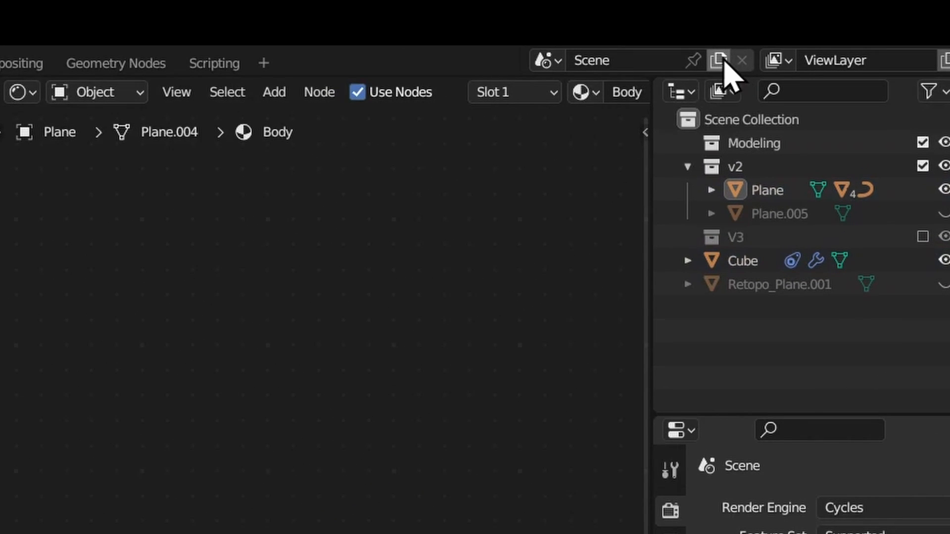
# Create a new empty scene, paste the copied case objects into it, and select the striped body
pyautogui.click(718, 62)
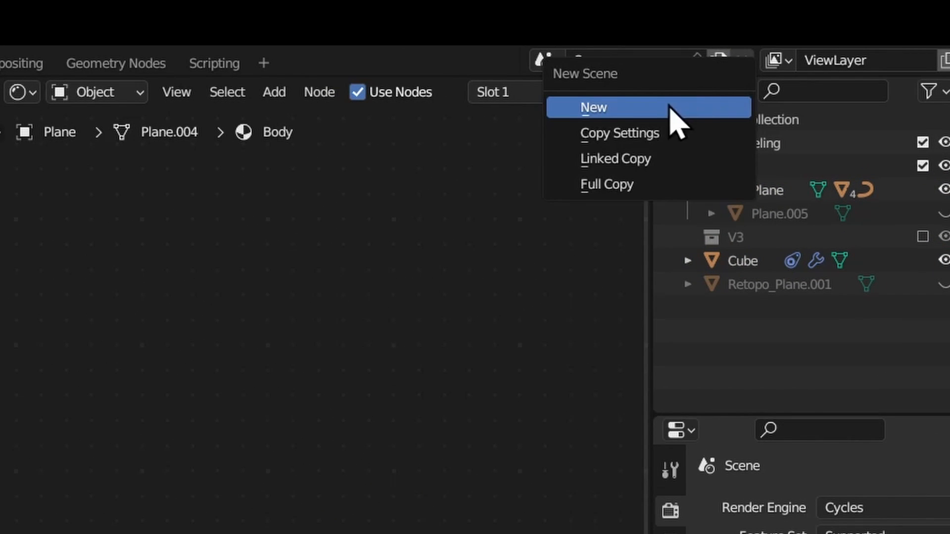
pyautogui.click(643, 110)
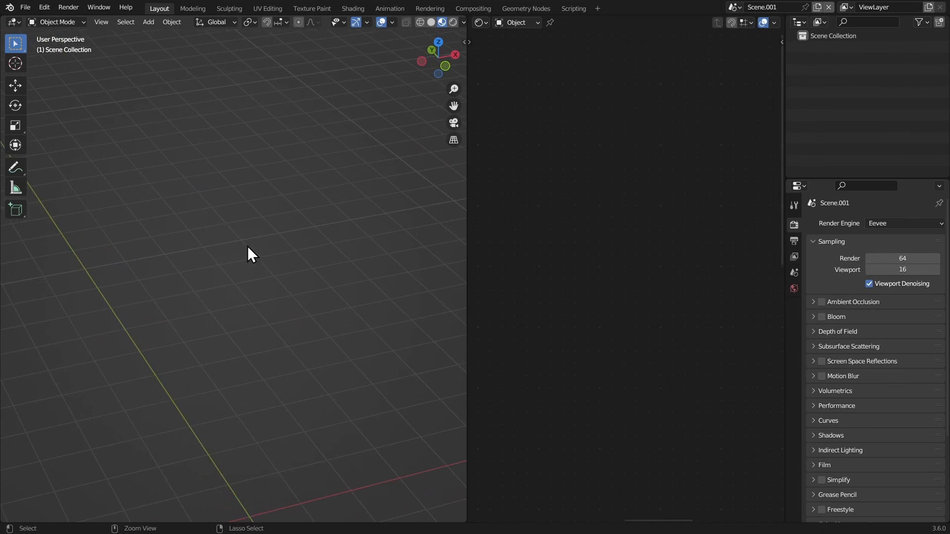
pyautogui.keyDown('ctrl'); pyautogui.moveTo(247, 248); pyautogui.dragTo(266, 270, button='middle'); pyautogui.keyUp('ctrl')
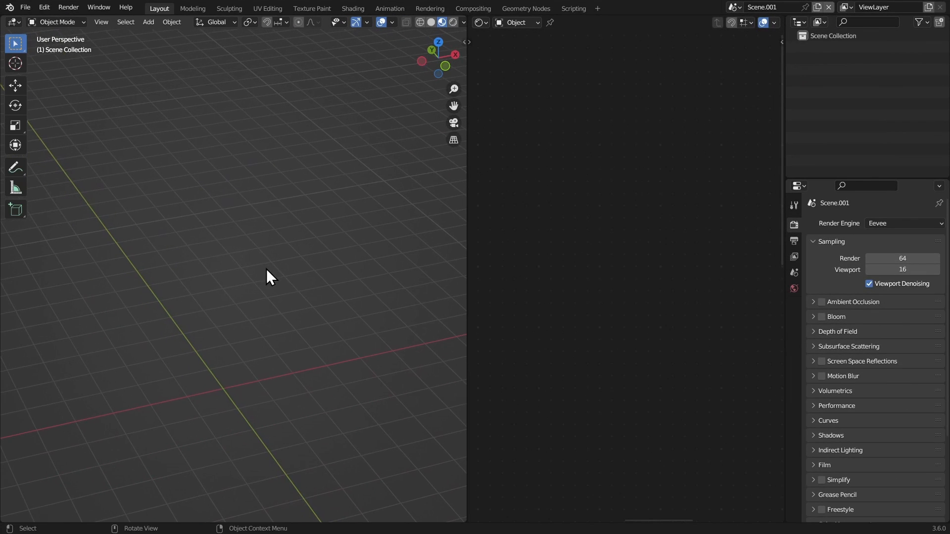
pyautogui.hotkey('ctrl', 'v')
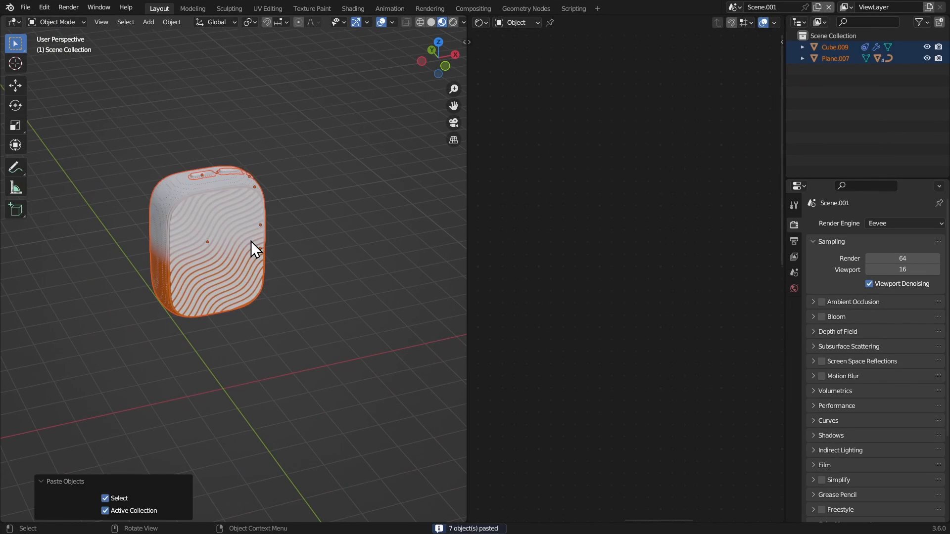
pyautogui.click(220, 188)
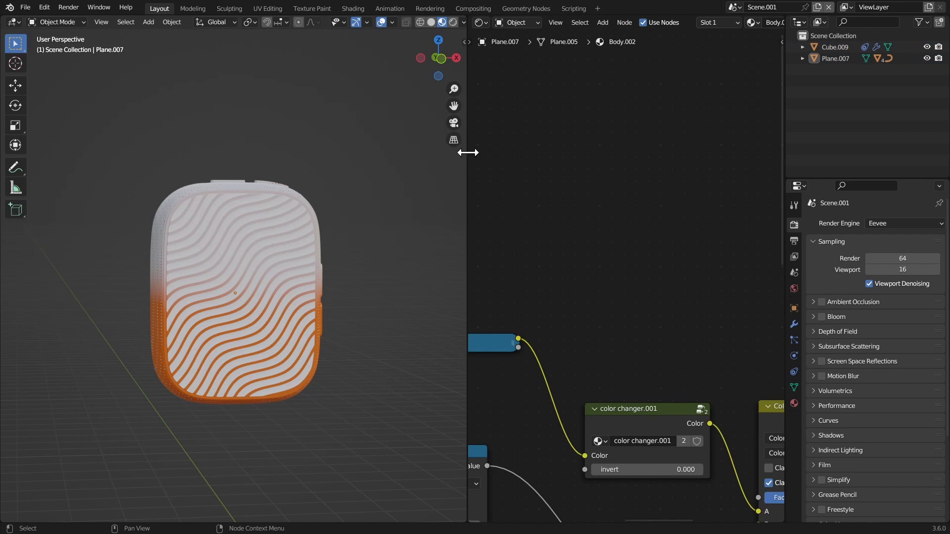
# Join the node editor area into the 3D viewport, and split the viewport horizontally into two areas
pyautogui.rightClick(468, 153)
pyautogui.click(465, 182)
pyautogui.click(532, 187)
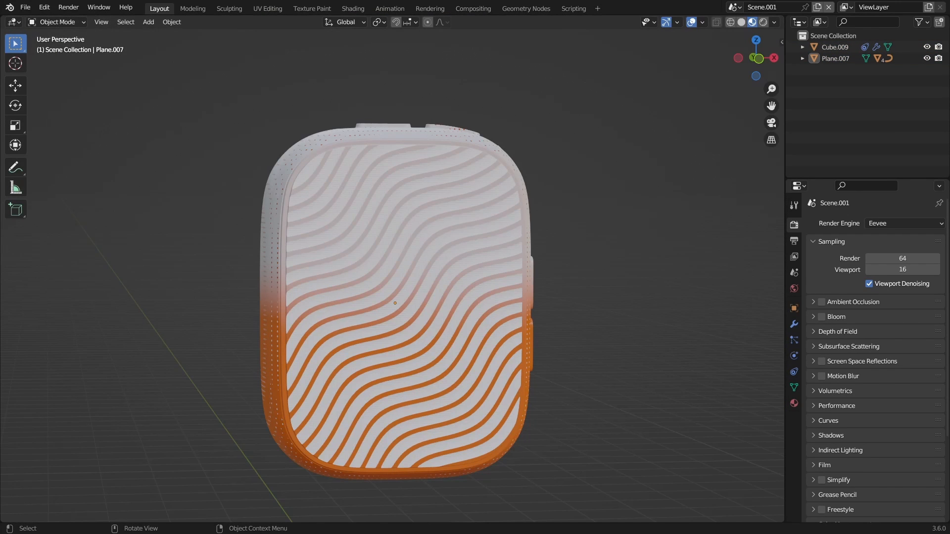
pyautogui.moveTo(783, 521); pyautogui.dragTo(635, 328)
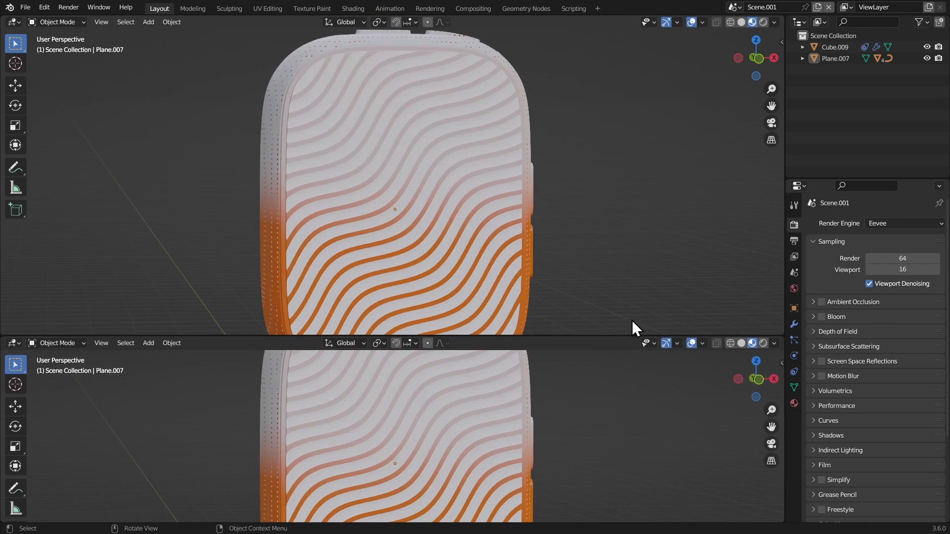
# Switch the lower area to a Timeline showing the full frame range, and test-move the striped body
pyautogui.click(13, 341)
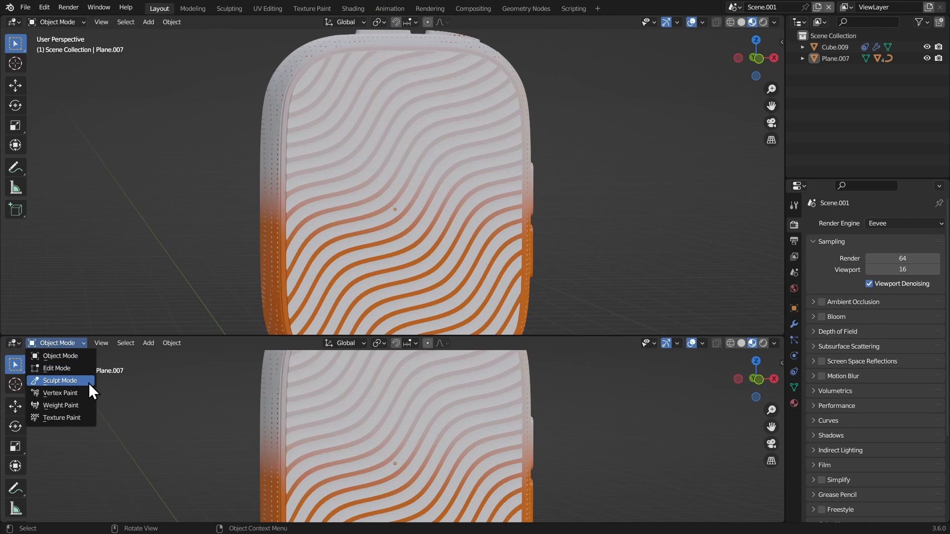
pyautogui.click(14, 343)
pyautogui.click(143, 387)
pyautogui.press('Home')
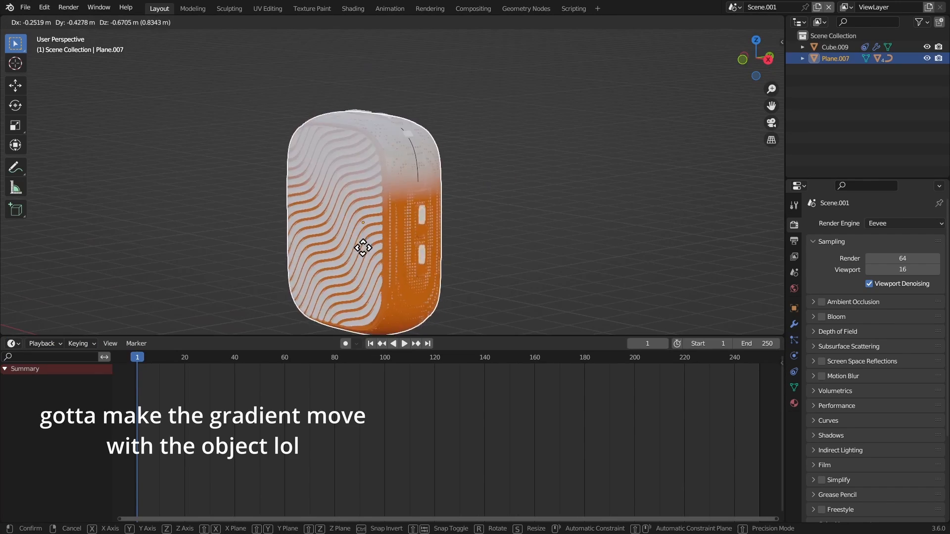
pyautogui.rightClick(397, 211)
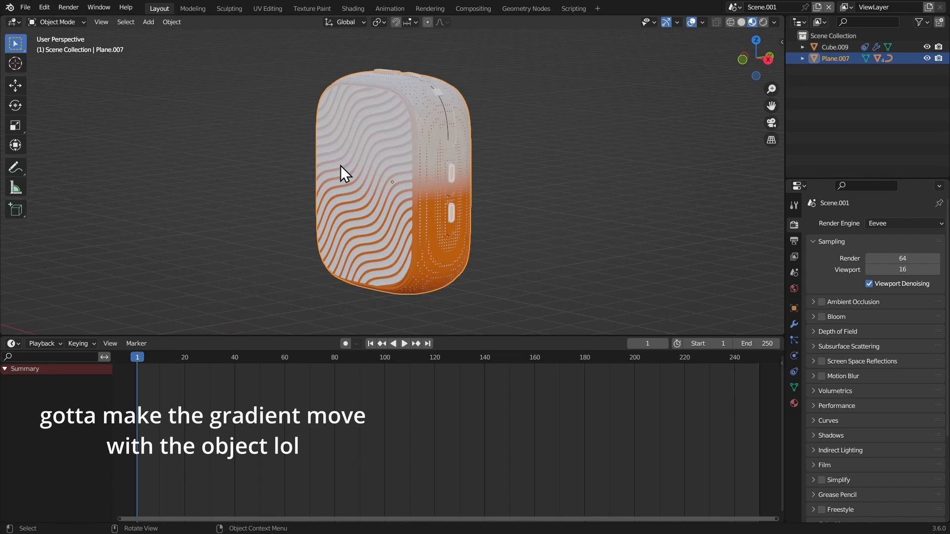
# Switch the lower area to the Shader Editor and select the Geometry node at the start of the Body.002 gradient chain
pyautogui.click(14, 344)
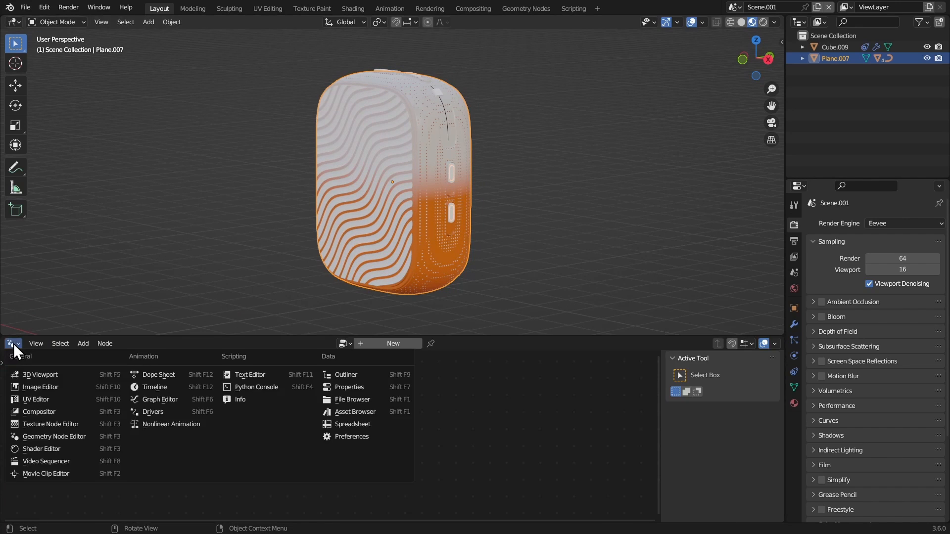
pyautogui.click(54, 435)
pyautogui.moveTo(330, 424); pyautogui.dragTo(692, 363, button='middle')
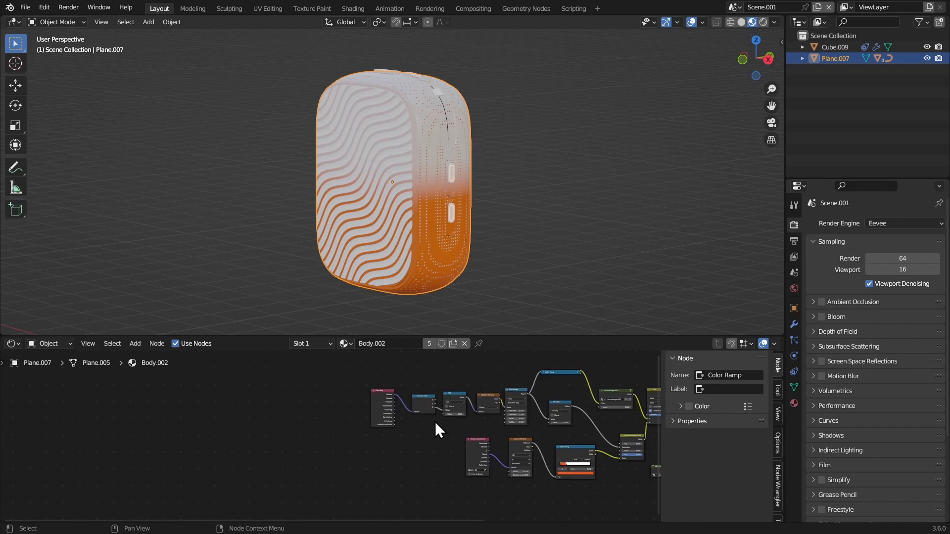
pyautogui.scroll(7, 354, 412)
pyautogui.moveTo(353, 412); pyautogui.dragTo(263, 408, button='middle')
pyautogui.scroll(6, 315, 362)
pyautogui.scroll(2, 316, 362)
pyautogui.moveTo(320, 394); pyautogui.dragTo(302, 432)
pyautogui.scroll(-3, 377, 386)
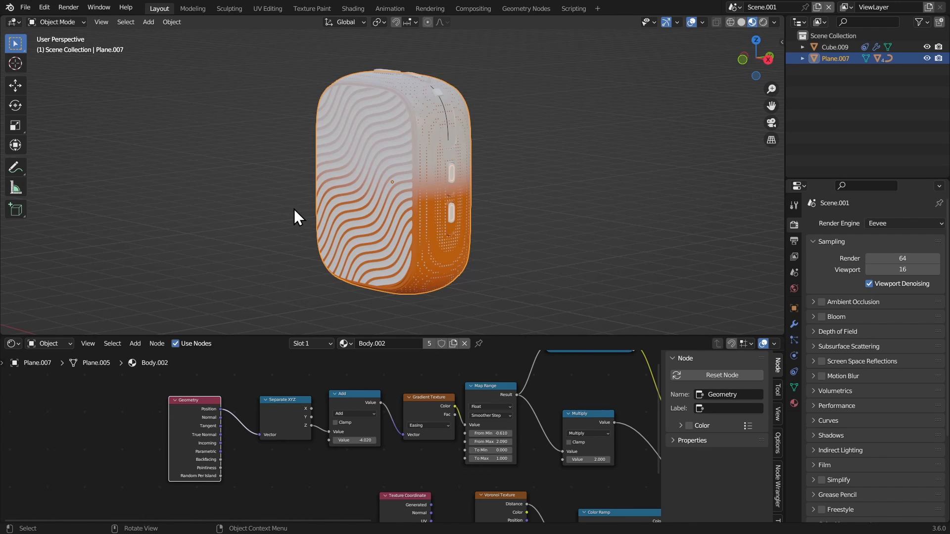
# Add a plain-axes empty and snap the 3D cursor to the striped body
pyautogui.hotkey('shift', 'a')
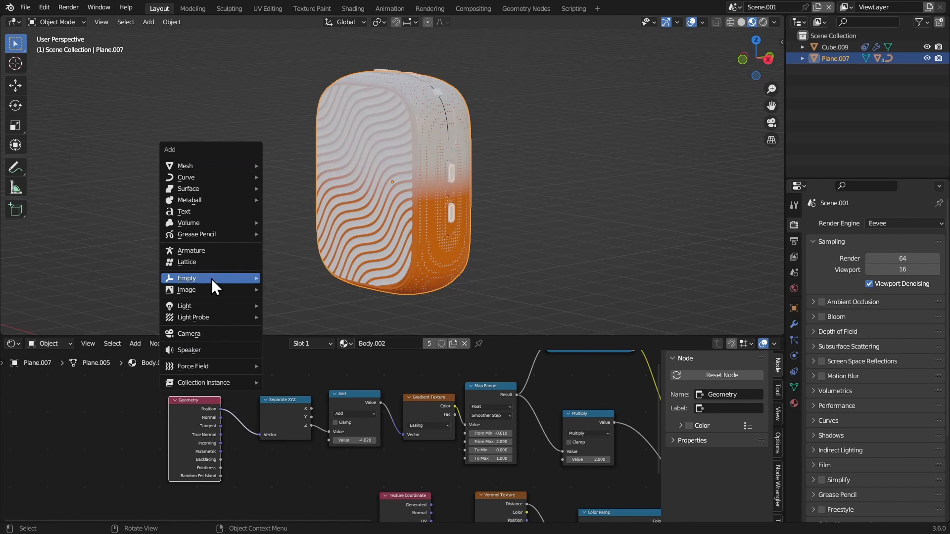
pyautogui.moveTo(241, 280)
pyautogui.click(284, 279)
pyautogui.click(379, 192)
pyautogui.hotkey('shift', 's')
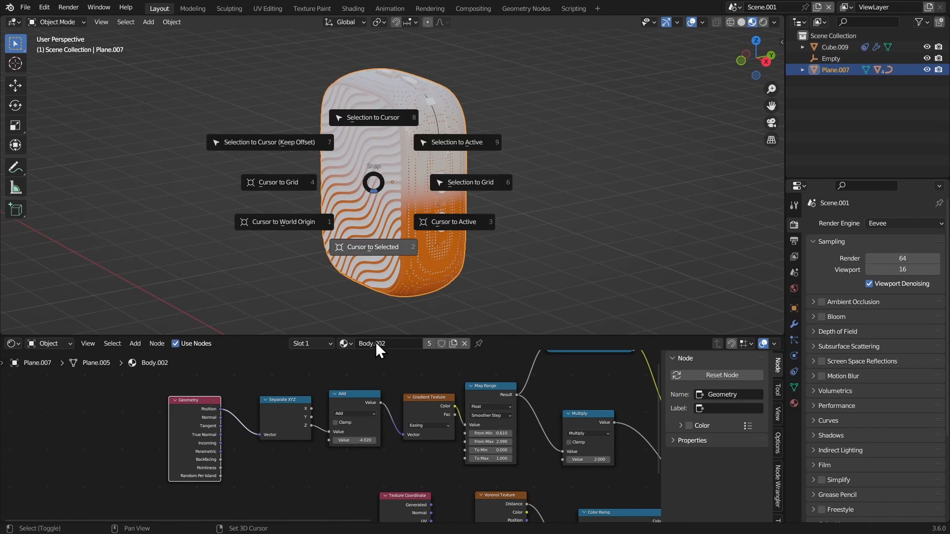
pyautogui.click(378, 345)
# Select the empty at the world origin and snap it to the 3D cursor
pyautogui.scroll(-3, 367, 261)
pyautogui.moveTo(367, 260); pyautogui.dragTo(358, 268, button='middle')
pyautogui.click(399, 296)
pyautogui.hotkey('shift', 's')
pyautogui.click(382, 216)
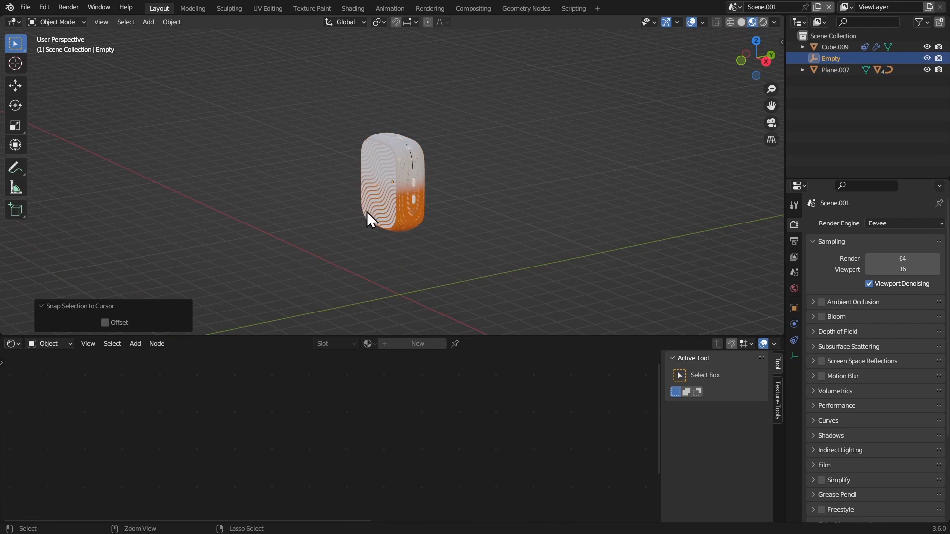
# Increase the empty's display size so its axes extend beyond the body
pyautogui.scroll(1, 366, 208)
pyautogui.rightClick(340, 171)
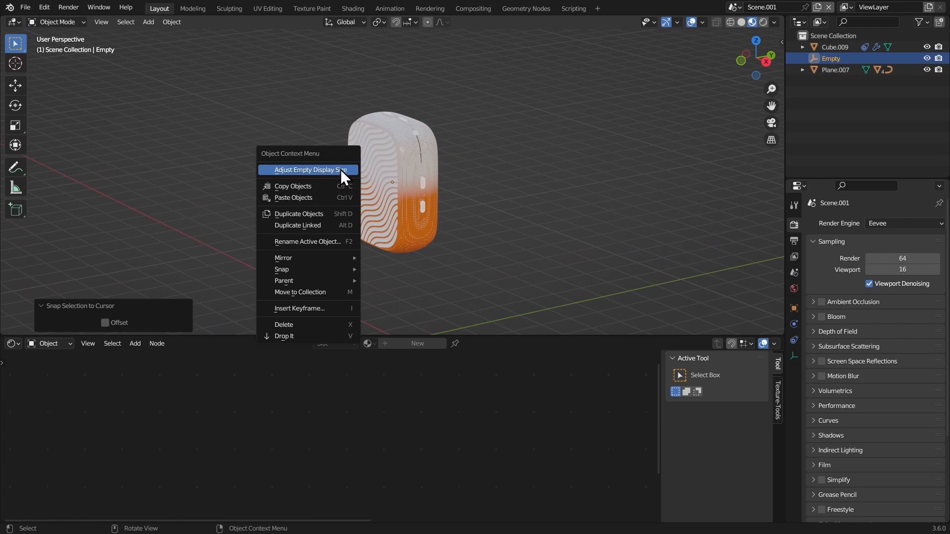
pyautogui.click(310, 169)
pyautogui.click(409, 159)
pyautogui.scroll(3, 382, 189)
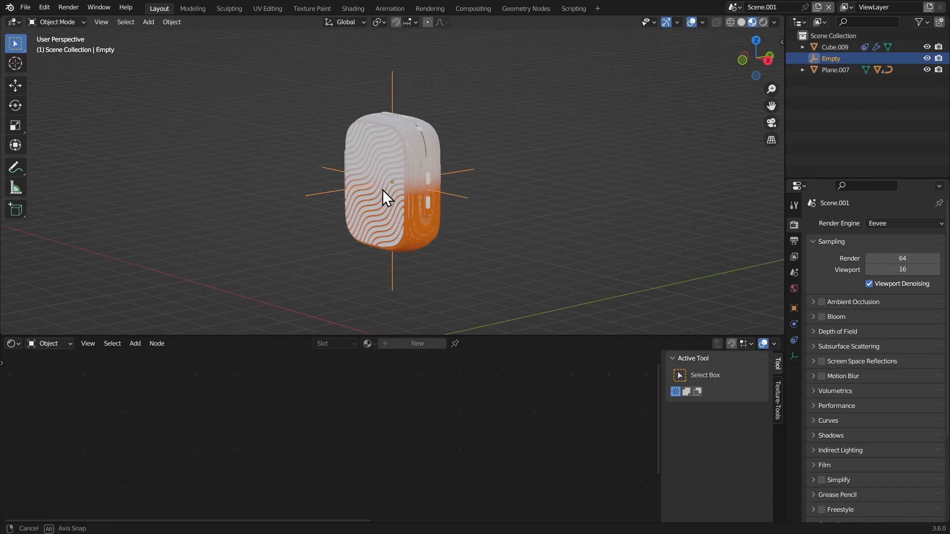
# Add a Texture Coordinate node to the body's Body.002 material, placed before the Geometry node
pyautogui.click(429, 170)
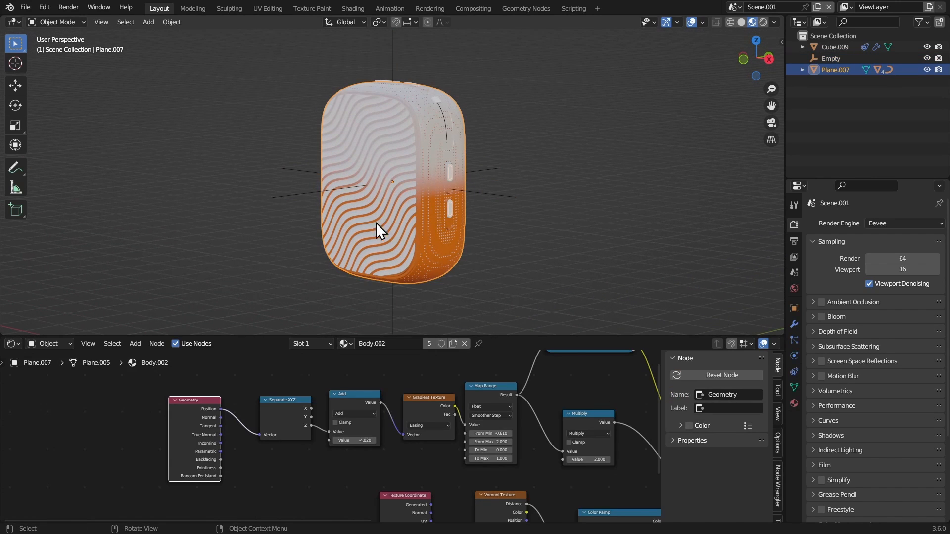
pyautogui.moveTo(223, 381); pyautogui.dragTo(364, 373, button='middle')
pyautogui.hotkey('shift', 'a')
pyautogui.write('c')
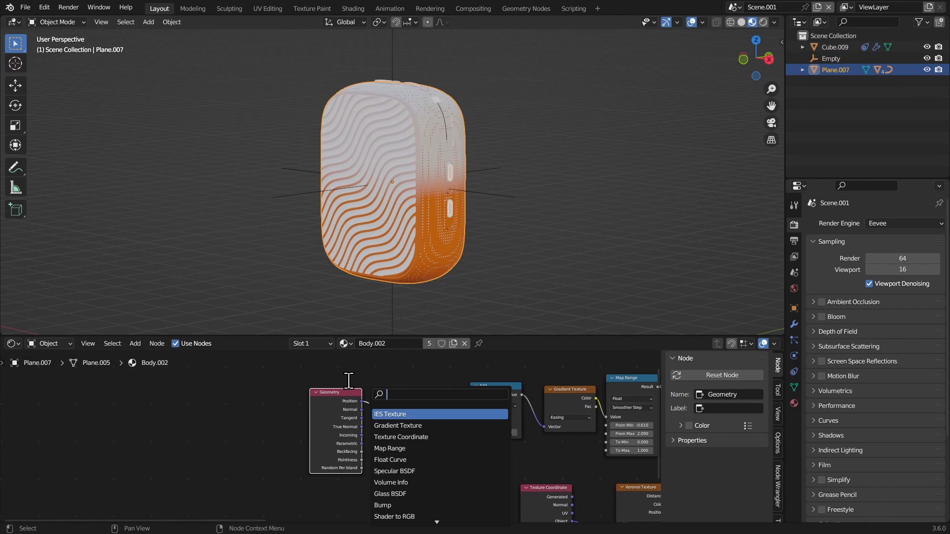
pyautogui.write('oo')
pyautogui.press('Return')
pyautogui.click(252, 406)
pyautogui.scroll(5, 260, 394)
pyautogui.moveTo(254, 382); pyautogui.dragTo(327, 383, button='middle')
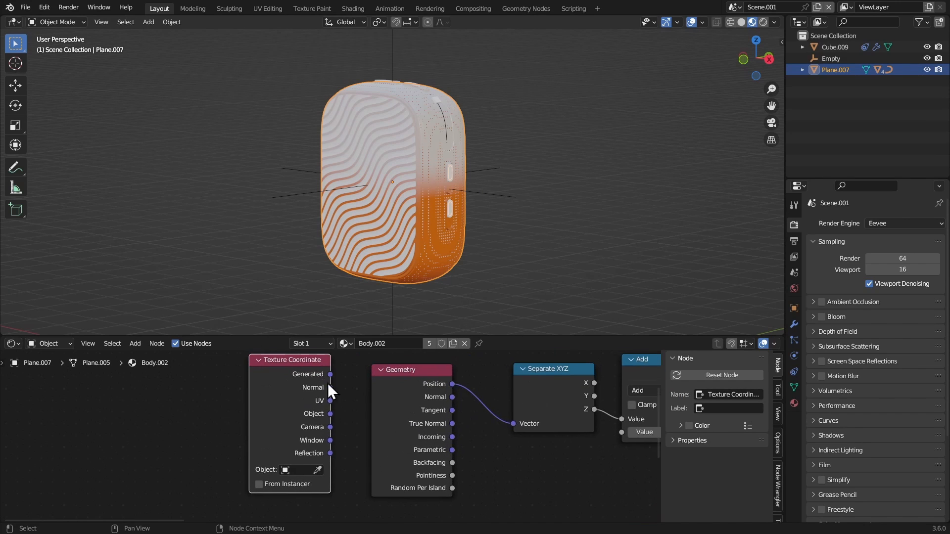
# Set the new Texture Coordinate node's reference object to the Empty
pyautogui.click(319, 470)
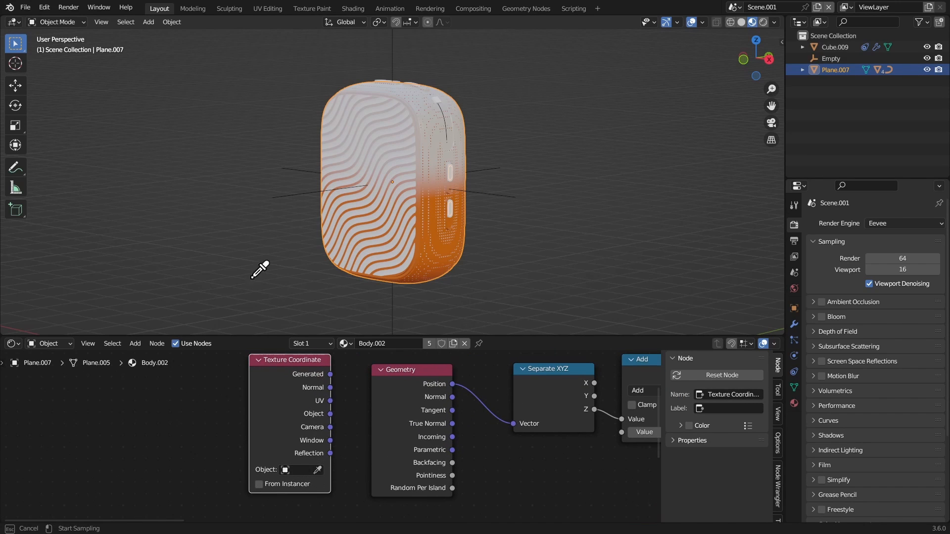
pyautogui.click(397, 42)
pyautogui.scroll(-1, 332, 420)
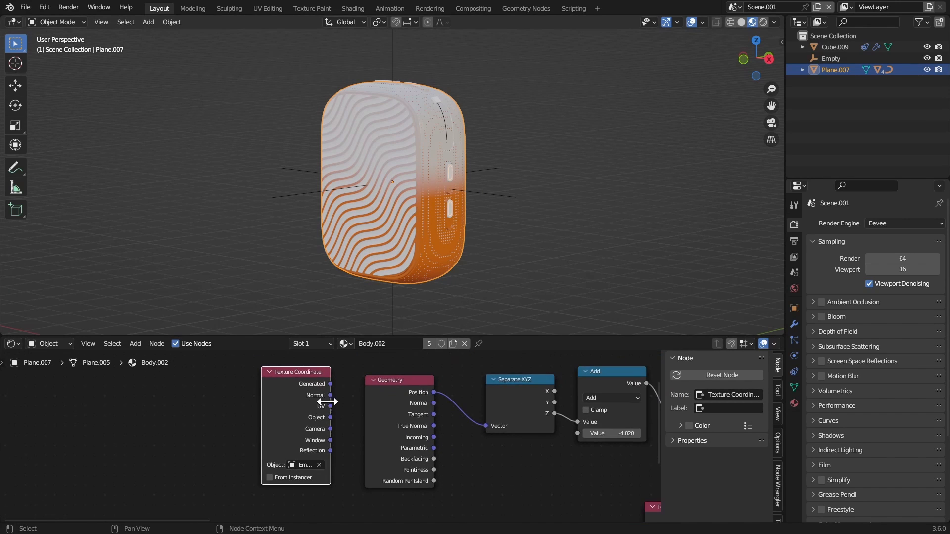
# Connect the Texture Coordinate's Object output to the Separate XYZ vector input, and delete the Geometry node
pyautogui.moveTo(331, 417); pyautogui.dragTo(485, 426)
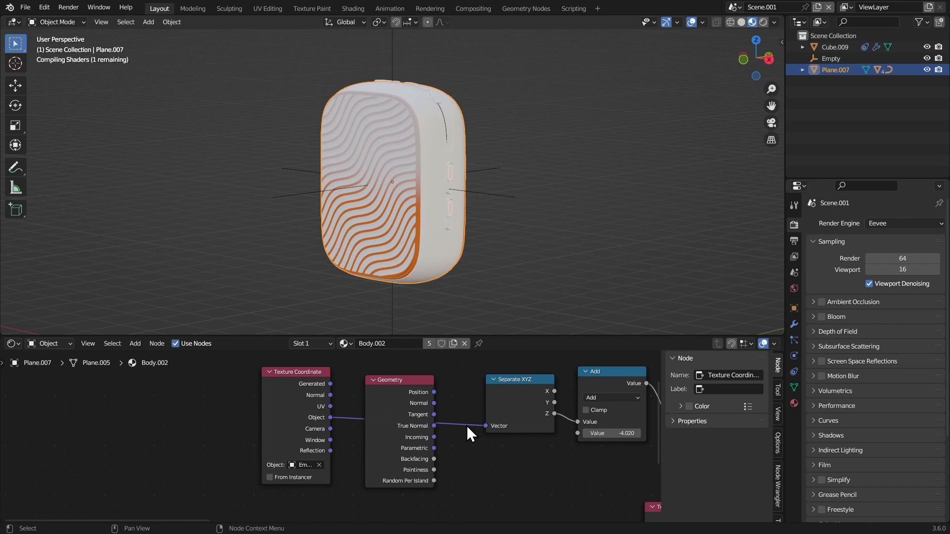
pyautogui.moveTo(395, 408); pyautogui.dragTo(420, 487)
pyautogui.press('x')
pyautogui.moveTo(323, 412); pyautogui.dragTo(431, 409)
# Set the Add node's value to 0.280 to reposition the gradient on the Body.002 material
pyautogui.moveTo(512, 408); pyautogui.dragTo(372, 390, button='middle')
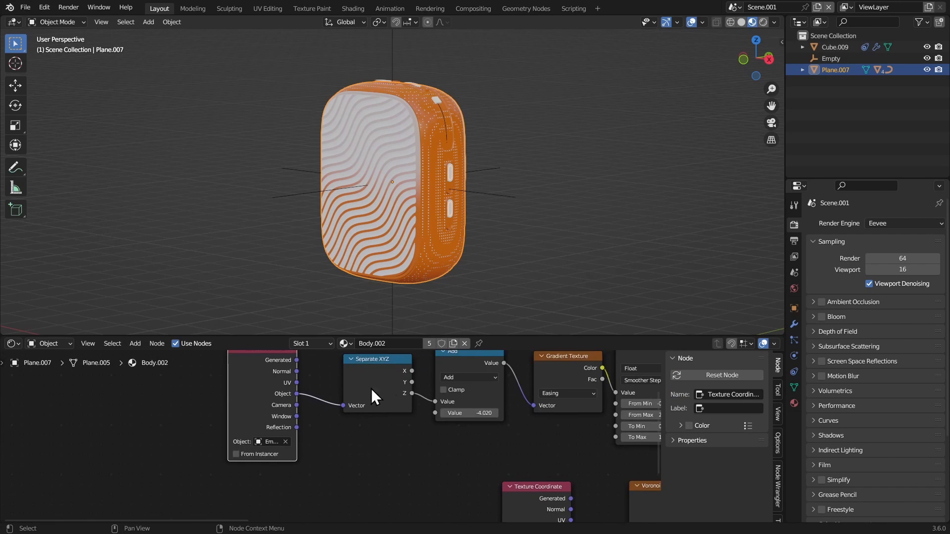
pyautogui.moveTo(449, 415); pyautogui.dragTo(363, 427, button='middle')
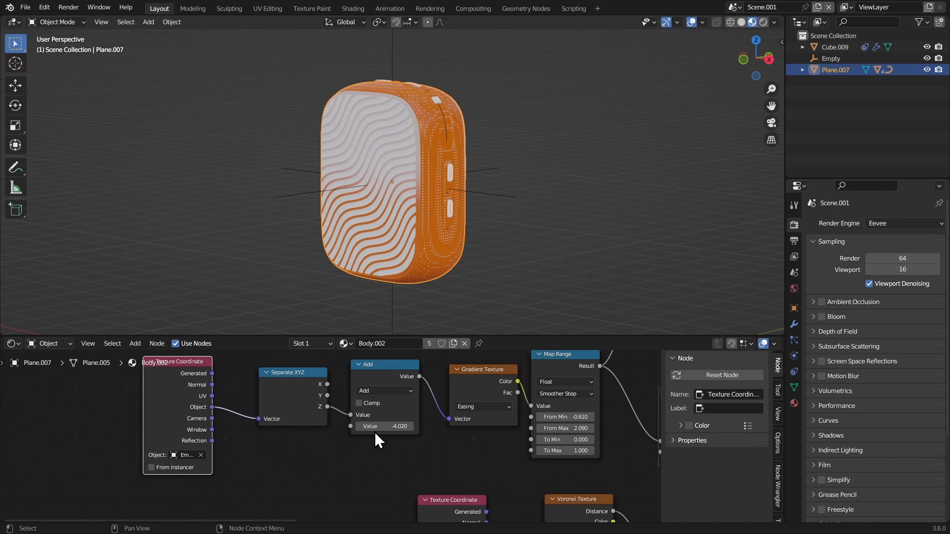
pyautogui.scroll(2, 381, 440)
pyautogui.moveTo(383, 440); pyautogui.dragTo(410, 439)
pyautogui.scroll(-2, 522, 480)
# Copy the Texture Coordinate, Separate XYZ and Add nodes from Body.002 into the Body sides.001 material to drive its gradient
pyautogui.moveTo(449, 372); pyautogui.dragTo(228, 440)
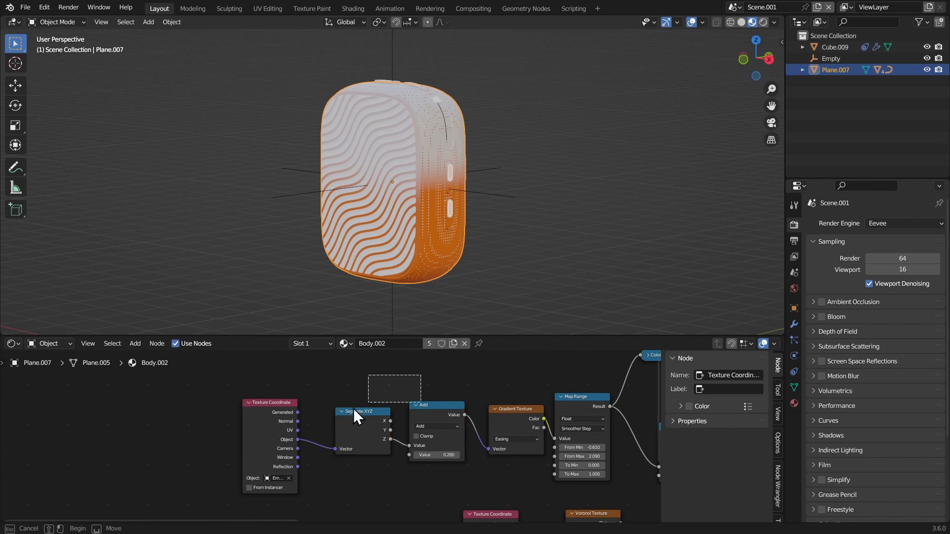
pyautogui.rightClick(273, 429)
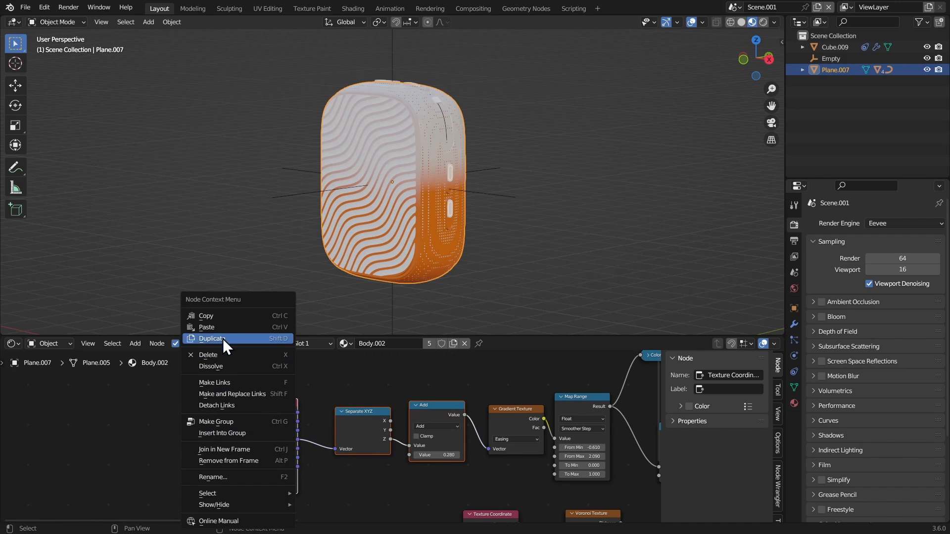
pyautogui.click(218, 316)
pyautogui.press('n')
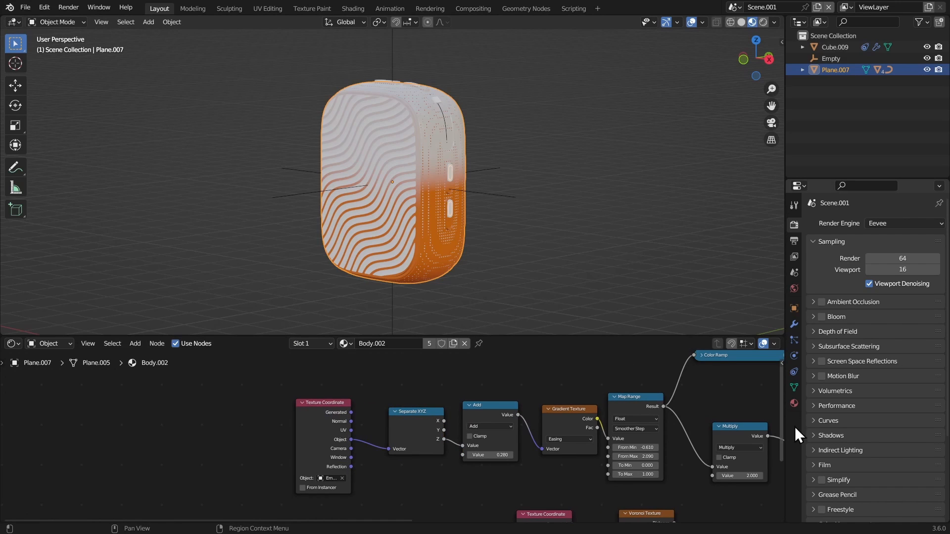
pyautogui.click(794, 405)
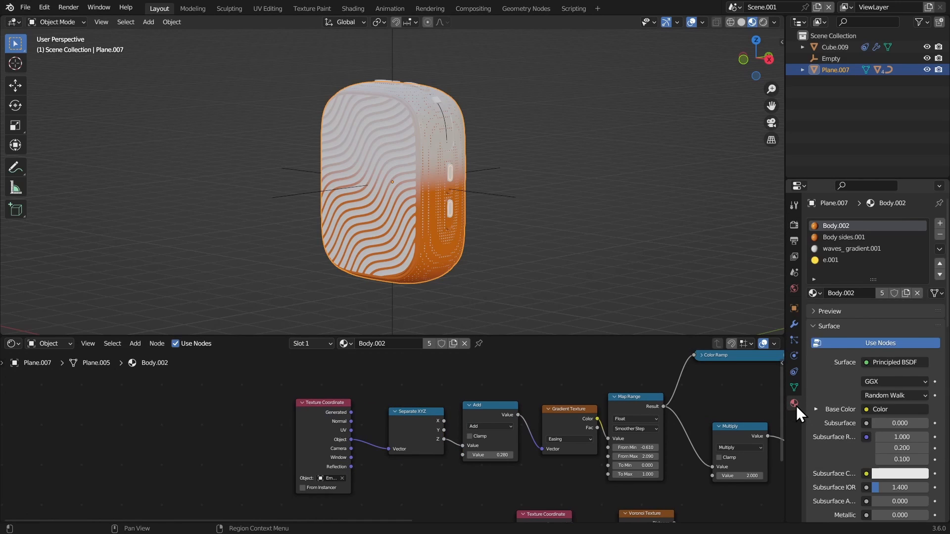
pyautogui.click(880, 239)
pyautogui.hotkey('ctrl', 'v')
pyautogui.keyDown('shift'); pyautogui.scroll(2, 474, 391); pyautogui.keyUp('shift')
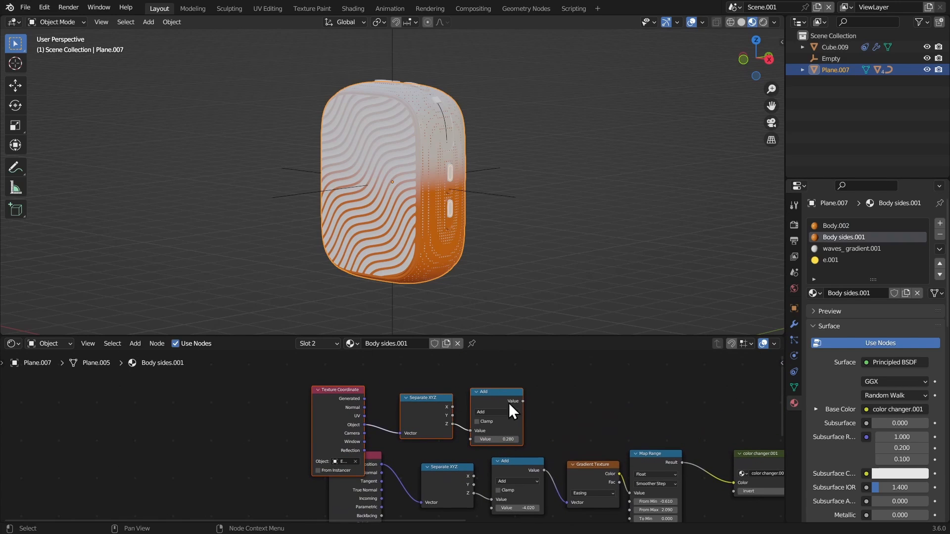
pyautogui.moveTo(523, 401); pyautogui.dragTo(368, 463)
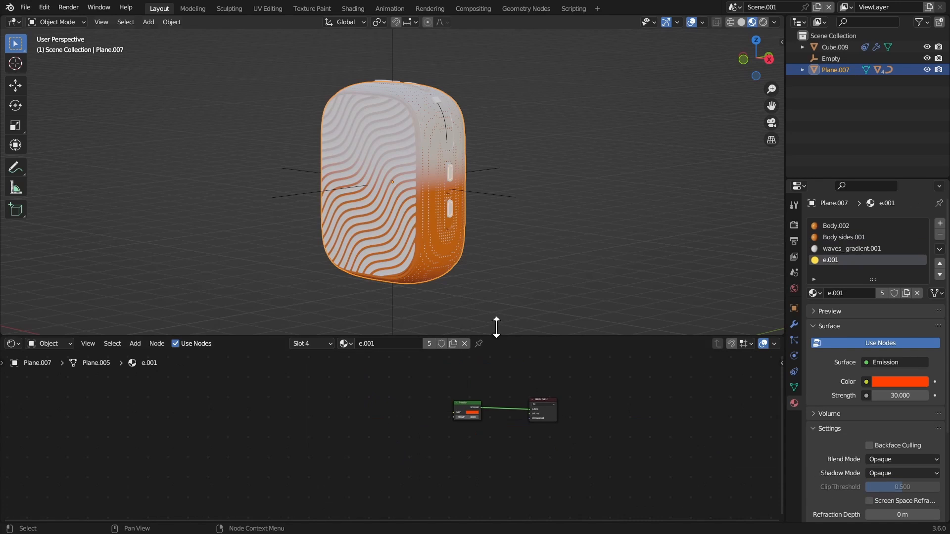
# Maximize the 3D viewport and parent the case body to the Empty using Object (Keep Transform)
pyautogui.scroll(1, 299, 159)
pyautogui.click(282, 175)
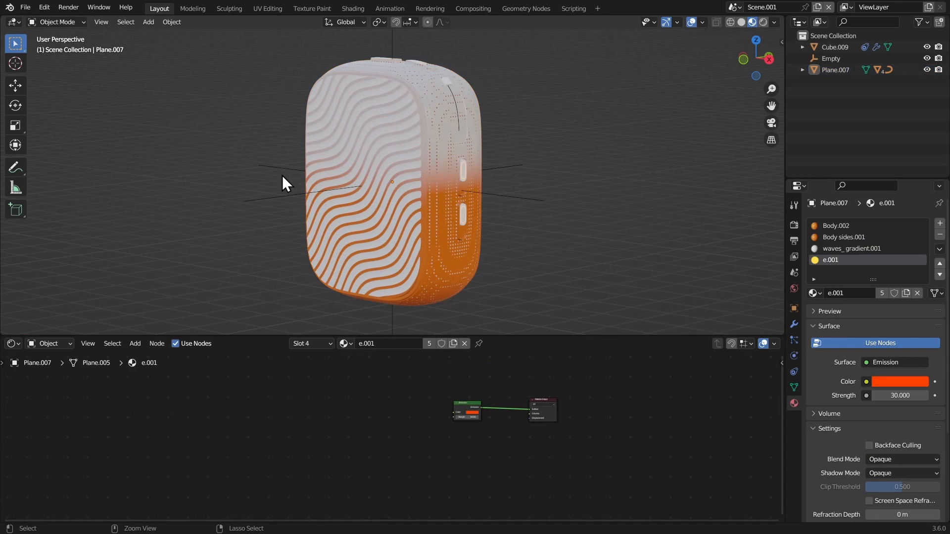
pyautogui.hotkey('ctrl', 'space')
pyautogui.click(401, 288)
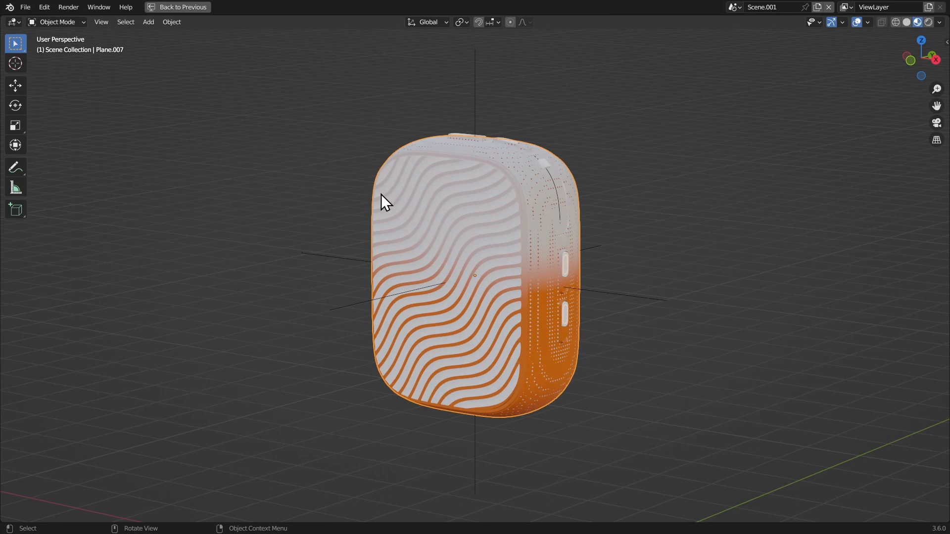
pyautogui.press('g')
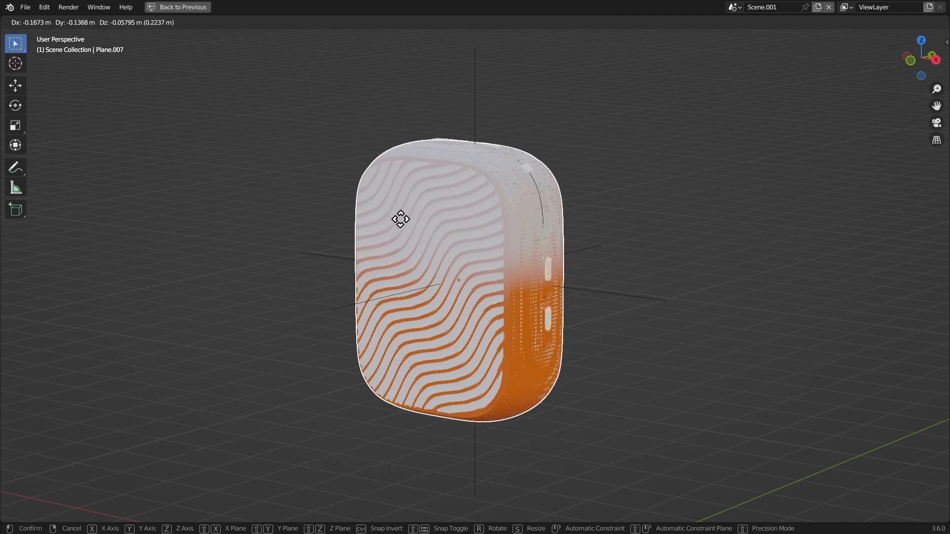
pyautogui.press('Escape')
pyautogui.keyDown('shift'); pyautogui.moveTo(437, 174); pyautogui.dragTo(449, 240, button='middle'); pyautogui.keyUp('shift')
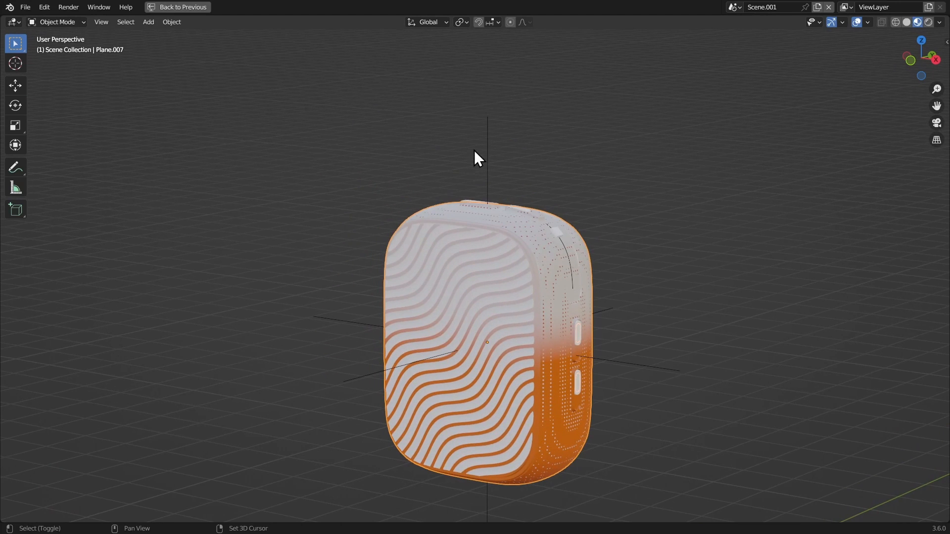
pyautogui.keyDown('shift'); pyautogui.click(488, 138); pyautogui.keyUp('shift')
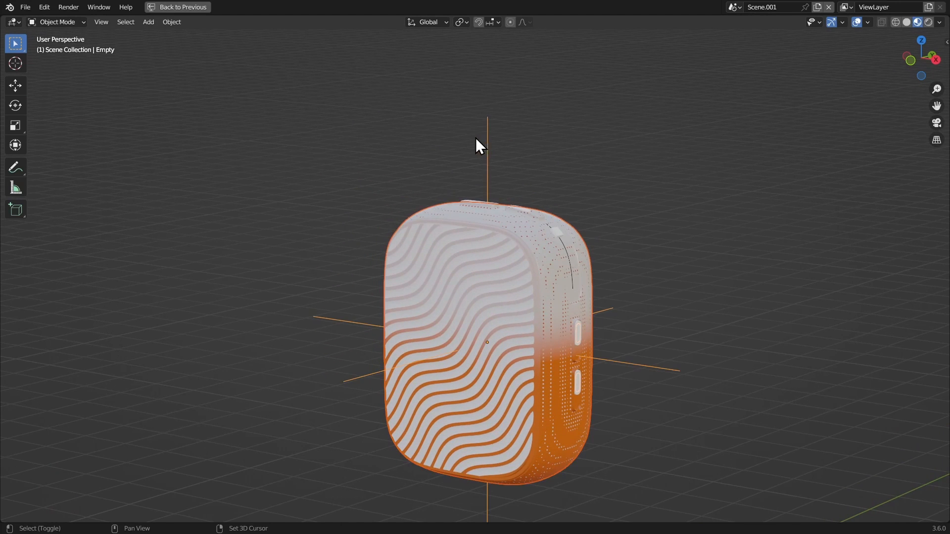
pyautogui.hotkey('ctrl', 'p')
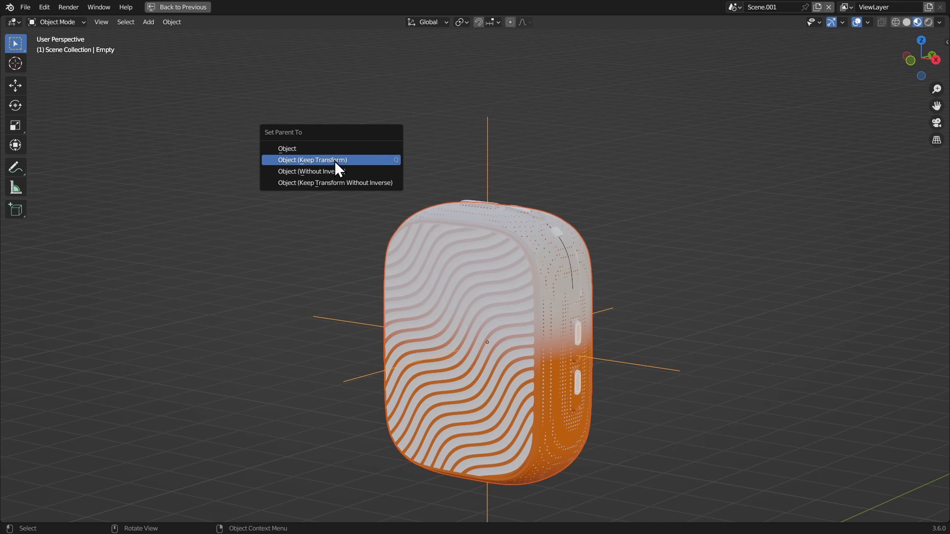
pyautogui.click(335, 162)
# Try rotating and moving the Empty to test that the parented case follows it, cancelling each transform
pyautogui.press('r')
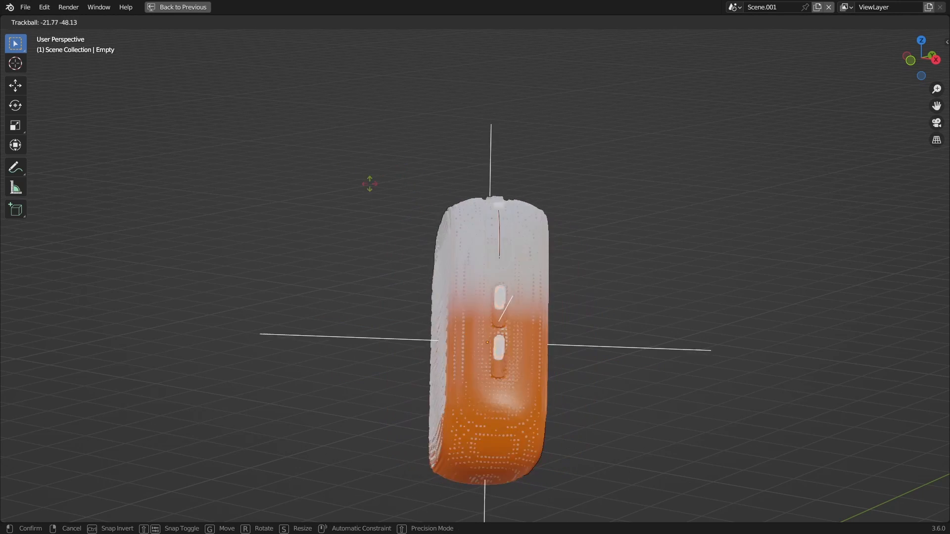
pyautogui.press('Escape')
pyautogui.press('g')
pyautogui.press('Escape')
pyautogui.moveTo(506, 307); pyautogui.dragTo(478, 272, button='middle')
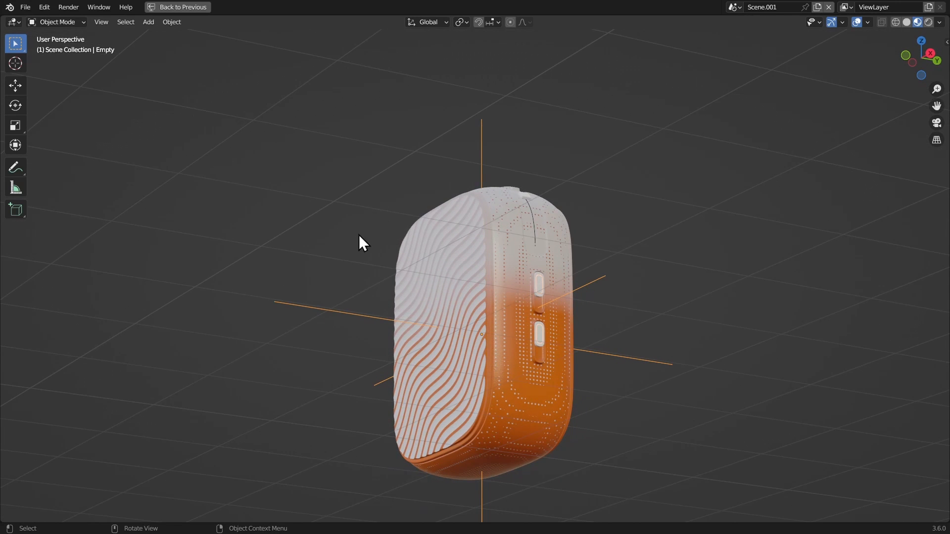
pyautogui.moveTo(385, 243)
pyautogui.mouseDown(button='middle')
pyautogui.moveTo(407, 276)
pyautogui.moveTo(415, 271)
pyautogui.mouseUp(button='middle')
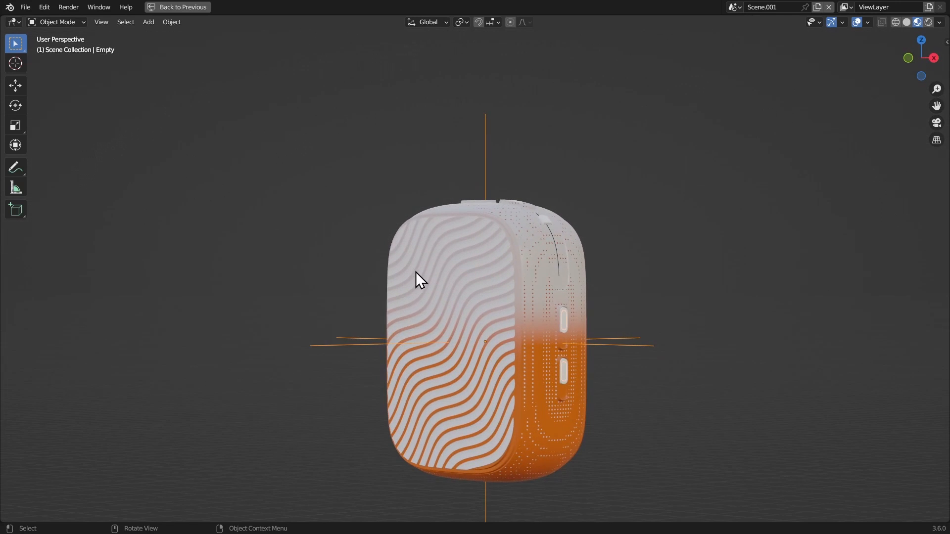
pyautogui.keyDown('shift'); pyautogui.moveTo(437, 242); pyautogui.dragTo(410, 199, button='middle'); pyautogui.keyUp('shift')
pyautogui.press('r')
pyautogui.press('r')
pyautogui.press('Escape')
pyautogui.moveTo(450, 277)
pyautogui.mouseDown(button='middle')
pyautogui.moveTo(388, 235)
pyautogui.moveTo(324, 257)
pyautogui.moveTo(364, 275)
pyautogui.moveTo(403, 149)
pyautogui.mouseUp(button='middle')
pyautogui.scroll(-4, 375, 199)
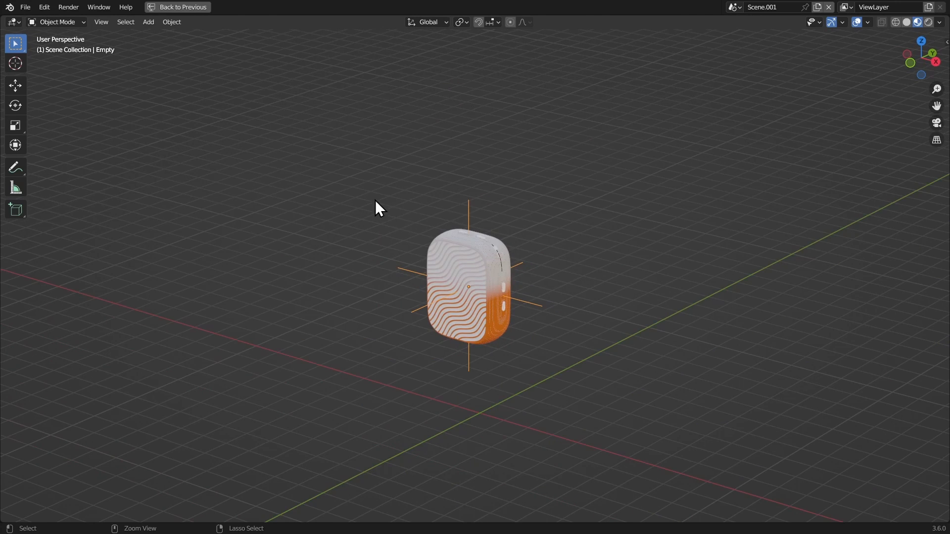
# Restore the full Layout workspace and change the Shader Editor area to a Timeline
pyautogui.hotkey('ctrl', 'space')
pyautogui.moveTo(293, 166); pyautogui.dragTo(387, 207, button='middle')
pyautogui.click(12, 346)
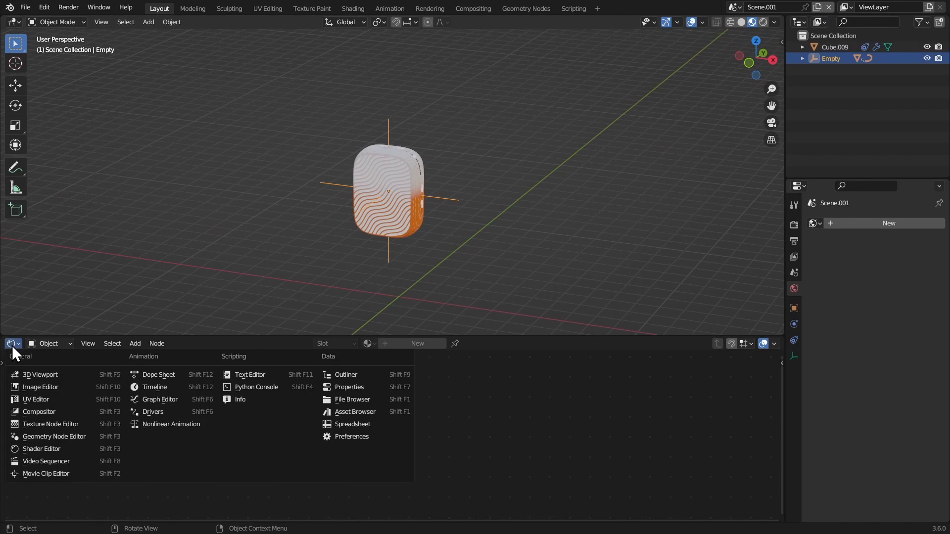
pyautogui.press('t')
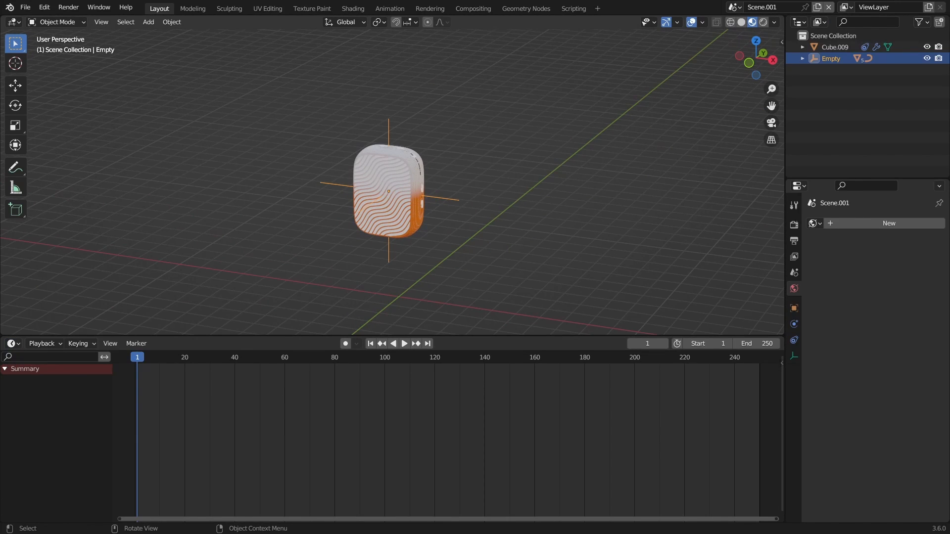
# In front view, snap the 3D cursor to the world origin and snap the Empty with its case to the cursor
pyautogui.click(749, 63)
pyautogui.hotkey('shift', 's')
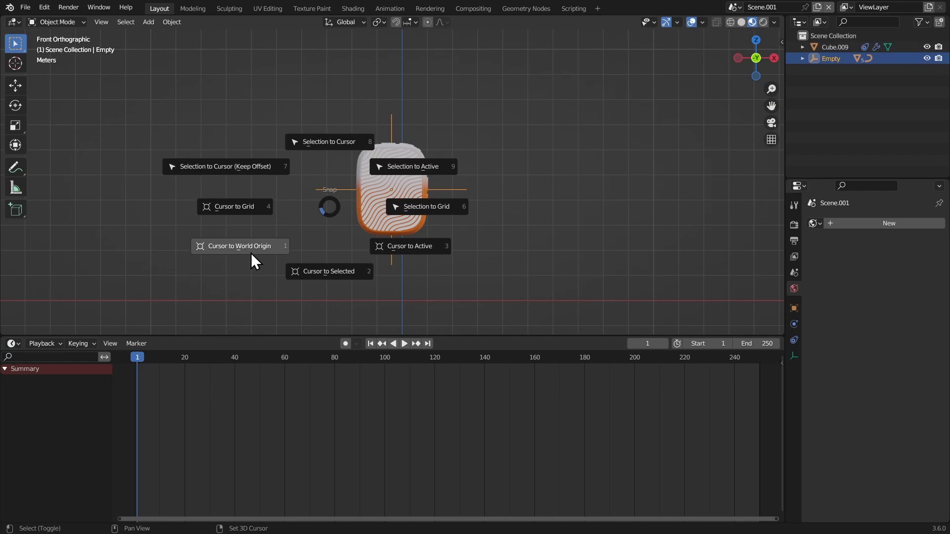
pyautogui.click(232, 256)
pyautogui.hotkey('shift', 's')
pyautogui.click(389, 127)
pyautogui.keyDown('shift'); pyautogui.moveTo(377, 266); pyautogui.dragTo(398, 141, button='middle'); pyautogui.keyUp('shift')
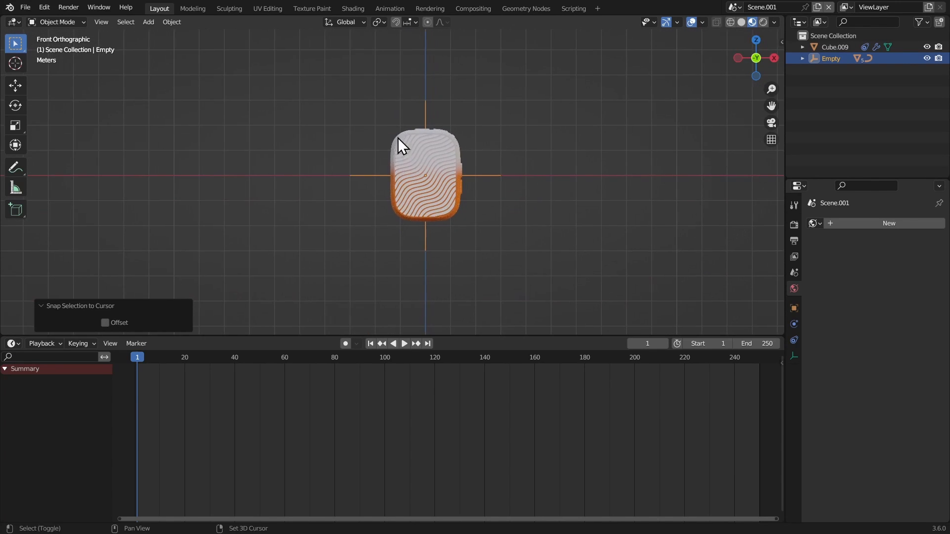
# Add a camera at the origin from front view and move it about -12.5 m along the global Y axis
pyautogui.keyDown('shift'); pyautogui.moveTo(407, 184); pyautogui.dragTo(374, 154, button='middle'); pyautogui.keyUp('shift')
pyautogui.hotkey('shift', 'a')
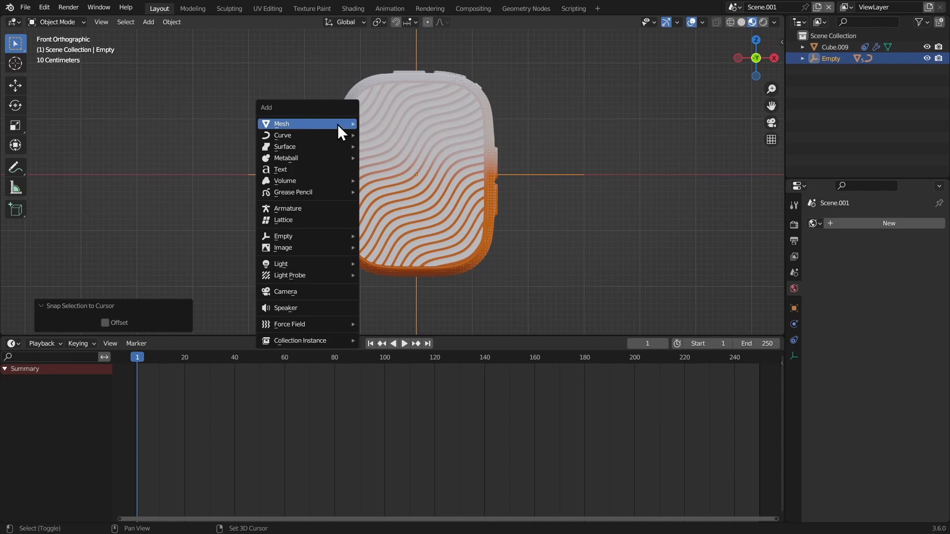
pyautogui.click(310, 293)
pyautogui.scroll(-3, 331, 200)
pyautogui.moveTo(330, 200); pyautogui.dragTo(363, 176, button='middle')
pyautogui.scroll(-2, 363, 176)
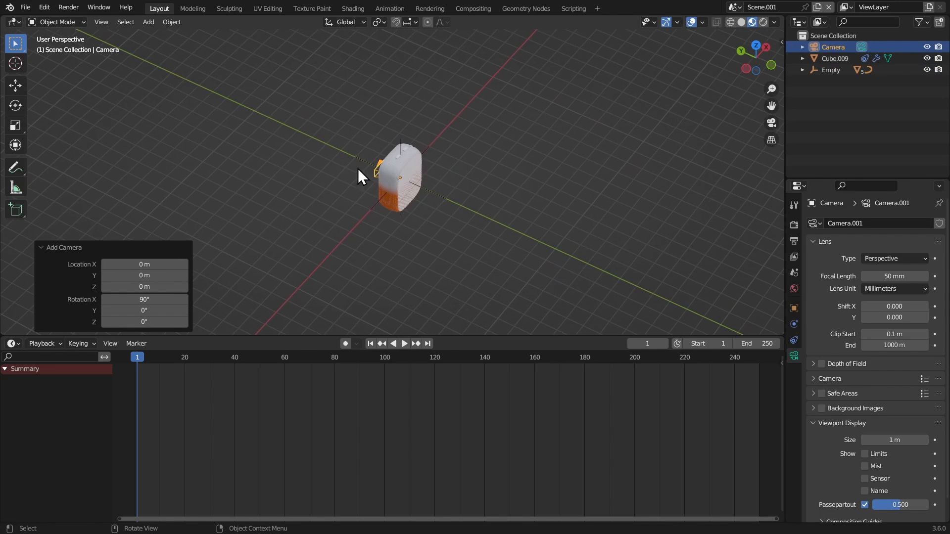
pyautogui.press('g')
pyautogui.press('y')
pyautogui.click(465, 260)
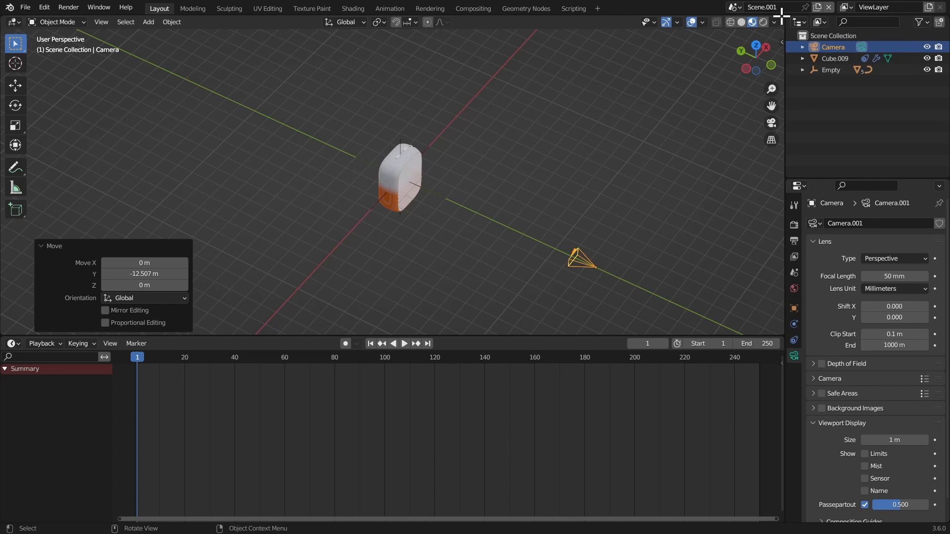
# Split the 3D viewport into two side by side and hide the toolbar, gizmos and overlays in the new one
pyautogui.moveTo(782, 16); pyautogui.dragTo(379, 40)
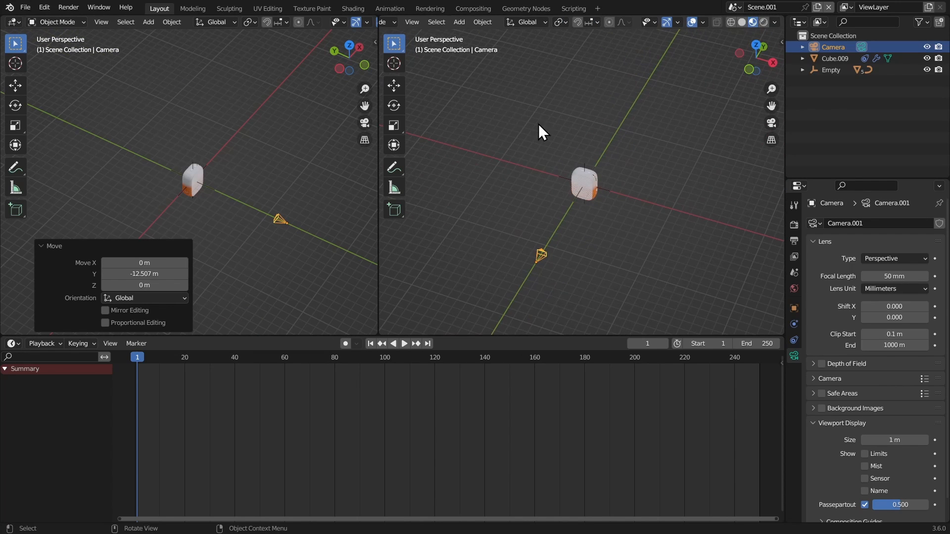
pyautogui.press('t')
pyautogui.click(666, 22)
pyautogui.click(691, 22)
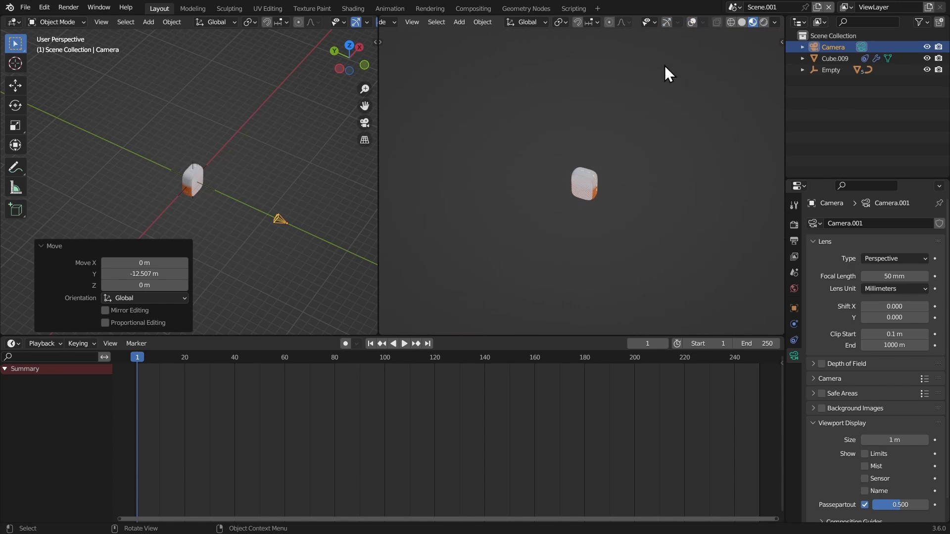
# Switch the second viewport to the camera view, keep gizmos and overlays hidden, and fit the camera frame to it
pyautogui.press('KP_0')
pyautogui.click(692, 22)
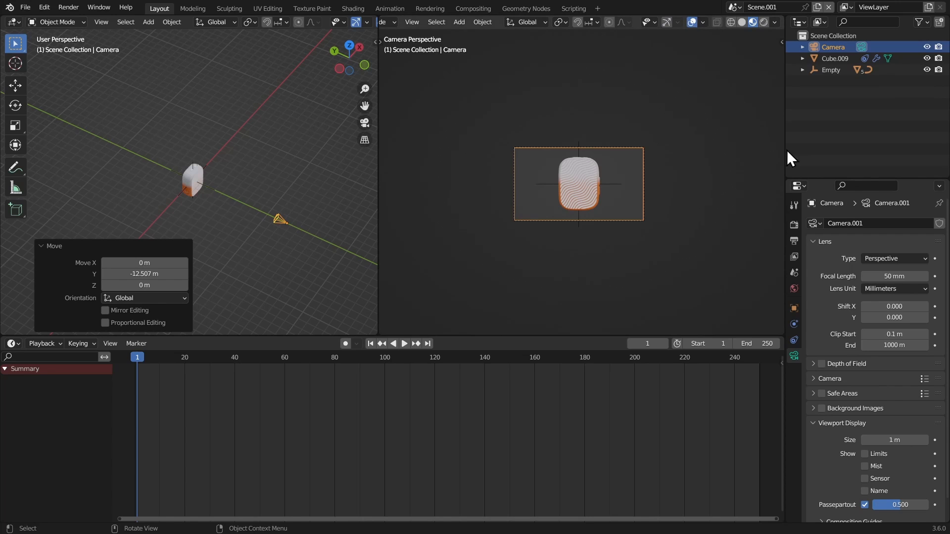
pyautogui.click(667, 21)
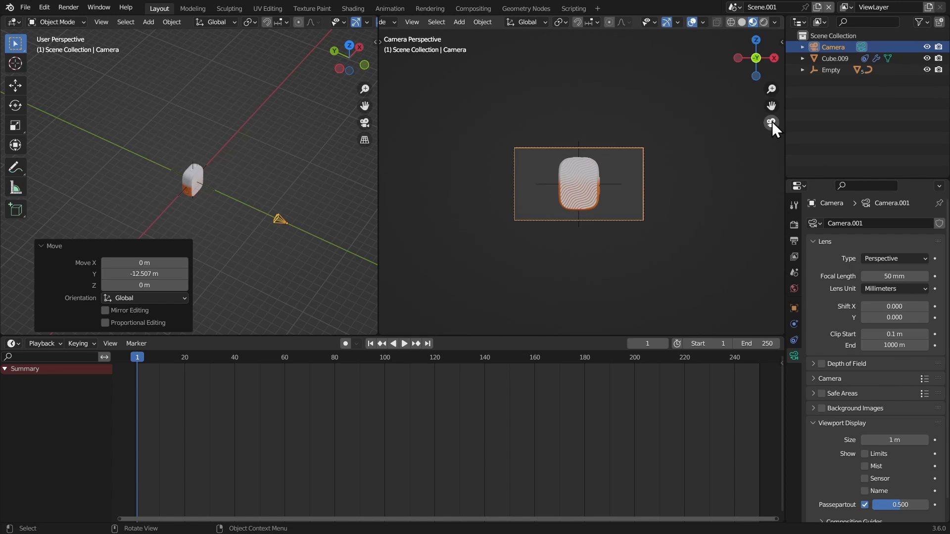
pyautogui.click(670, 22)
pyautogui.click(689, 22)
pyautogui.scroll(4, 667, 109)
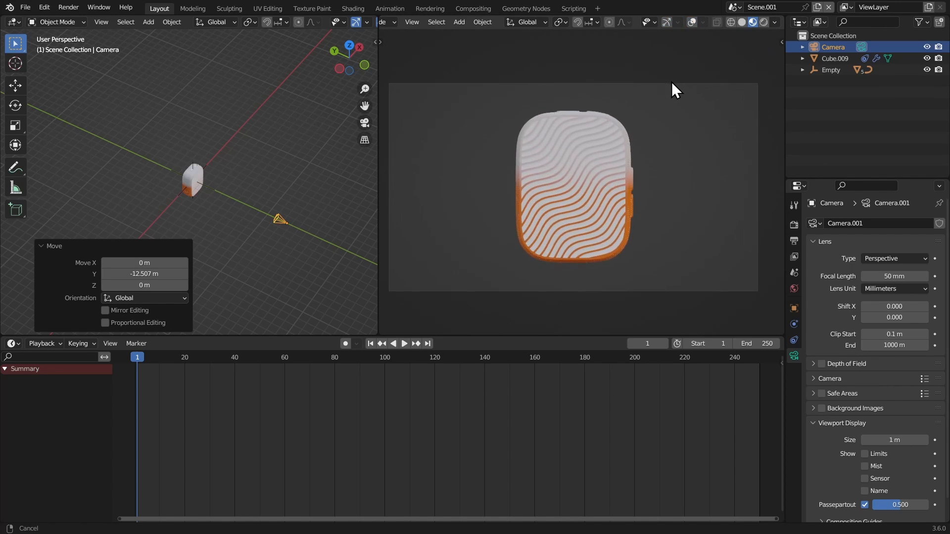
pyautogui.scroll(-2, 678, 110)
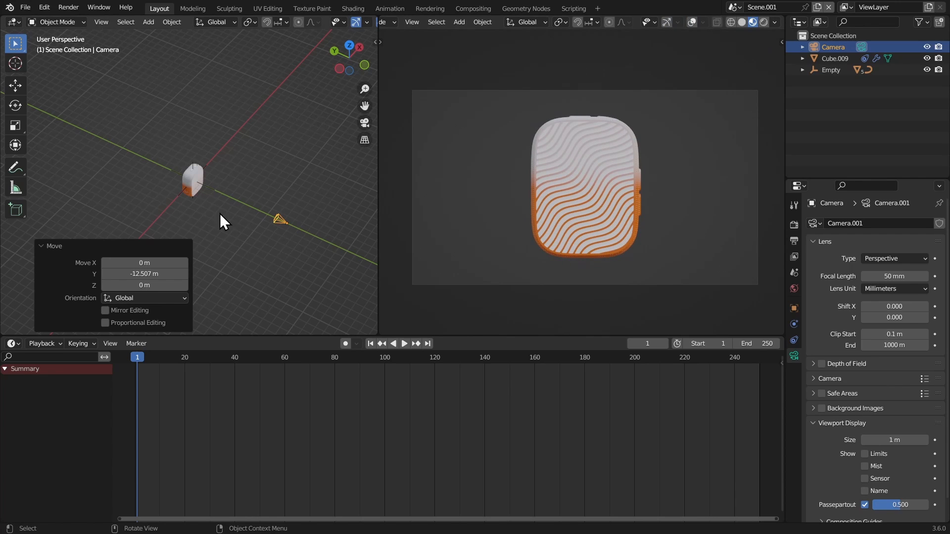
# Set the camera's Passepartout opacity to 1.000
pyautogui.scroll(-1, 841, 464)
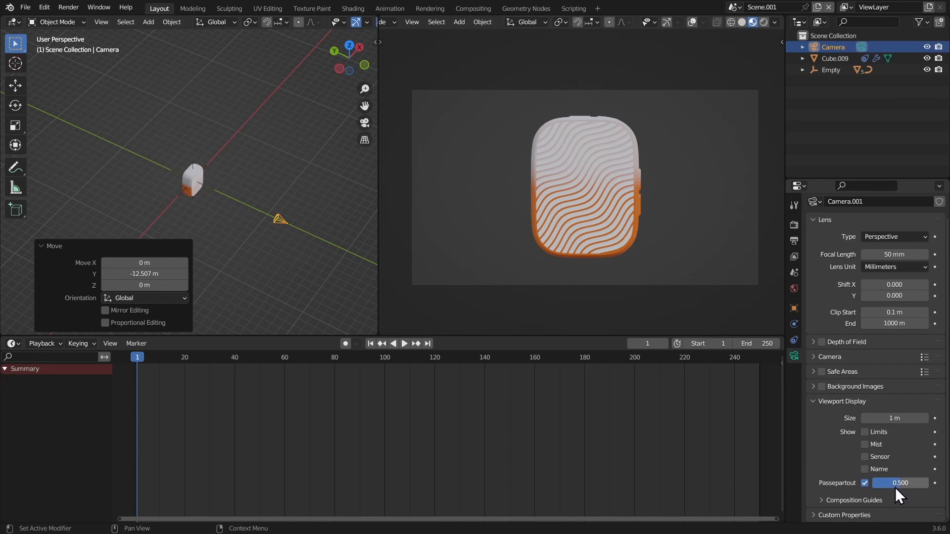
pyautogui.moveTo(895, 488); pyautogui.dragTo(904, 479)
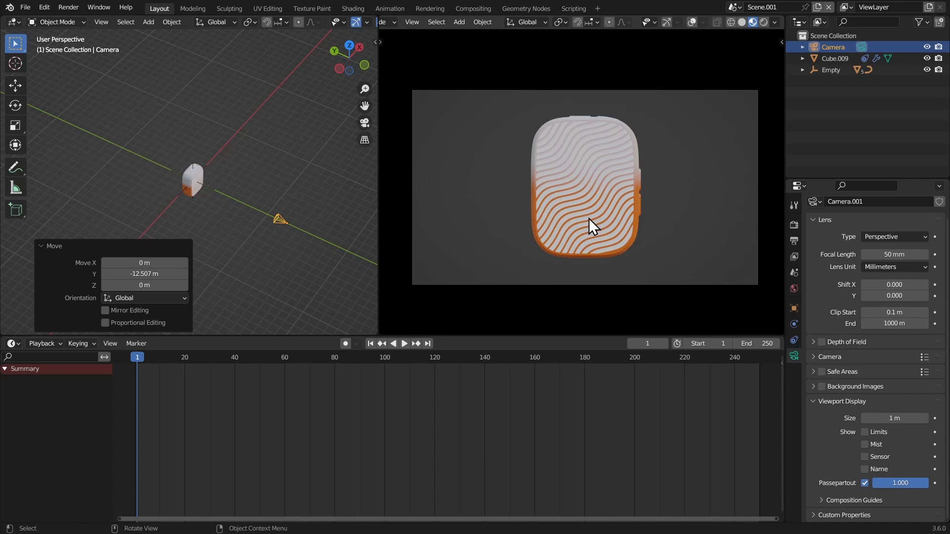
pyautogui.keyDown('ctrl'); pyautogui.moveTo(606, 255); pyautogui.dragTo(622, 216, button='middle'); pyautogui.keyUp('ctrl')
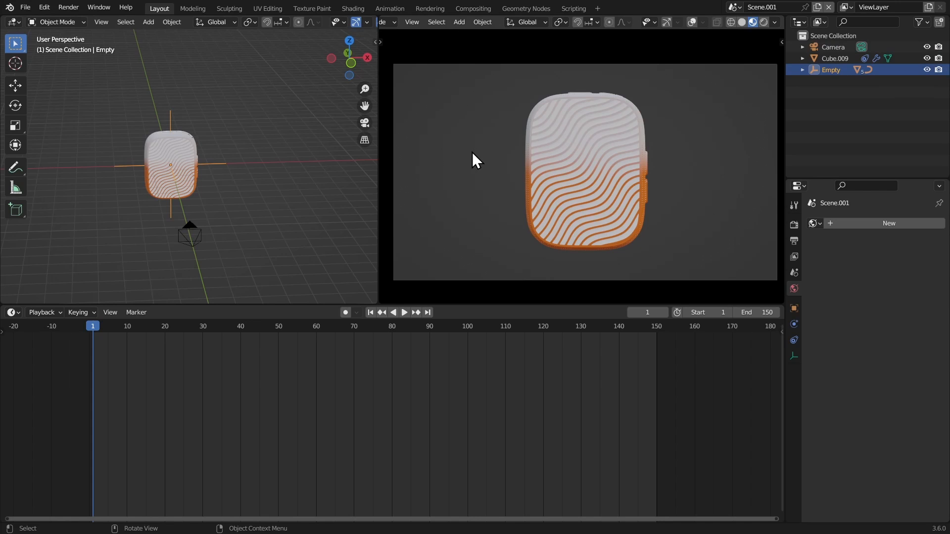
# Rotate the Empty about 12.6° in the camera view plane and about -39° around the global Z axis
pyautogui.press('r')
pyautogui.click(477, 138)
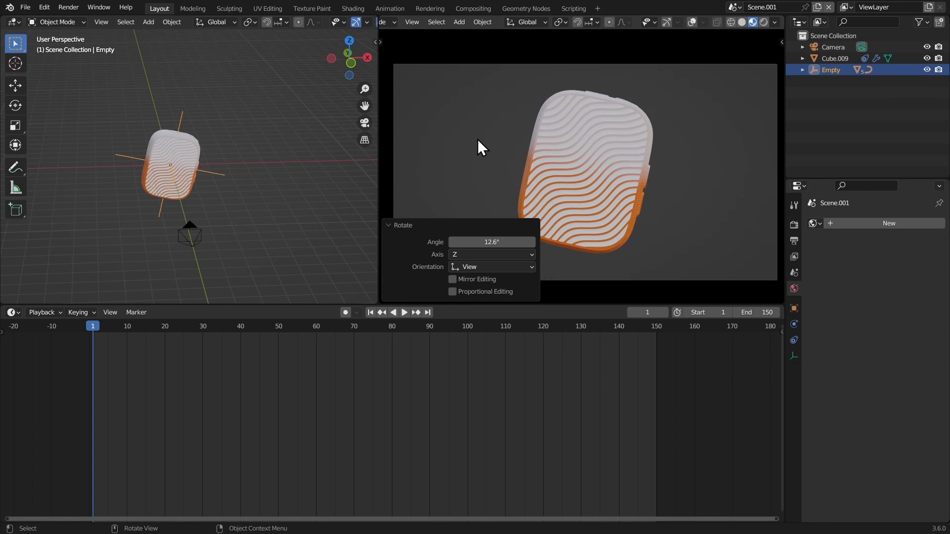
pyautogui.press('r')
pyautogui.press('z')
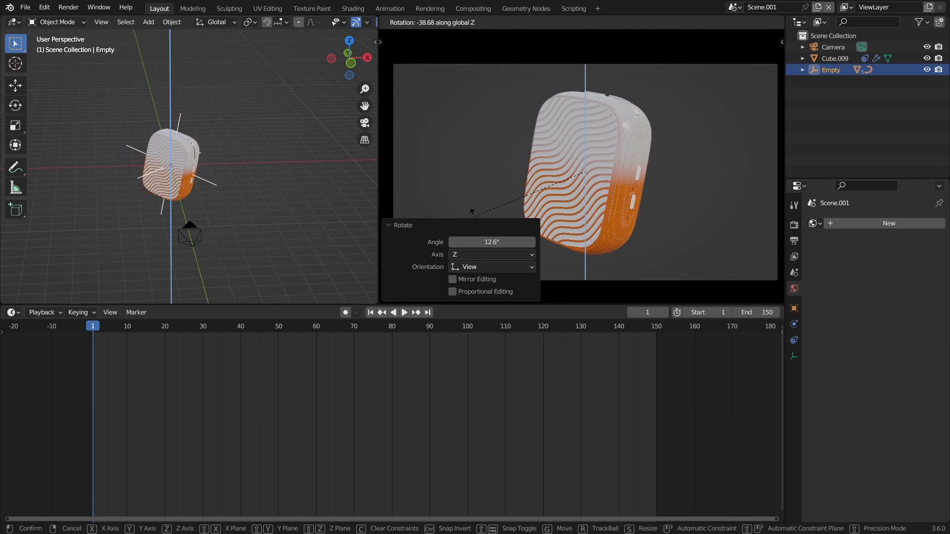
pyautogui.click(487, 164)
pyautogui.click(419, 226)
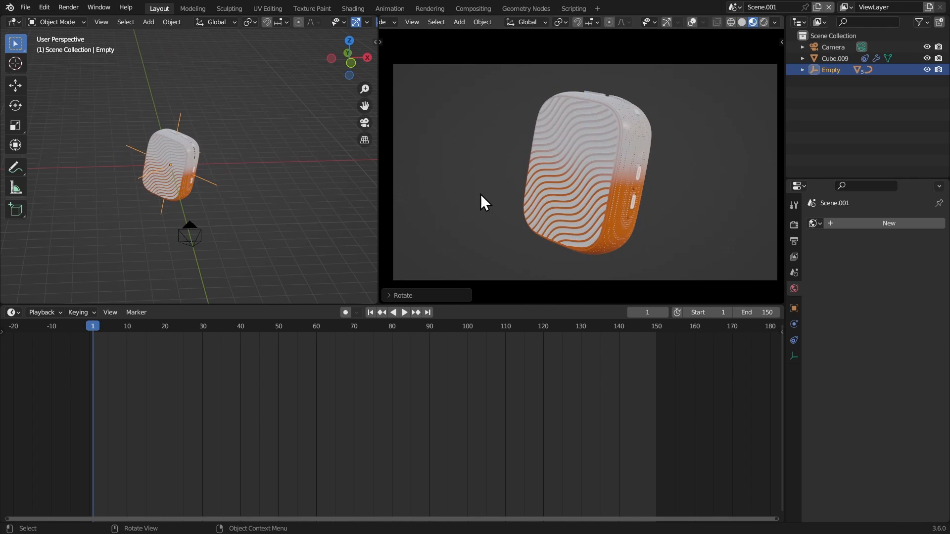
# Adjust the Empty's pose with a trackball rotation of about -12.6 and 8, and insert a Location & Rotation keyframe at frame 1
pyautogui.press('r')
pyautogui.press('r')
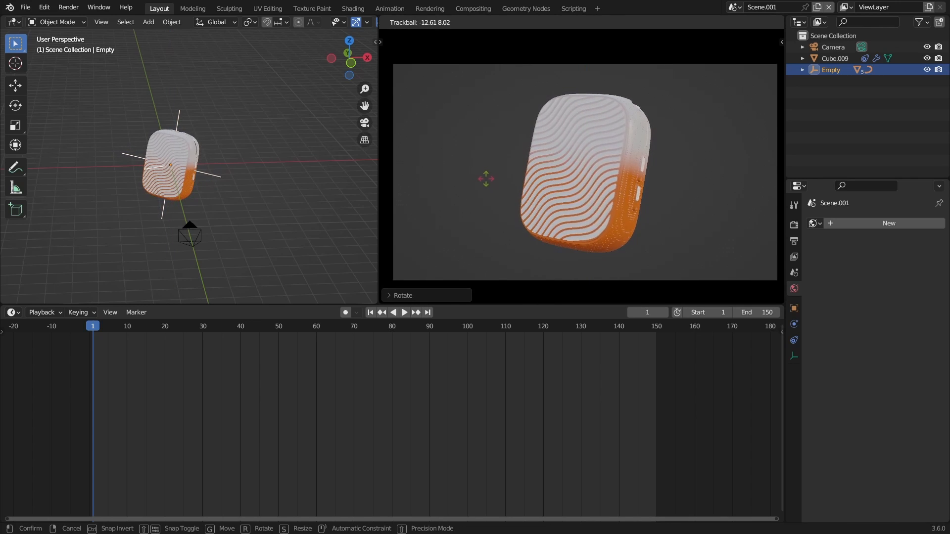
pyautogui.click(486, 179)
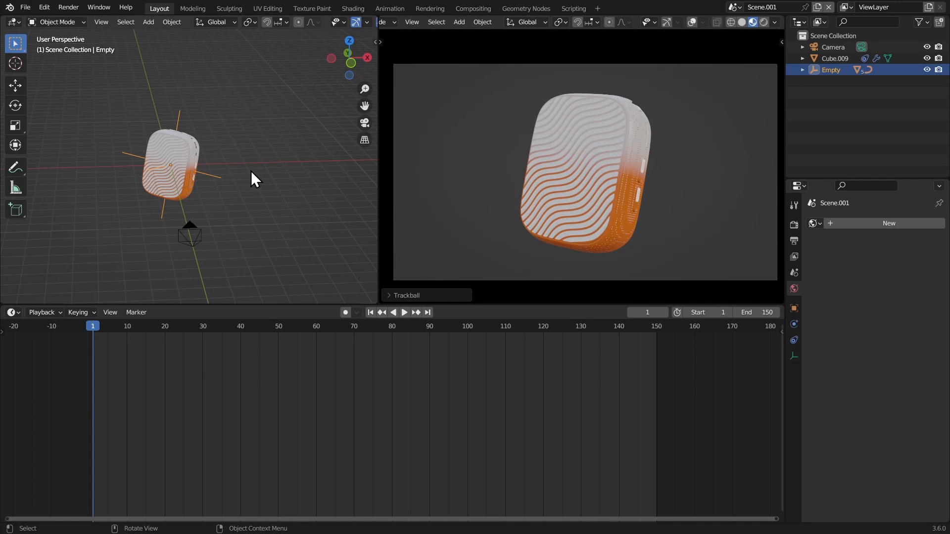
pyautogui.press('i')
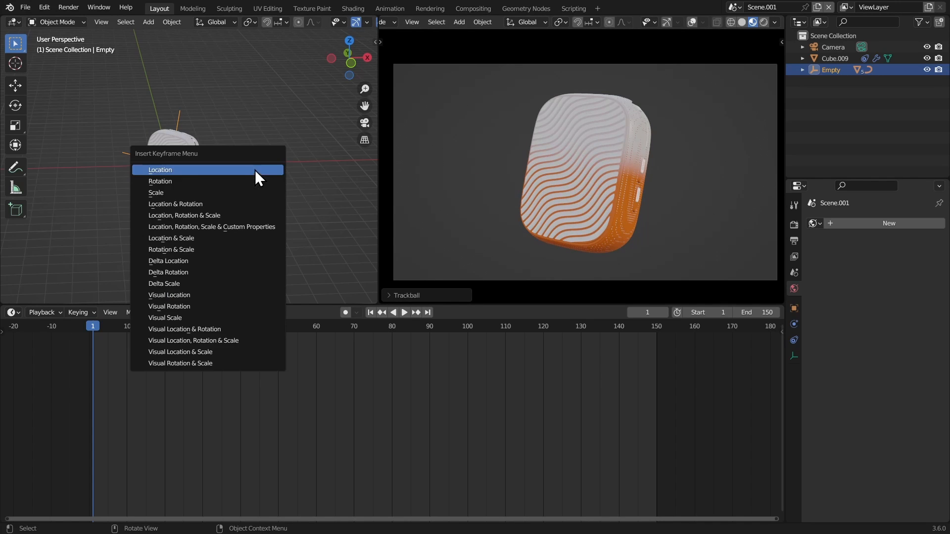
pyautogui.click(222, 204)
# At frame 150, rotate the Empty 360° around the global Z axis
pyautogui.click(655, 345)
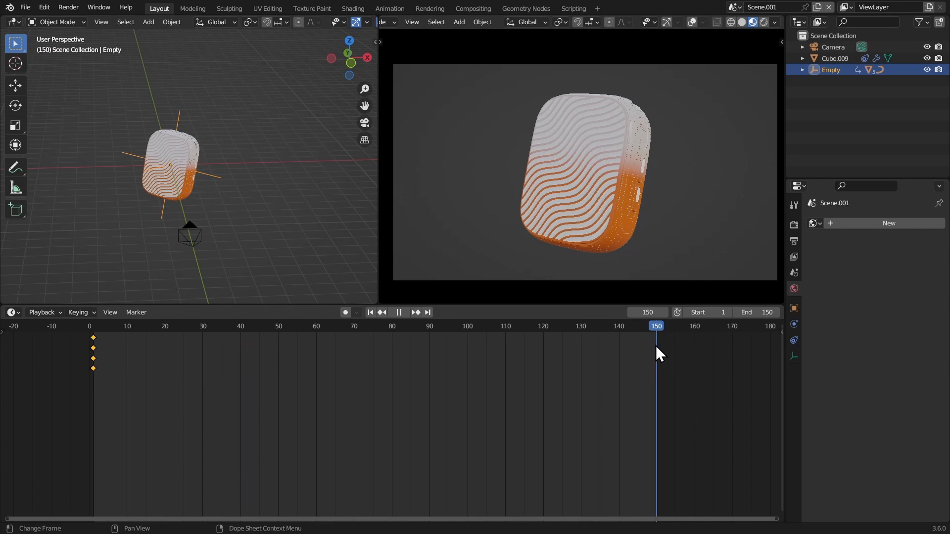
pyautogui.write('rz')
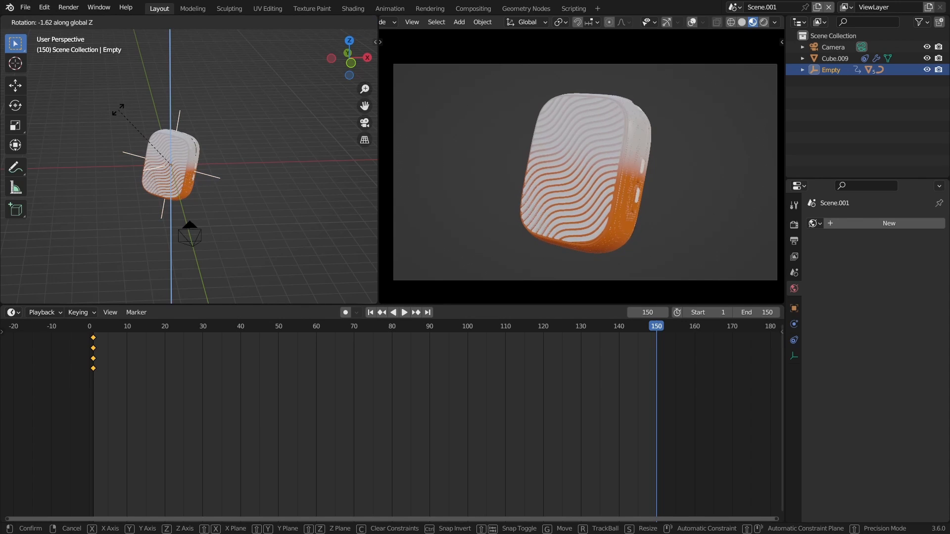
pyautogui.write('360')
pyautogui.press('Return')
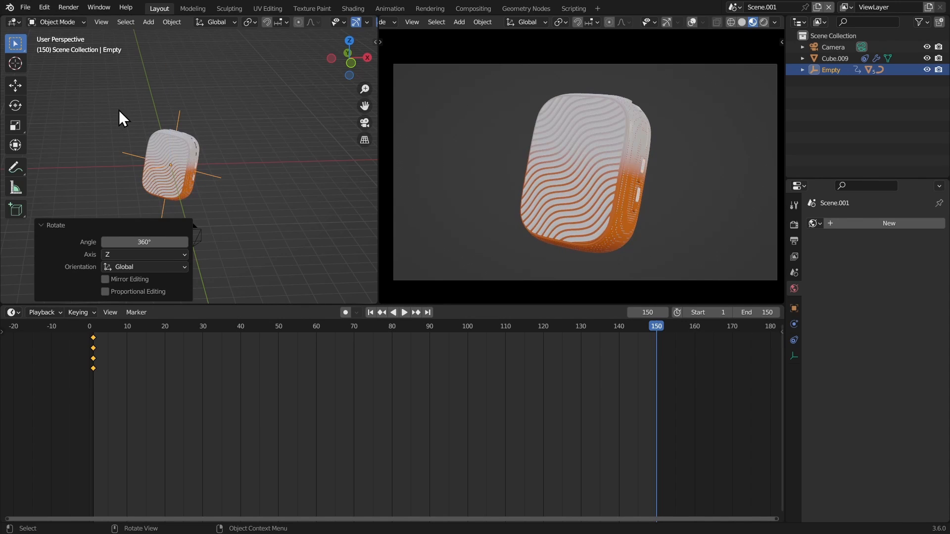
# Insert a Location & Rotation keyframe for the Empty at frame 150, preview the turn, and return to frame 1
pyautogui.press('i')
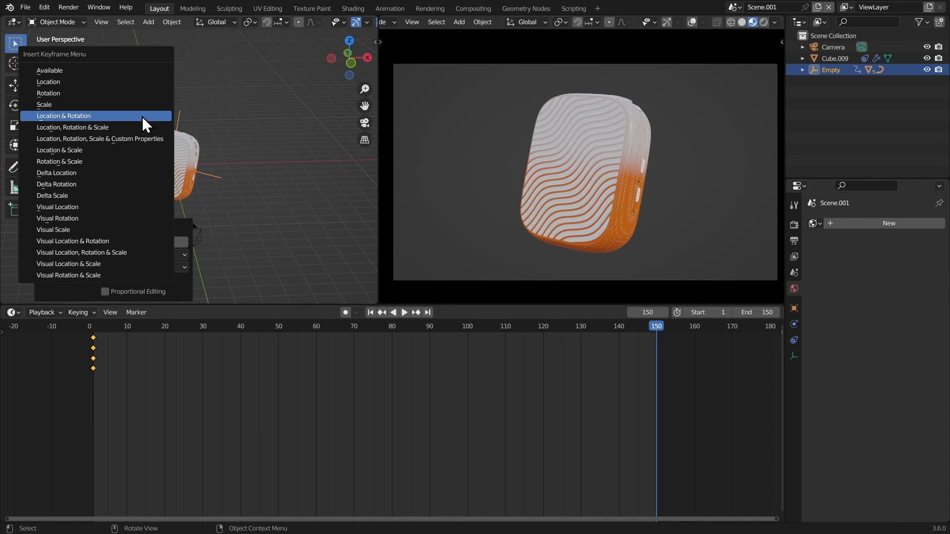
pyautogui.click(106, 115)
pyautogui.press('space')
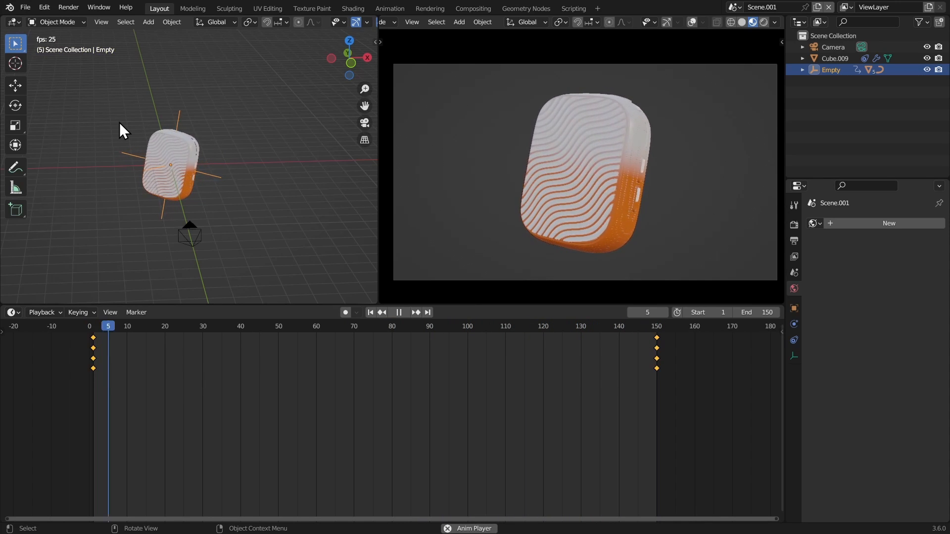
pyautogui.press('Escape')
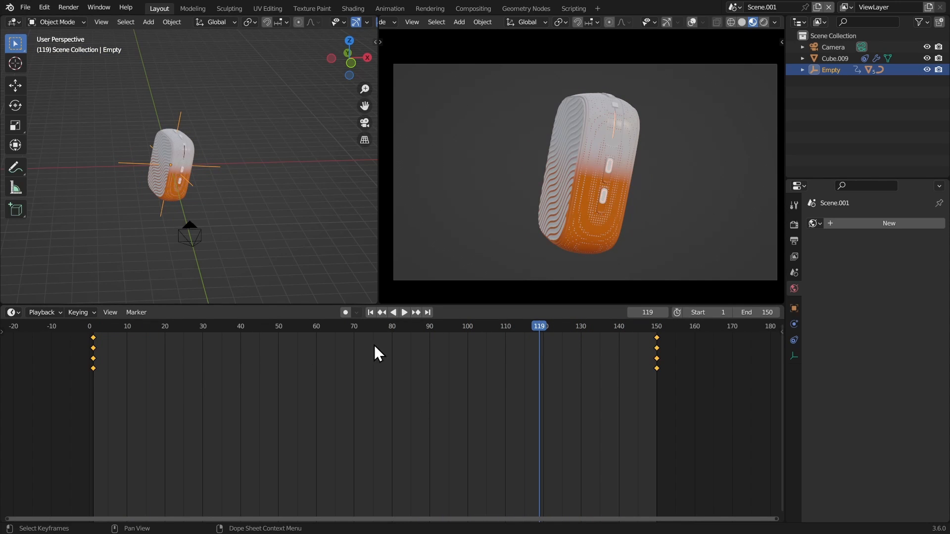
pyautogui.moveTo(365, 328); pyautogui.dragTo(203, 345)
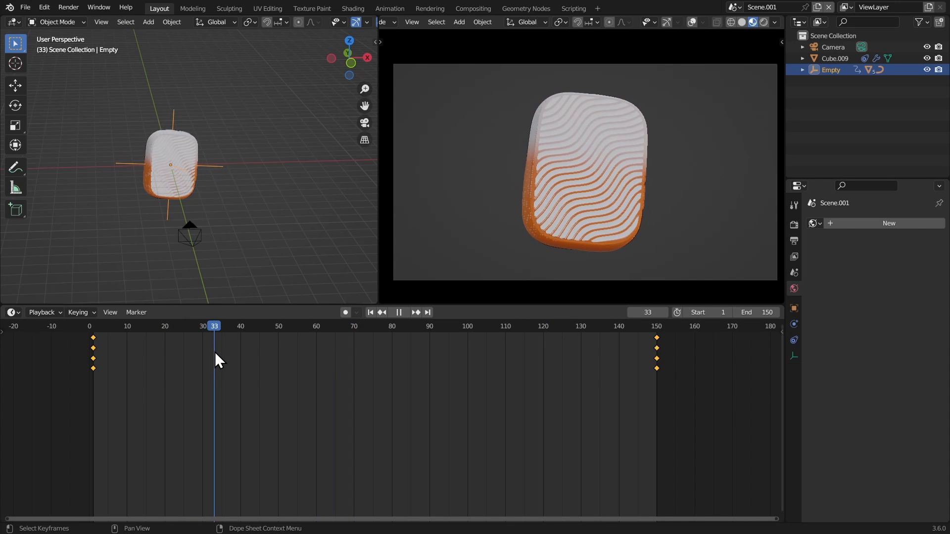
pyautogui.moveTo(108, 329); pyautogui.dragTo(94, 328)
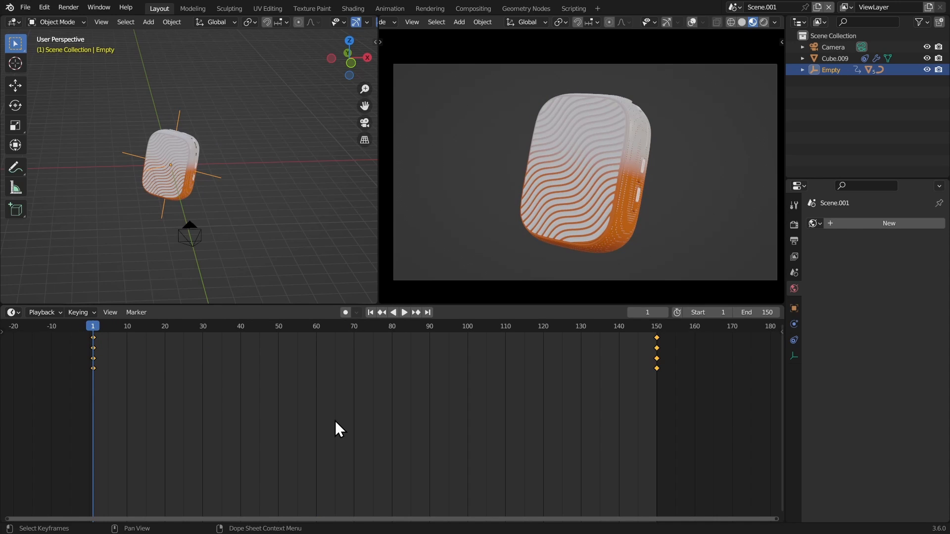
# Replace the Timeline with the Graph Editor and select the first keyframe of the Empty's Z Euler Rotation curve
pyautogui.click(17, 312)
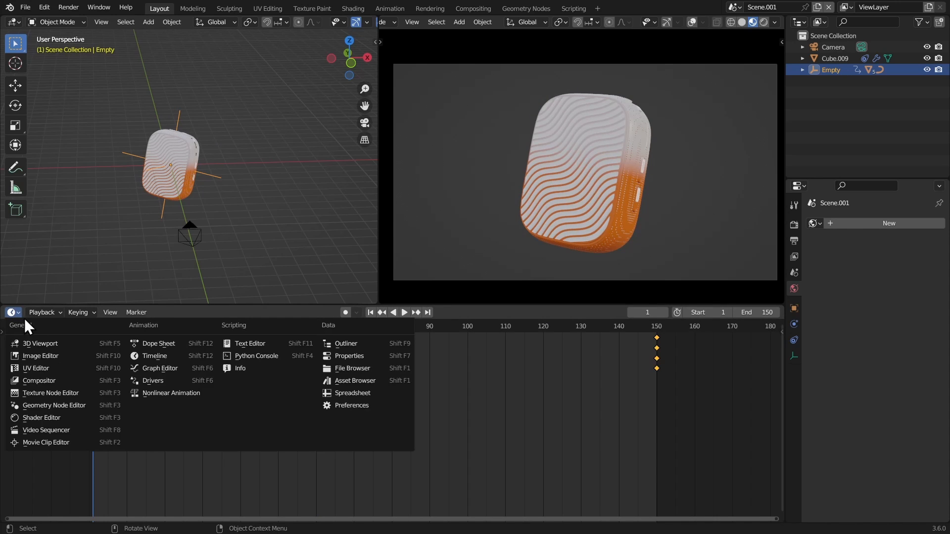
pyautogui.click(167, 370)
pyautogui.keyDown('ctrl'); pyautogui.moveTo(191, 375); pyautogui.dragTo(202, 443, button='middle'); pyautogui.keyUp('ctrl')
pyautogui.click(256, 385)
pyautogui.moveTo(260, 385); pyautogui.dragTo(300, 450, button='middle')
pyautogui.click(300, 475)
pyautogui.keyDown('ctrl'); pyautogui.moveTo(299, 488); pyautogui.dragTo(393, 409, button='middle'); pyautogui.keyUp('ctrl')
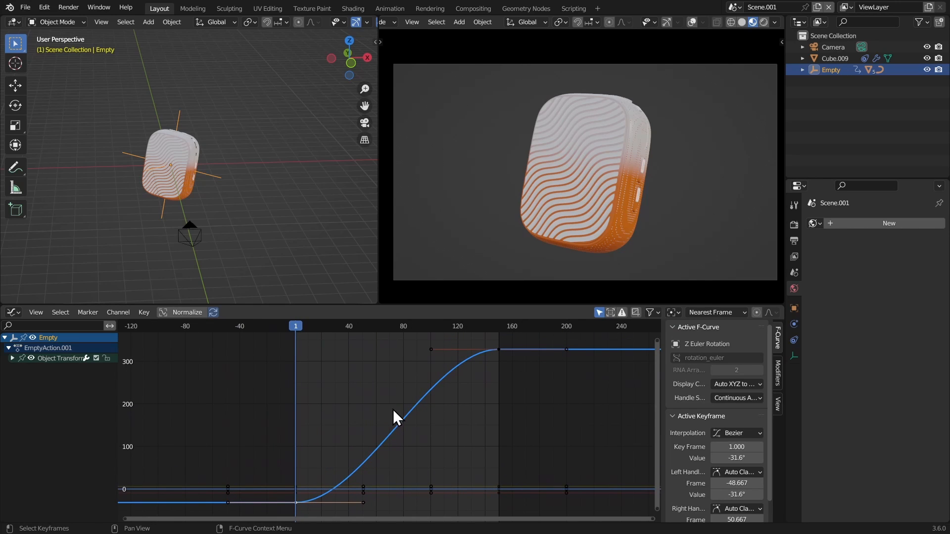
# Hide the Empty's location, X Euler Rotation and Y Euler Rotation curves so only Z Euler Rotation is shown
pyautogui.click(13, 358)
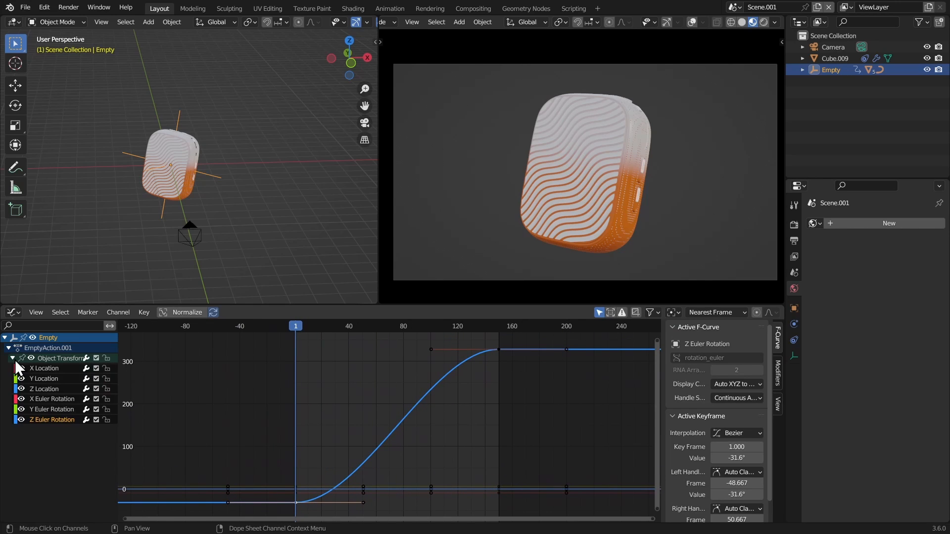
pyautogui.click(19, 410)
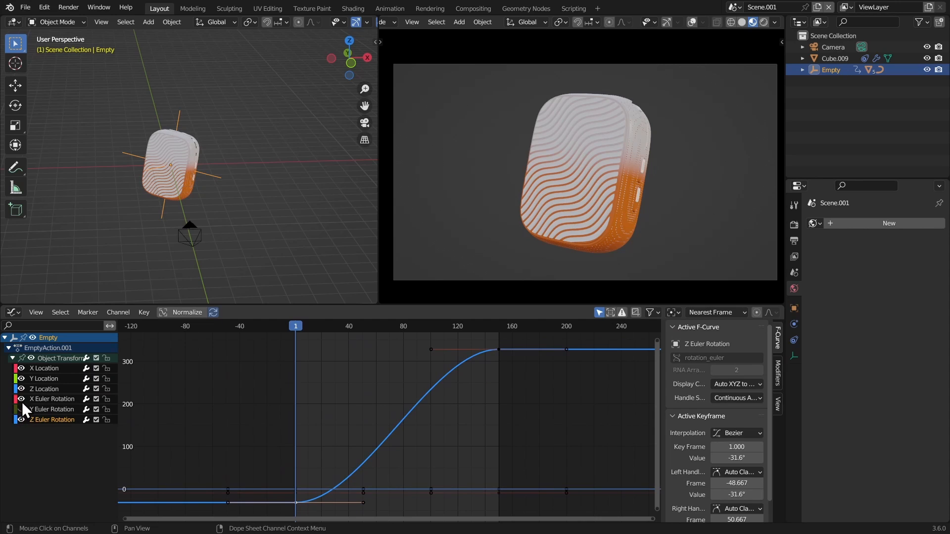
pyautogui.click(13, 358)
# Shorten the handles of the Z rotation curve's first and last keyframes to about 24 frames and duplicate a keyframe to about frame 73
pyautogui.moveTo(282, 439); pyautogui.dragTo(206, 472, button='middle')
pyautogui.click(225, 381)
pyautogui.click(242, 482)
pyautogui.press('g')
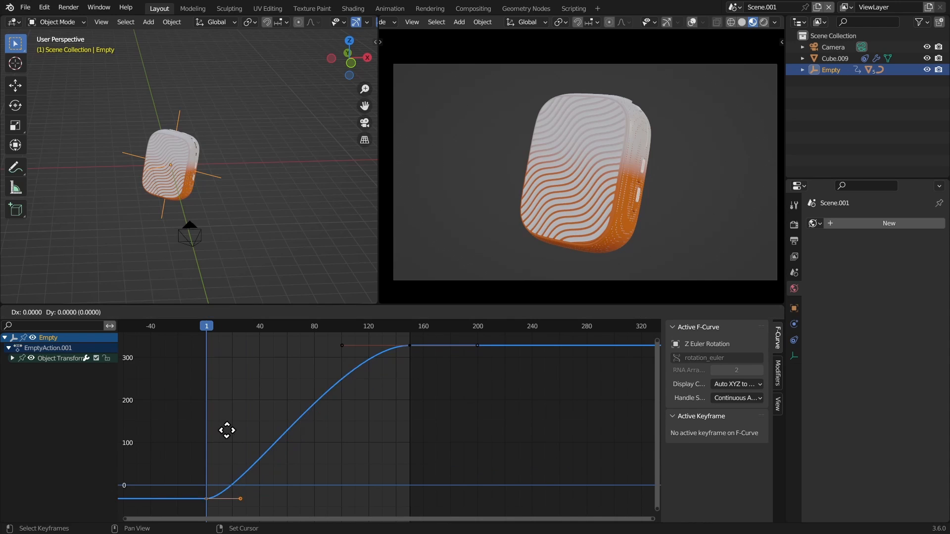
pyautogui.click(322, 354)
# Flatten the middle keyframe's handles by scaling them to 0 along Y
pyautogui.press('s')
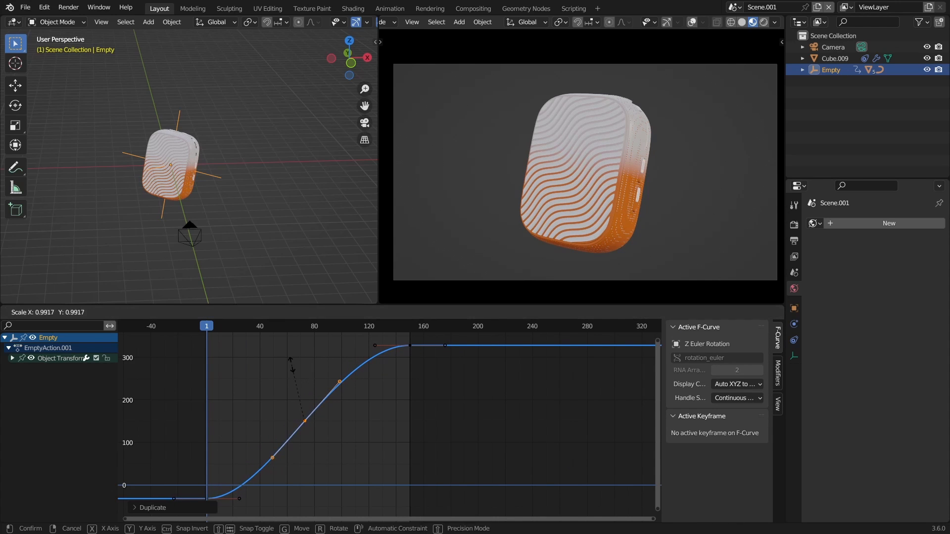
pyautogui.press('y')
pyautogui.press('0')
pyautogui.press('Return')
# Lengthen the middle keyframe's handles to about frames 25 and 124, tilt them upward by about 8°, and preview the animation
pyautogui.press('s')
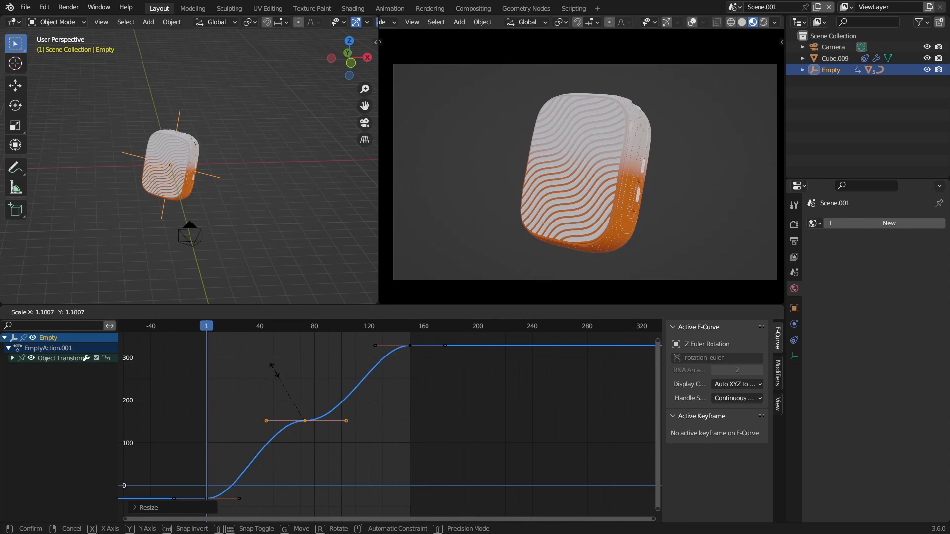
pyautogui.press('r')
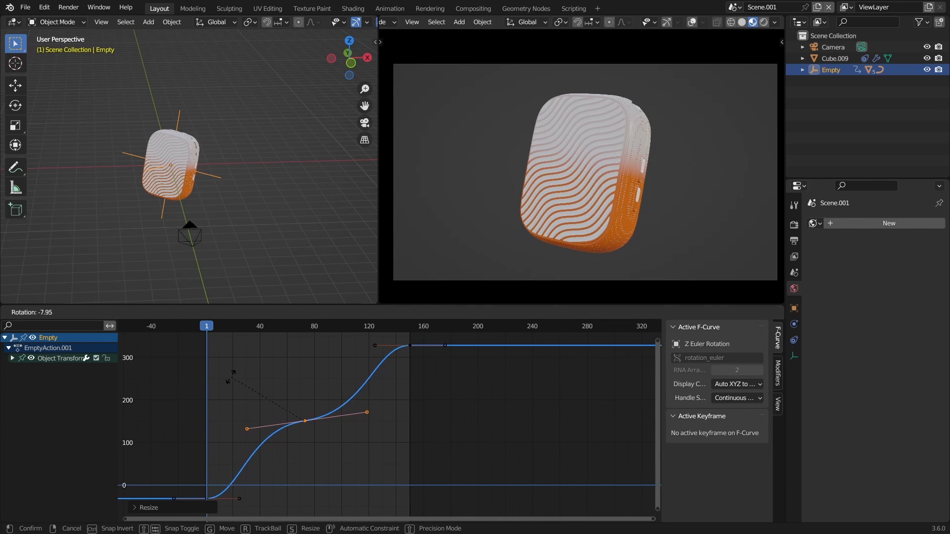
pyautogui.click(225, 374)
pyautogui.press('s')
pyautogui.click(214, 373)
pyautogui.moveTo(218, 372); pyautogui.dragTo(292, 369, button='middle')
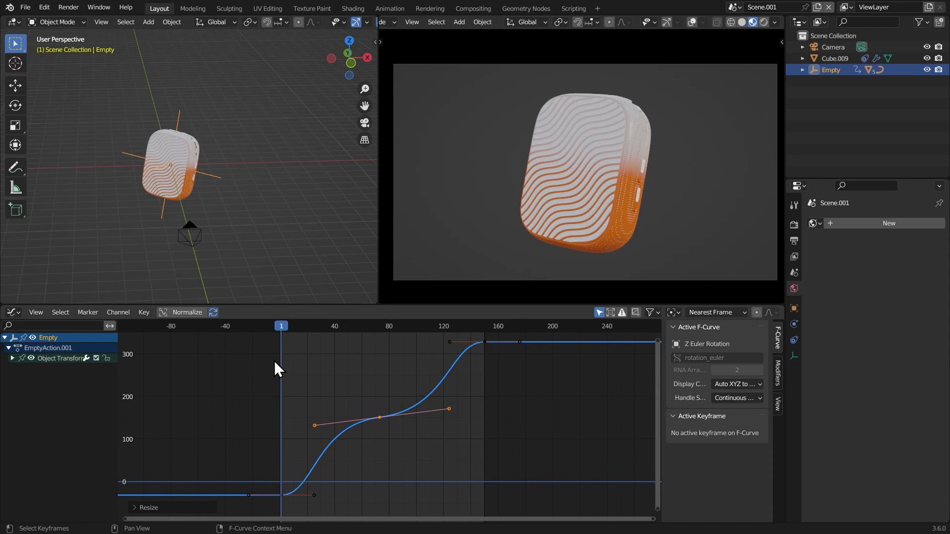
pyautogui.press('space')
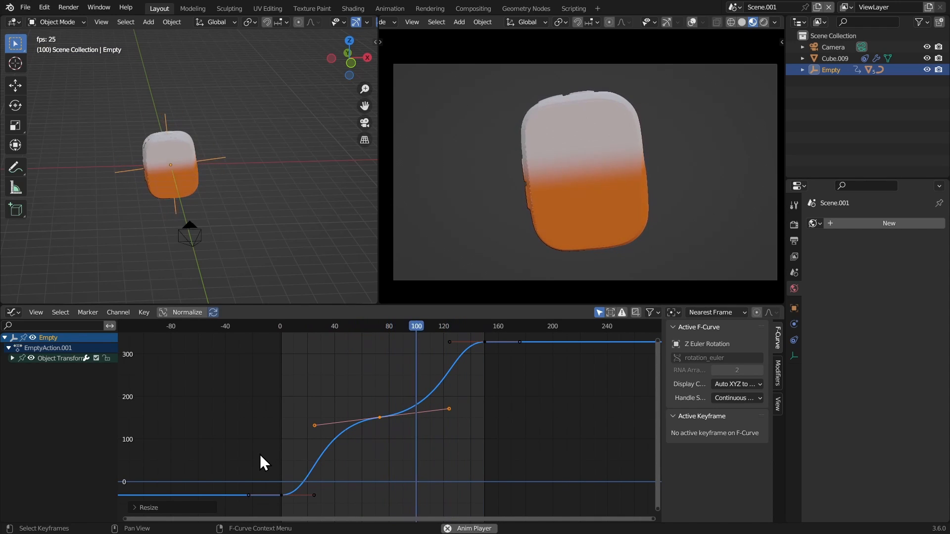
pyautogui.press('Escape')
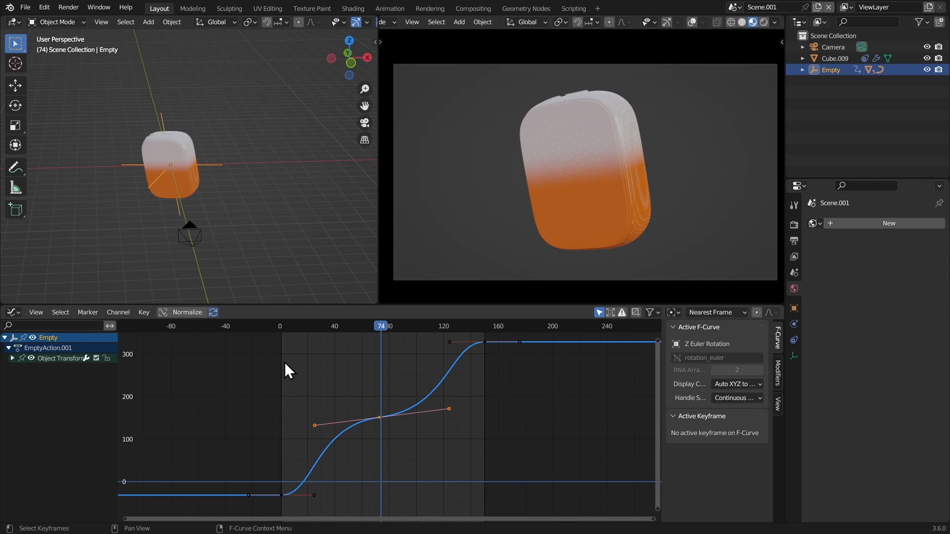
# Offset all keyframes of the Z rotation curve upward along Y by about 172 and play the animation from the start
pyautogui.press('a')
pyautogui.moveTo(300, 360)
pyautogui.keyDown('ctrl'); pyautogui.mouseDown(button='middle')
pyautogui.moveTo(279, 404)
pyautogui.moveTo(295, 409)
pyautogui.moveTo(297, 374)
pyautogui.mouseUp(button='middle'); pyautogui.keyUp('ctrl')
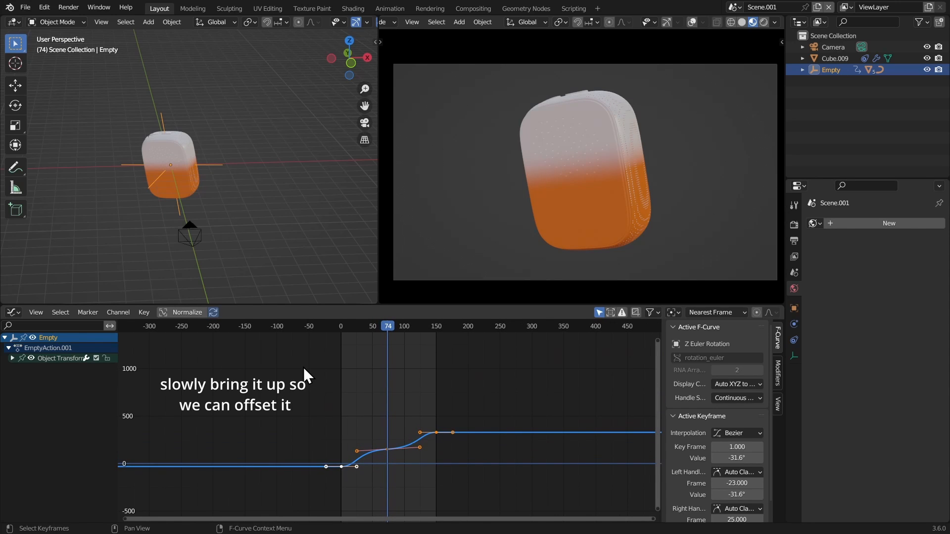
pyautogui.press('g')
pyautogui.press('y')
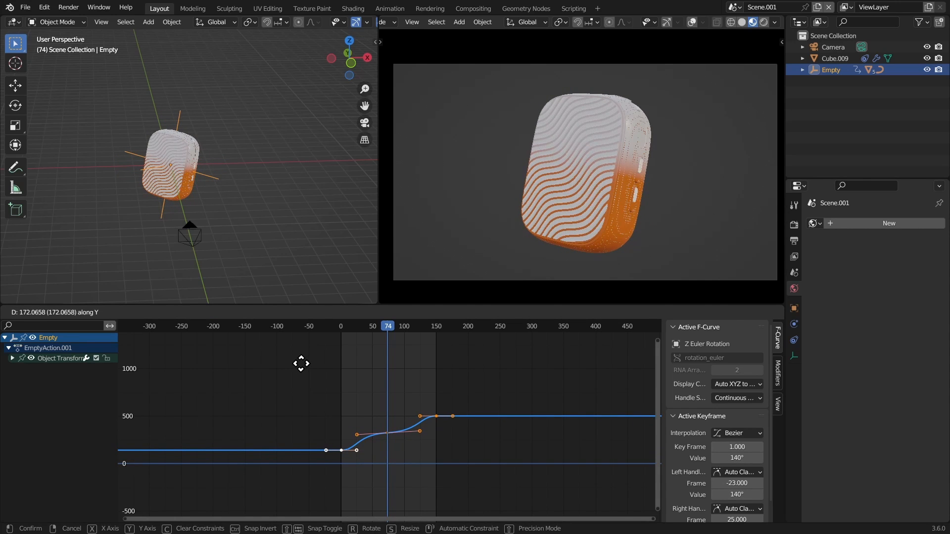
pyautogui.click(300, 366)
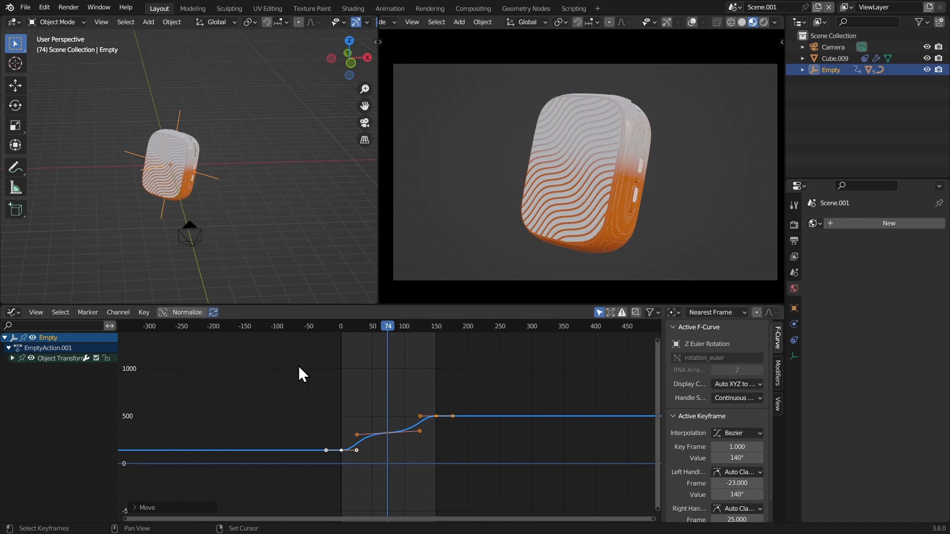
pyautogui.click(342, 326)
pyautogui.press('space')
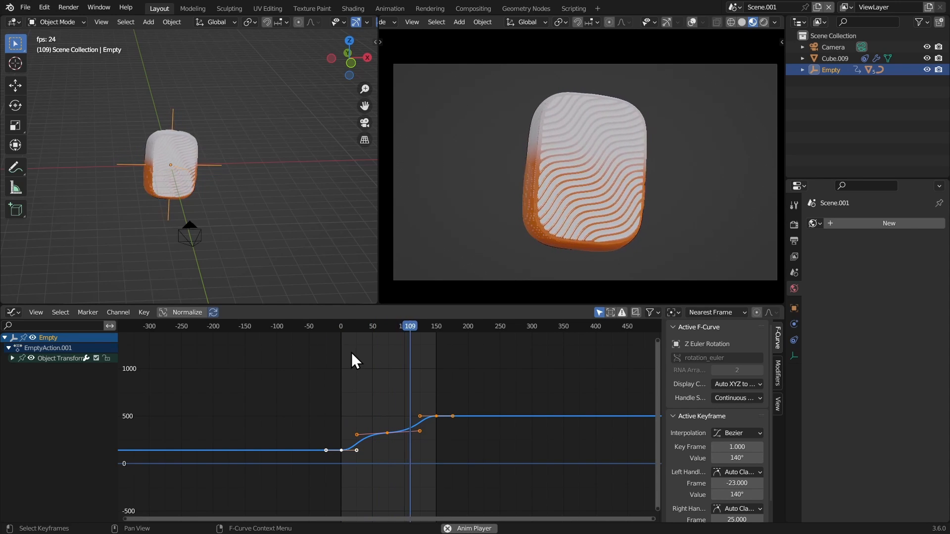
pyautogui.click(362, 369)
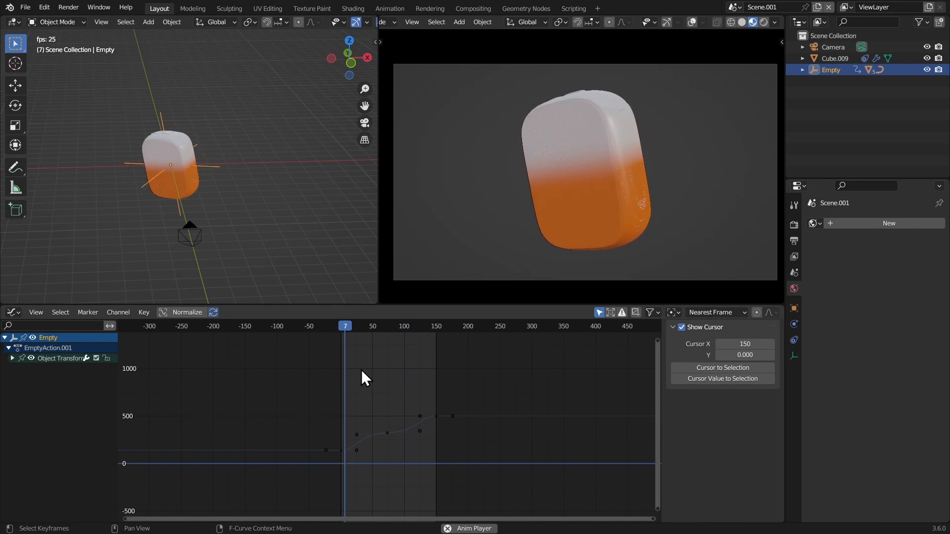
pyautogui.press('space')
# Return to the Timeline and scale all keyframes from frame 1 by about 0.797 so the last one lands on frame 120
pyautogui.hotkey('ctrl', 'Tab')
pyautogui.hotkey('shift', 'Left')
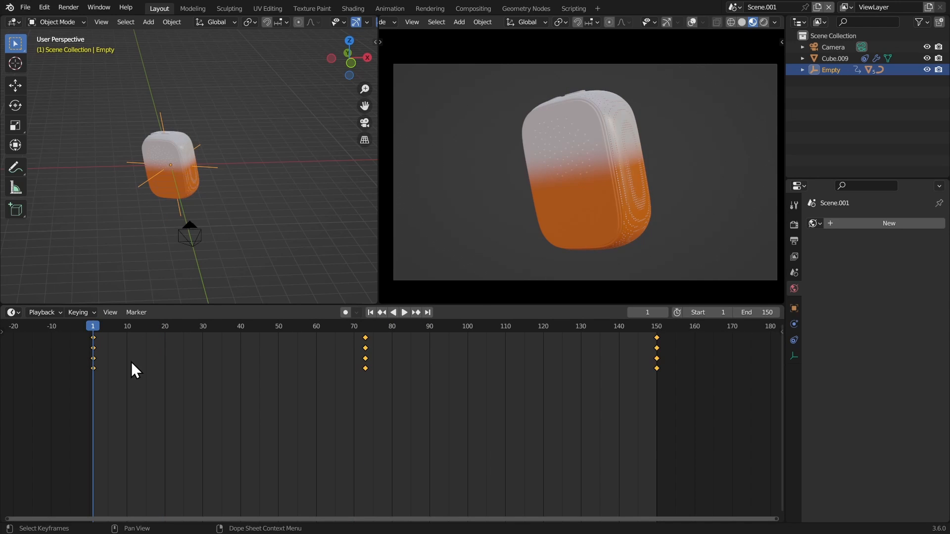
pyautogui.press('s')
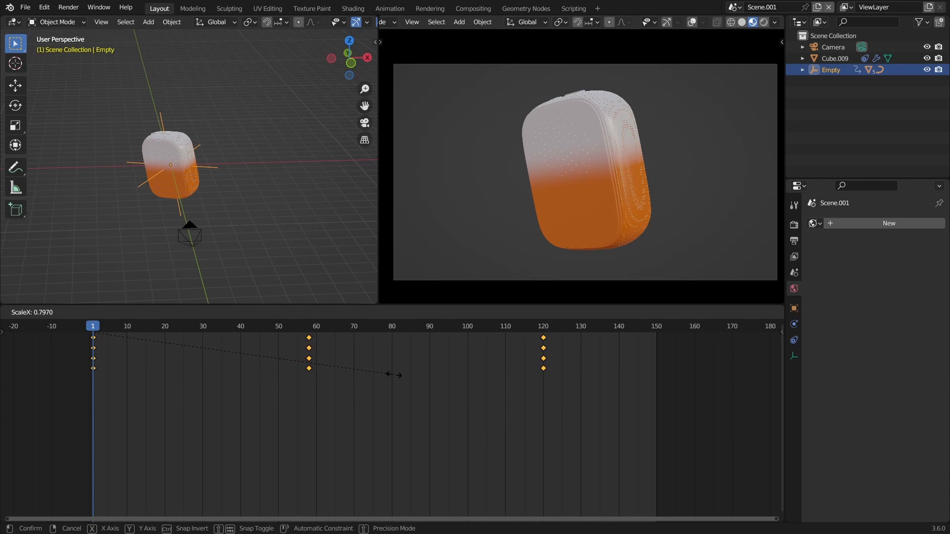
pyautogui.click(394, 374)
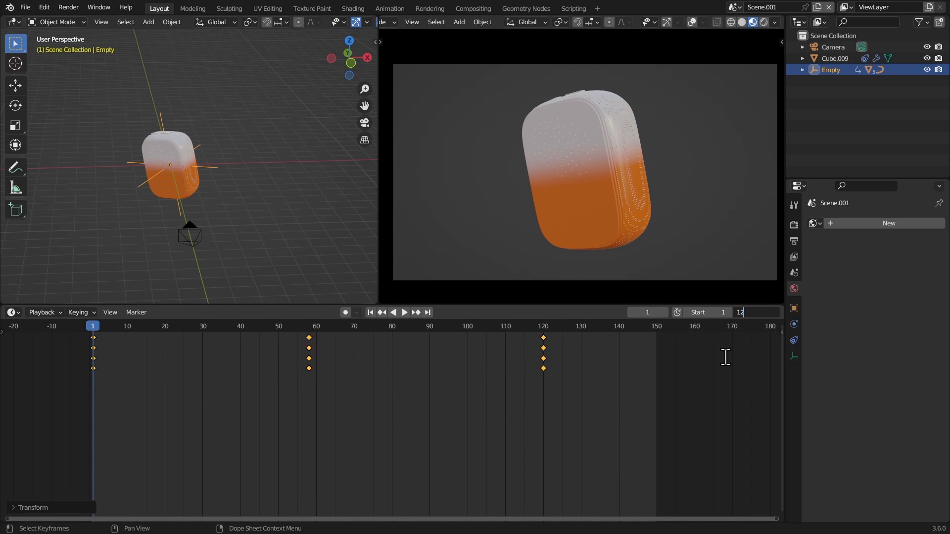
# Set the scene's end frame to 120 and play the shortened animation
pyautogui.write('0')
pyautogui.press('Return')
pyautogui.press('space')
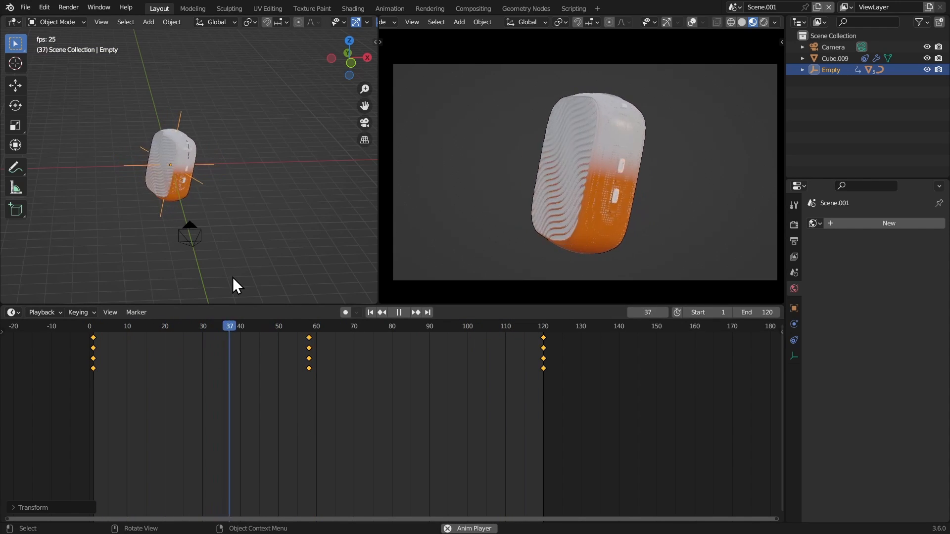
pyautogui.moveTo(248, 239); pyautogui.dragTo(308, 278, button='middle')
pyautogui.press('space')
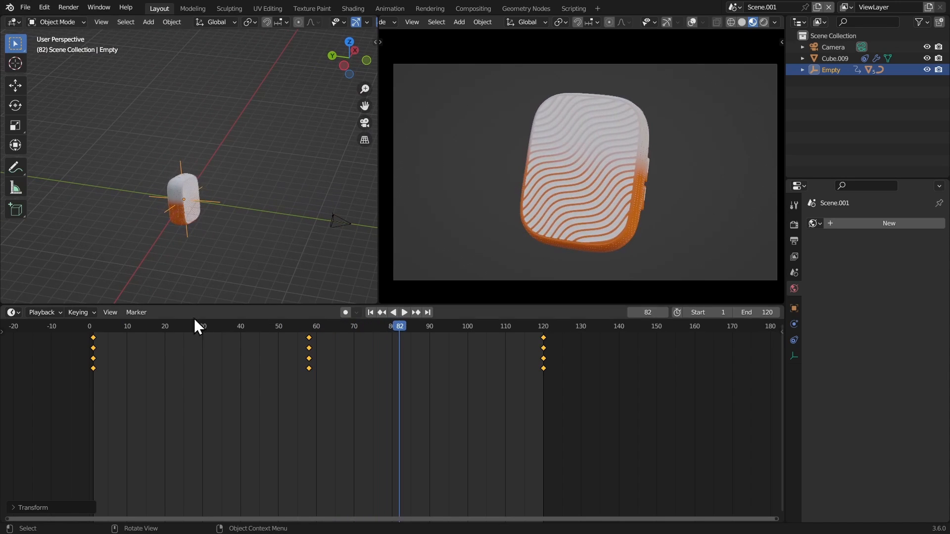
# At frame 58, move the Empty toward the camera along global Y, insert a Location & Rotation keyframe, and preview the animation
pyautogui.click(309, 328)
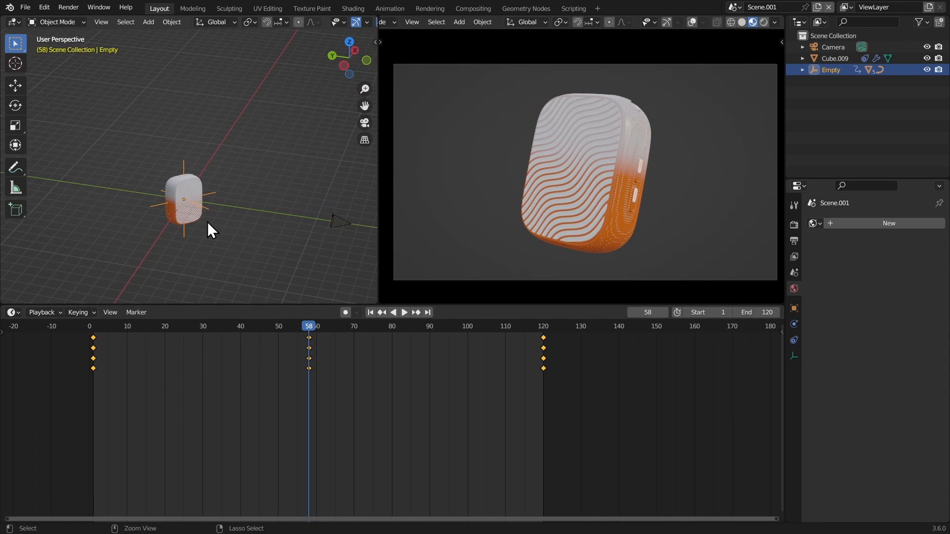
pyautogui.moveTo(207, 222); pyautogui.dragTo(211, 193, button='middle')
pyautogui.press('g')
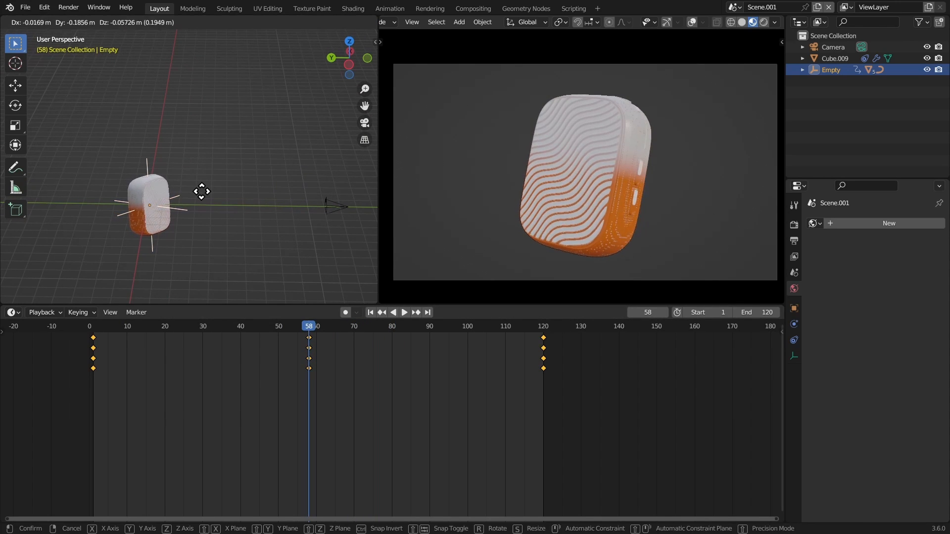
pyautogui.press('y')
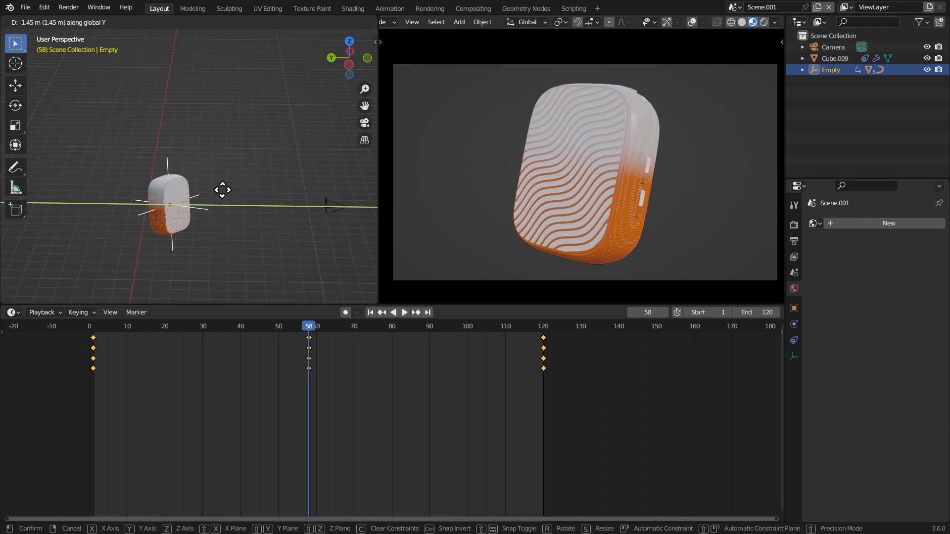
pyautogui.click(227, 190)
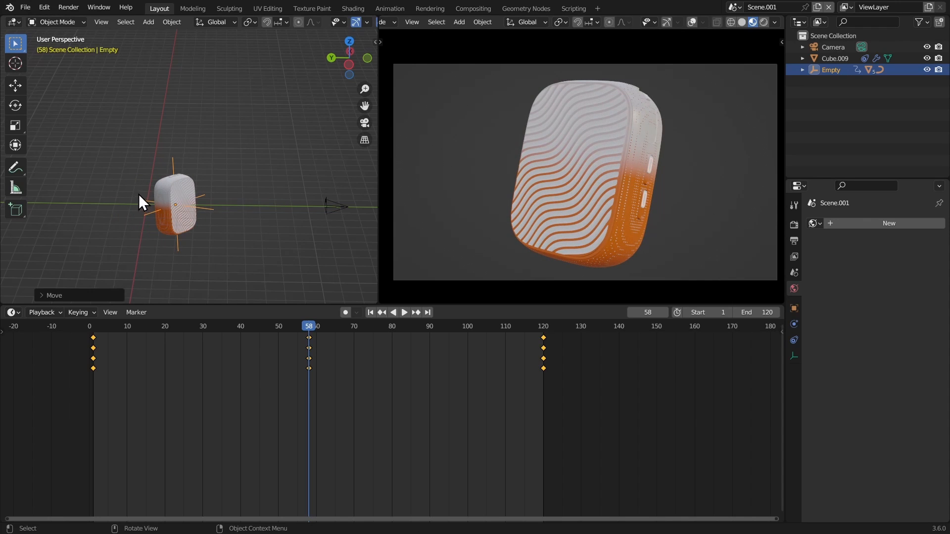
pyautogui.press('i')
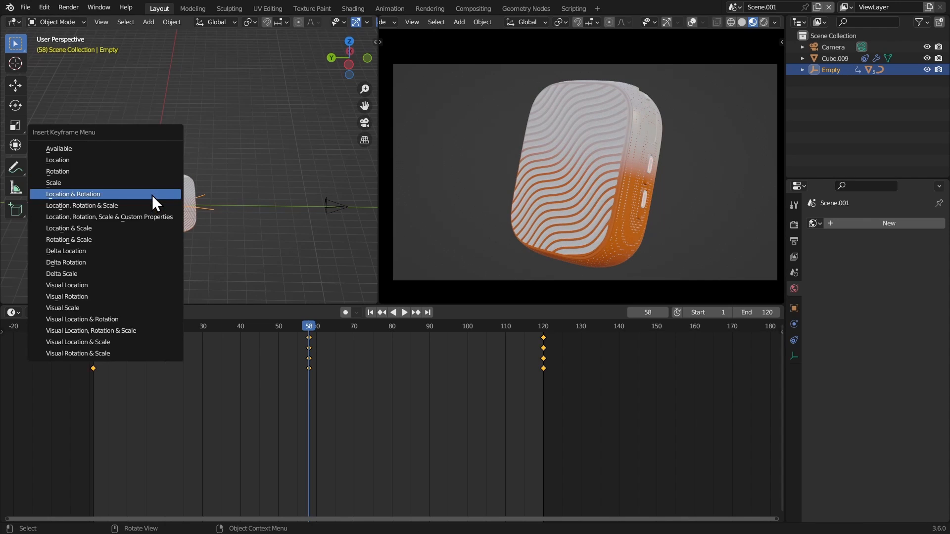
pyautogui.click(118, 194)
pyautogui.click(95, 333)
pyautogui.press('space')
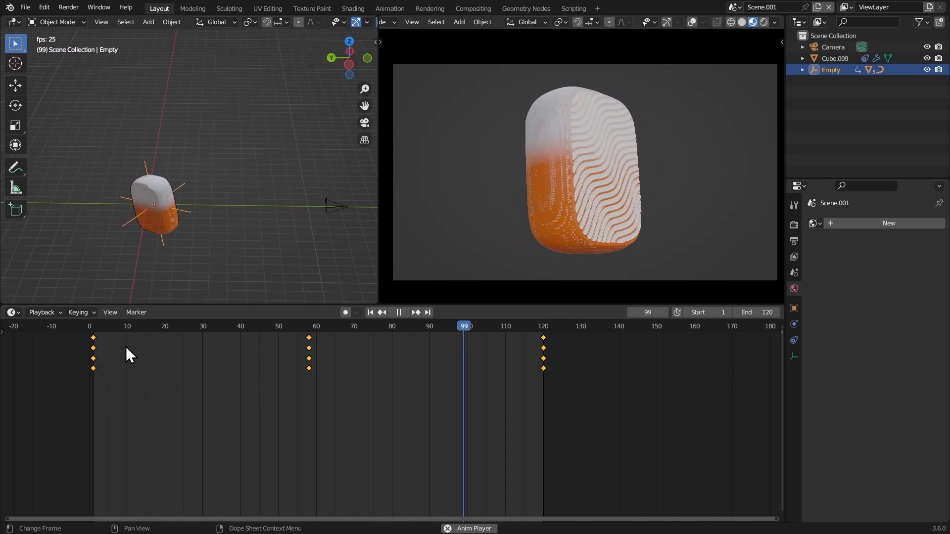
# Go back to frame 58 and tilt the Empty with a trackball rotation in the camera view so the case's underside shows
pyautogui.moveTo(132, 350); pyautogui.dragTo(310, 337)
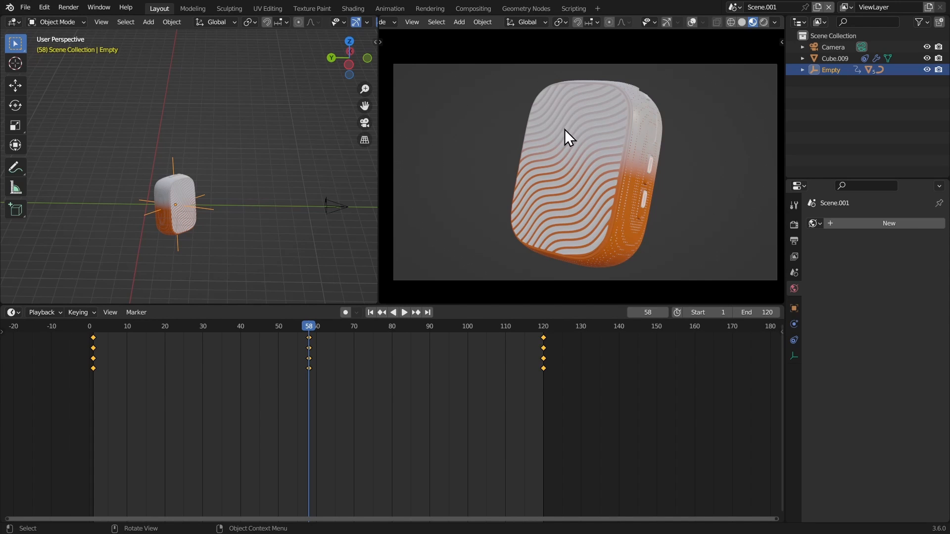
pyautogui.press('r')
pyautogui.press('r')
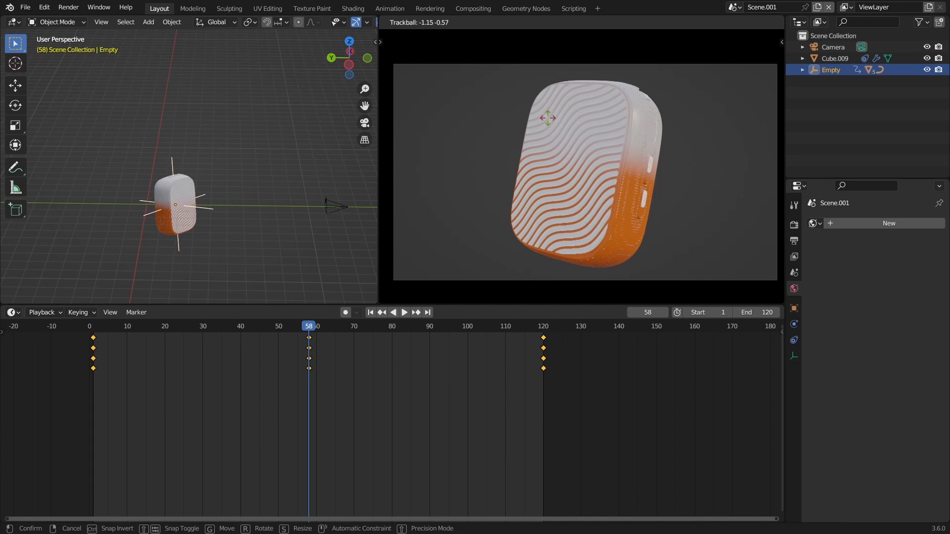
pyautogui.click(545, 103)
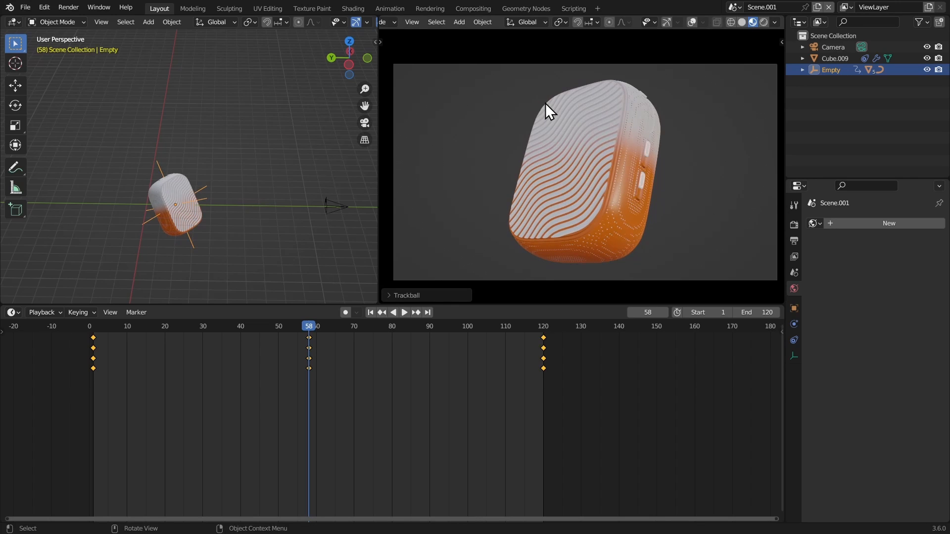
# Insert a Location & Rotation keyframe for the tilted Empty at frame 58 and preview the animation from the first frame
pyautogui.press('i')
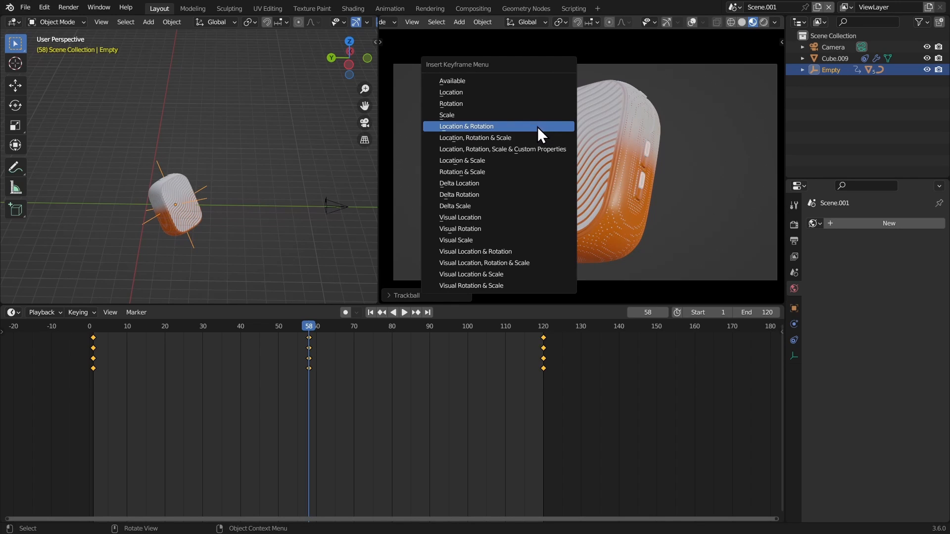
pyautogui.click(538, 127)
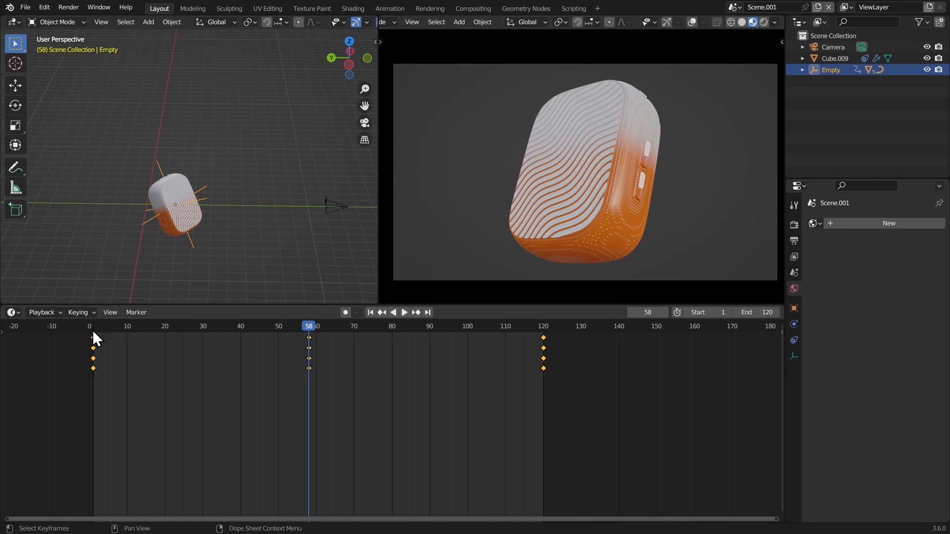
pyautogui.hotkey('shift', 'Left')
pyautogui.press('space')
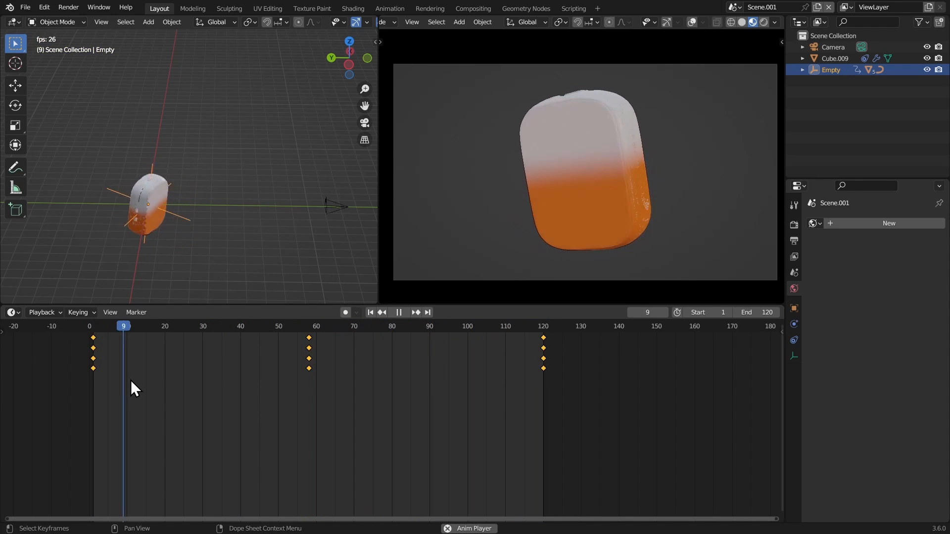
pyautogui.press('space')
# Switch the camera view to Rendered shading and set the render engine to Cycles with GPU Compute as the device
pyautogui.press('z')
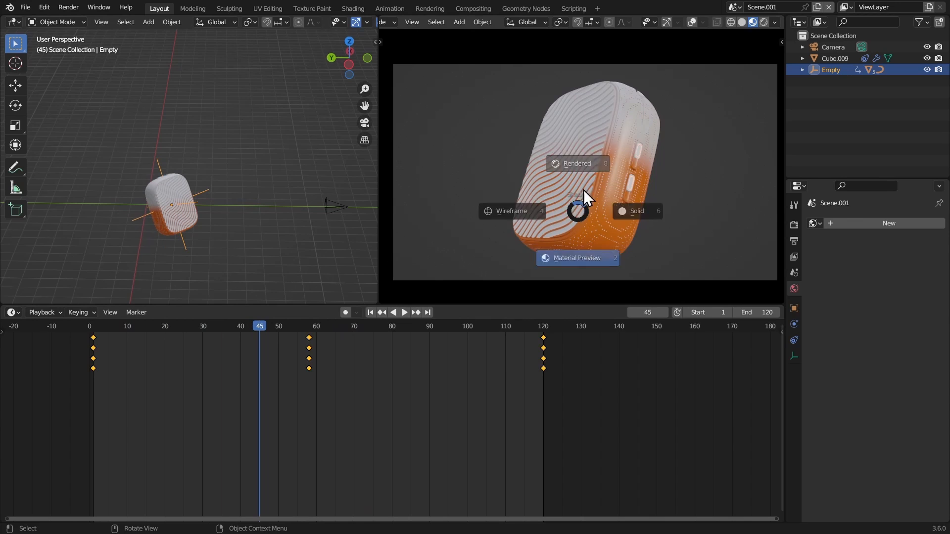
pyautogui.click(584, 183)
pyautogui.click(794, 224)
pyautogui.click(908, 222)
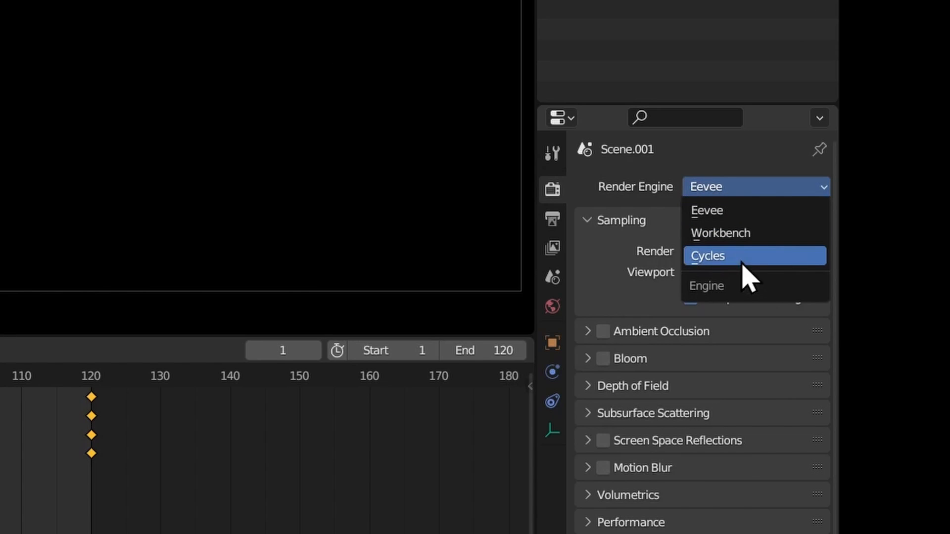
pyautogui.click(743, 263)
pyautogui.click(736, 238)
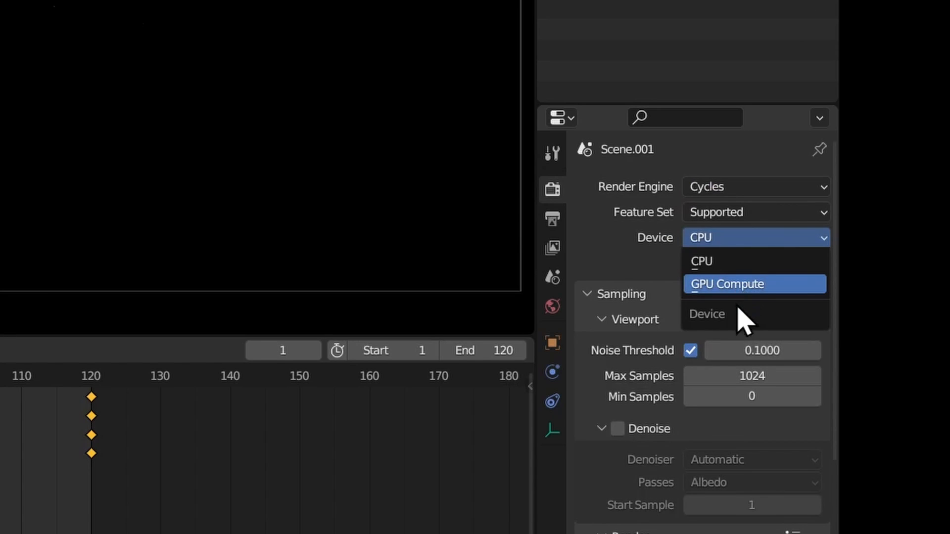
pyautogui.click(738, 284)
# Set the render sampling to 300 max samples with a noise threshold of 0.001
pyautogui.scroll(-5, 739, 309)
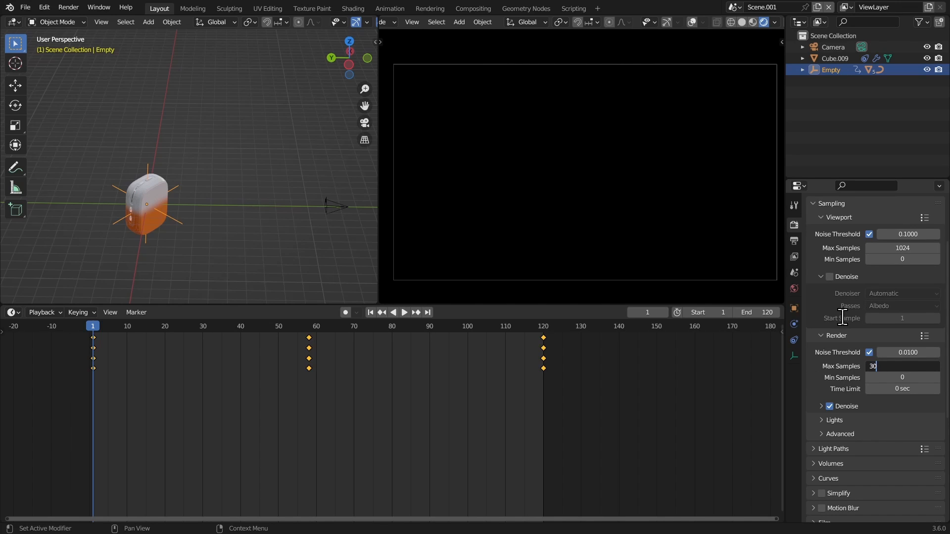
pyautogui.scroll(-1, 872, 335)
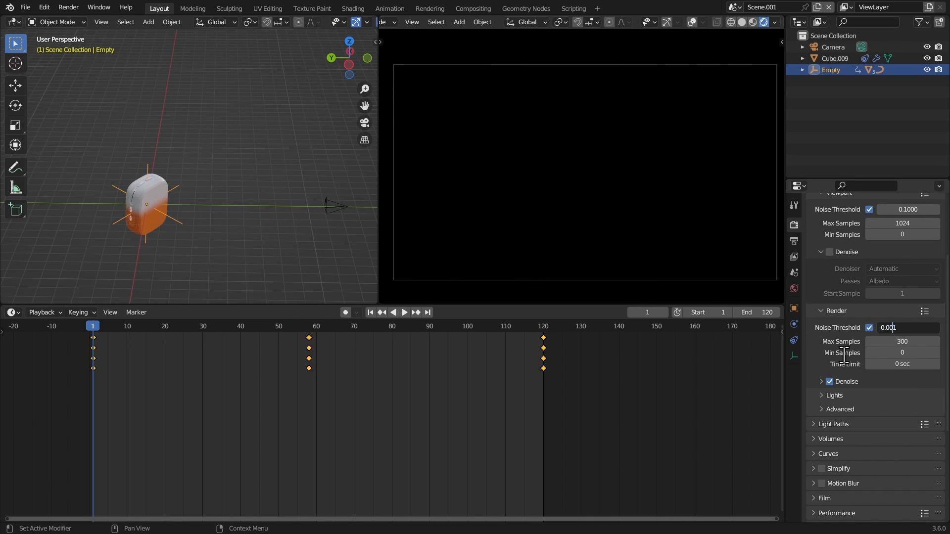
pyautogui.press('Return')
# Set the render denoiser to OptiX, using the Albedo and Normal passes
pyautogui.scroll(-4, 829, 321)
pyautogui.click(825, 289)
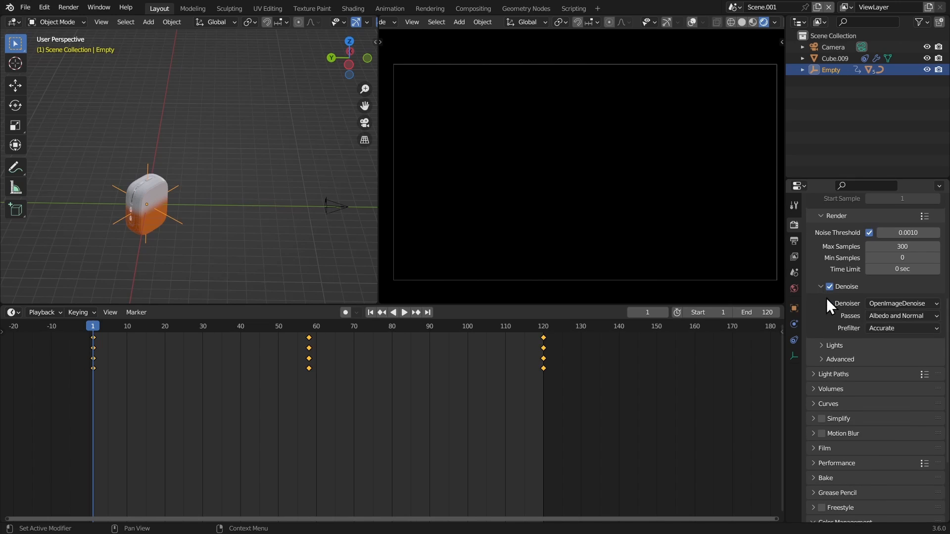
pyautogui.click(881, 304)
pyautogui.click(884, 325)
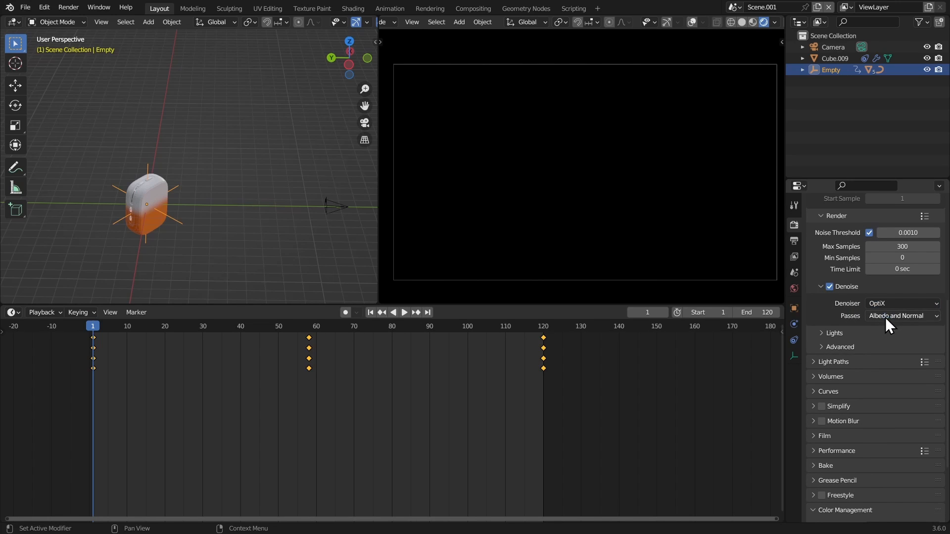
pyautogui.click(886, 317)
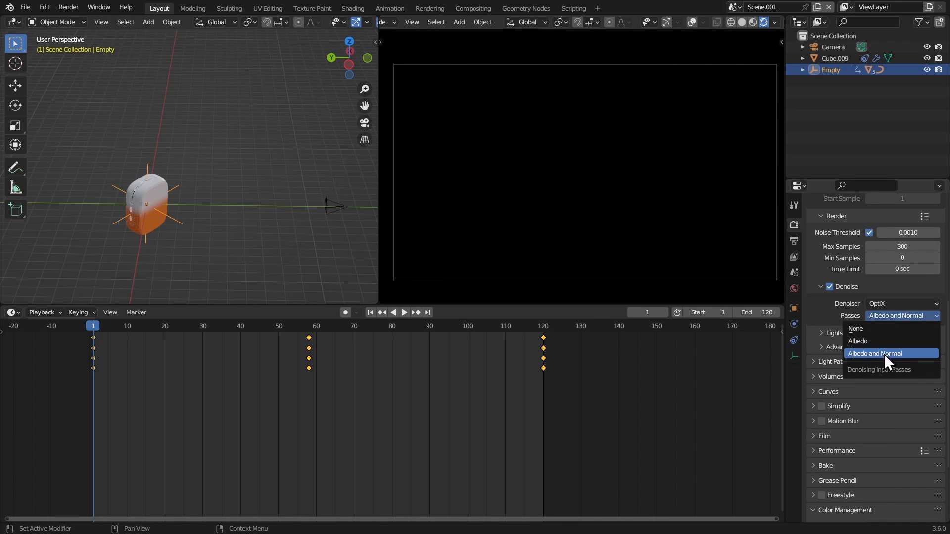
pyautogui.click(883, 353)
pyautogui.scroll(-2, 850, 318)
pyautogui.scroll(3, 849, 337)
pyautogui.scroll(3, 849, 337)
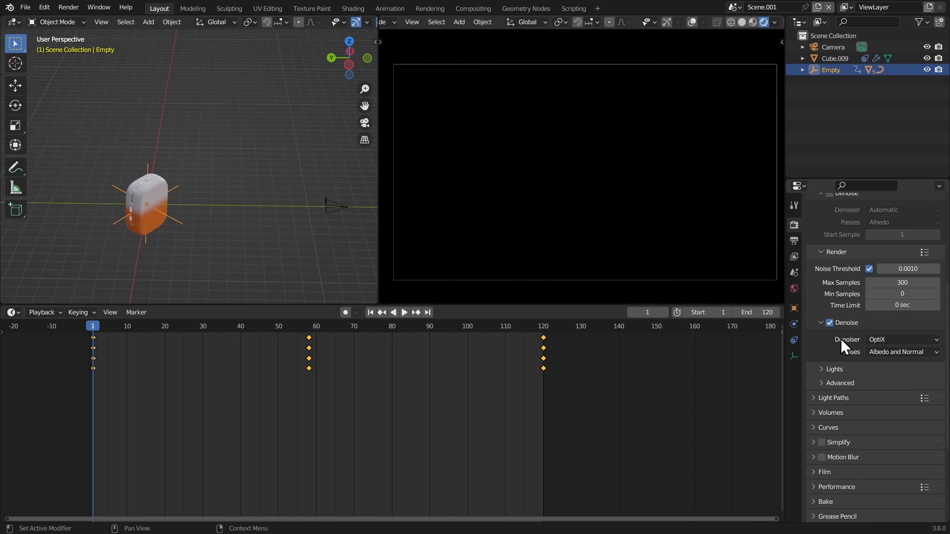
pyautogui.scroll(-1, 826, 393)
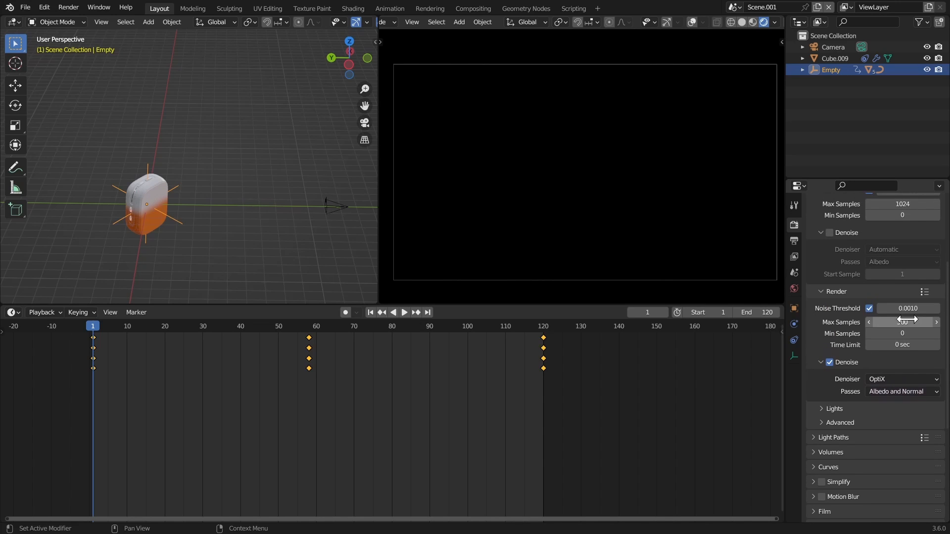
# Set the color management Look to Medium High Contrast
pyautogui.scroll(-8, 842, 397)
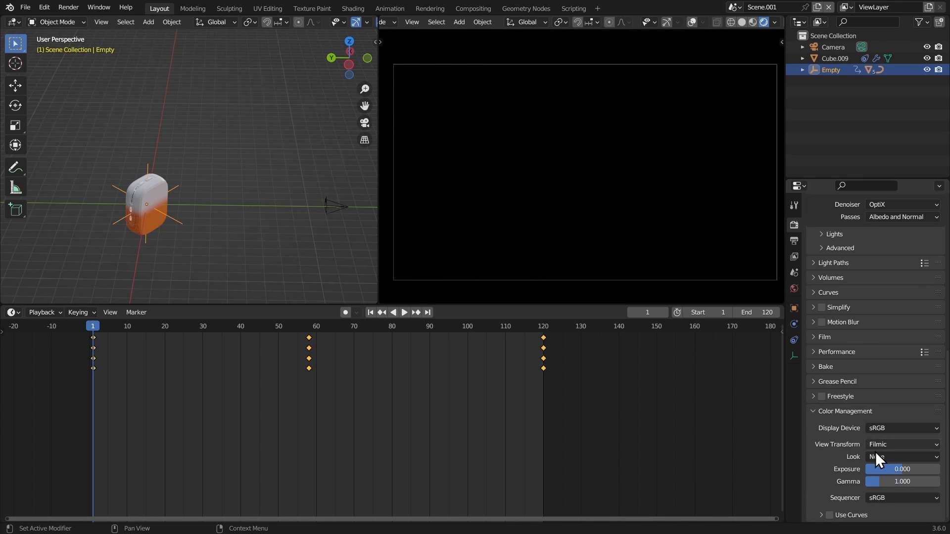
pyautogui.click(888, 458)
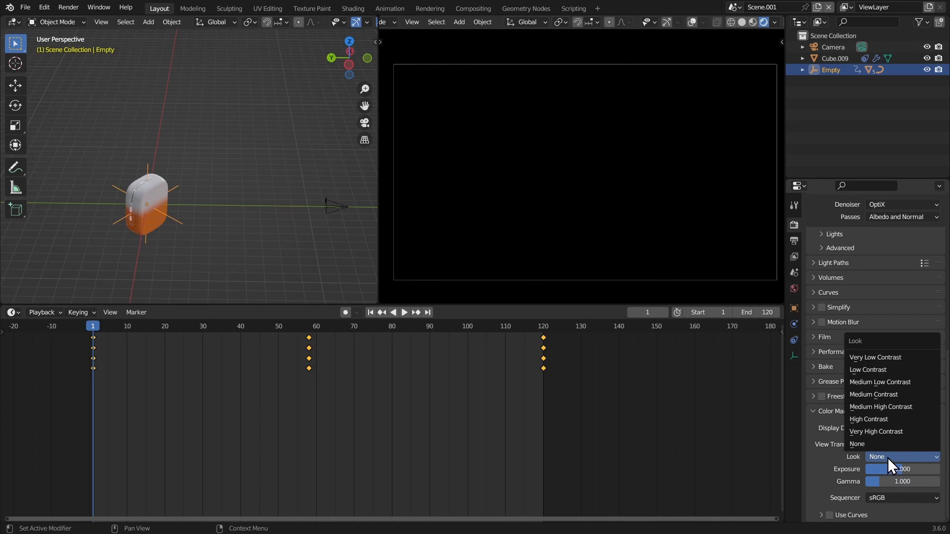
pyautogui.click(883, 406)
pyautogui.scroll(3, 847, 293)
pyautogui.moveTo(844, 279); pyautogui.dragTo(851, 372, button='middle')
pyautogui.moveTo(851, 271); pyautogui.dragTo(830, 237, button='middle')
# Set the color mode of the PNG output to RGB
pyautogui.click(793, 232)
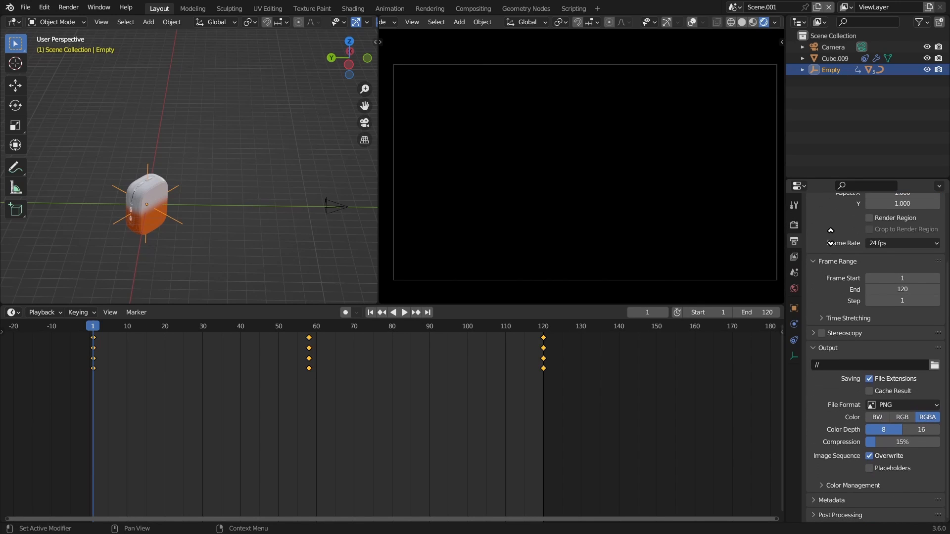
pyautogui.click(905, 418)
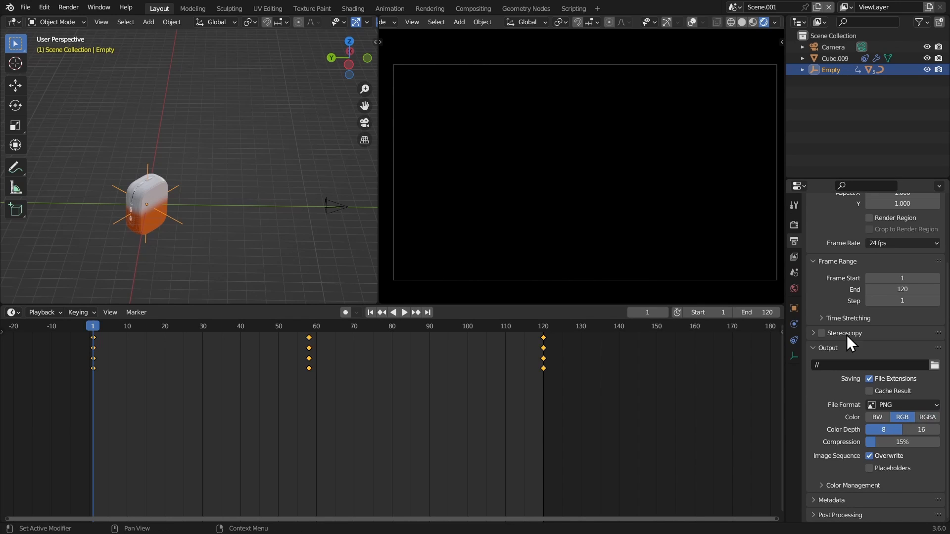
pyautogui.scroll(5, 821, 287)
# Add an Area light and rotate it about global X so it points along the Y axis toward the camera
pyautogui.moveTo(237, 188)
pyautogui.mouseDown(button='middle')
pyautogui.moveTo(150, 161)
pyautogui.moveTo(206, 170)
pyautogui.moveTo(251, 209)
pyautogui.moveTo(230, 197)
pyautogui.mouseUp(button='middle')
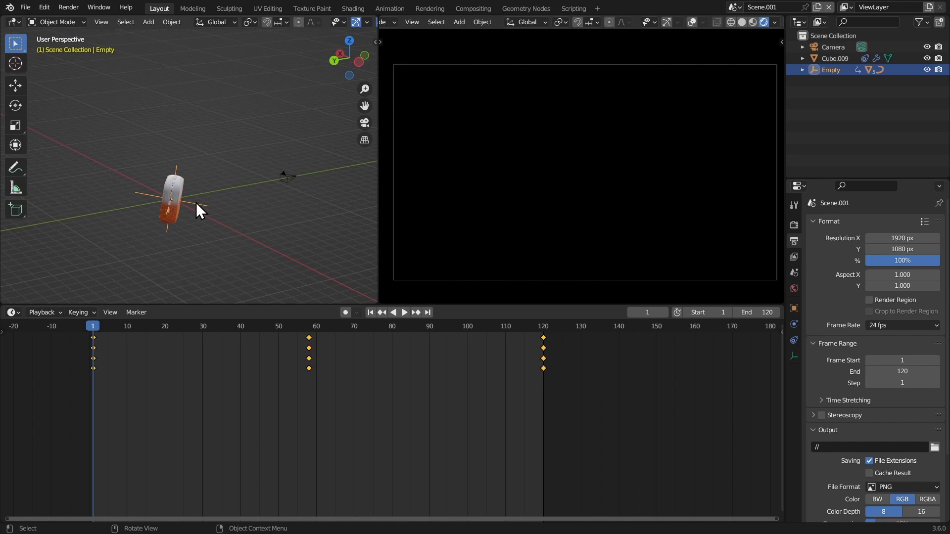
pyautogui.hotkey('shift', 'a')
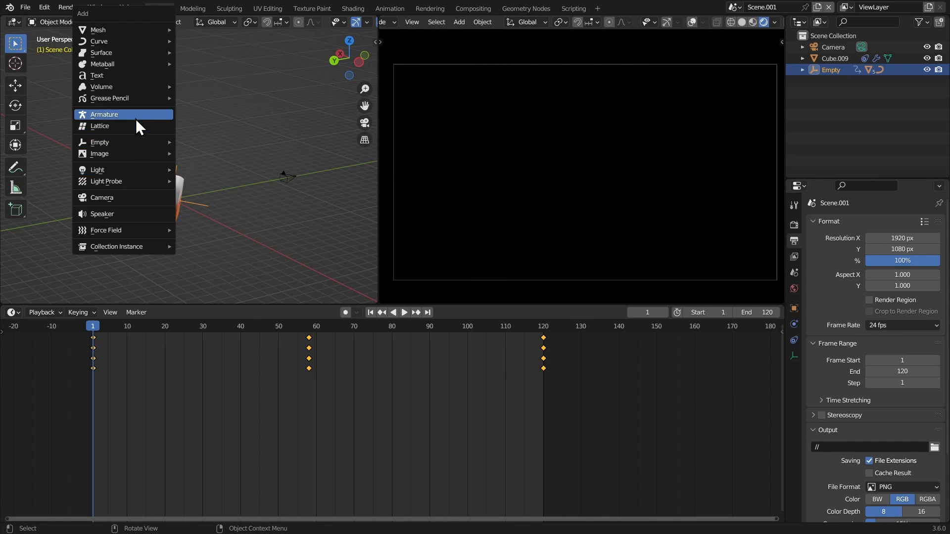
pyautogui.moveTo(121, 170)
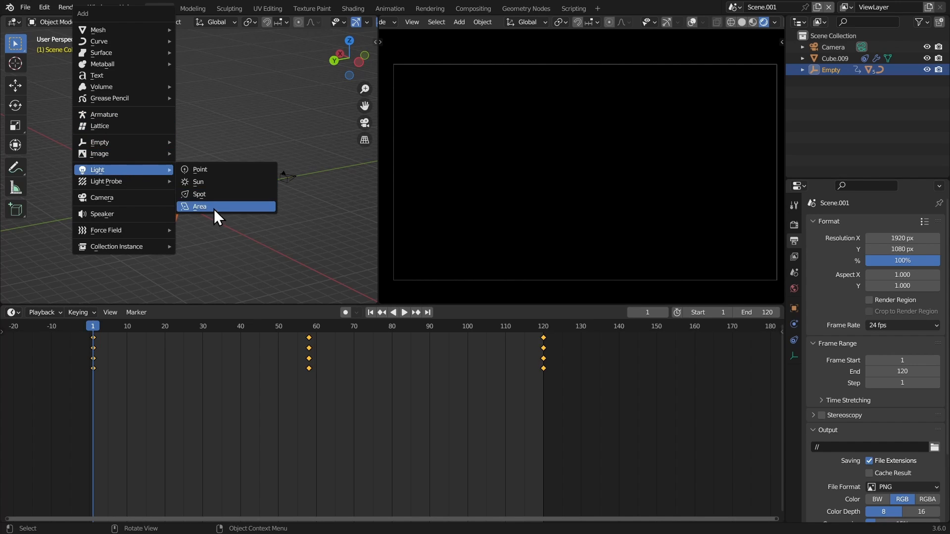
pyautogui.click(212, 207)
pyautogui.moveTo(199, 212); pyautogui.dragTo(136, 201, button='middle')
pyautogui.press('r')
pyautogui.press('x')
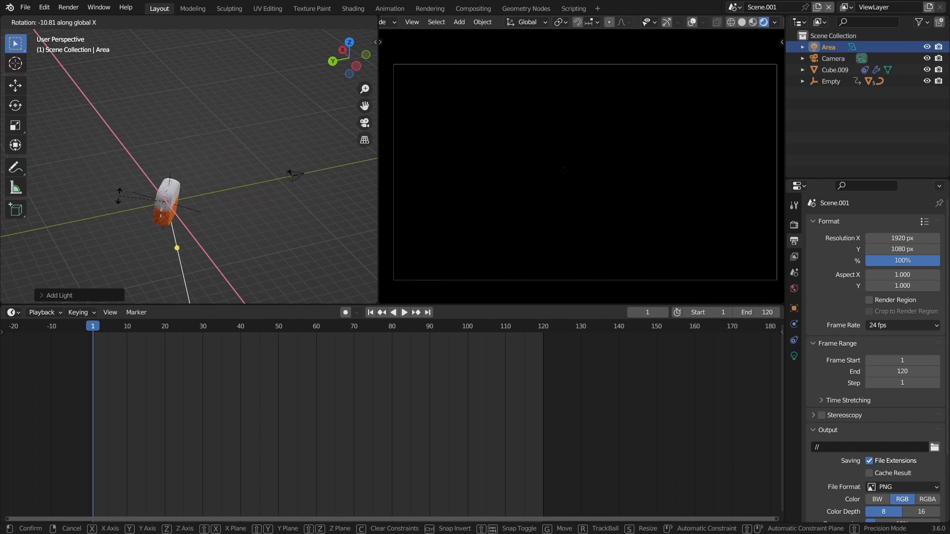
pyautogui.press('Return')
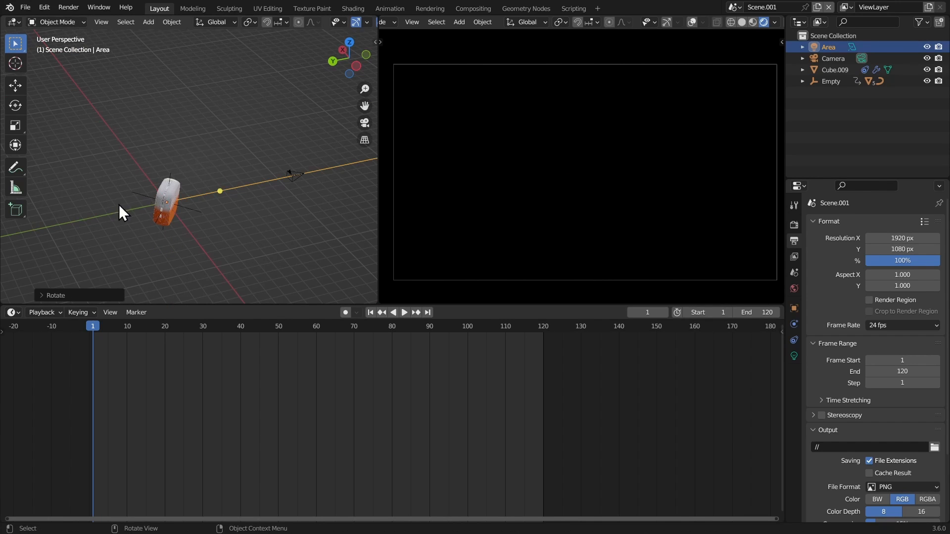
# Move the area light along global Y to sit behind the case and scale it up larger than the case
pyautogui.press('g')
pyautogui.press('y')
pyautogui.click(106, 211)
pyautogui.moveTo(134, 206); pyautogui.dragTo(187, 185, button='middle')
pyautogui.press('s')
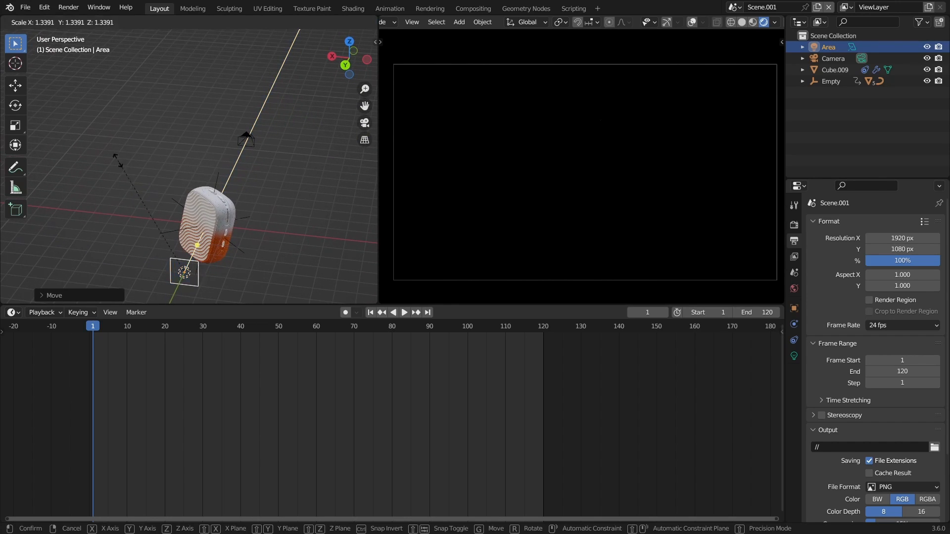
pyautogui.click(104, 152)
pyautogui.press('s')
pyautogui.click(128, 157)
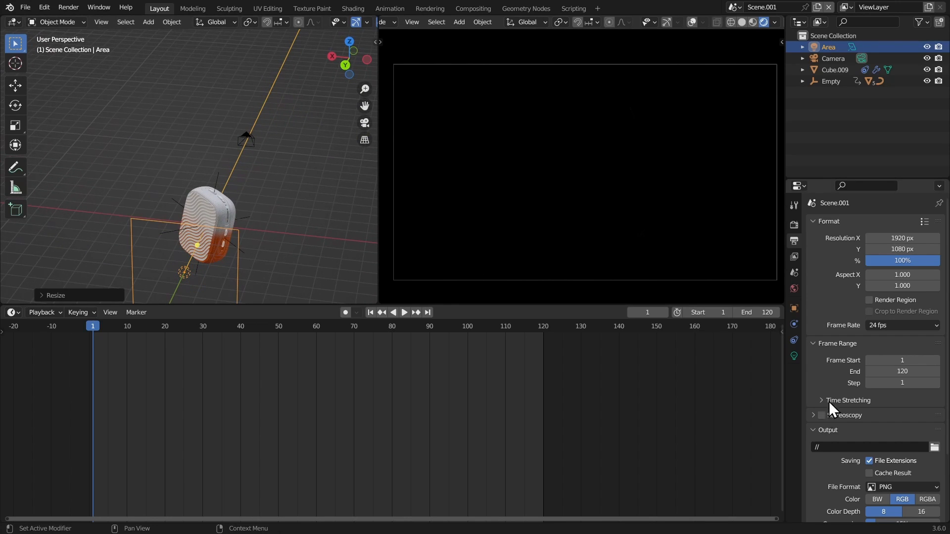
# Enlarge the area light by about 2.2 times more and check its rim lighting in the maximized camera view
pyautogui.click(793, 356)
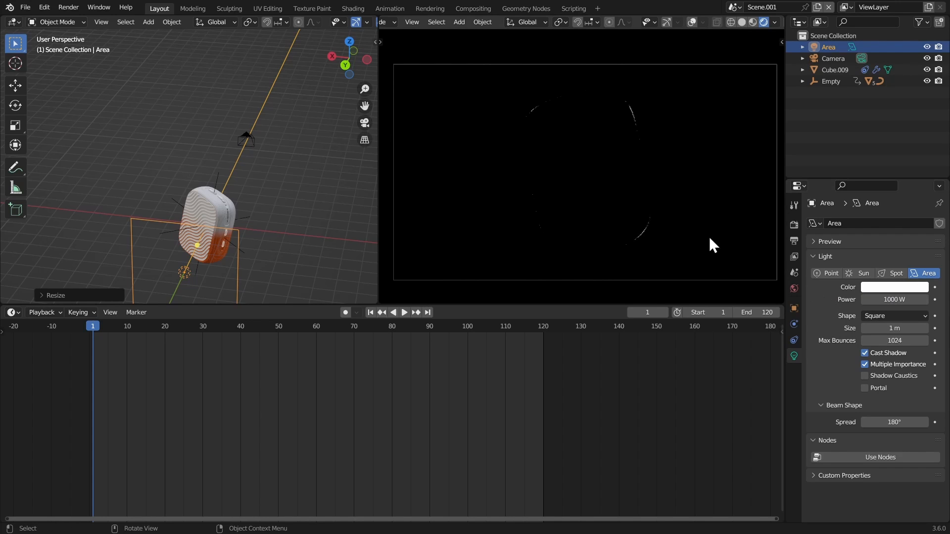
pyautogui.moveTo(346, 198); pyautogui.dragTo(186, 186, button='middle')
pyautogui.press('s')
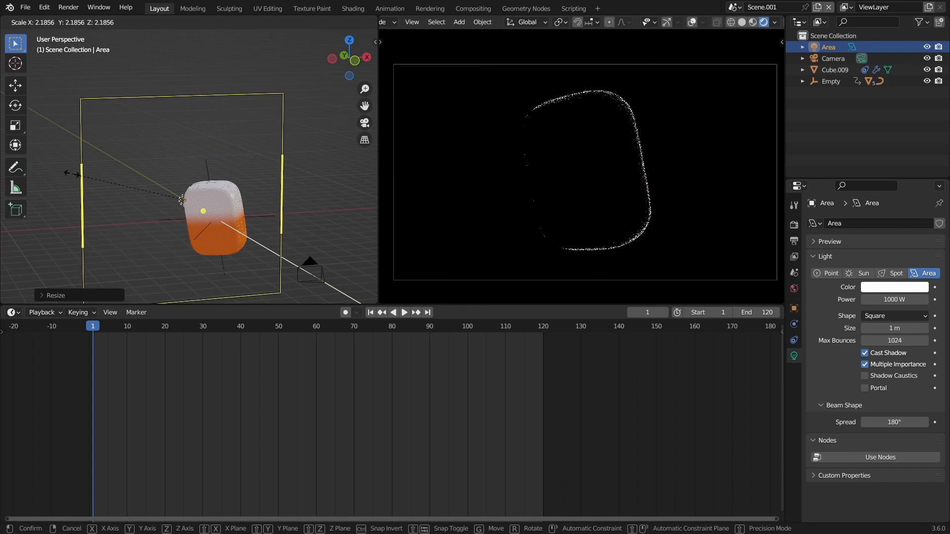
pyautogui.click(95, 184)
pyautogui.hotkey('ctrl', 'space')
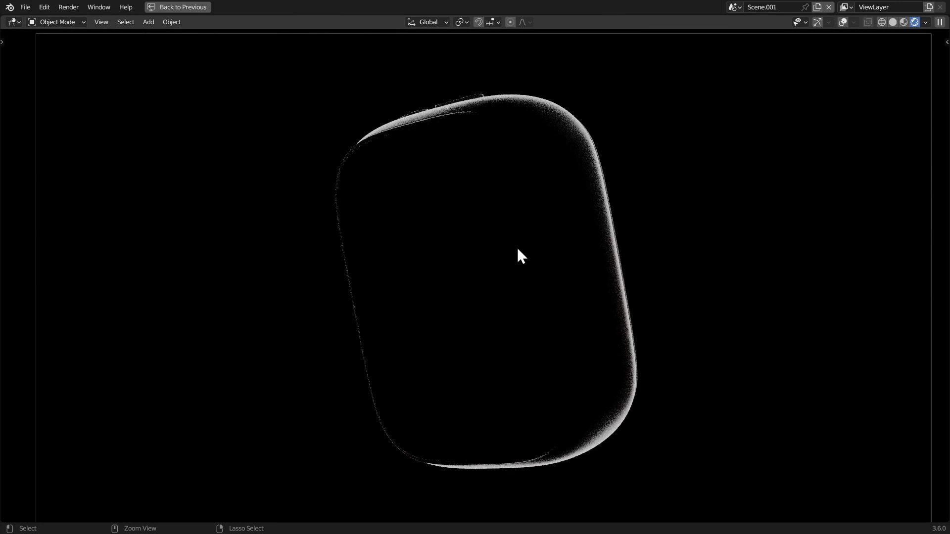
pyautogui.hotkey('ctrl', 'space')
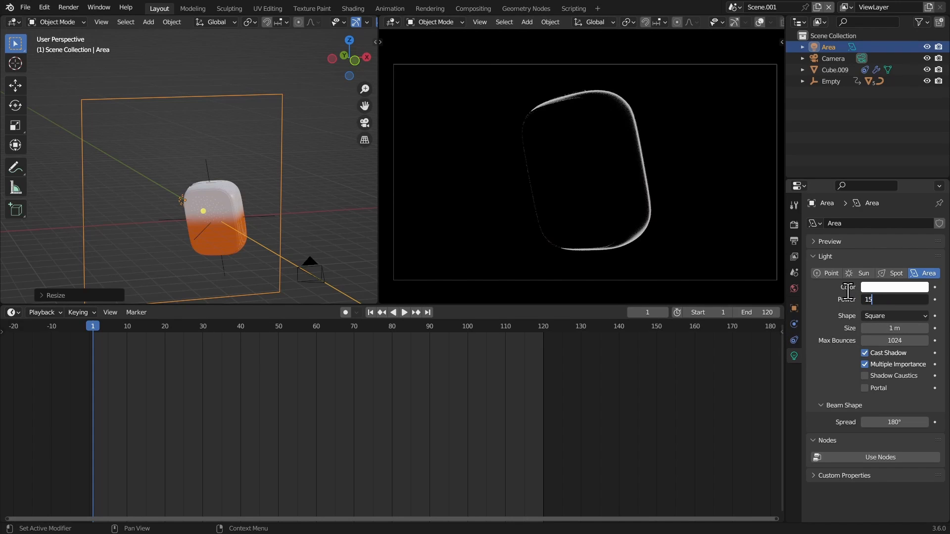
# Set the area light's power to 1500 W and fine-tune its scale while watching the maximized camera view
pyautogui.press('Return')
pyautogui.hotkey('ctrl', 'space')
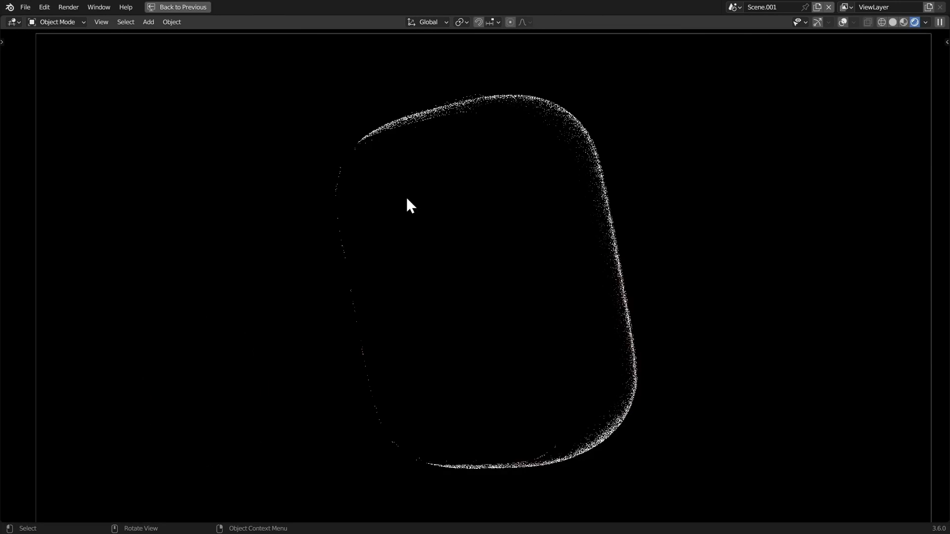
pyautogui.press('s')
pyautogui.click(319, 218)
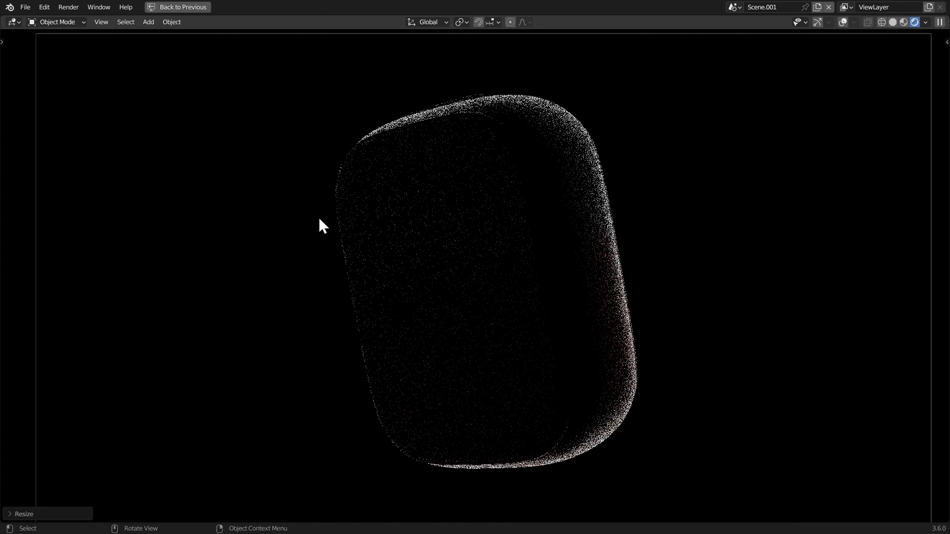
pyautogui.press('s')
pyautogui.click(347, 213)
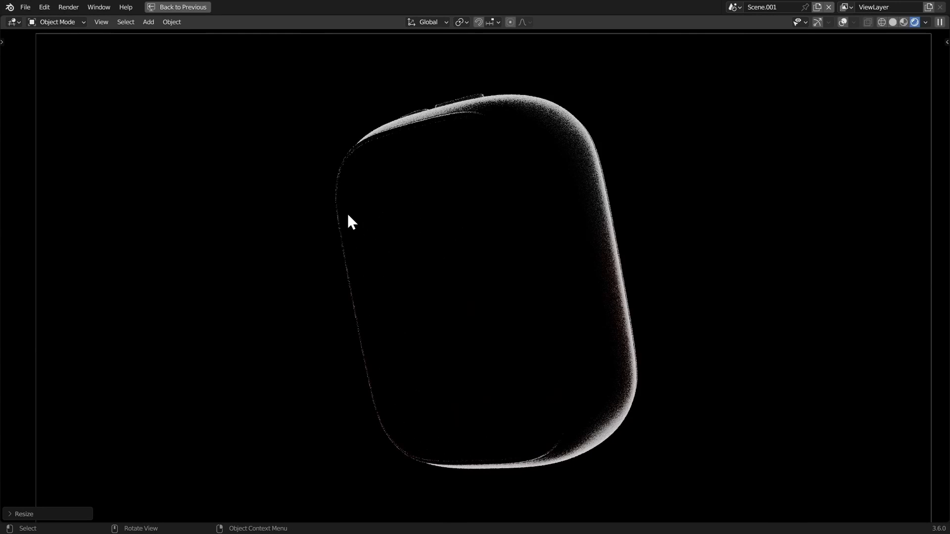
pyautogui.hotkey('ctrl', 'space')
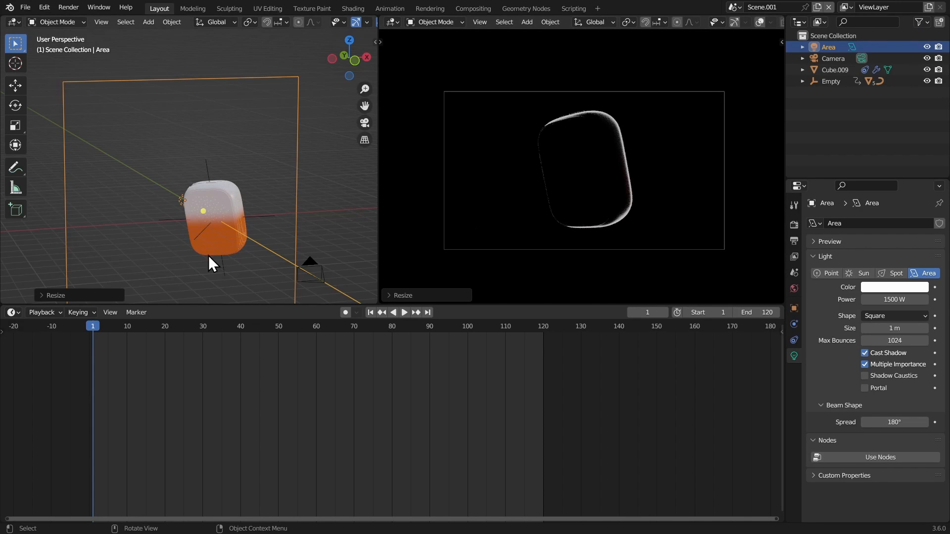
# Duplicate the area light, place the copy on the camera side of the case, and scale it to about 0.37
pyautogui.moveTo(191, 208); pyautogui.dragTo(235, 255, button='middle')
pyautogui.moveTo(247, 222); pyautogui.dragTo(241, 171, button='middle')
pyautogui.hotkey('shift', 'd')
pyautogui.click(270, 178)
pyautogui.press('s')
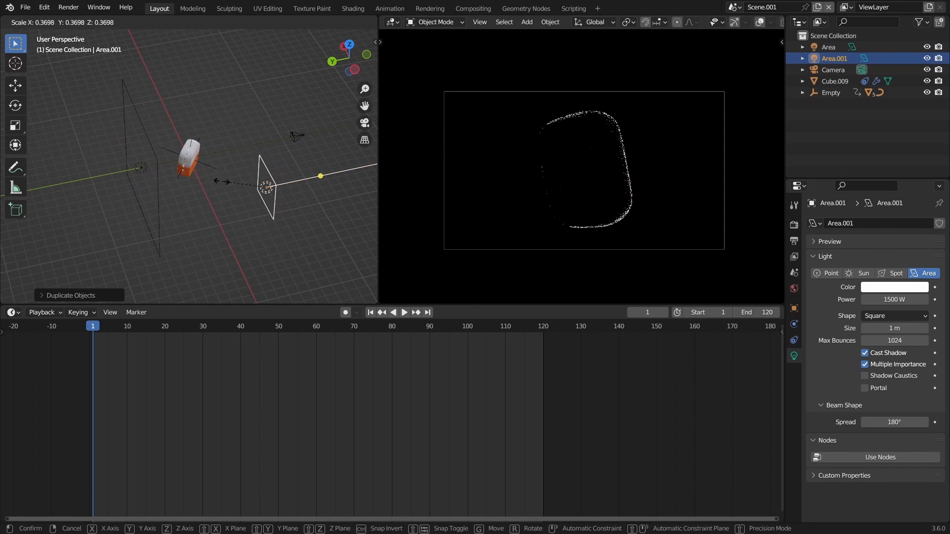
pyautogui.click(173, 161)
# Rotate the duplicated area light toward the case, move it beside the case opposite the camera's far side, and re-aim it
pyautogui.moveTo(173, 161); pyautogui.dragTo(137, 153, button='middle')
pyautogui.press('r')
pyautogui.press('r')
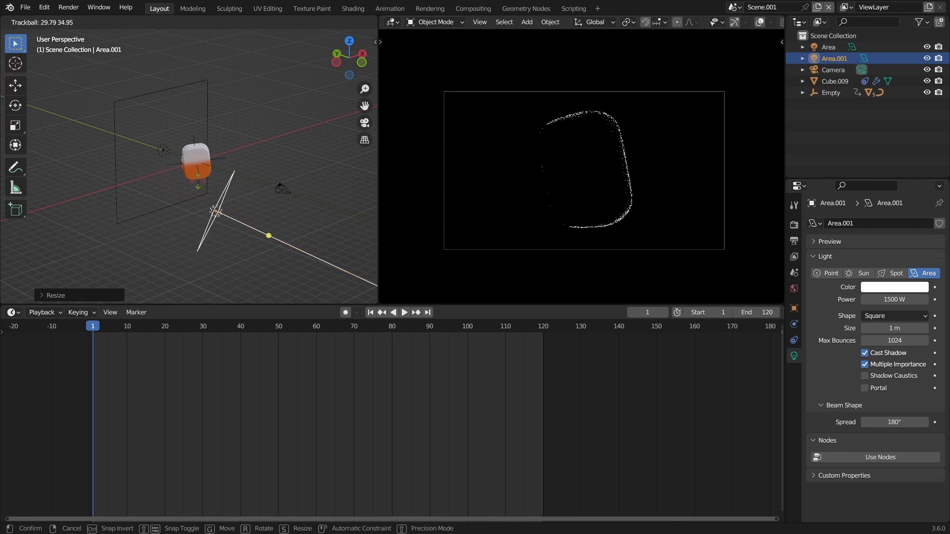
pyautogui.click(290, 227)
pyautogui.press('g')
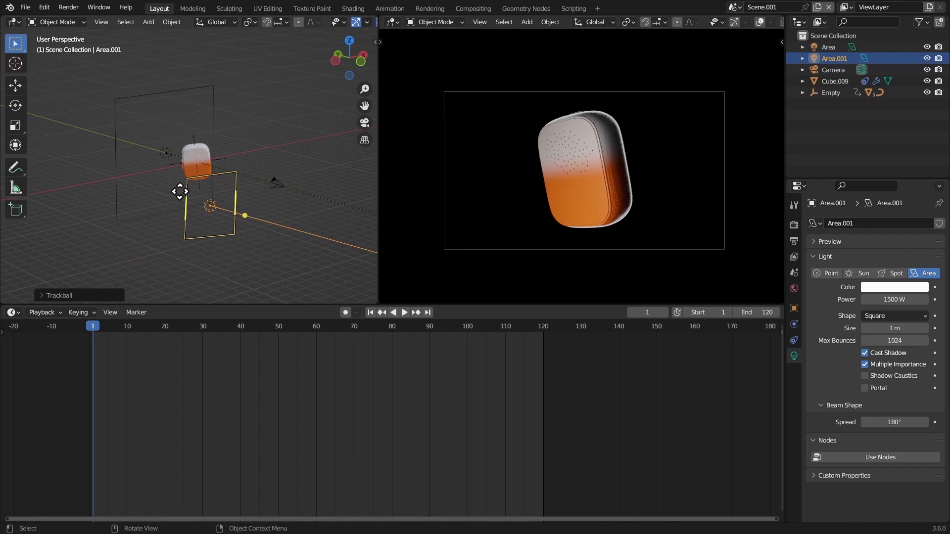
pyautogui.click(131, 139)
pyautogui.moveTo(161, 171); pyautogui.dragTo(134, 172, button='middle')
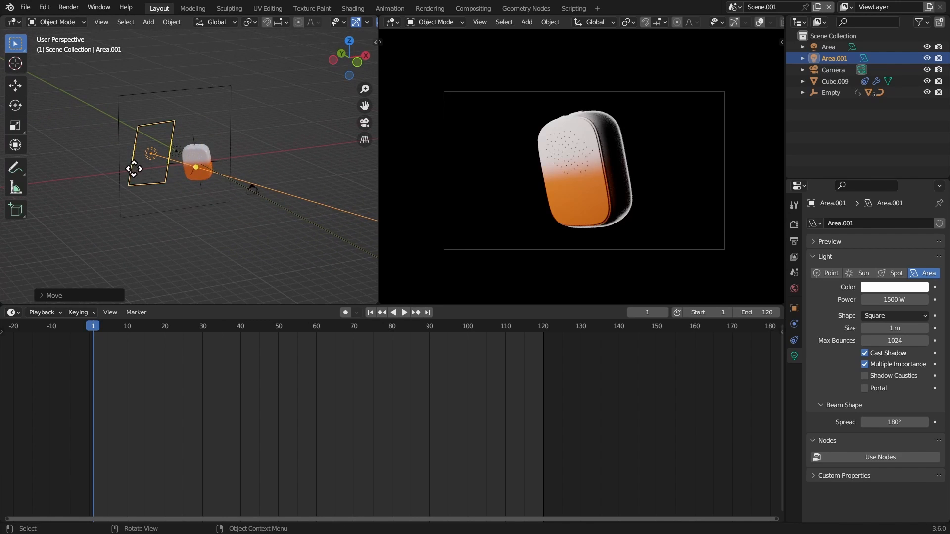
pyautogui.press('r')
pyautogui.press('r')
pyautogui.click(139, 177)
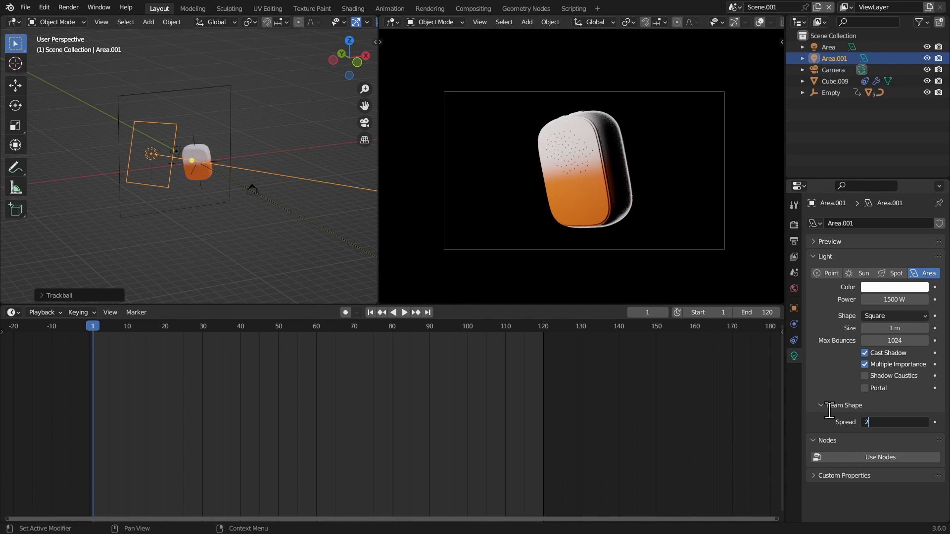
# Set the second area light's beam spread to 20° and its power to 500 W
pyautogui.press('Return')
pyautogui.moveTo(170, 184); pyautogui.dragTo(187, 201, button='middle')
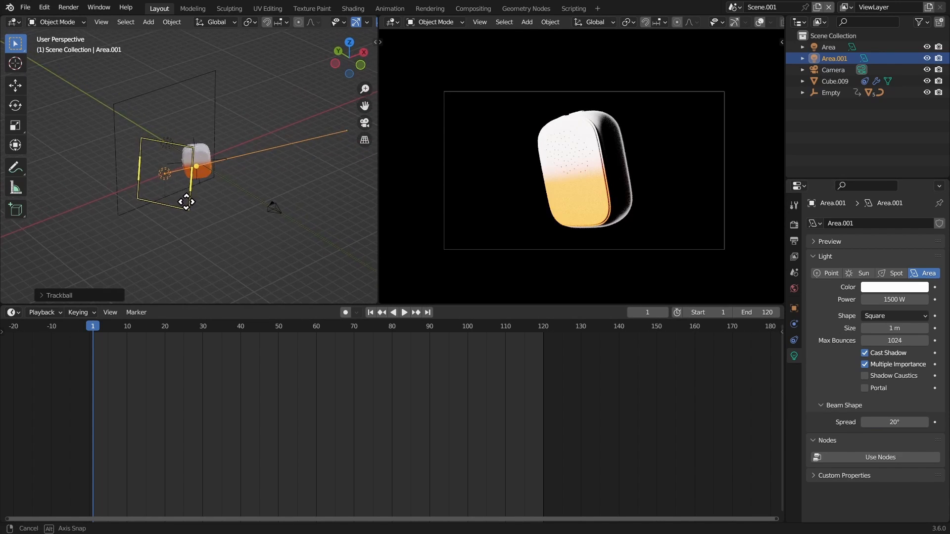
pyautogui.click(849, 300)
pyautogui.write('50')
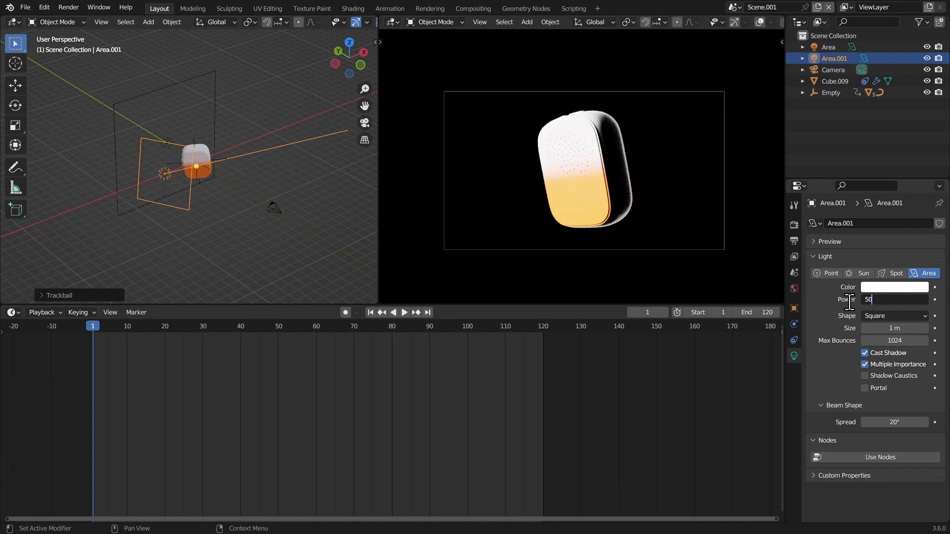
pyautogui.write('0')
pyautogui.press('Return')
# Pull the second area light back from the case along its local Z axis and reposition it lower
pyautogui.moveTo(193, 207); pyautogui.dragTo(168, 204, button='middle')
pyautogui.press('g')
pyautogui.press('z')
pyautogui.press('z')
pyautogui.click(58, 189)
pyautogui.press('g')
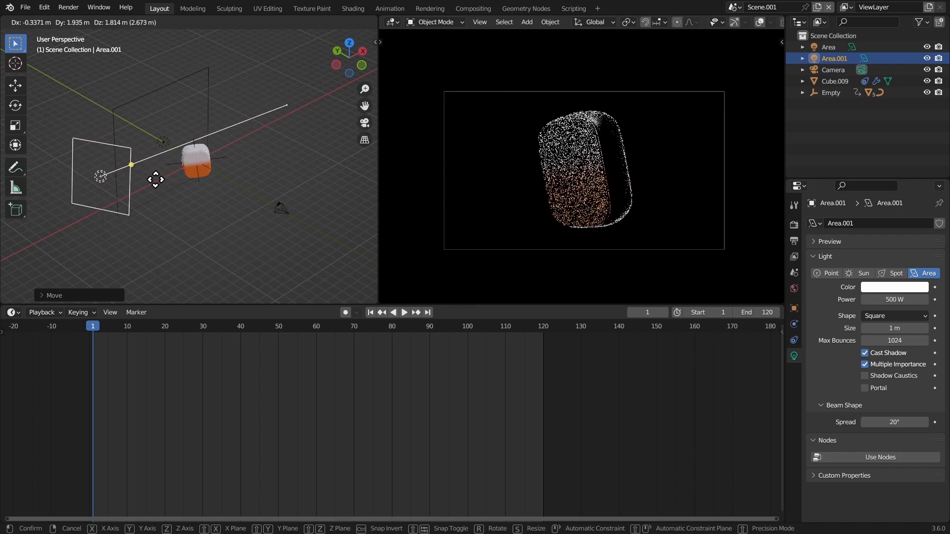
pyautogui.click(142, 156)
pyautogui.press('g')
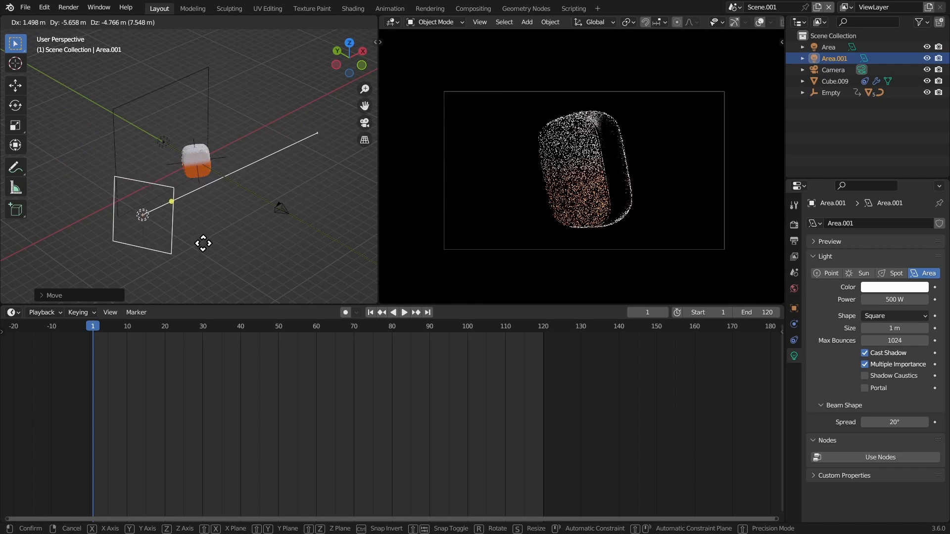
pyautogui.click(223, 254)
pyautogui.press('g')
pyautogui.click(192, 220)
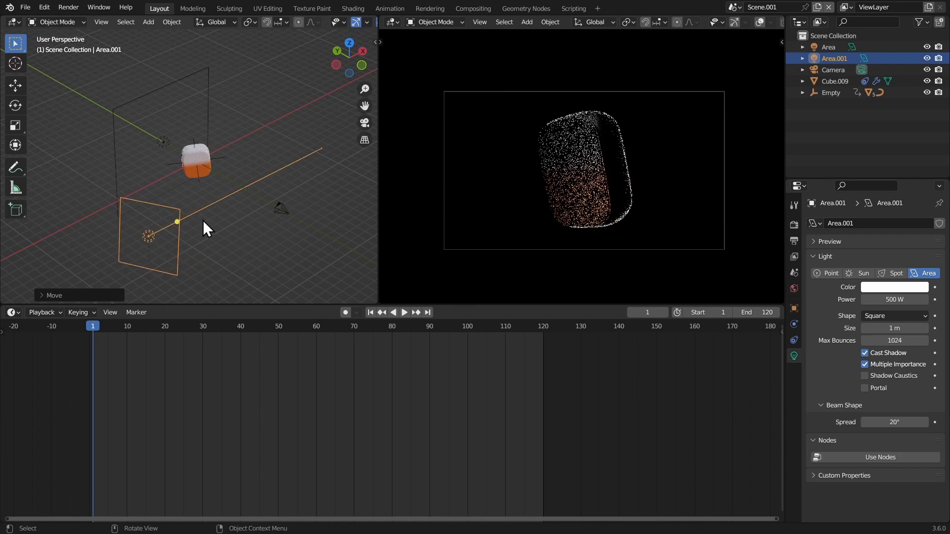
# Trackball-rotate the second area light to re-aim its beam from its lowered position
pyautogui.moveTo(203, 221); pyautogui.dragTo(184, 201, button='middle')
pyautogui.press('r')
pyautogui.press('r')
pyautogui.click(215, 221)
# Nudge the second area light closer to the case to balance the front lighting in the rendered camera view
pyautogui.press('g')
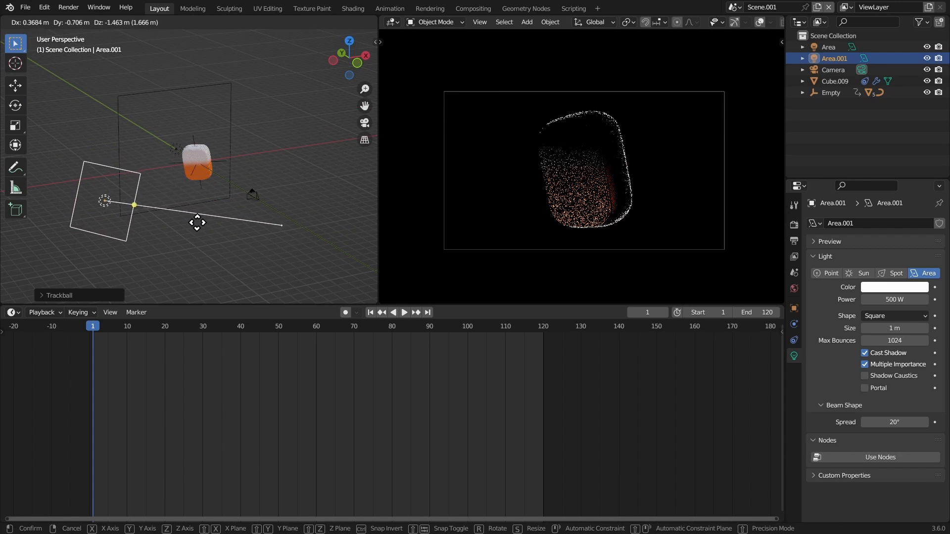
pyautogui.click(198, 217)
pyautogui.press('g')
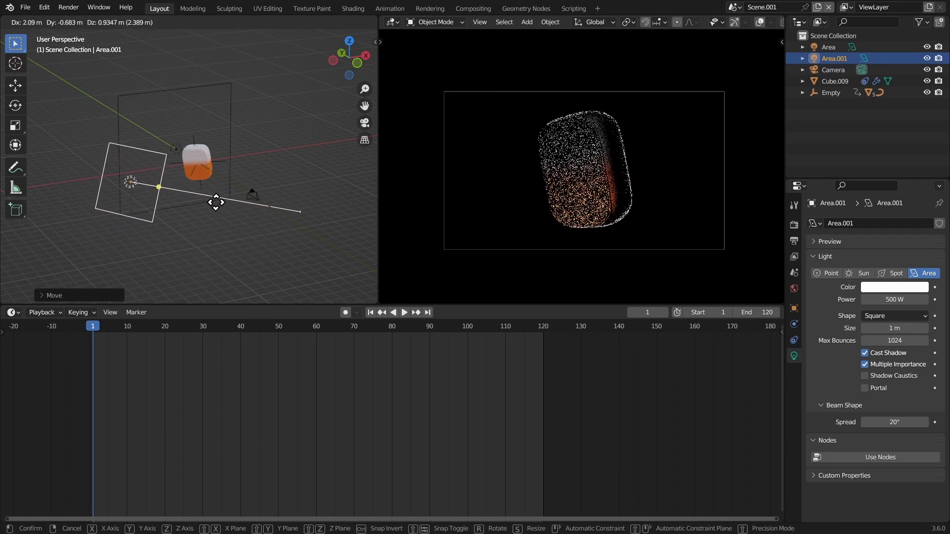
pyautogui.click(249, 200)
pyautogui.press('g')
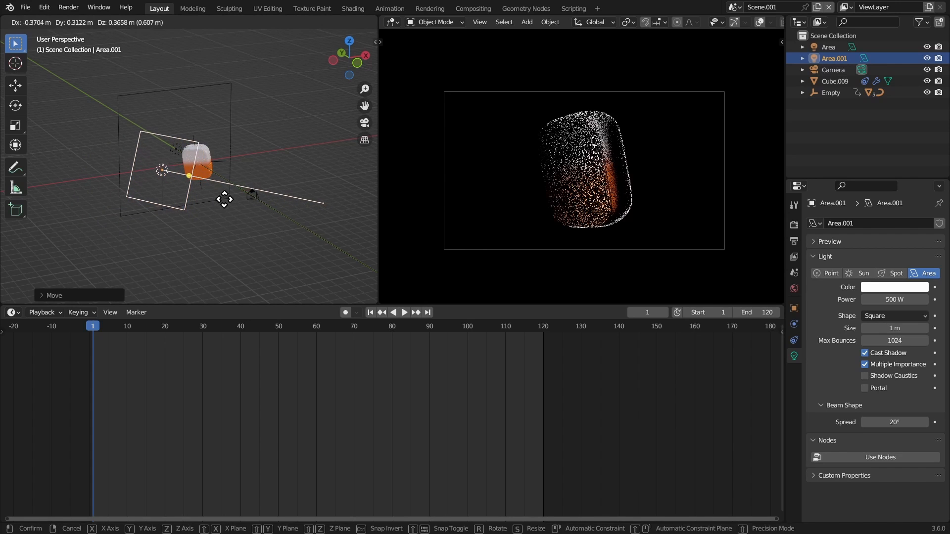
pyautogui.click(226, 205)
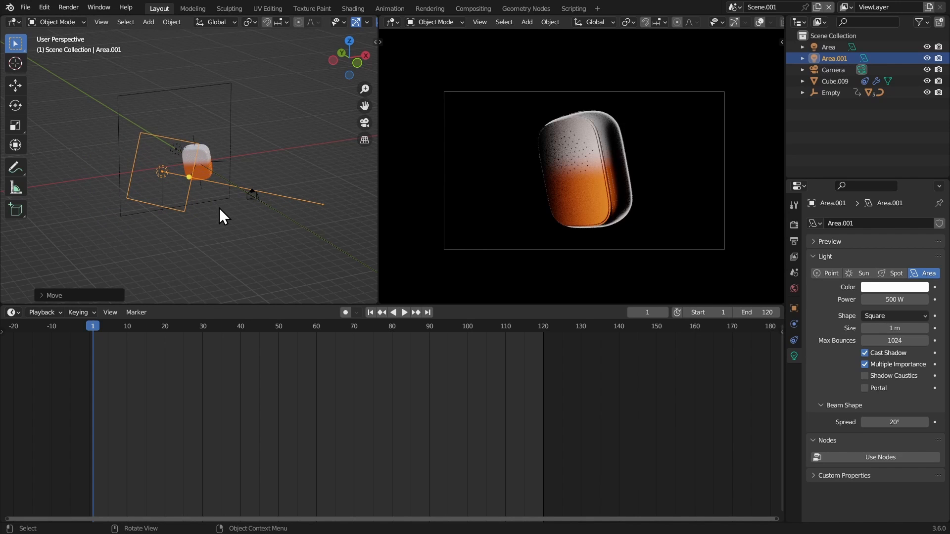
pyautogui.press('g')
pyautogui.click(217, 219)
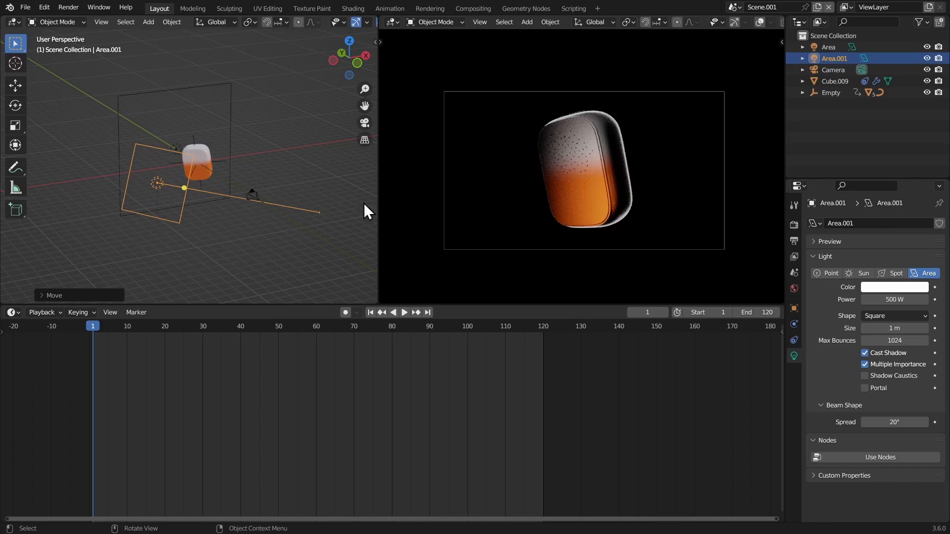
# Play and scrub the turn animation in the rendered camera view to examine the lighting on every side of the case
pyautogui.hotkey('ctrl', 'space')
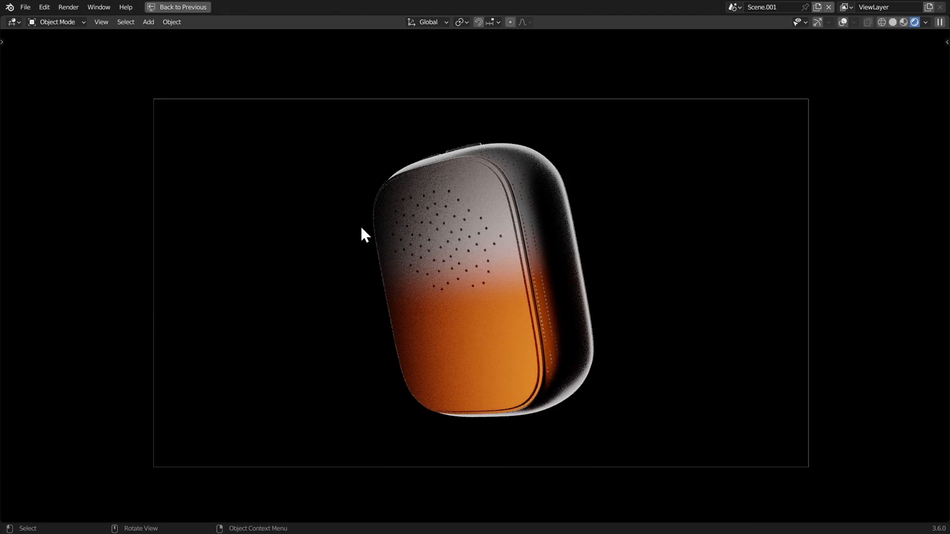
pyautogui.press('space')
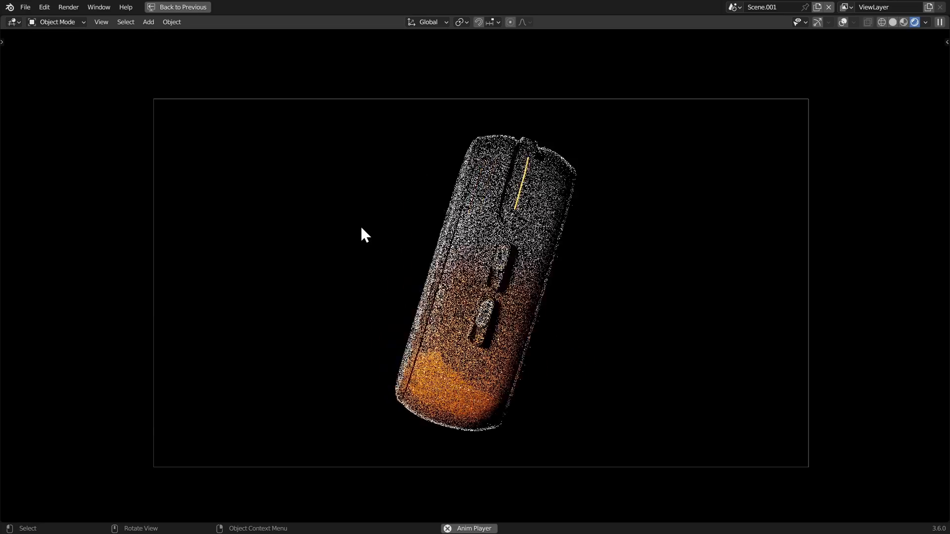
pyautogui.press('space')
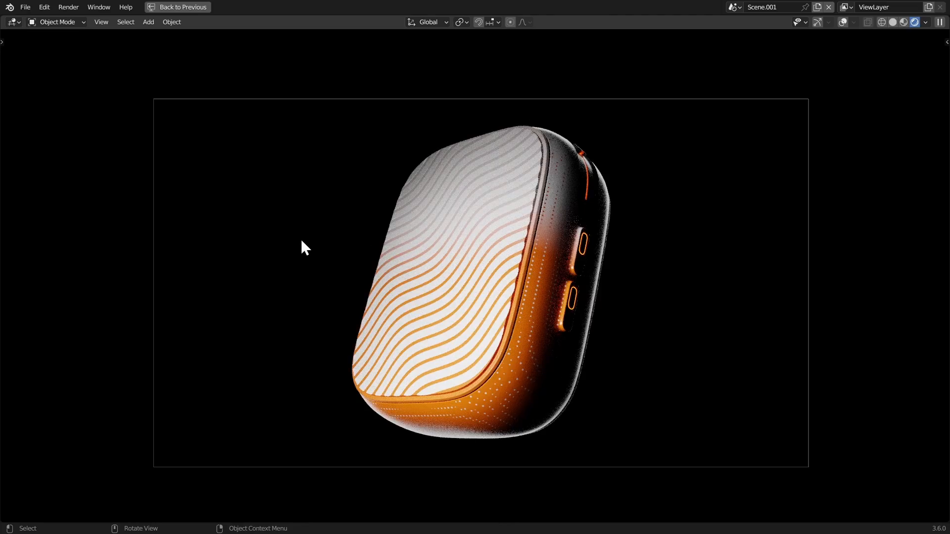
pyautogui.press('space')
pyautogui.press('space')
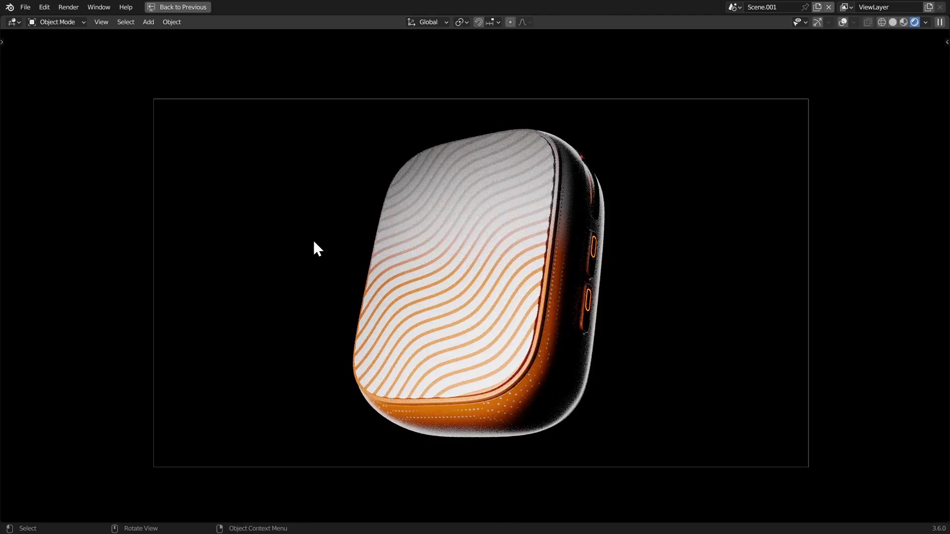
pyautogui.press('space')
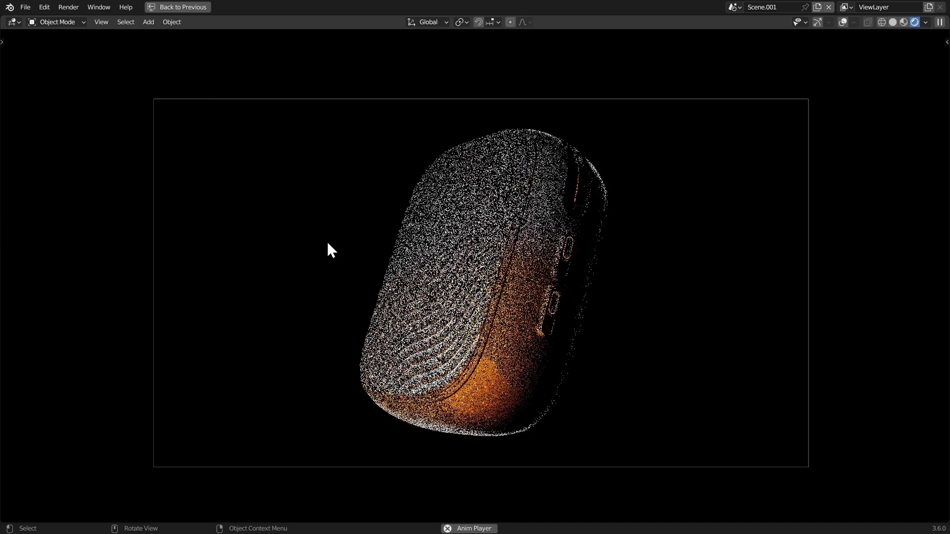
pyautogui.press('space')
pyautogui.hotkey('ctrl', 'alt', 'space')
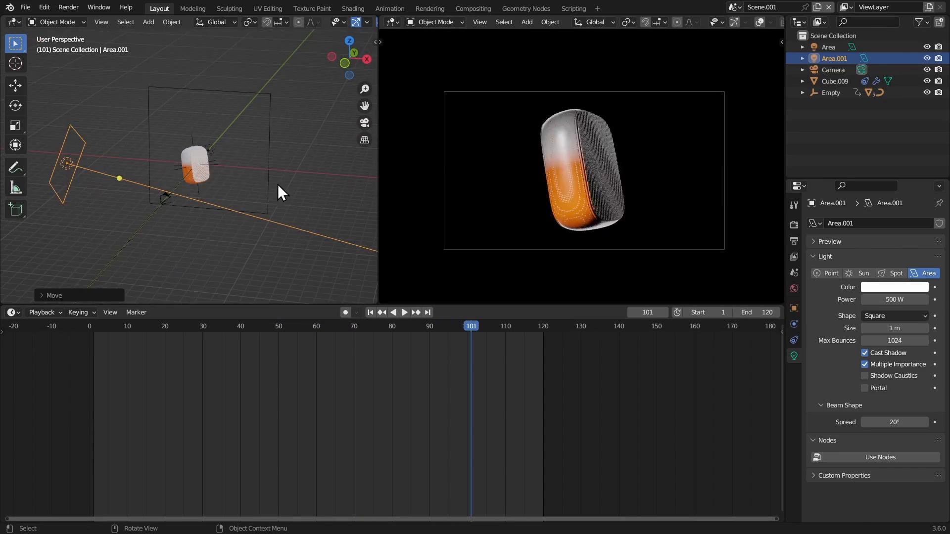
pyautogui.moveTo(94, 327); pyautogui.dragTo(229, 324)
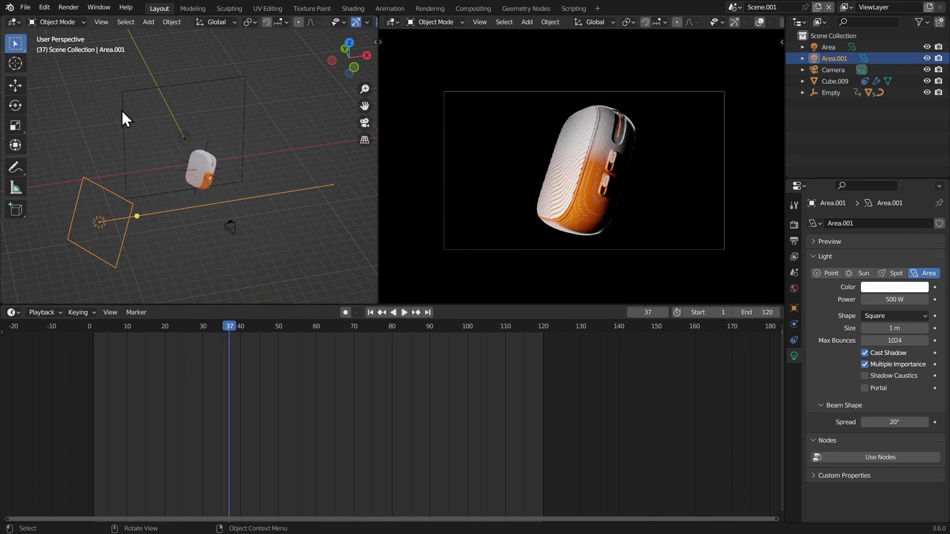
# Set the large back area light's power to 1000 W and render a test still at frame 51
pyautogui.click(127, 119)
pyautogui.press('F12')
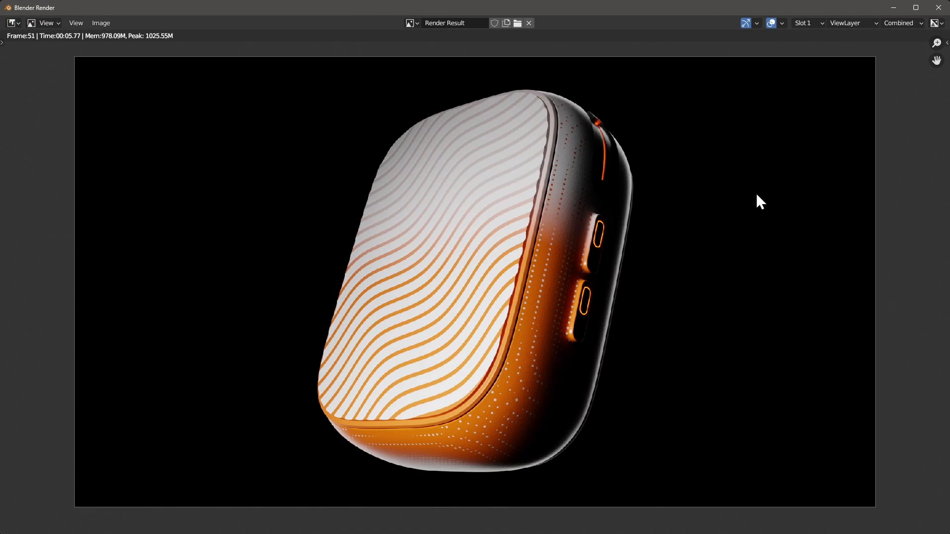
pyautogui.click(938, 8)
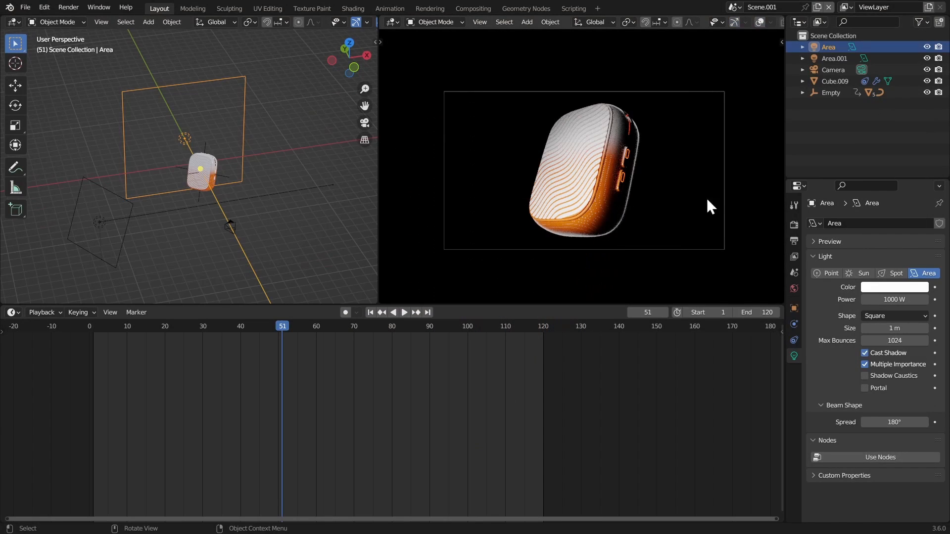
# Enable the transparent film background in the Cycles render settings
pyautogui.click(794, 223)
pyautogui.scroll(-12, 854, 387)
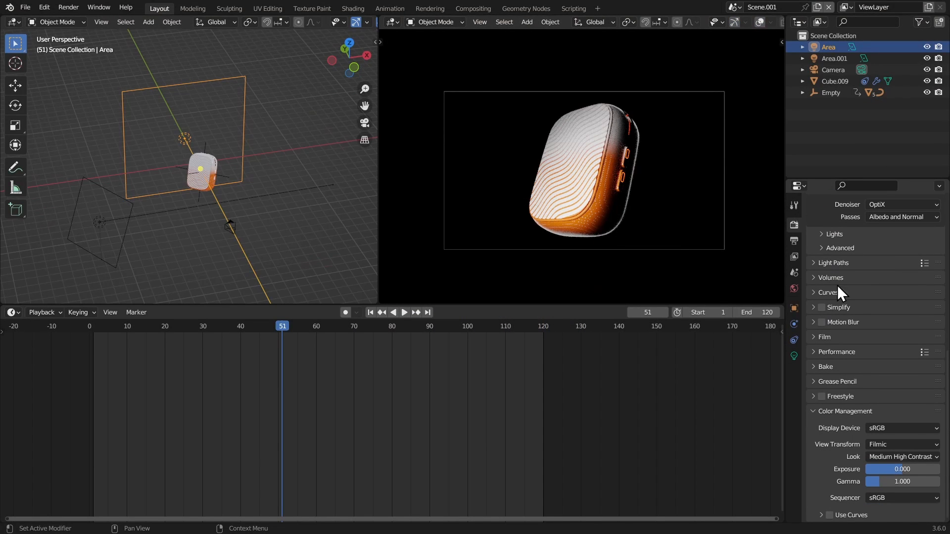
pyautogui.click(819, 337)
pyautogui.scroll(-4, 834, 341)
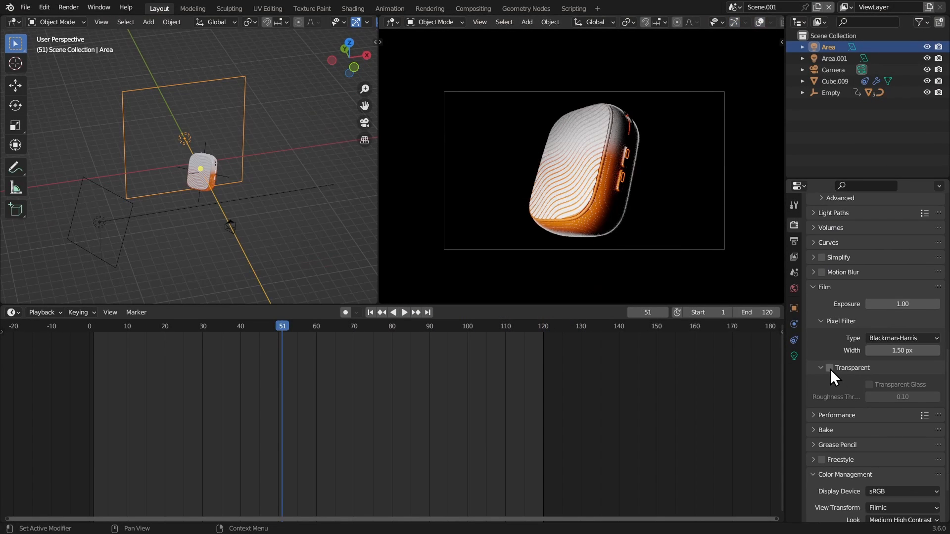
pyautogui.click(829, 369)
pyautogui.scroll(10, 840, 302)
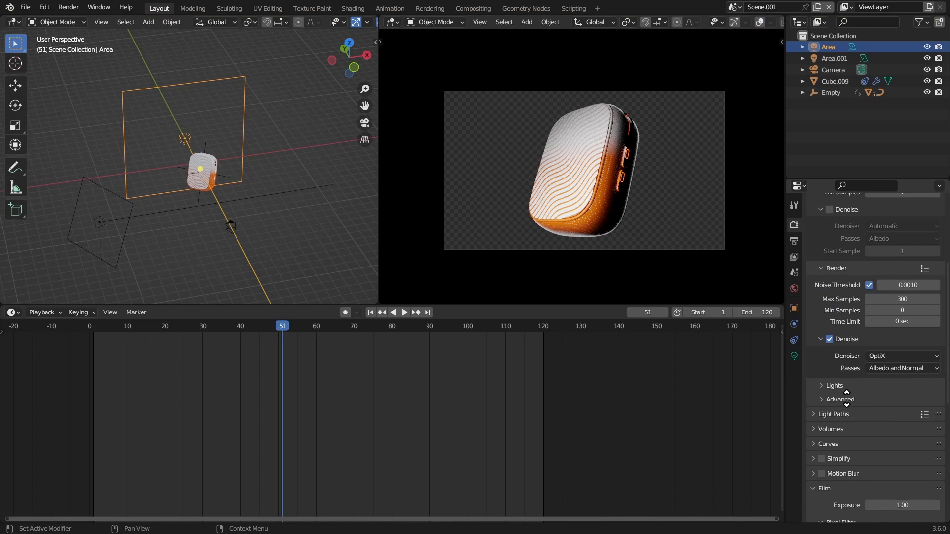
# Enable nodes in the Compositing workspace and connect a Viewer node to the Render Layers image output
pyautogui.click(473, 8)
pyautogui.click(137, 23)
pyautogui.press('Home')
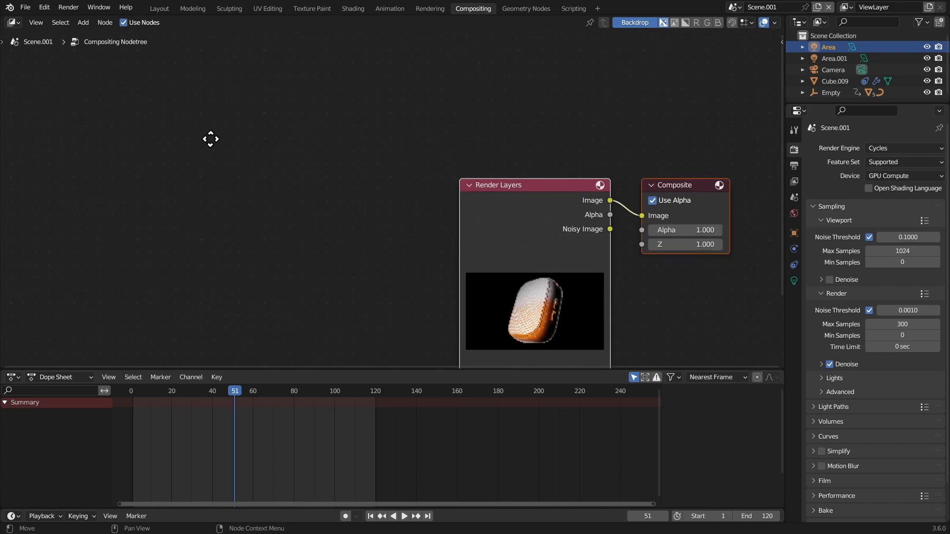
pyautogui.keyDown('ctrl'); pyautogui.keyDown('shift'); pyautogui.click(389, 186); pyautogui.keyUp('shift'); pyautogui.keyUp('ctrl')
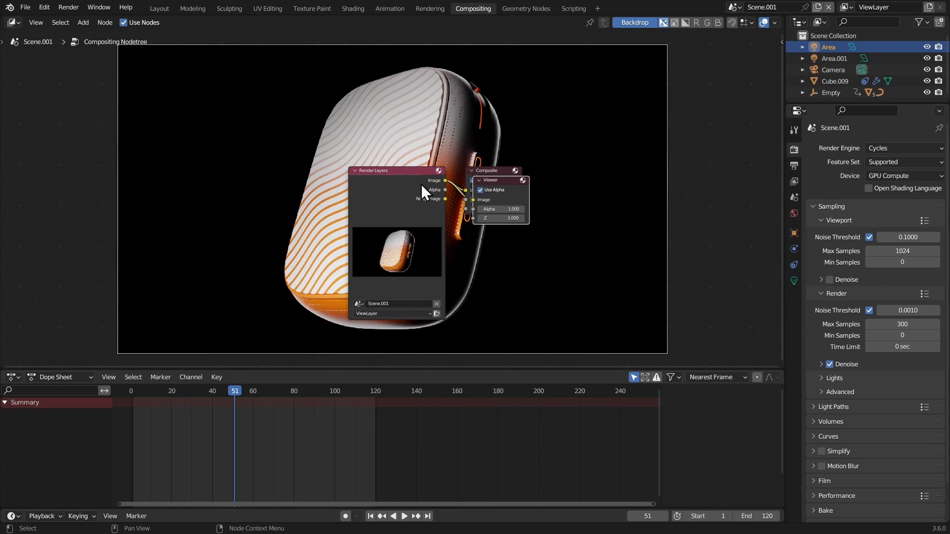
# Add a reroute before the Composite and Viewer nodes and move Render Layers away to make room between them
pyautogui.keyDown('shift'); pyautogui.moveTo(452, 169); pyautogui.dragTo(452, 168, button='right'); pyautogui.keyUp('shift')
pyautogui.moveTo(362, 182); pyautogui.dragTo(21, 182)
pyautogui.moveTo(275, 189); pyautogui.dragTo(331, 240, button='middle')
# Add an Alpha Over node on the link between Render Layers and the reroute
pyautogui.hotkey('shift', 'a')
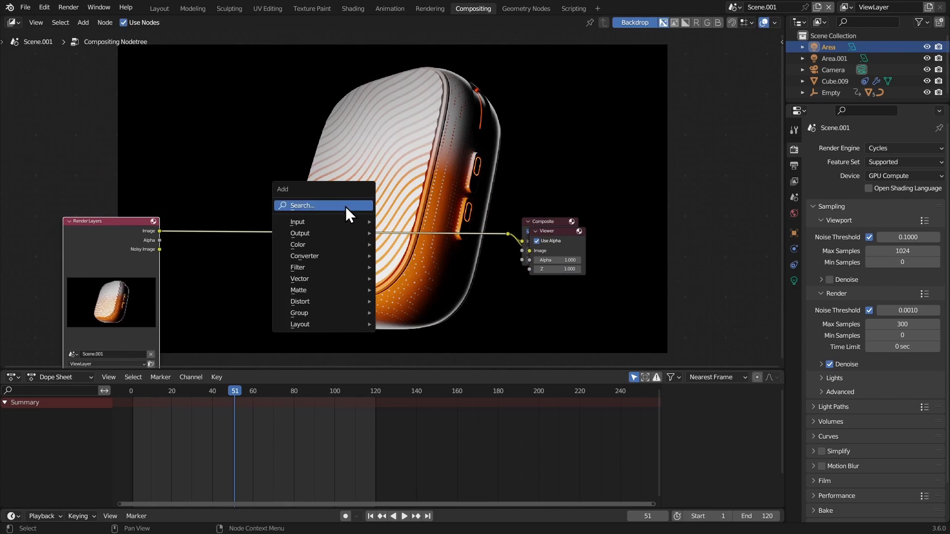
pyautogui.click(345, 206)
pyautogui.write('alph')
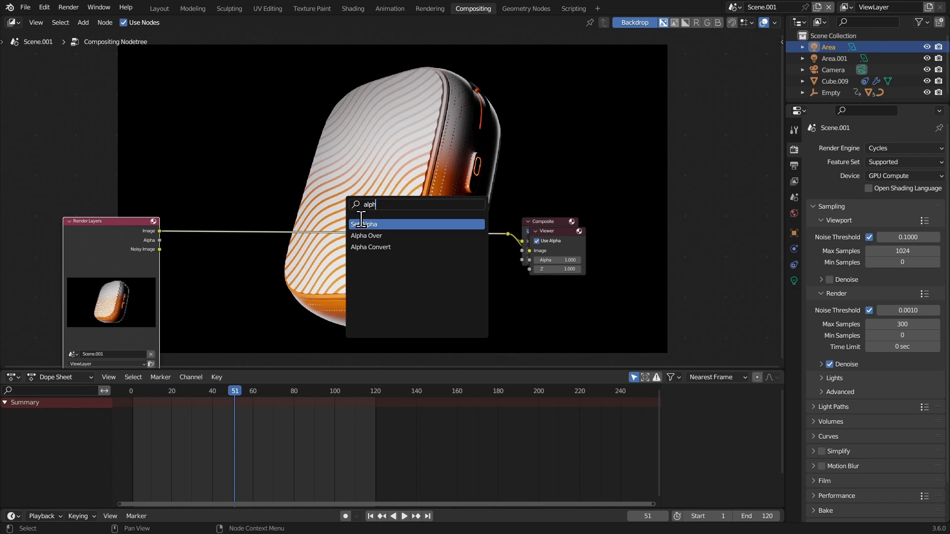
pyautogui.click(366, 236)
pyautogui.click(264, 251)
pyautogui.scroll(2, 263, 250)
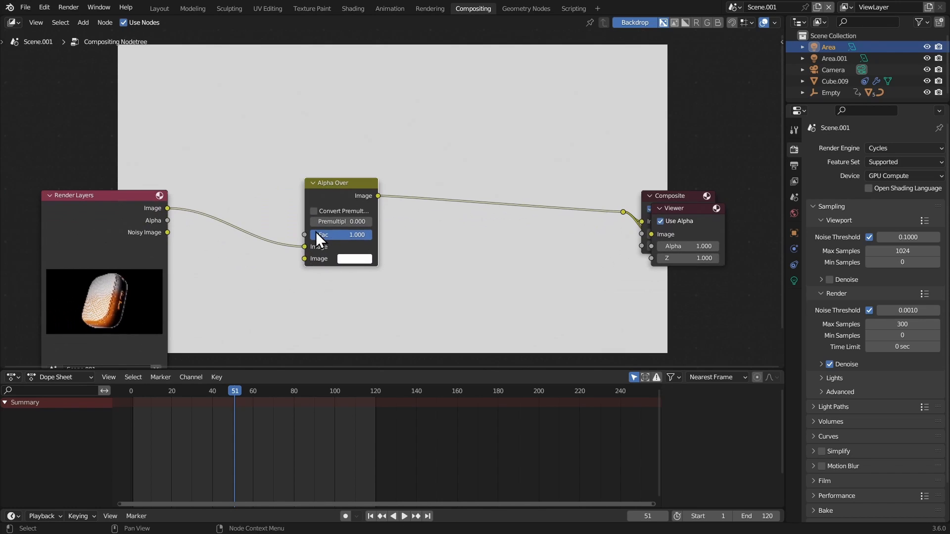
# Move the Render Layers image link to Alpha Over's second image input and set the first image colour to black
pyautogui.moveTo(278, 254); pyautogui.dragTo(304, 258)
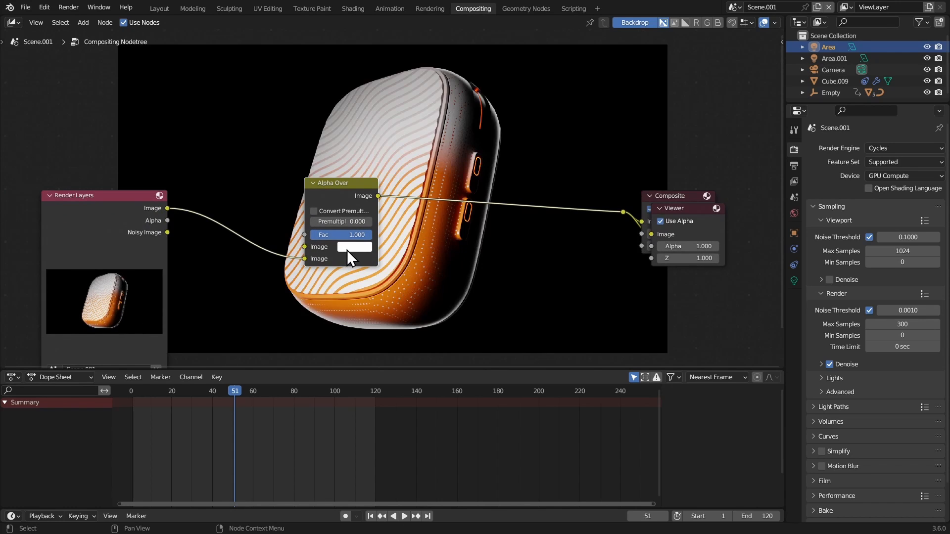
pyautogui.click(347, 249)
pyautogui.moveTo(429, 108); pyautogui.dragTo(428, 160)
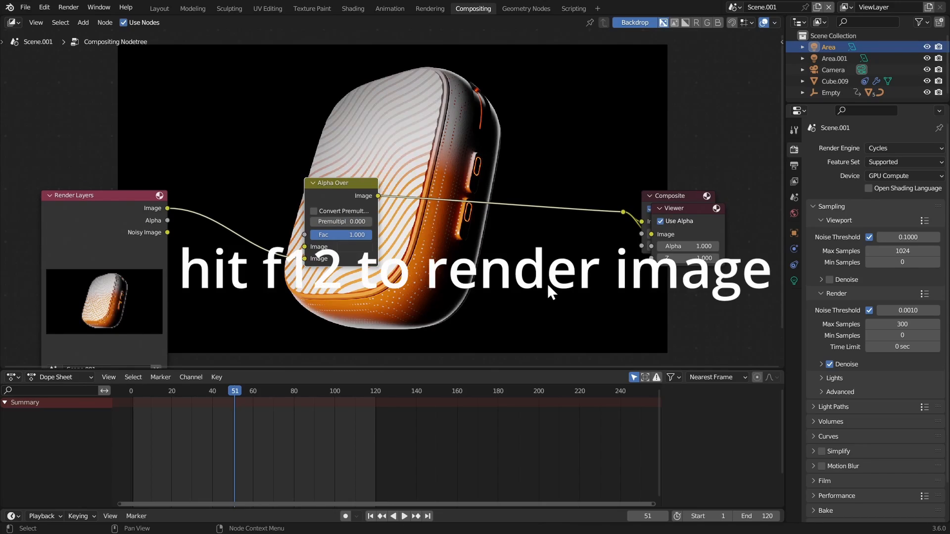
# Render frame 51 again through the compositor, inspect the image, and close the render window
pyautogui.press('F12')
pyautogui.scroll(-2, 419, 242)
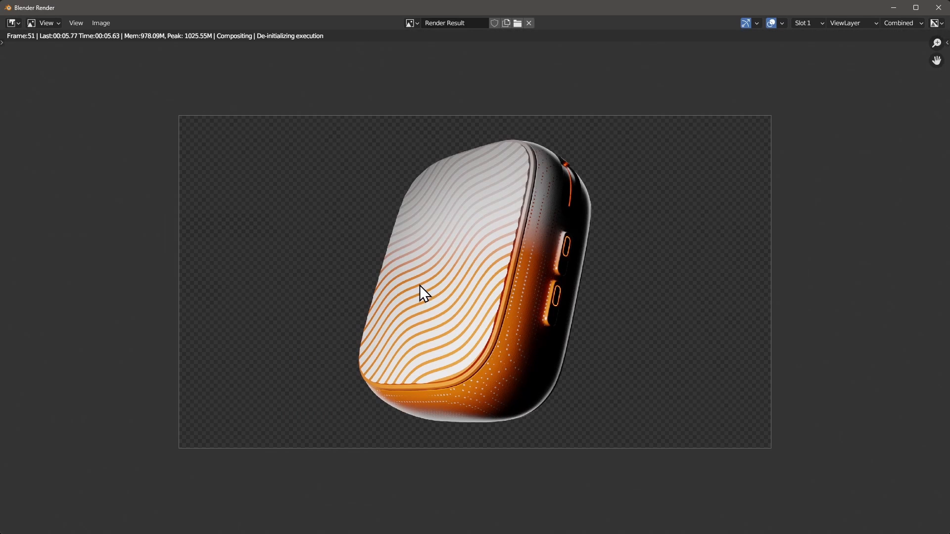
pyautogui.click(939, 7)
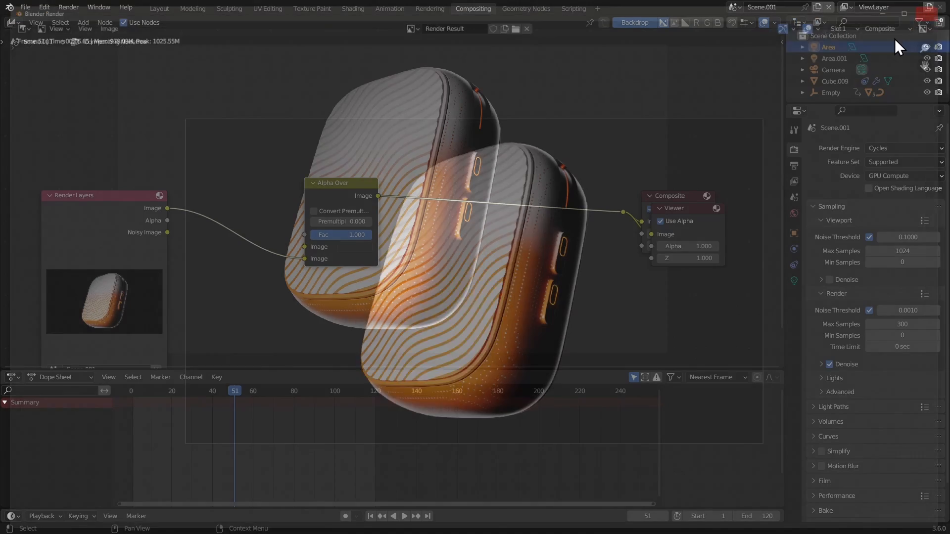
# Tint Alpha Over's first image colour to a very dark, slightly desaturated blue with a hue of about 0.581
pyautogui.click(379, 291)
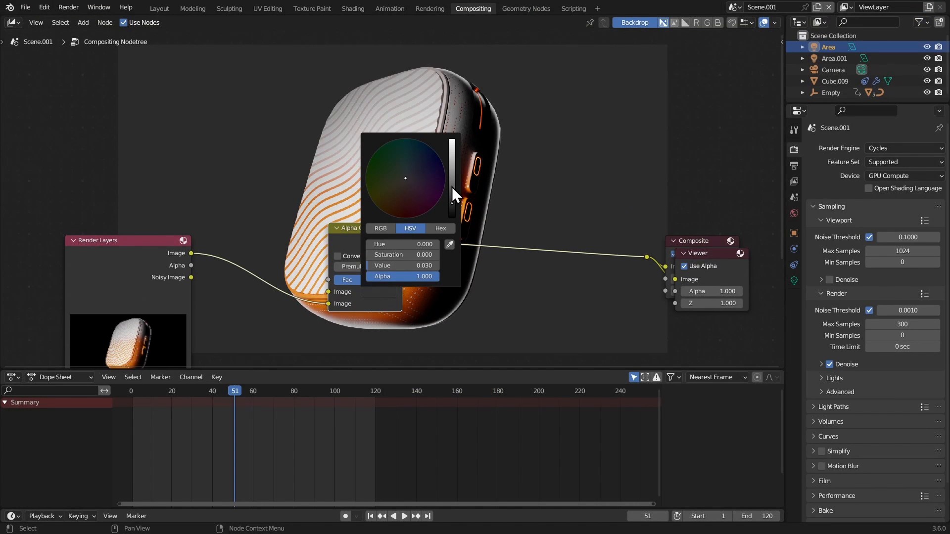
pyautogui.moveTo(452, 187)
pyautogui.mouseDown()
pyautogui.moveTo(446, 141)
pyautogui.moveTo(452, 200)
pyautogui.mouseUp()
pyautogui.moveTo(393, 194)
pyautogui.mouseDown()
pyautogui.moveTo(389, 201)
pyautogui.moveTo(411, 167)
pyautogui.mouseUp()
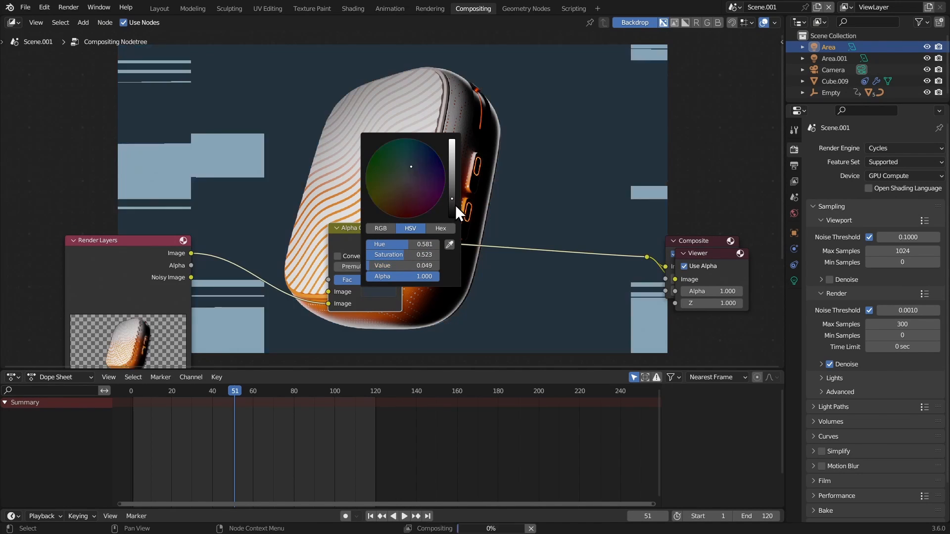
pyautogui.moveTo(390, 254); pyautogui.dragTo(378, 253)
pyautogui.moveTo(452, 199); pyautogui.dragTo(453, 209)
pyautogui.moveTo(429, 127); pyautogui.dragTo(270, 111, button='middle')
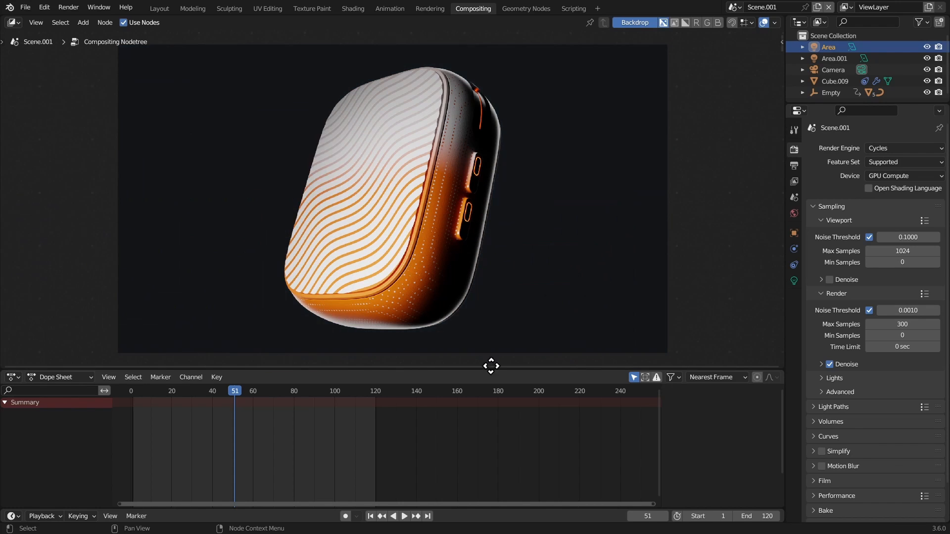
# Display the Viewer Node image in the Rendering workspace and examine the composited background closely
pyautogui.click(430, 9)
pyautogui.scroll(2, 426, 158)
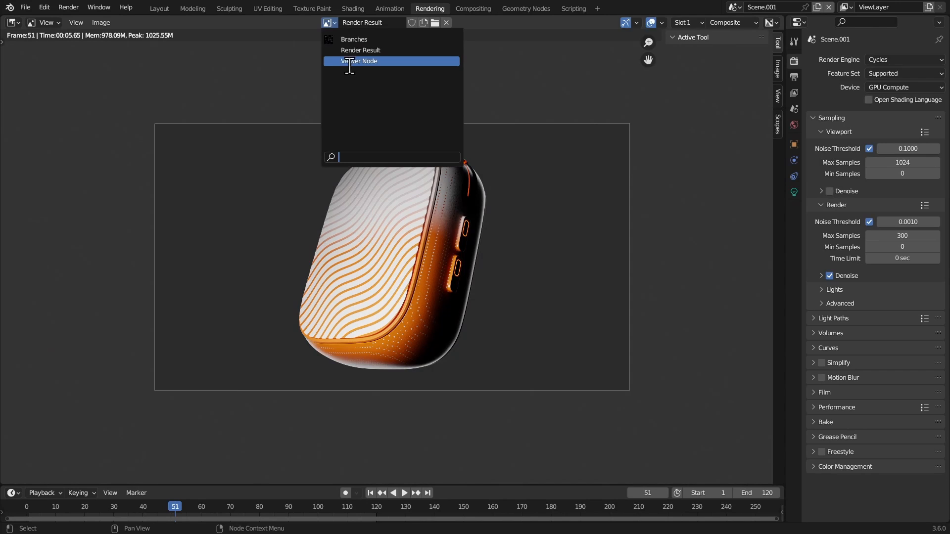
pyautogui.click(350, 61)
pyautogui.scroll(2, 390, 153)
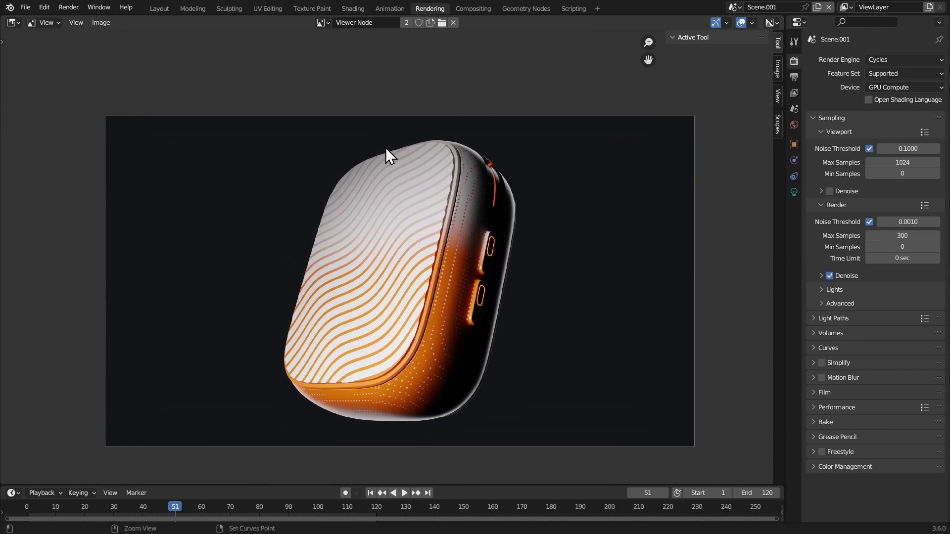
pyautogui.keyDown('ctrl'); pyautogui.moveTo(368, 151); pyautogui.dragTo(348, 128, button='middle'); pyautogui.keyUp('ctrl')
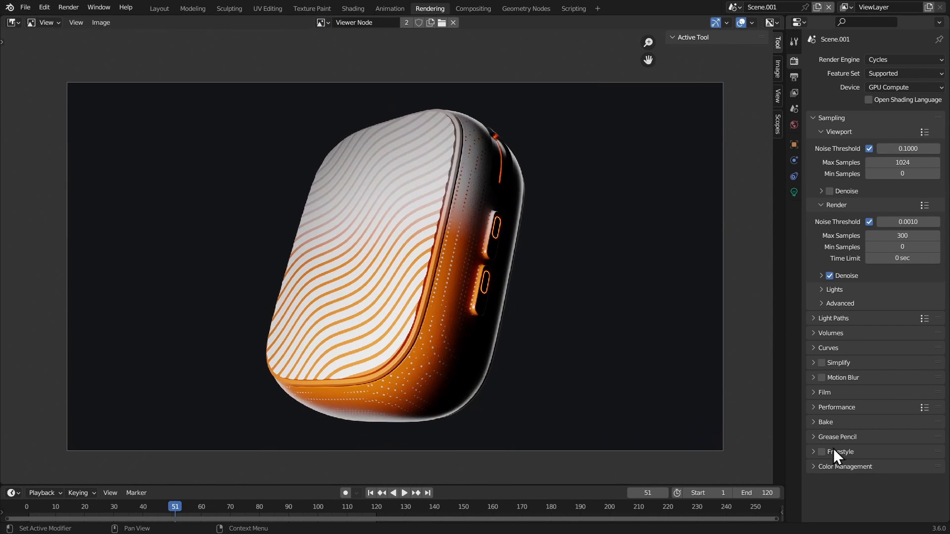
# Back in the Compositing workspace, insert a Color Balance node on the link between Alpha Over and the reroute
pyautogui.click(481, 6)
pyautogui.hotkey('shift', 'a')
pyautogui.write('col')
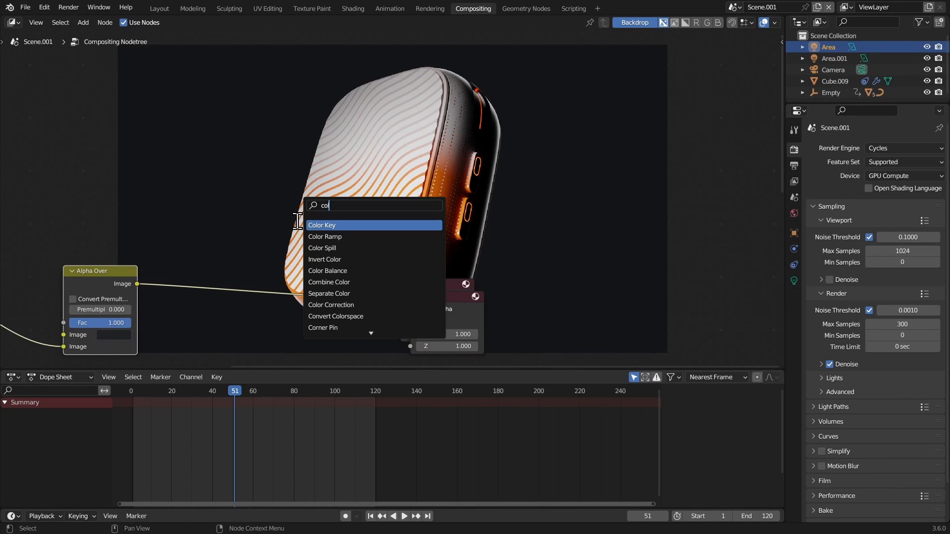
pyautogui.click(304, 270)
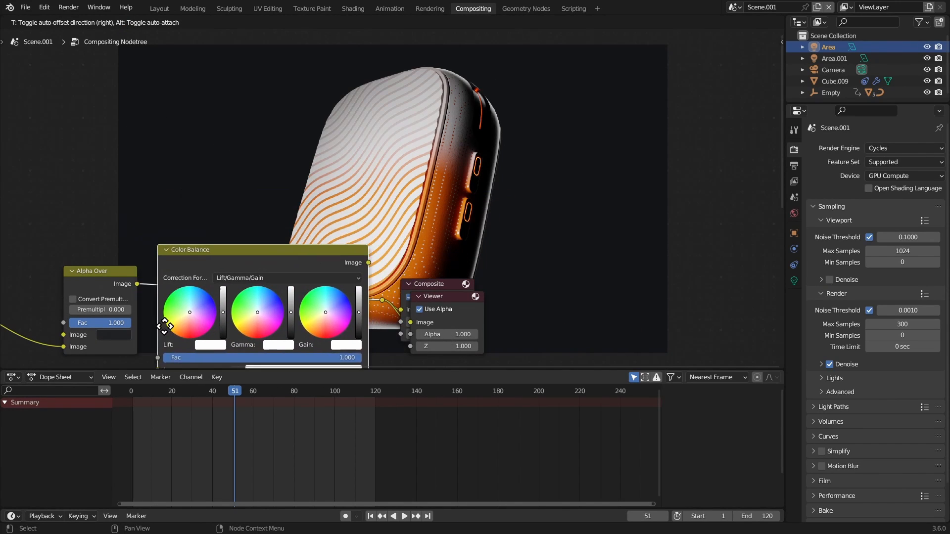
pyautogui.click(216, 187)
# In the Color Balance node, shift the gamma slightly toward blue and raise the gain brightness a little
pyautogui.scroll(2, 206, 215)
pyautogui.scroll(3, 205, 215)
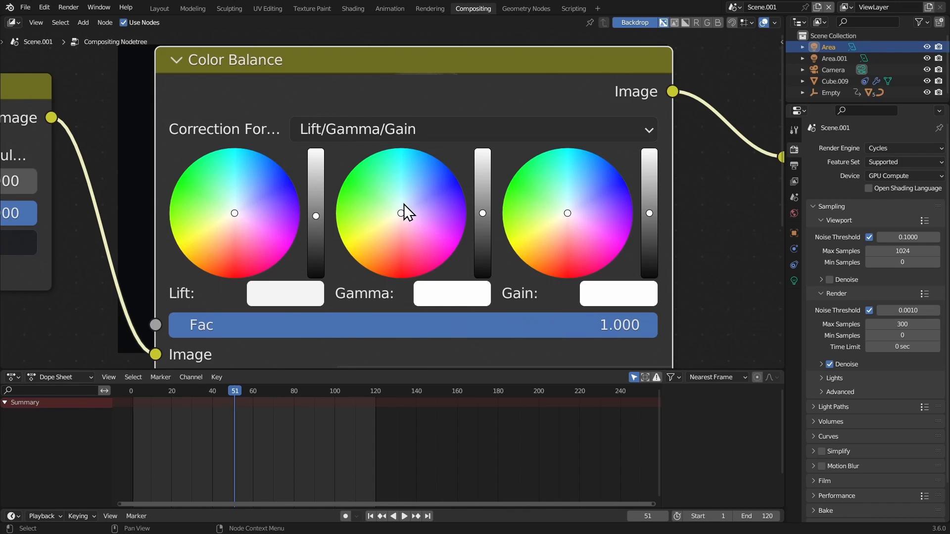
pyautogui.moveTo(406, 201); pyautogui.dragTo(408, 199)
pyautogui.scroll(-4, 622, 131)
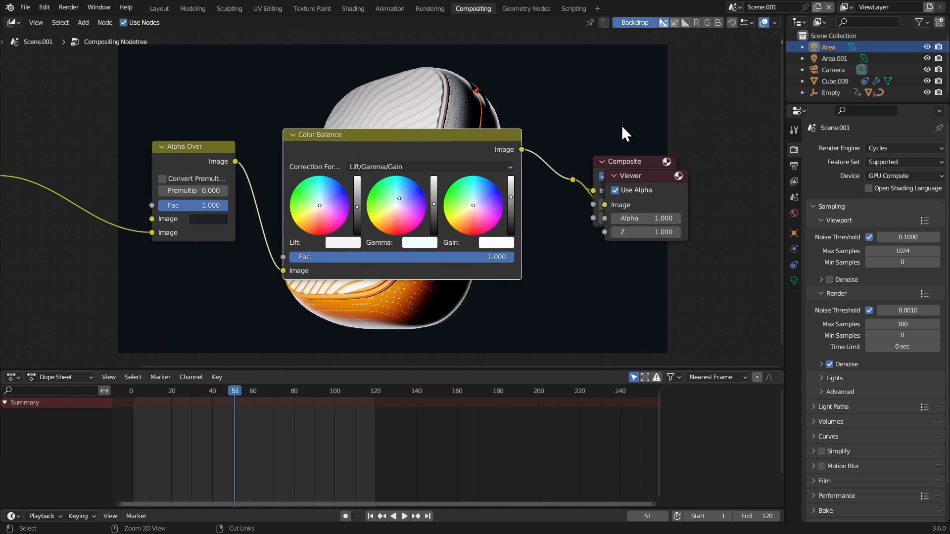
pyautogui.moveTo(621, 131); pyautogui.dragTo(553, 280, button='middle')
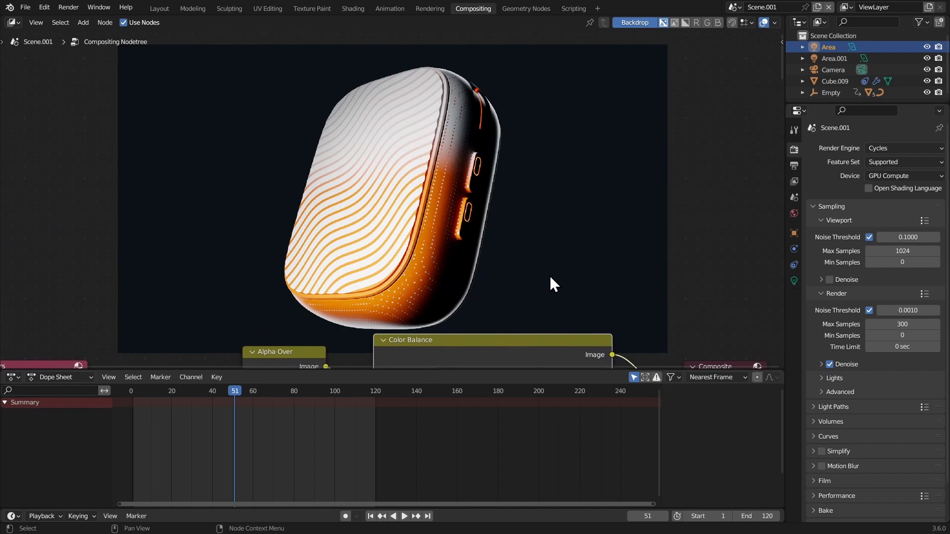
# Mute and unmute the Color Balance node repeatedly to compare the image with and without the correction
pyautogui.press('m')
pyautogui.press('m')
pyautogui.press('m')
pyautogui.press('m')
pyautogui.moveTo(560, 295); pyautogui.dragTo(531, 274, button='middle')
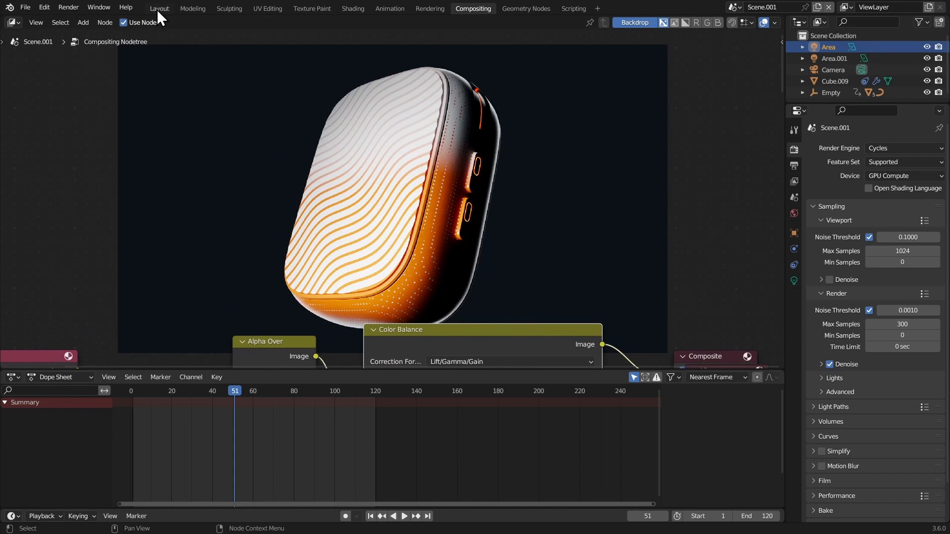
# In the Layout workspace, set the Area.001 light's beam spread to 50° and scrub to frame 18 to check the lighting
pyautogui.click(171, 8)
pyautogui.moveTo(142, 158); pyautogui.dragTo(222, 190, button='middle')
pyautogui.click(265, 184)
pyautogui.click(794, 356)
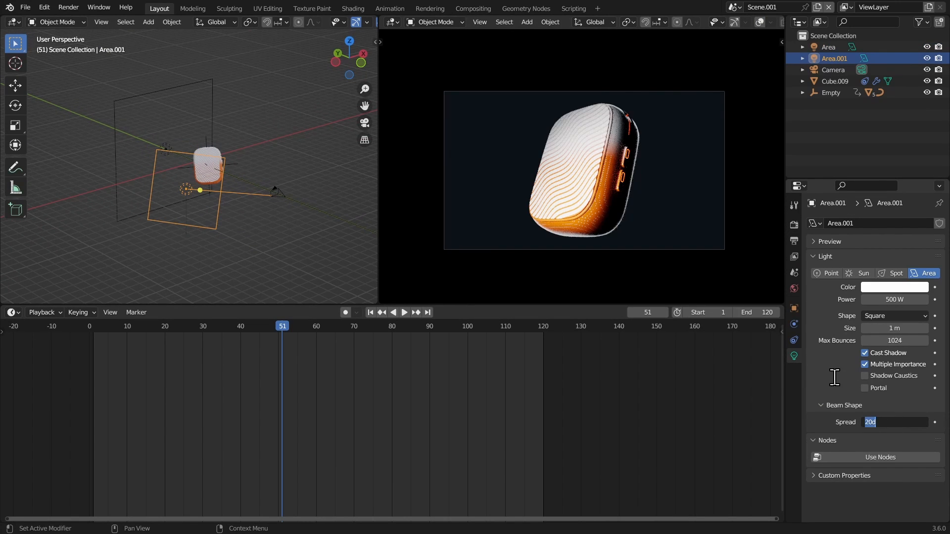
pyautogui.press('Return')
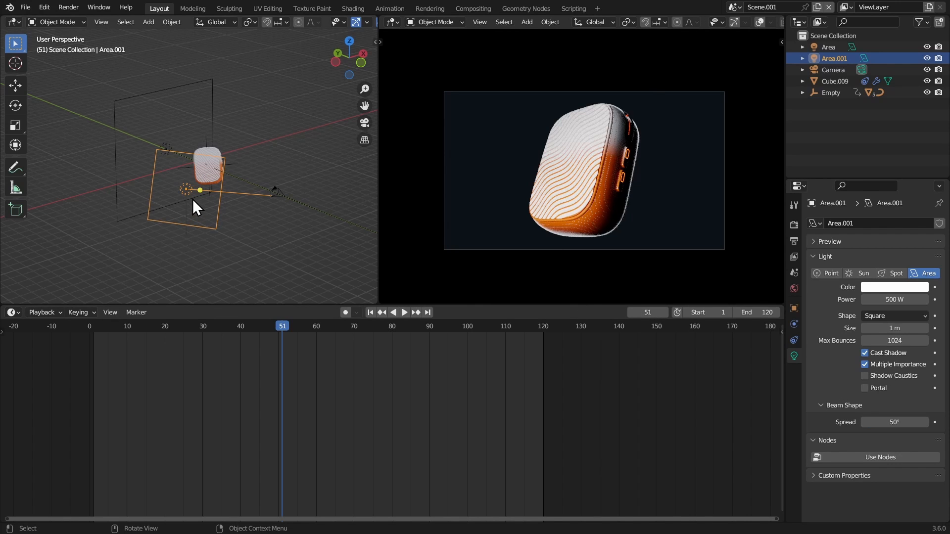
pyautogui.moveTo(275, 328); pyautogui.dragTo(155, 328)
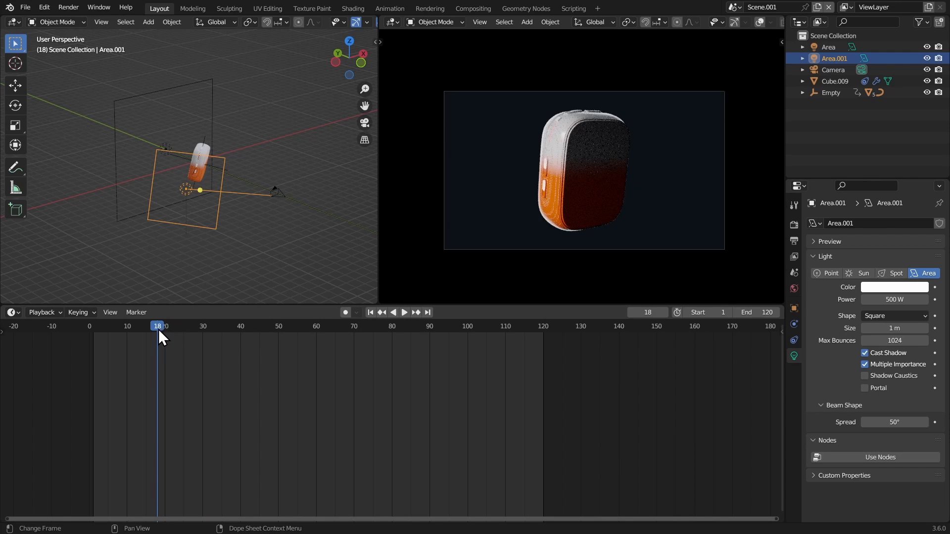
pyautogui.scroll(-4, 750, 22)
# Try the Disabled and Always compositor options in the camera viewport's shading settings, and return to Camera
pyautogui.click(760, 21)
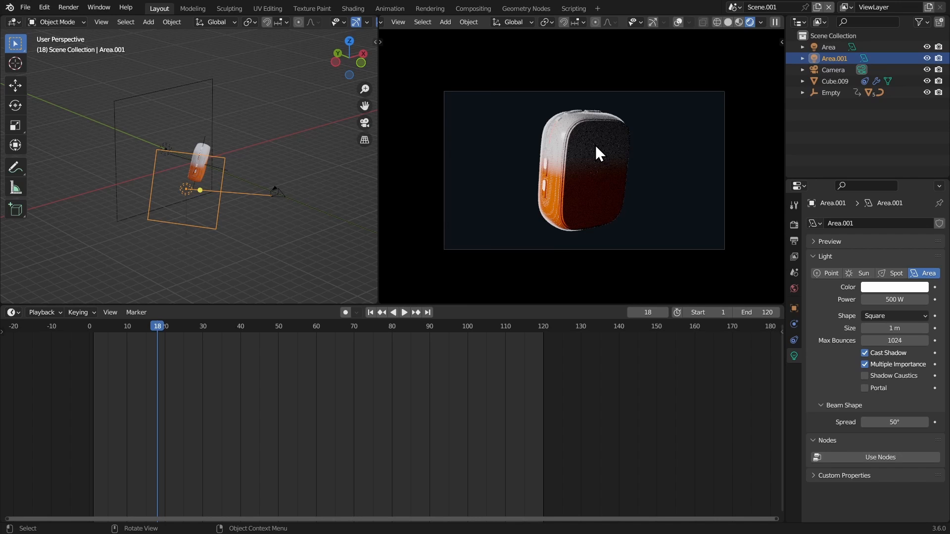
pyautogui.click(761, 22)
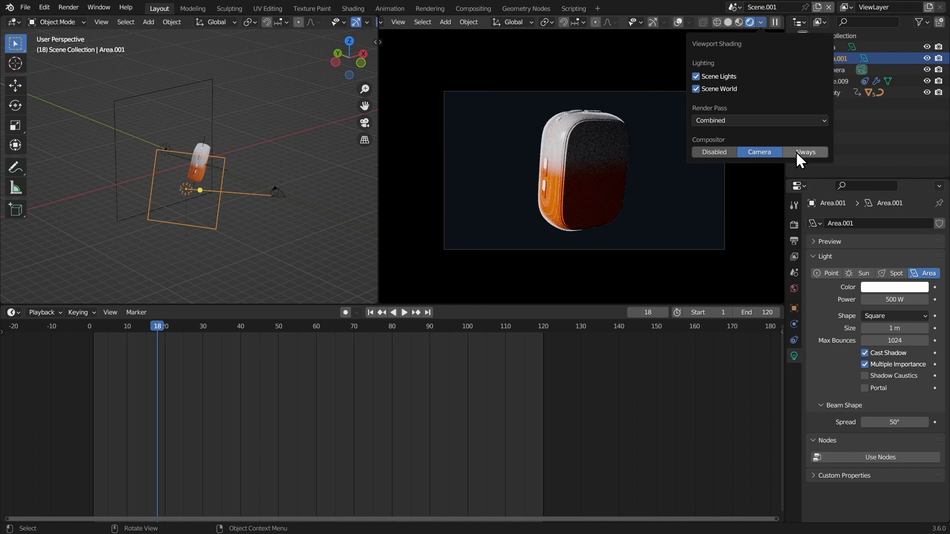
pyautogui.click(717, 151)
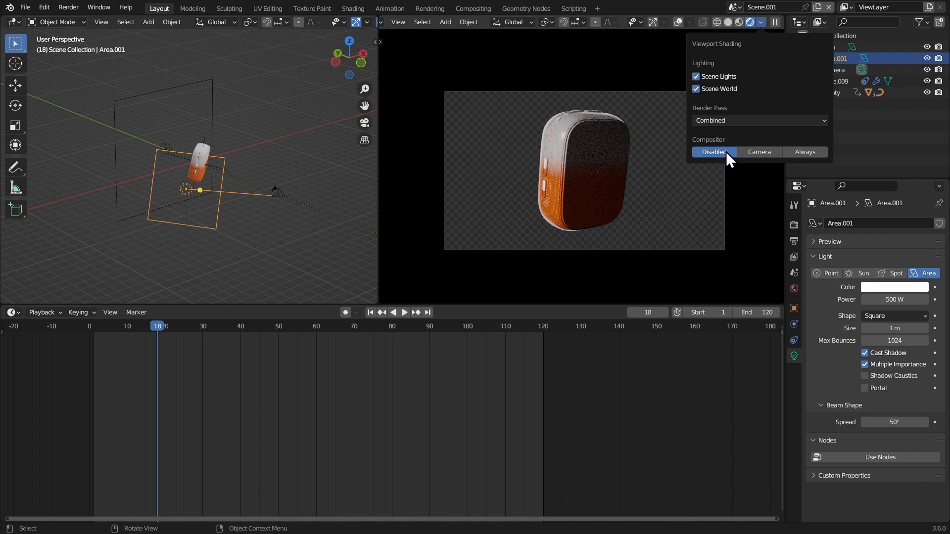
pyautogui.click(755, 153)
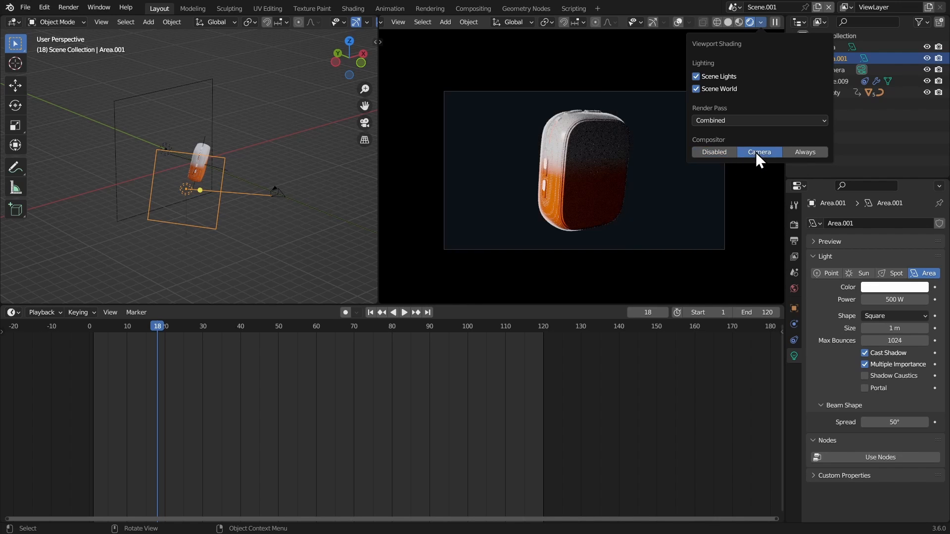
pyautogui.click(797, 152)
pyautogui.click(766, 151)
# Play back the animation and delete all keyframes of the empty that rotates the case model
pyautogui.moveTo(642, 174)
pyautogui.keyDown('ctrl'); pyautogui.mouseDown(button='middle')
pyautogui.moveTo(678, 115)
pyautogui.moveTo(684, 129)
pyautogui.mouseUp(button='middle'); pyautogui.keyUp('ctrl')
pyautogui.press('space')
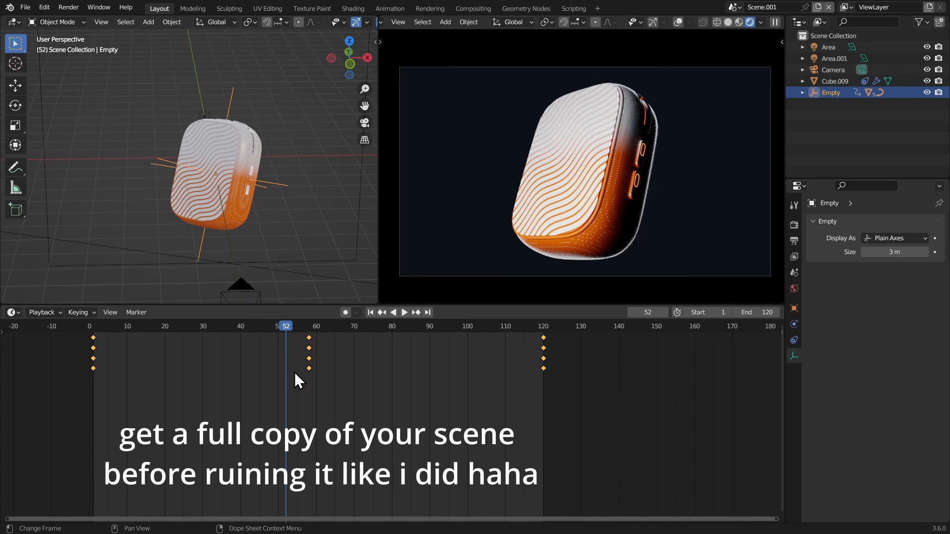
pyautogui.press('x')
pyautogui.click(291, 371)
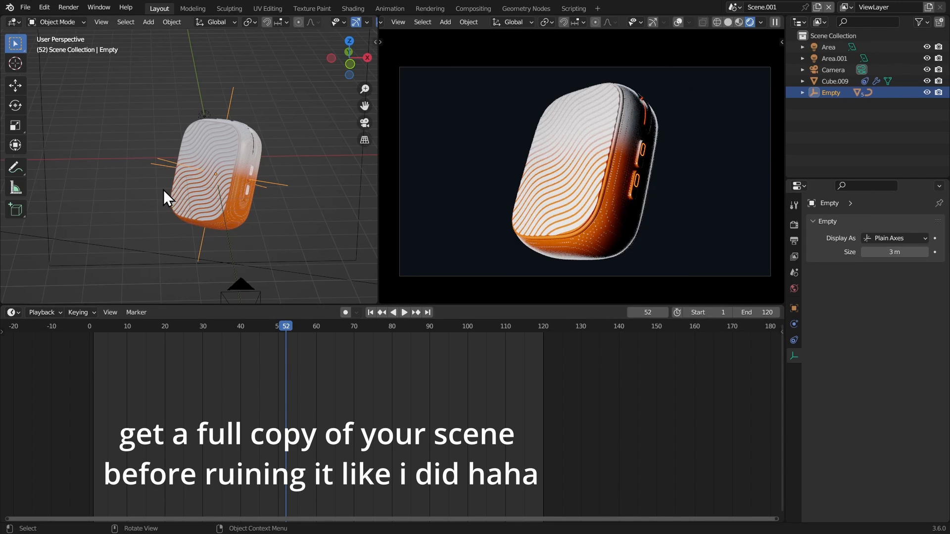
# Add a cube-shaped empty around the case model and enlarge its display size to 1.7 m
pyautogui.moveTo(164, 190); pyautogui.dragTo(153, 100, button='middle')
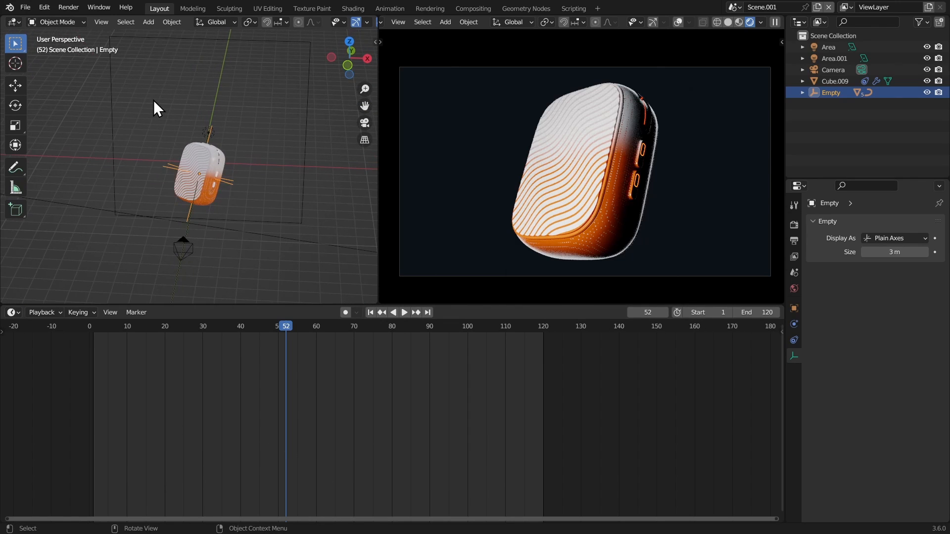
pyautogui.scroll(2, 171, 141)
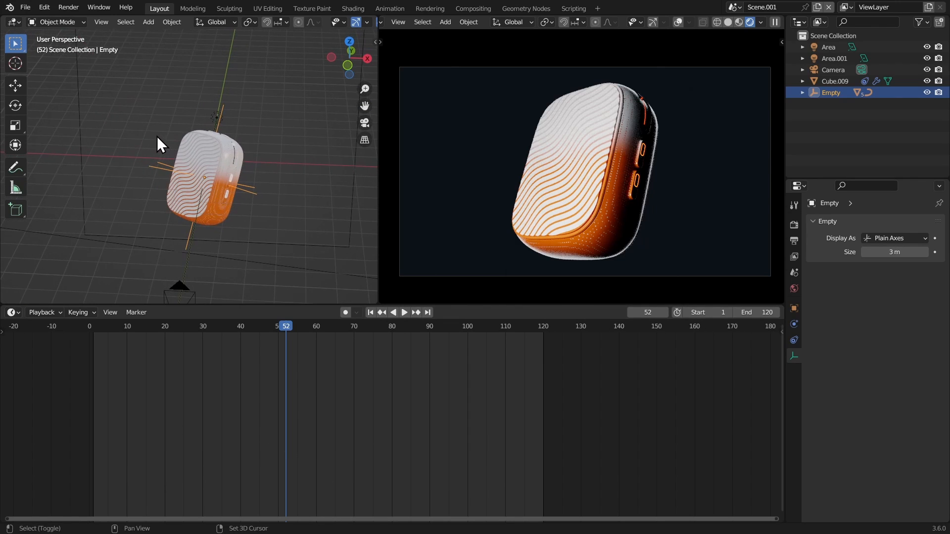
pyautogui.hotkey('shift', 's')
pyautogui.press('Escape')
pyautogui.hotkey('shift', 'a')
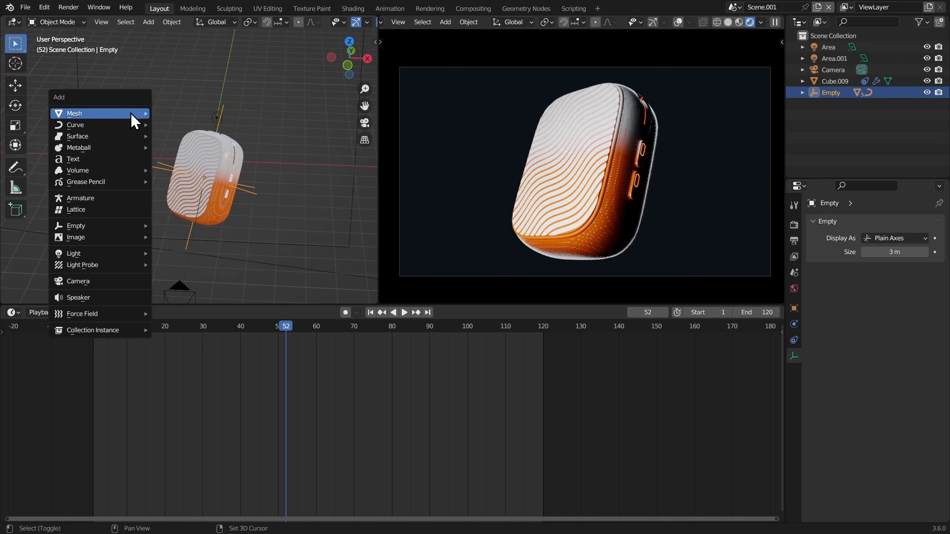
pyautogui.moveTo(100, 223)
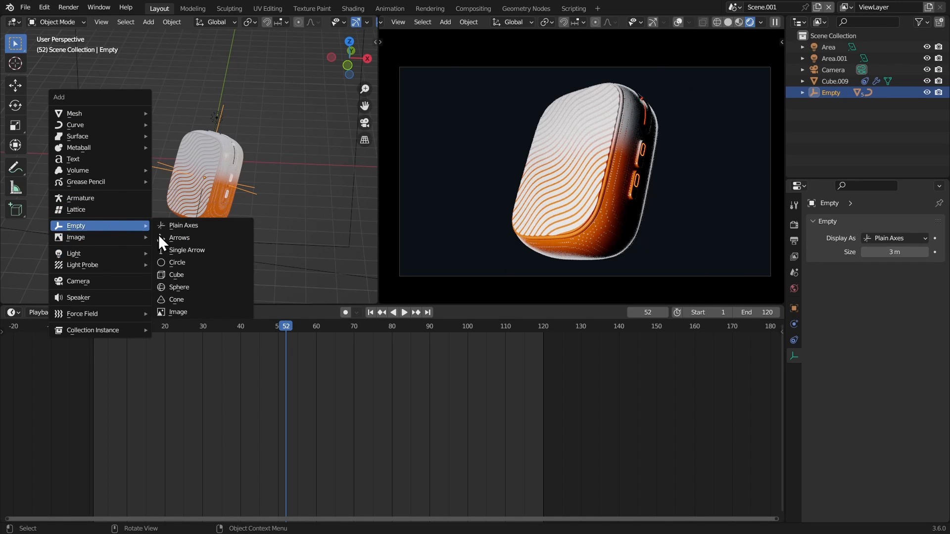
pyautogui.click(193, 275)
pyautogui.rightClick(152, 153)
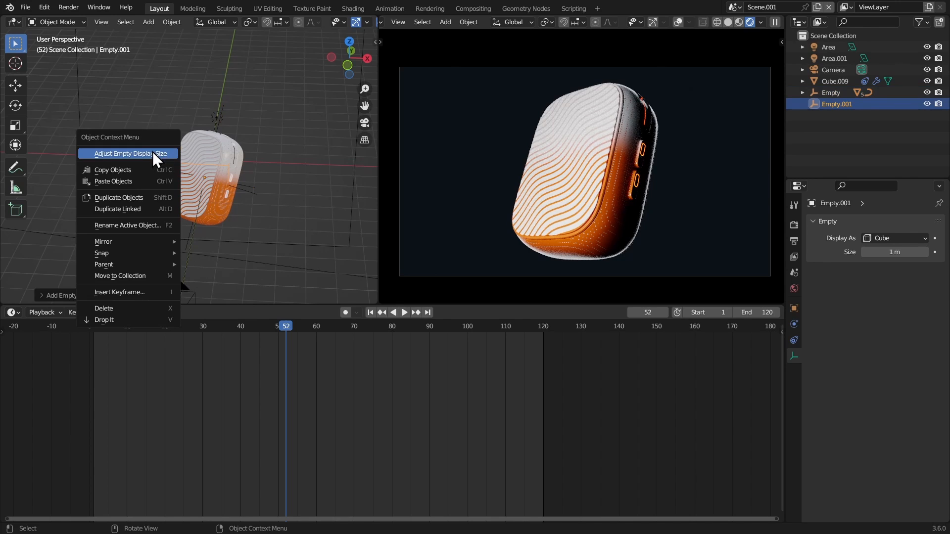
pyautogui.click(152, 151)
pyautogui.click(189, 143)
# Parent the camera to the cube empty, keeping the camera's transform
pyautogui.moveTo(189, 143); pyautogui.dragTo(180, 200, button='middle')
pyautogui.click(139, 242)
pyautogui.scroll(7, 177, 217)
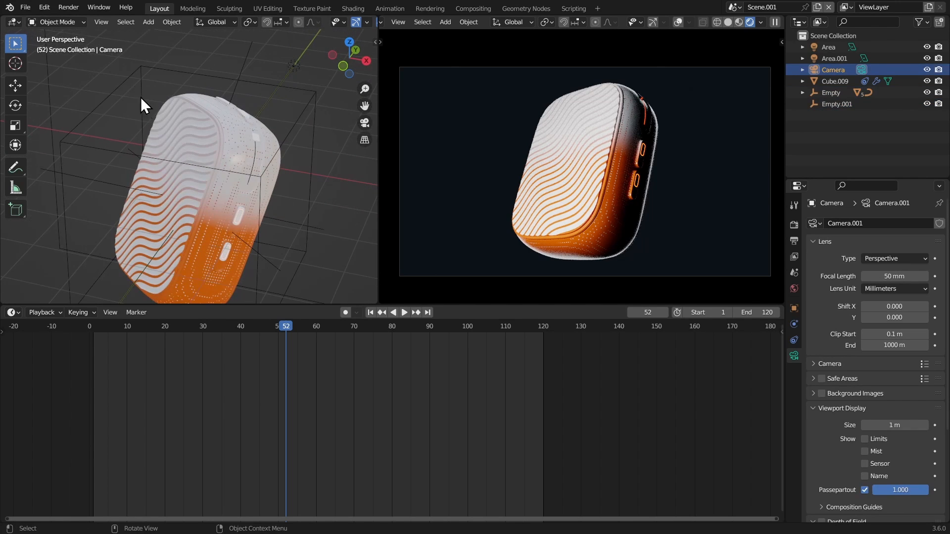
pyautogui.keyDown('shift'); pyautogui.click(130, 76); pyautogui.keyUp('shift')
pyautogui.hotkey('ctrl', 'p')
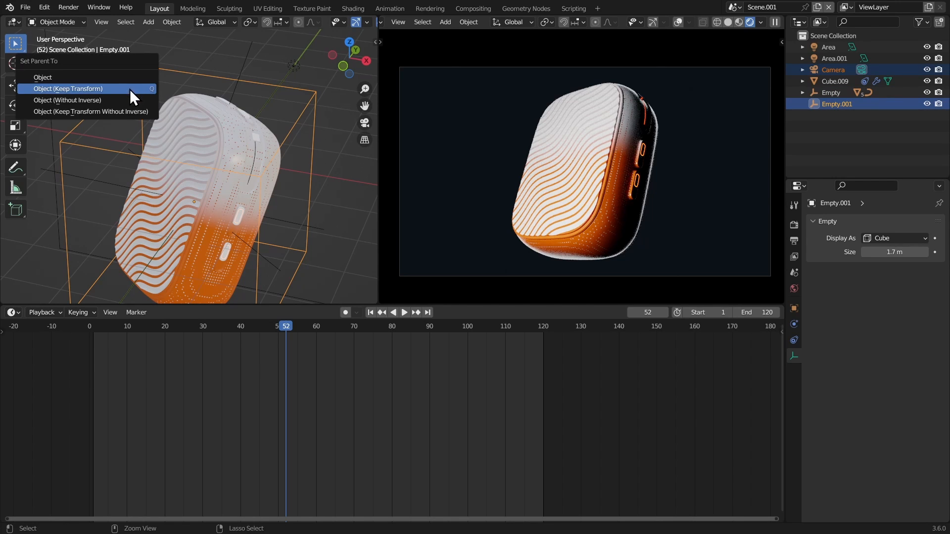
pyautogui.click(110, 90)
# Scale the cube empty down to bring the camera closer and rotate it about global Z to orbit the camera
pyautogui.scroll(-6, 143, 103)
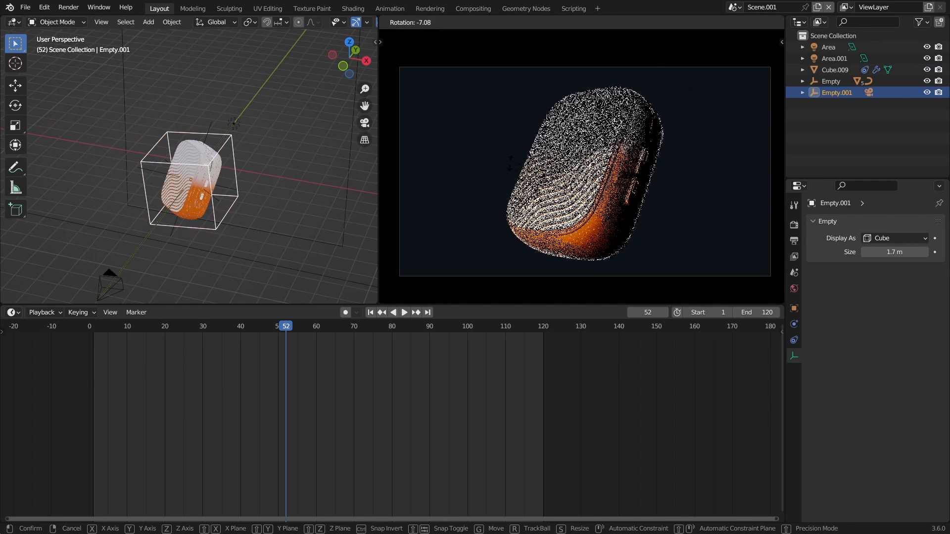
pyautogui.press('r')
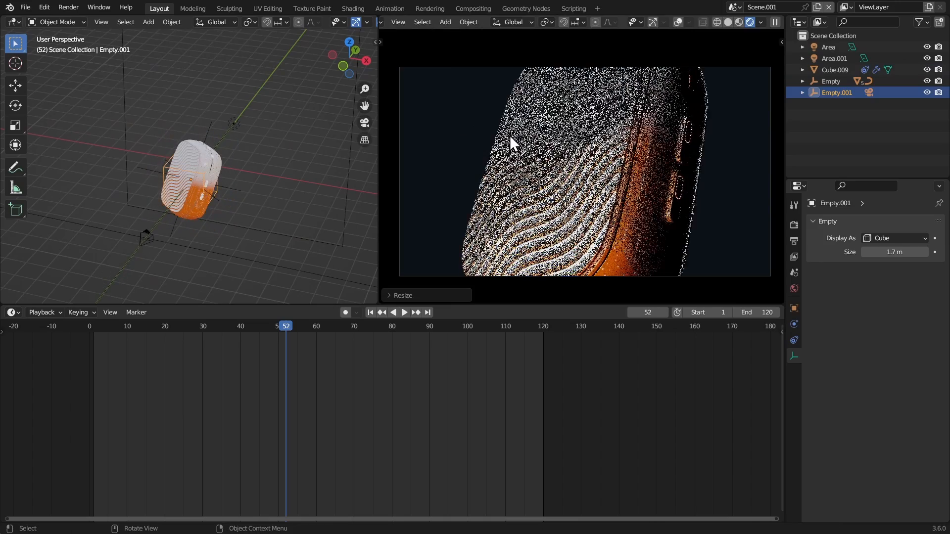
pyautogui.press('z')
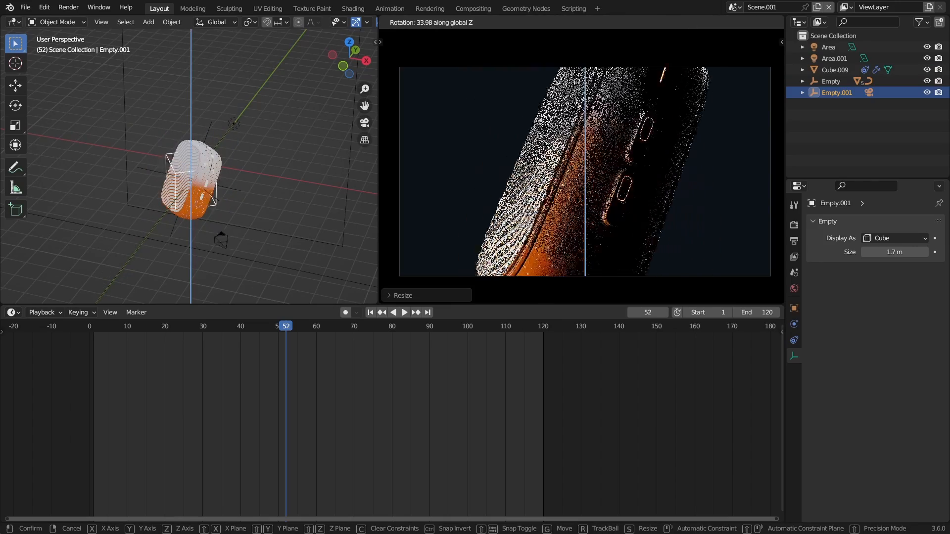
pyautogui.click(464, 131)
pyautogui.press('r')
pyautogui.press('z')
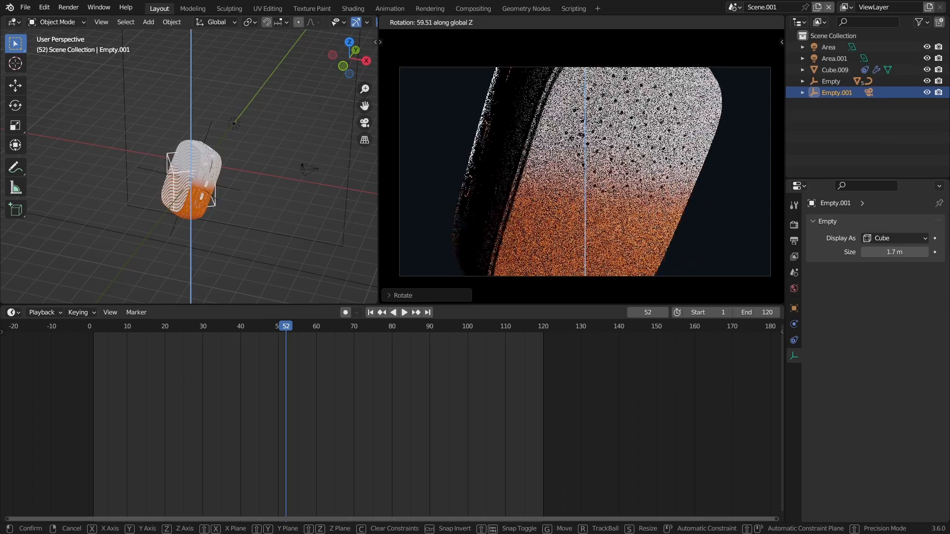
pyautogui.click(479, 132)
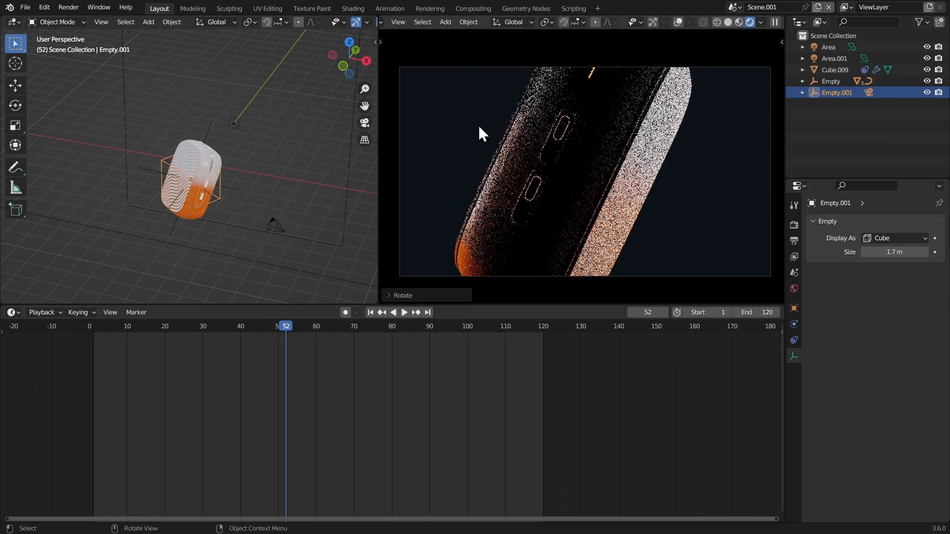
pyautogui.press('r')
pyautogui.press('z')
pyautogui.click(486, 225)
# Rotate the cube empty freely with trackball rotation and reposition it so the camera views the case's wavy face and button side at a tilt
pyautogui.press('r')
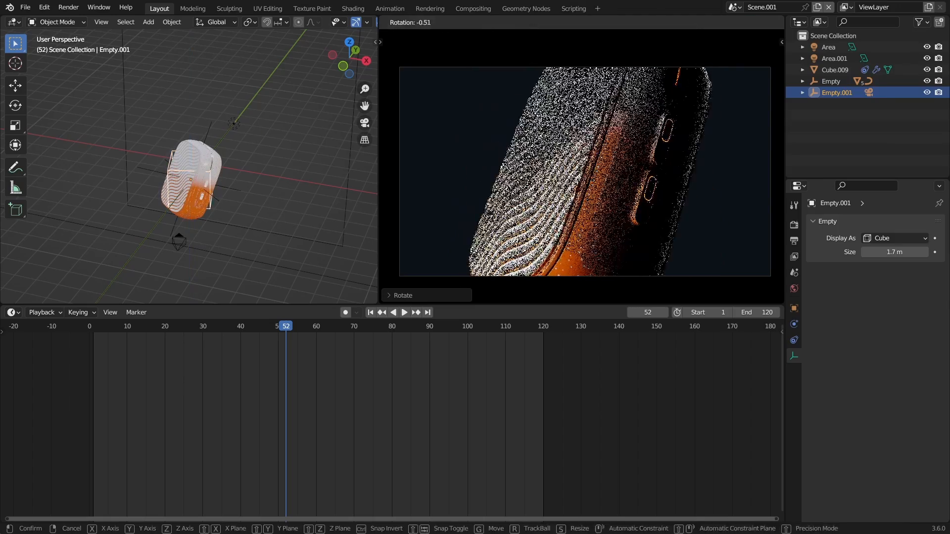
pyautogui.press('r')
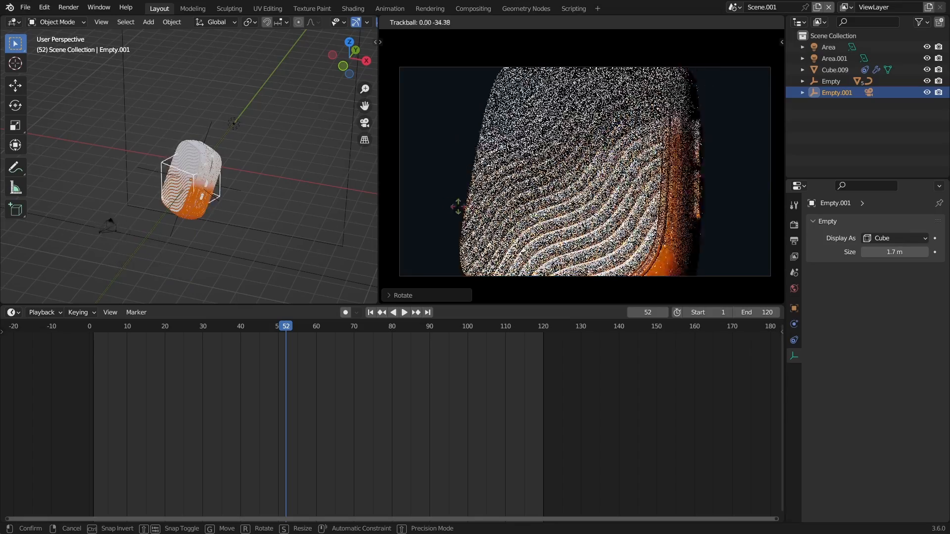
pyautogui.click(452, 198)
pyautogui.press('g')
pyautogui.click(469, 197)
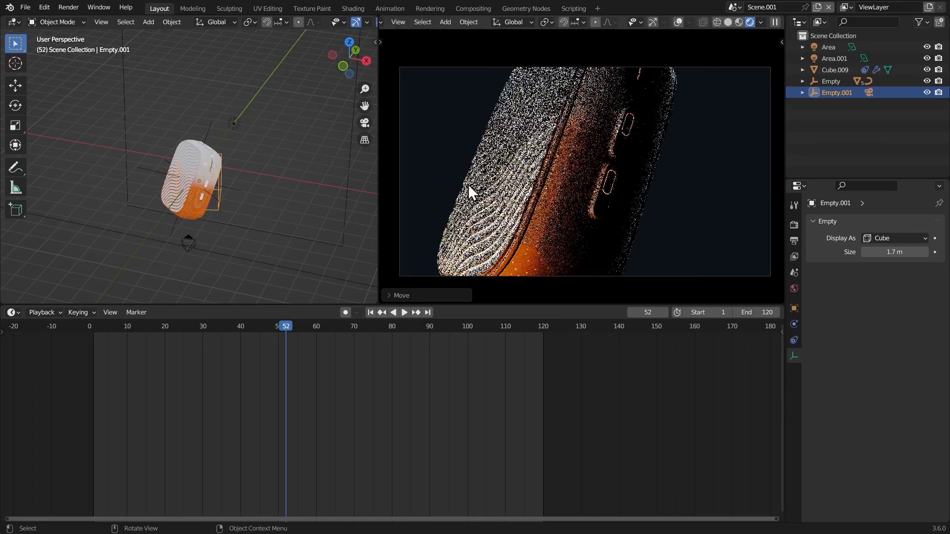
pyautogui.press('r')
pyautogui.press('r')
pyautogui.click(435, 180)
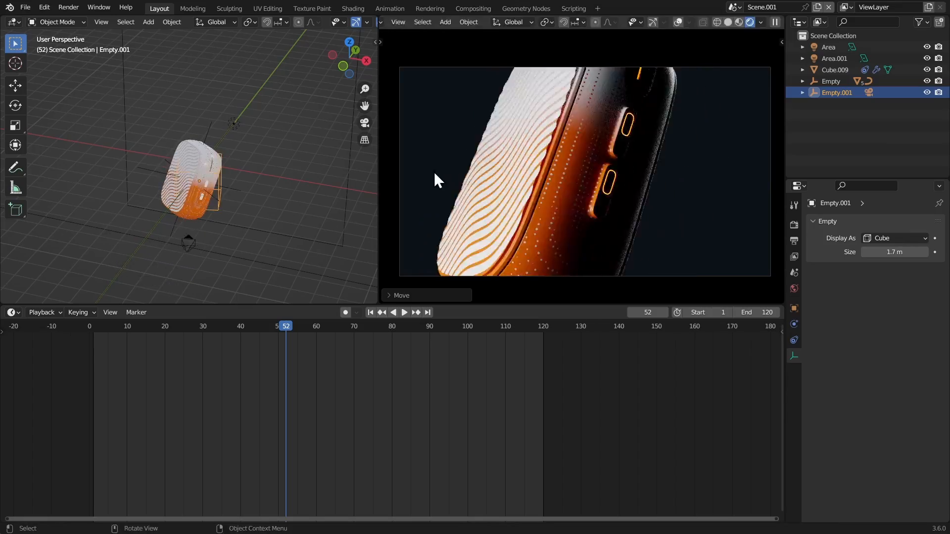
# Move the cube empty upward and scale it down so the camera frames the upper end of the case more closely
pyautogui.press('g')
pyautogui.click(440, 144)
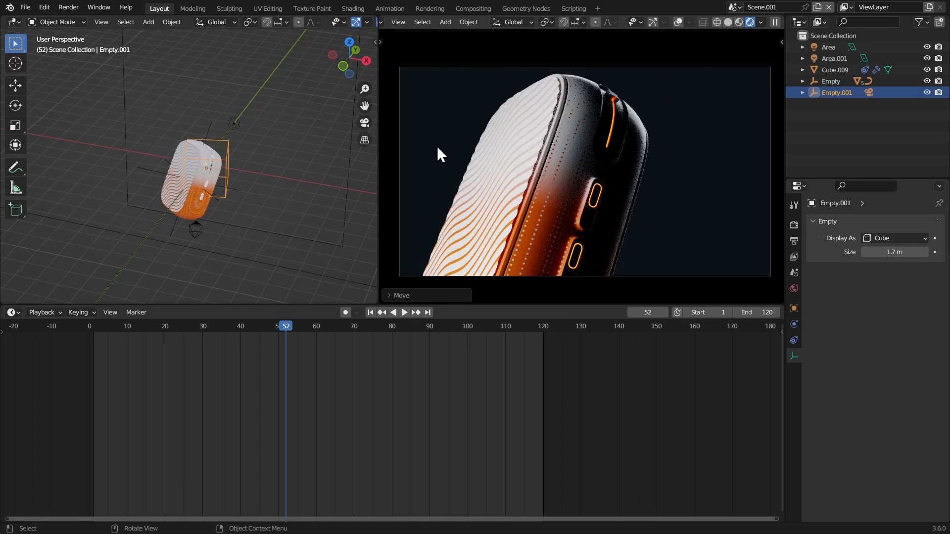
pyautogui.press('s')
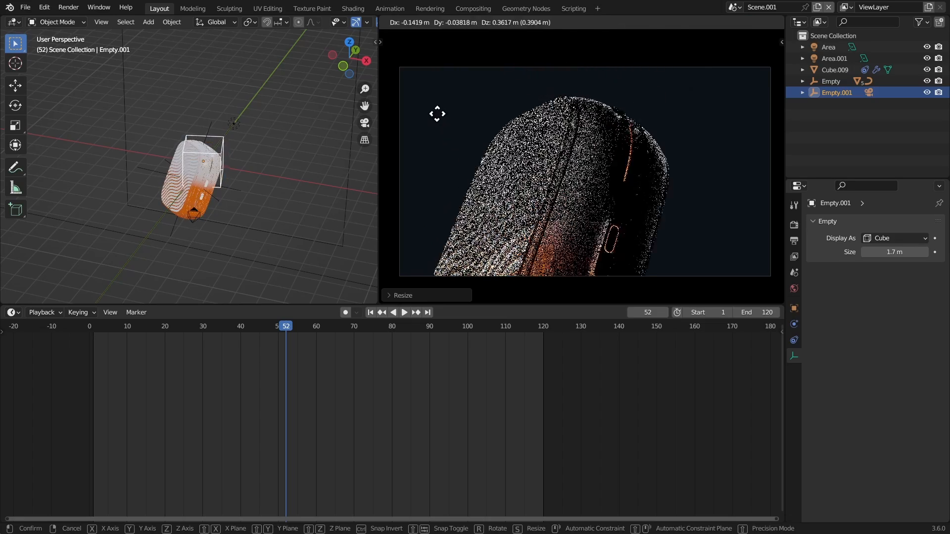
pyautogui.click(441, 118)
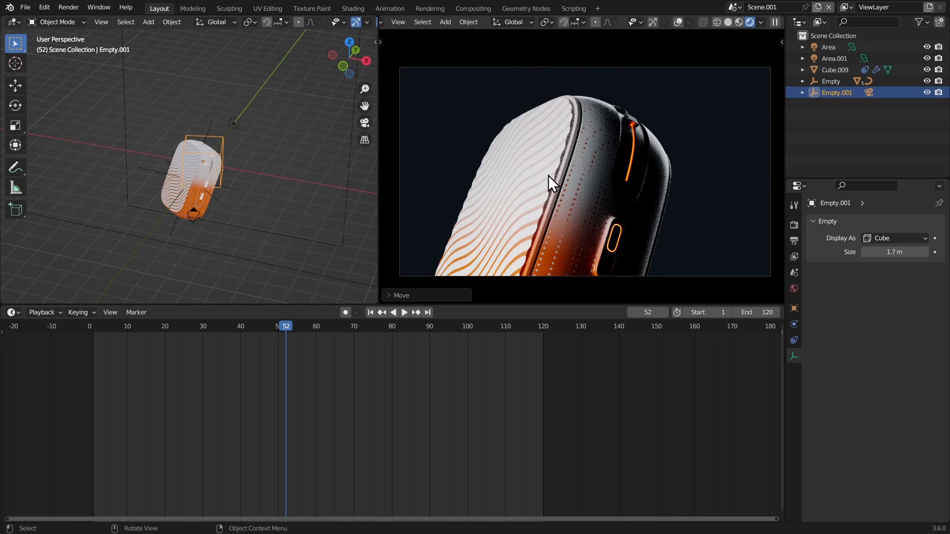
# Set the current frame to 1 with the cube empty still selected
pyautogui.moveTo(244, 130); pyautogui.dragTo(271, 70, button='middle')
pyautogui.scroll(8, 229, 128)
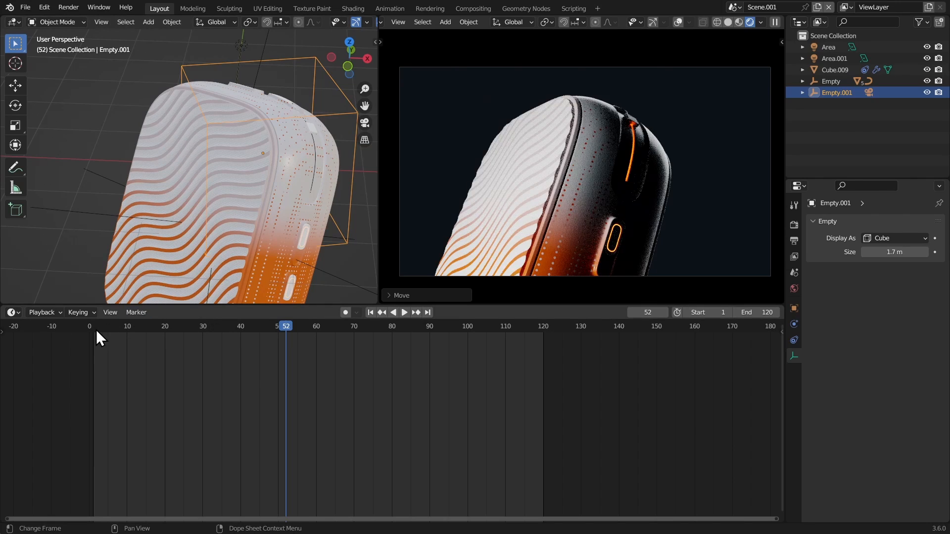
pyautogui.click(93, 327)
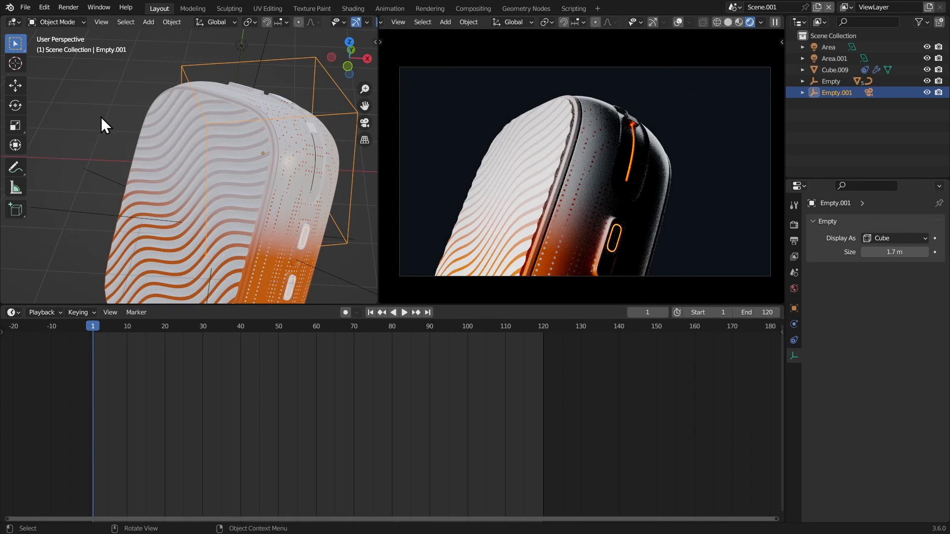
# Rotate the camera's parent empty, Empty.001, about its local X axis to tilt the shot at frame 1
pyautogui.press('r')
pyautogui.press('x')
pyautogui.press('x')
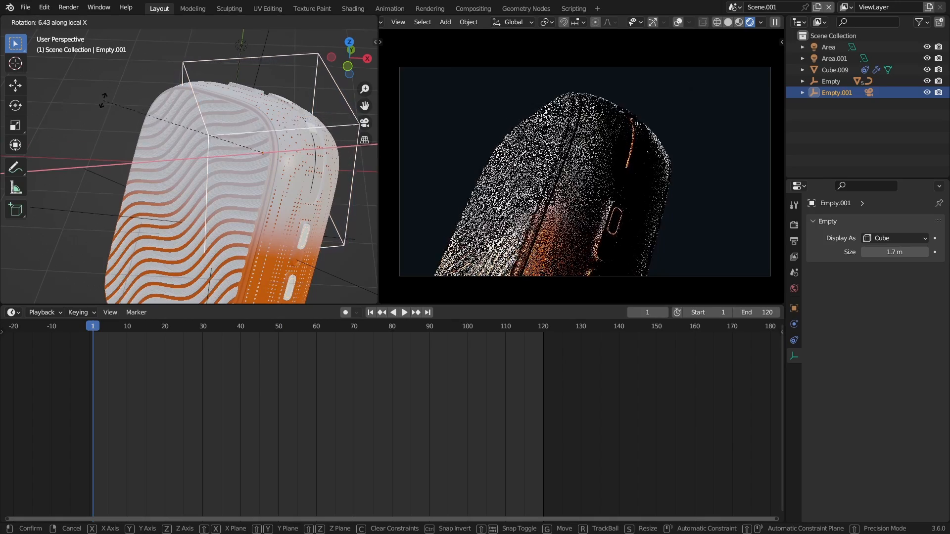
pyautogui.click(127, 229)
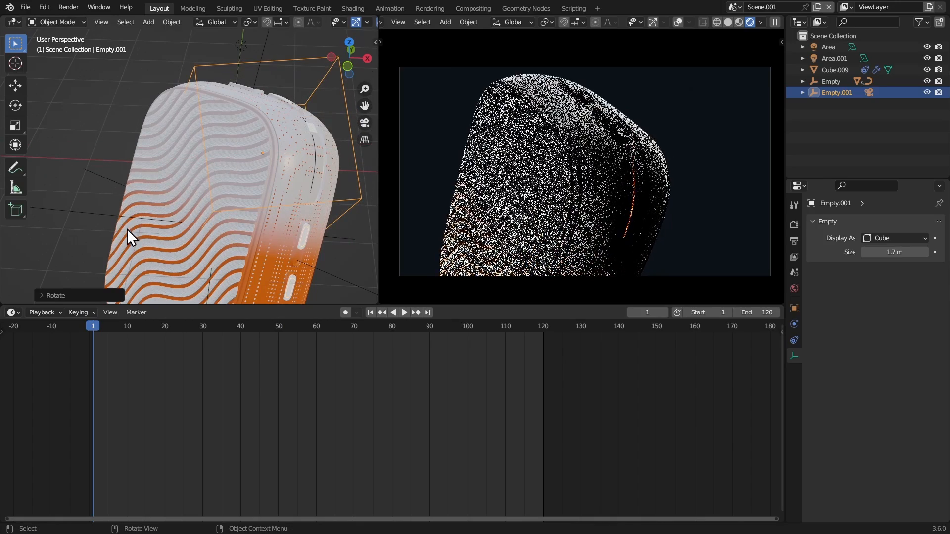
# Scale Empty.001 to about 1.02 to zoom the camera, and keyframe its location and rotation at frame 1
pyautogui.press('s')
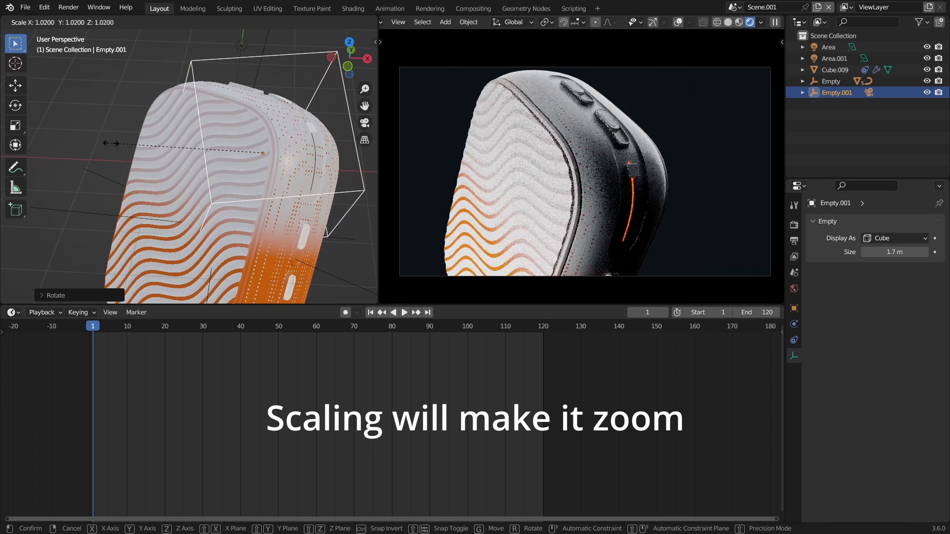
pyautogui.click(112, 145)
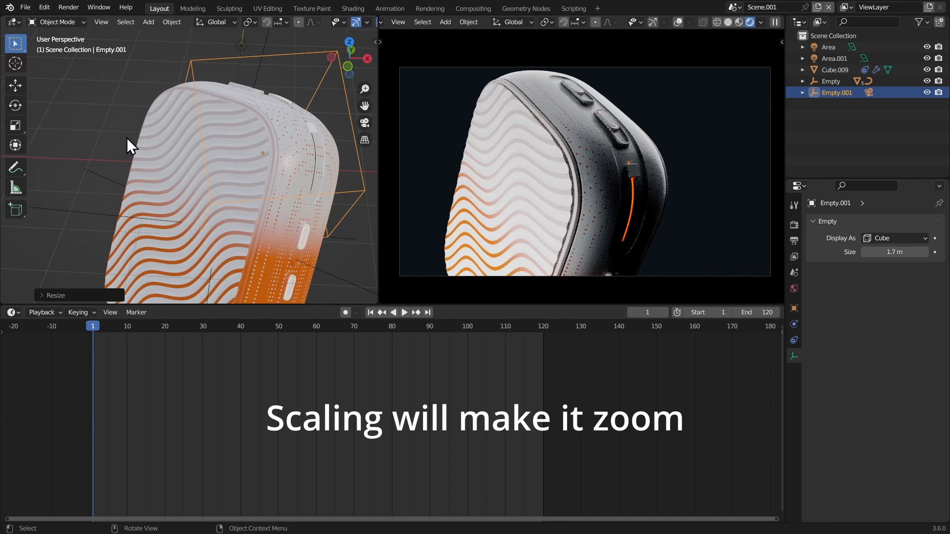
pyautogui.press('i')
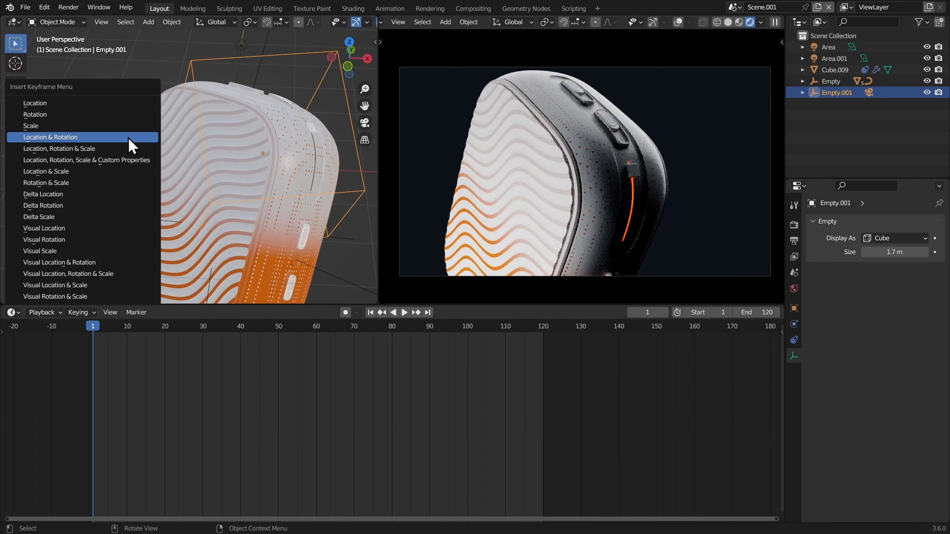
pyautogui.click(95, 138)
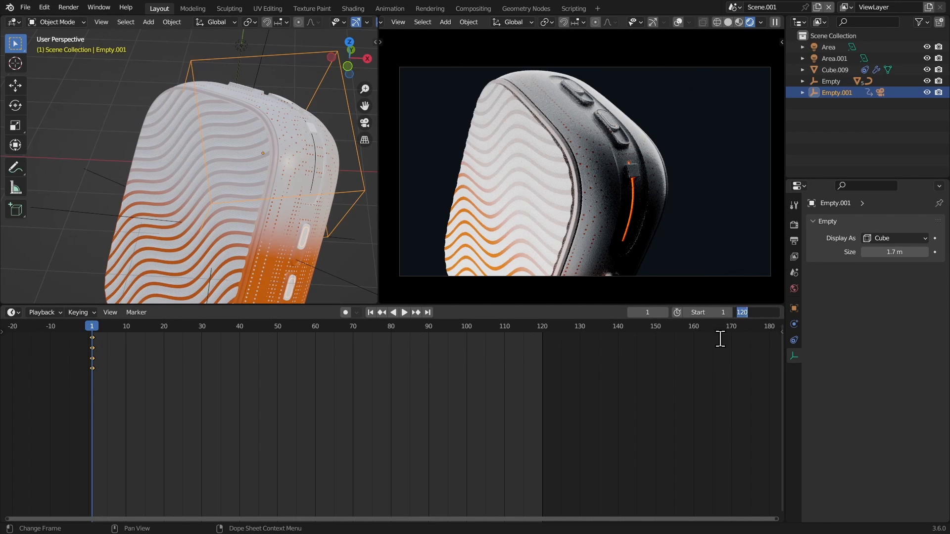
# Set the animation's end frame to 60 and go to frame 60
pyautogui.write('0')
pyautogui.press('Return')
pyautogui.moveTo(308, 350); pyautogui.dragTo(364, 335, button='middle')
pyautogui.moveTo(373, 324); pyautogui.dragTo(372, 327)
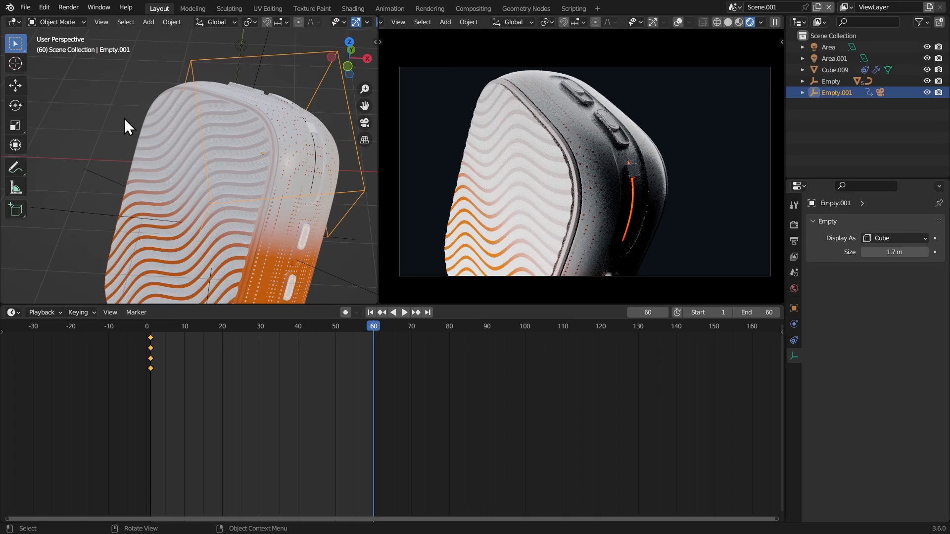
# Rotate Empty.001 about its local X axis at frame 60 and scale it down to about 0.96
pyautogui.press('r')
pyautogui.press('x')
pyautogui.press('x')
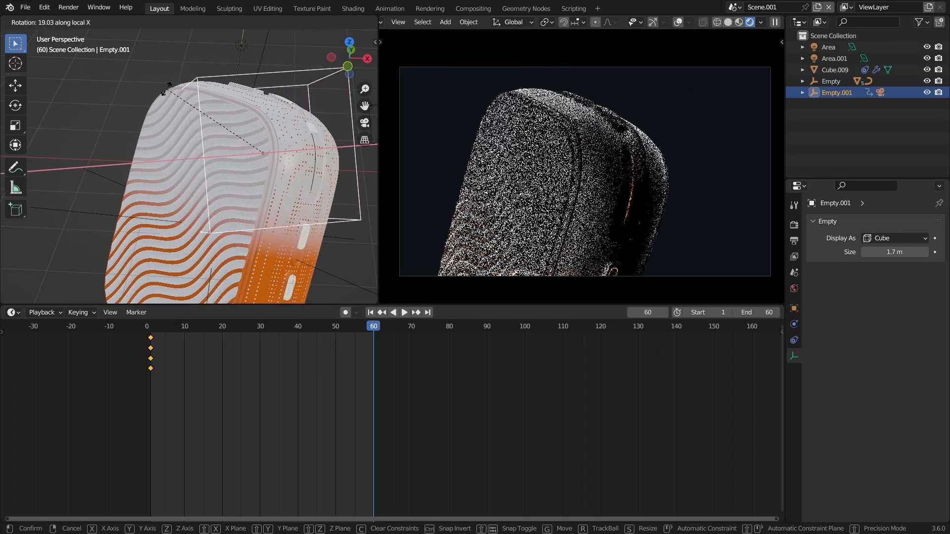
pyautogui.click(227, 84)
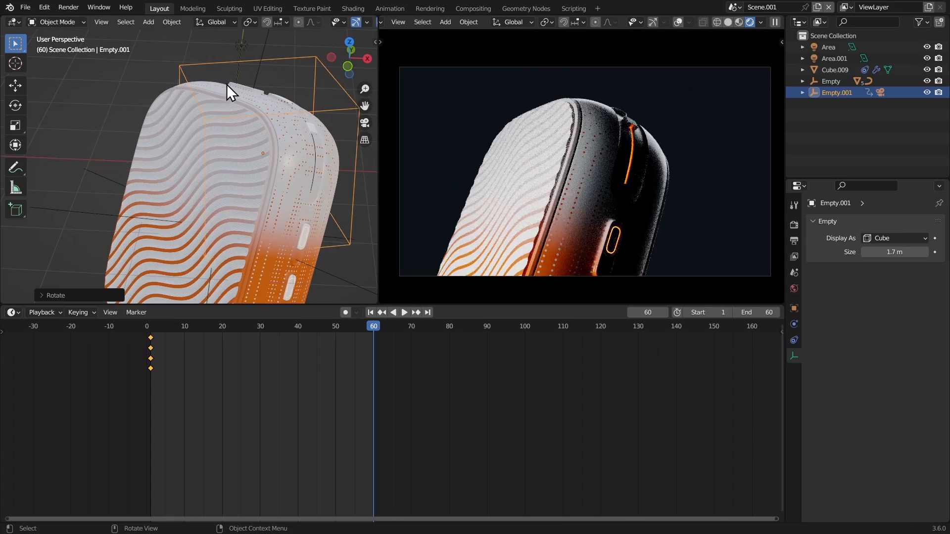
pyautogui.press('s')
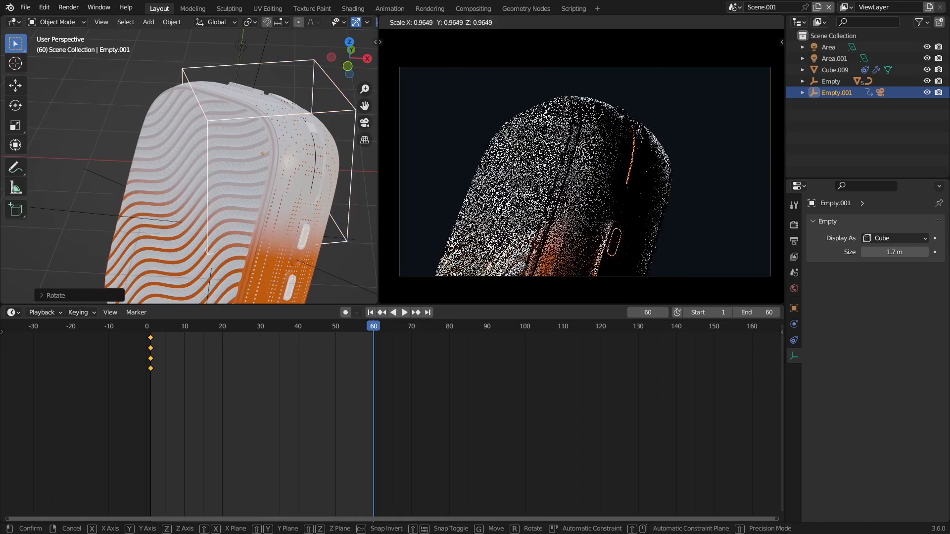
pyautogui.click(505, 152)
# Shift Empty.001 slightly to reframe the device in the camera view and keyframe it at frame 60
pyautogui.press('g')
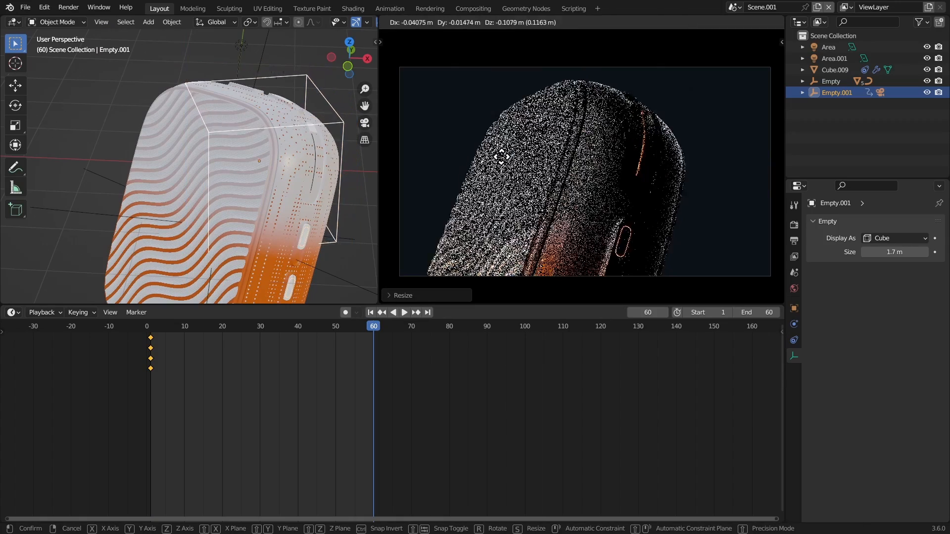
pyautogui.click(502, 155)
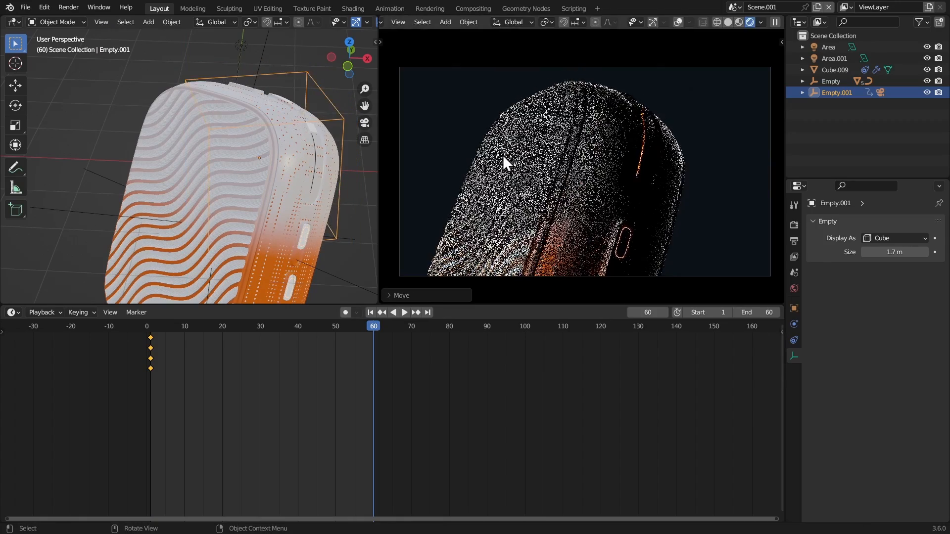
pyautogui.press('g')
pyautogui.click(504, 154)
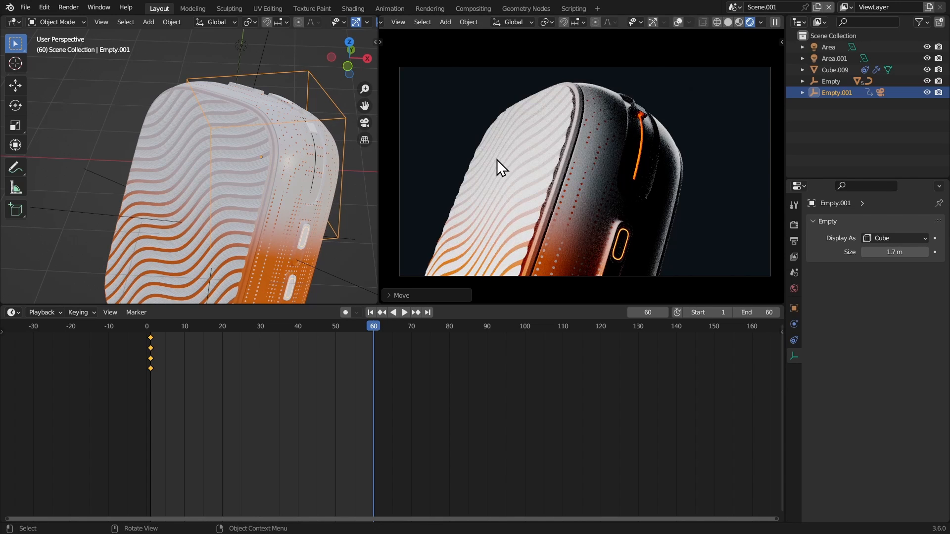
pyautogui.press('i')
pyautogui.click(490, 160)
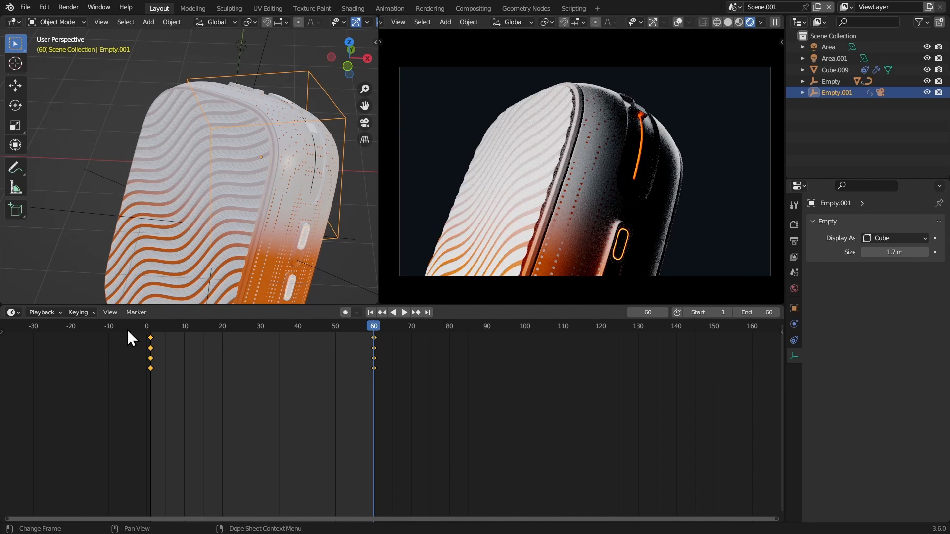
# Play the camera animation from the first frame to check the movement
pyautogui.hotkey('shift', 'Left')
pyautogui.press('space')
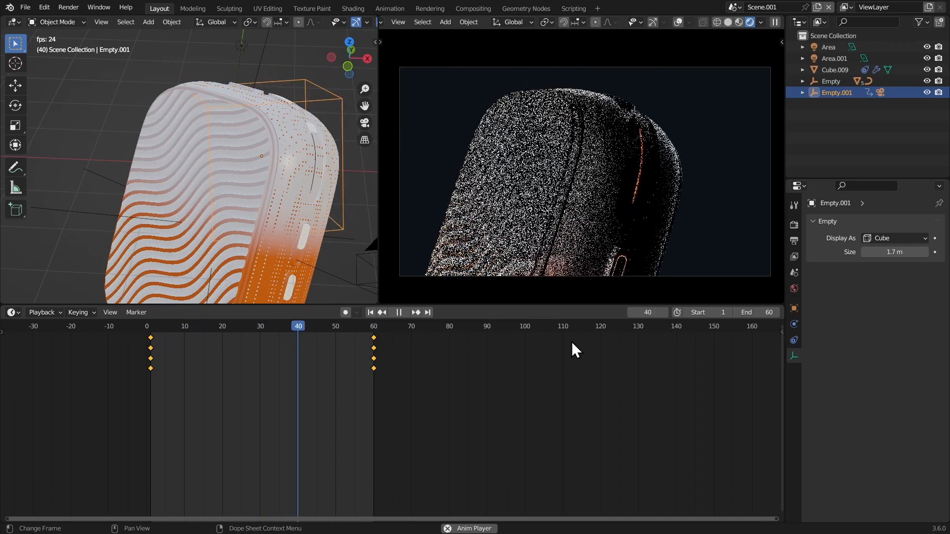
pyautogui.press('space')
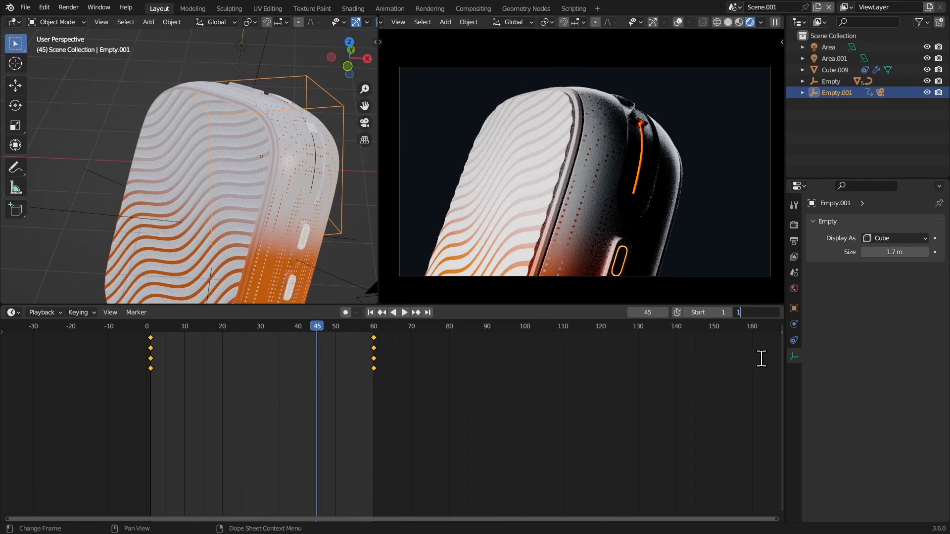
# Extend the animation's end frame to 100 and move the keyframes at frame 60 to frame 100
pyautogui.press('Return')
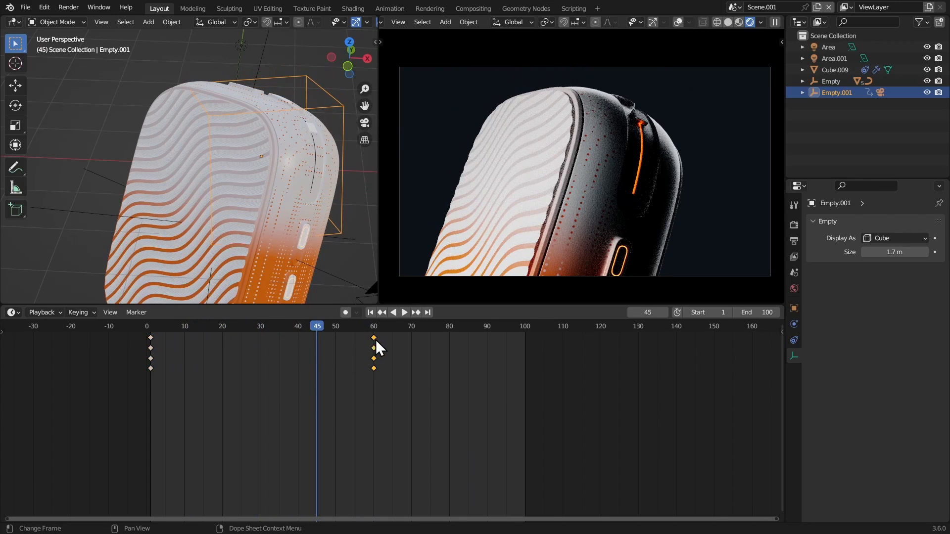
pyautogui.moveTo(375, 339); pyautogui.dragTo(533, 361)
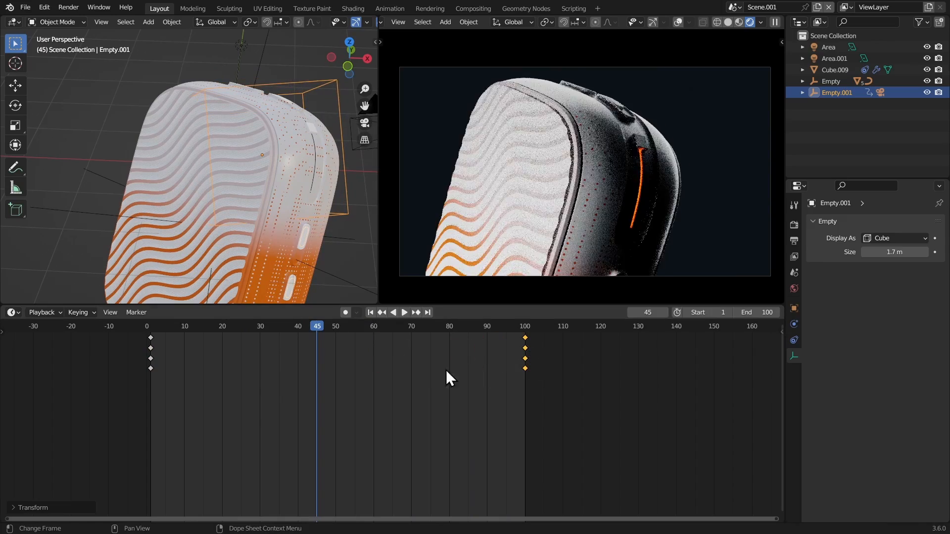
pyautogui.click(151, 328)
pyautogui.press('space')
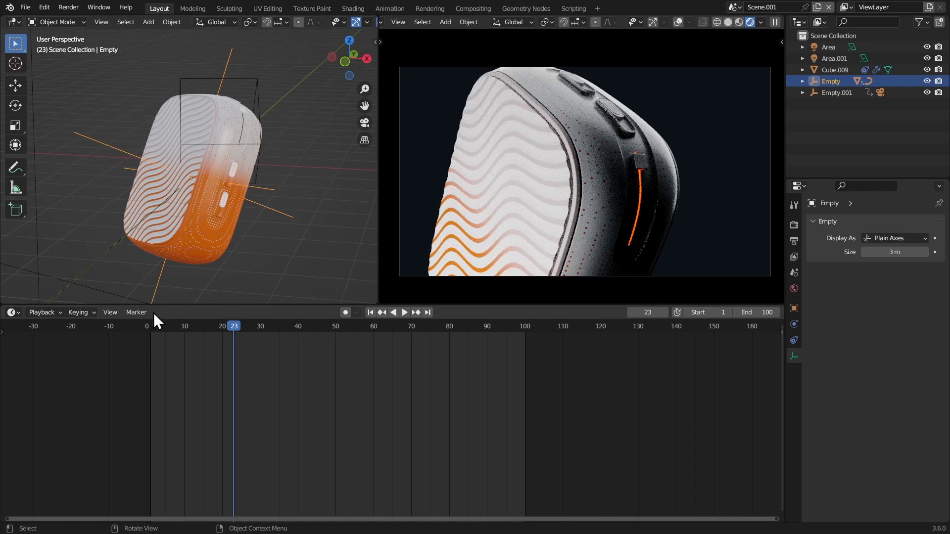
# Insert a transform keyframe for the device's plain-axes empty at frame 1
pyautogui.click(150, 328)
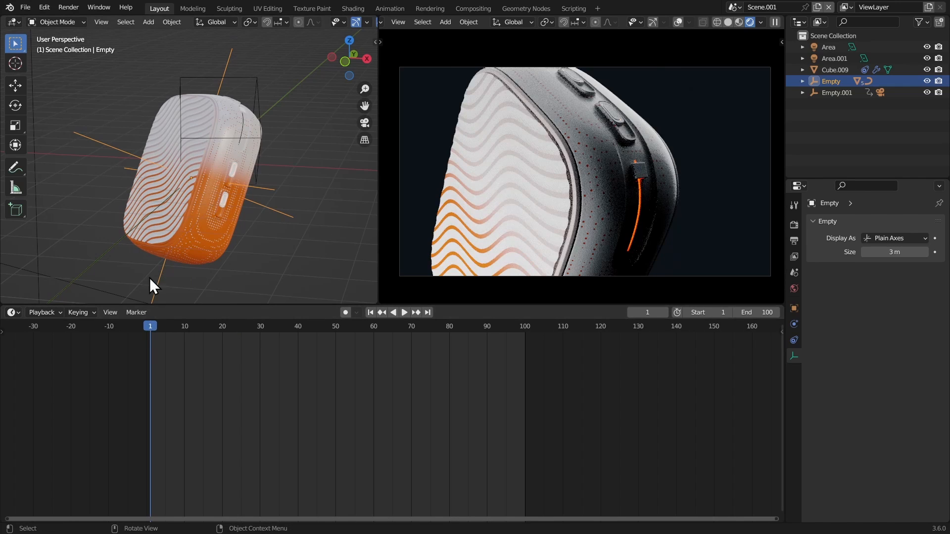
pyautogui.press('i')
pyautogui.click(86, 186)
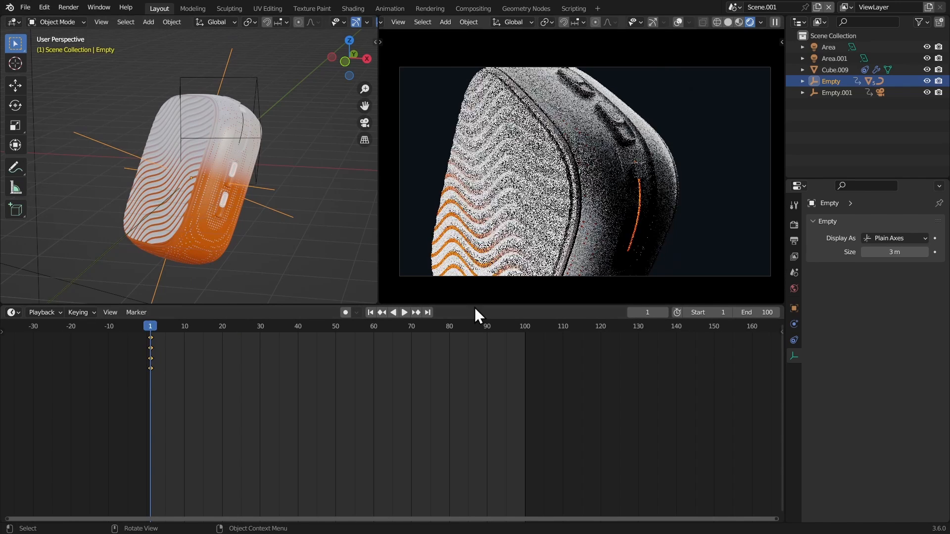
# At frame 100, rotate the device's plain-axes empty about -11 degrees around its local Z axis and keyframe it
pyautogui.click(525, 327)
pyautogui.press('r')
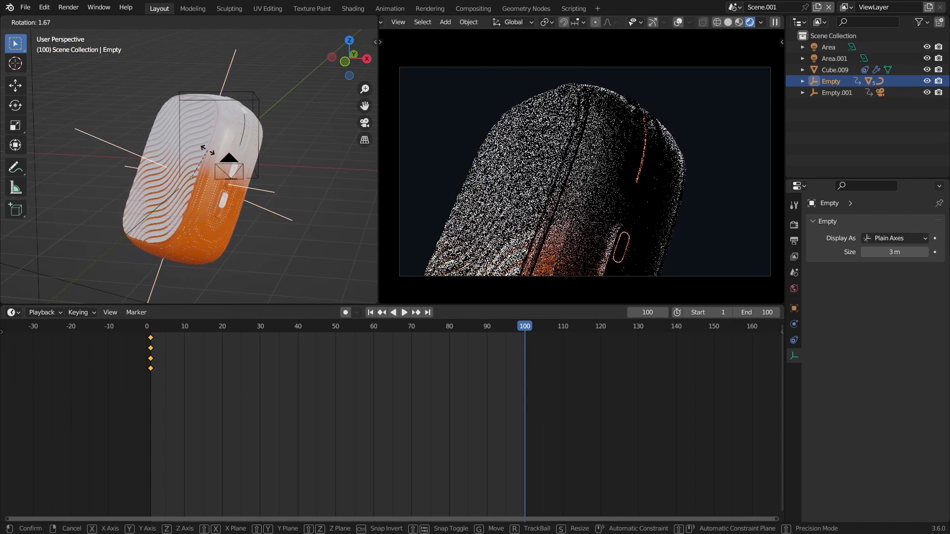
pyautogui.press('z')
pyautogui.press('z')
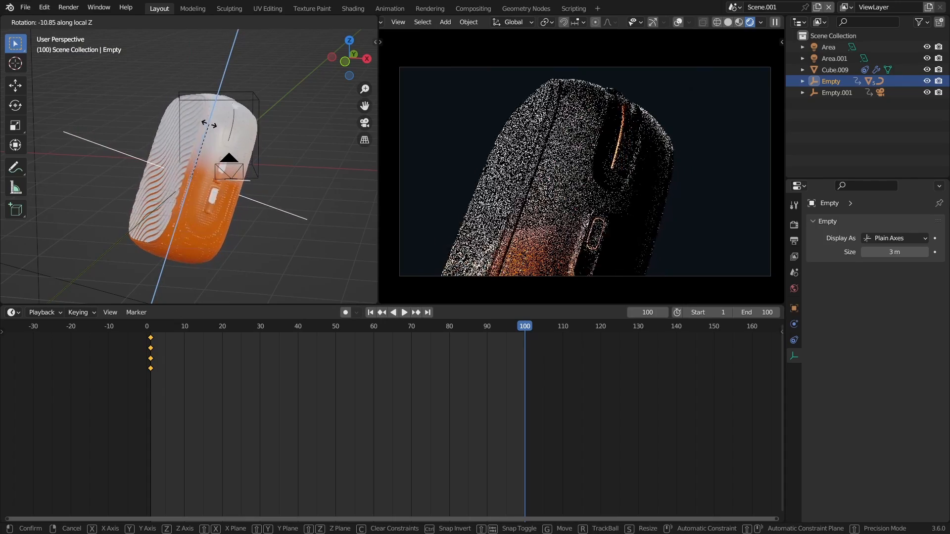
pyautogui.click(218, 119)
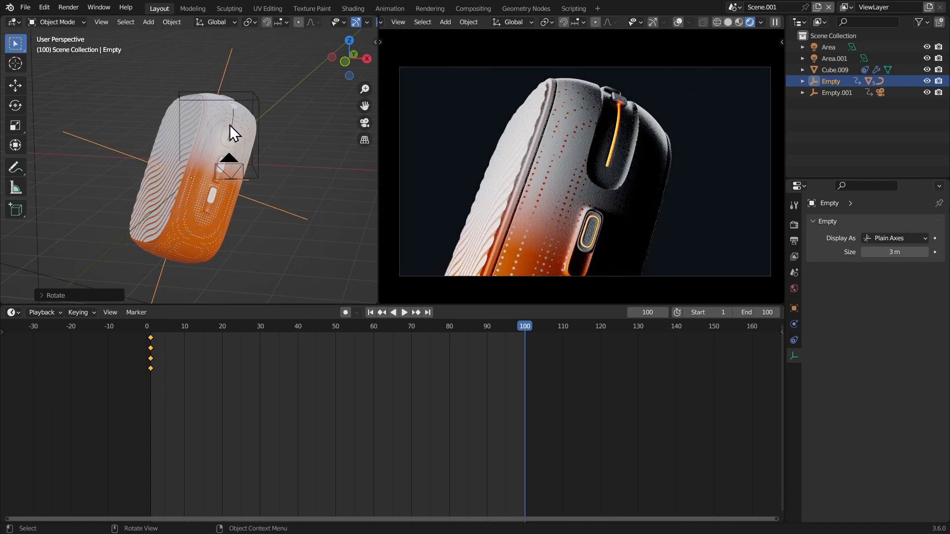
pyautogui.press('i')
pyautogui.click(233, 129)
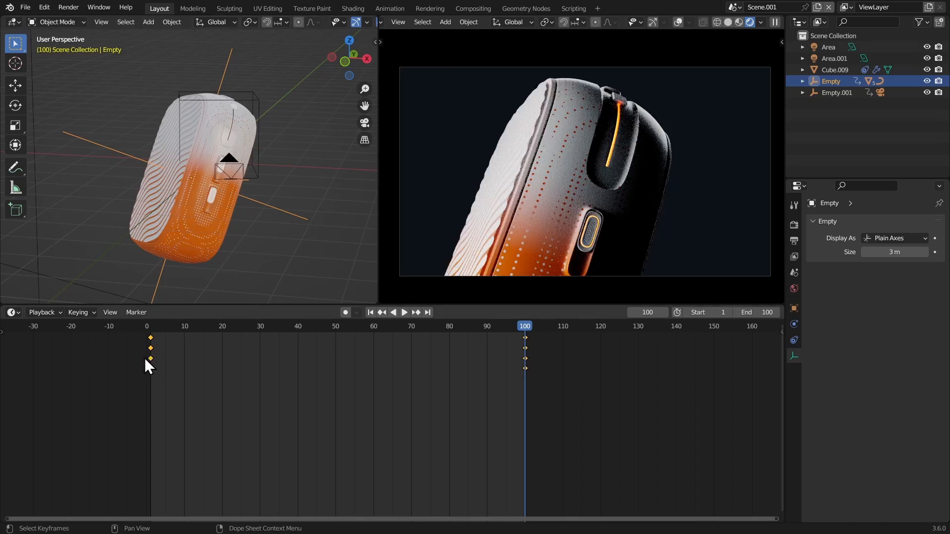
# Play the animation from frame 1 to check the combined camera and device rotation
pyautogui.click(151, 325)
pyautogui.press('space')
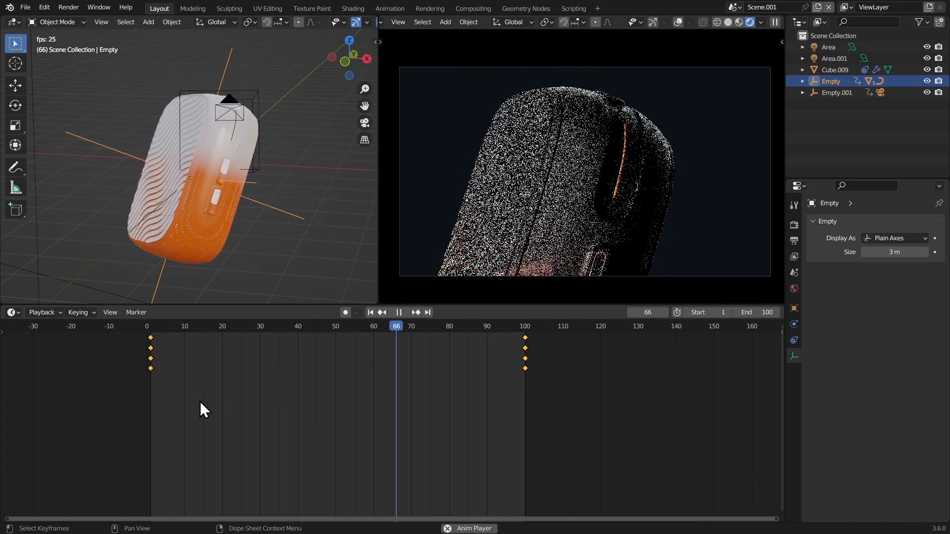
pyautogui.press('space')
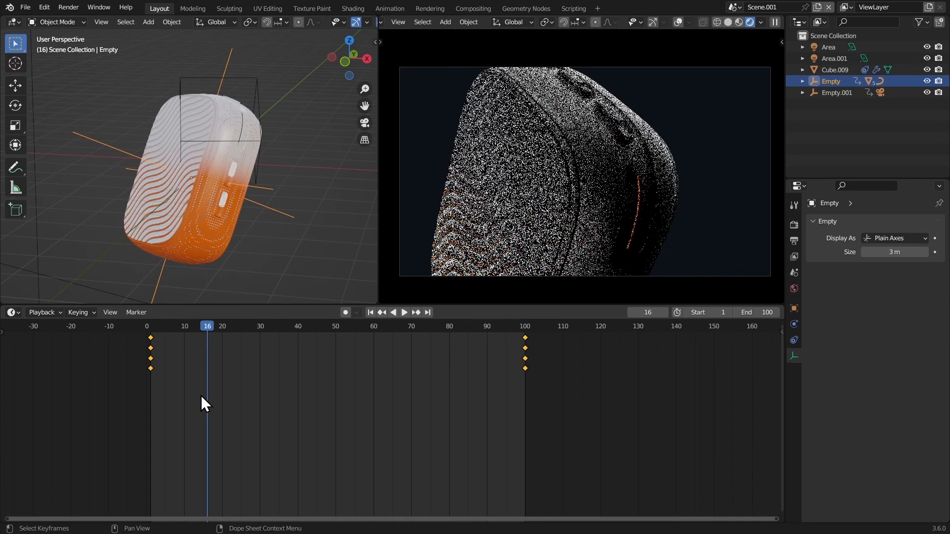
# Reposition the large area light, Area, and set its power to 1000 W
pyautogui.moveTo(192, 191); pyautogui.dragTo(197, 213, button='middle')
pyautogui.scroll(-5, 178, 162)
pyautogui.scroll(-3, 224, 206)
pyautogui.click(199, 194)
pyautogui.press('h')
pyautogui.hotkey('alt', 'h')
pyautogui.press('g')
pyautogui.click(170, 213)
pyautogui.doubleClick(895, 300)
pyautogui.write('300s')
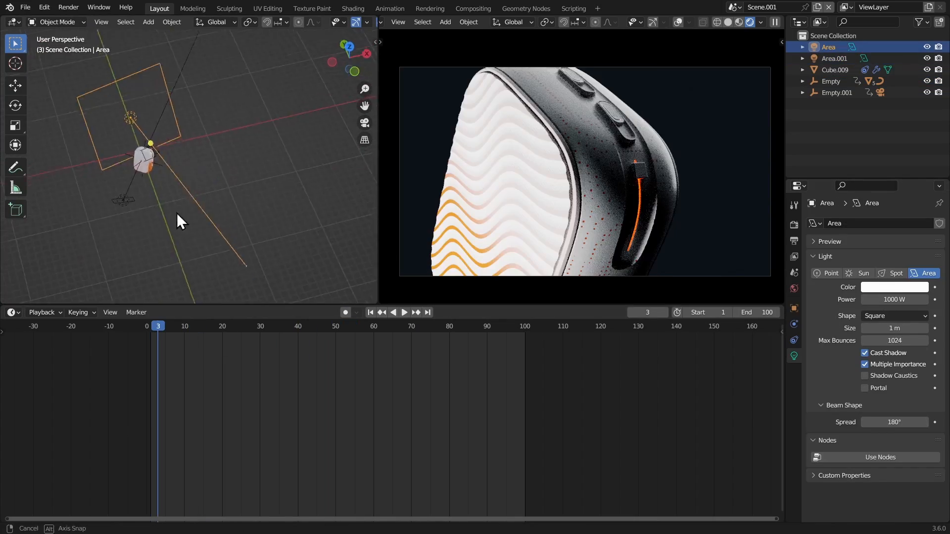
# Duplicate the large area light, place the copy on another side of the device and rotate it about the global Z axis
pyautogui.moveTo(176, 213); pyautogui.dragTo(292, 182, button='middle')
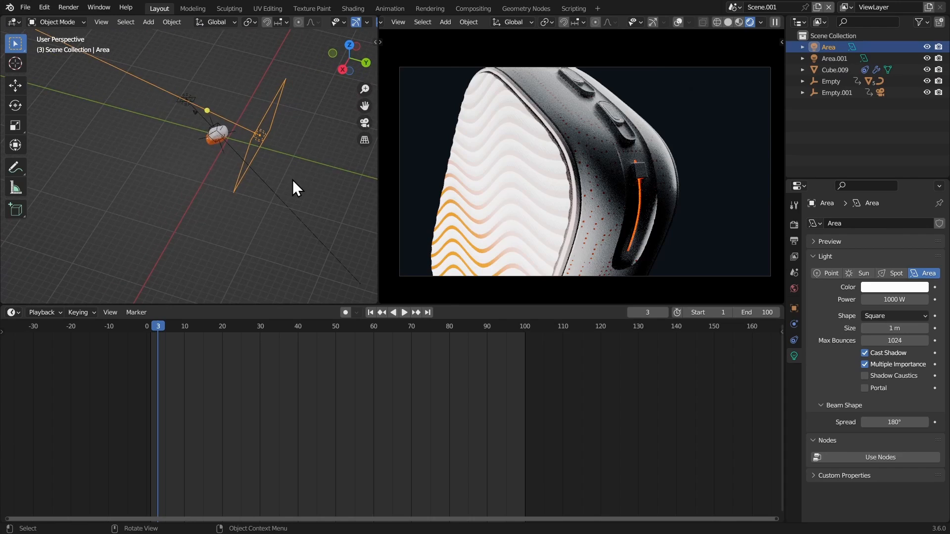
pyautogui.hotkey('shift', 'd')
pyautogui.click(231, 224)
pyautogui.press('r')
pyautogui.press('z')
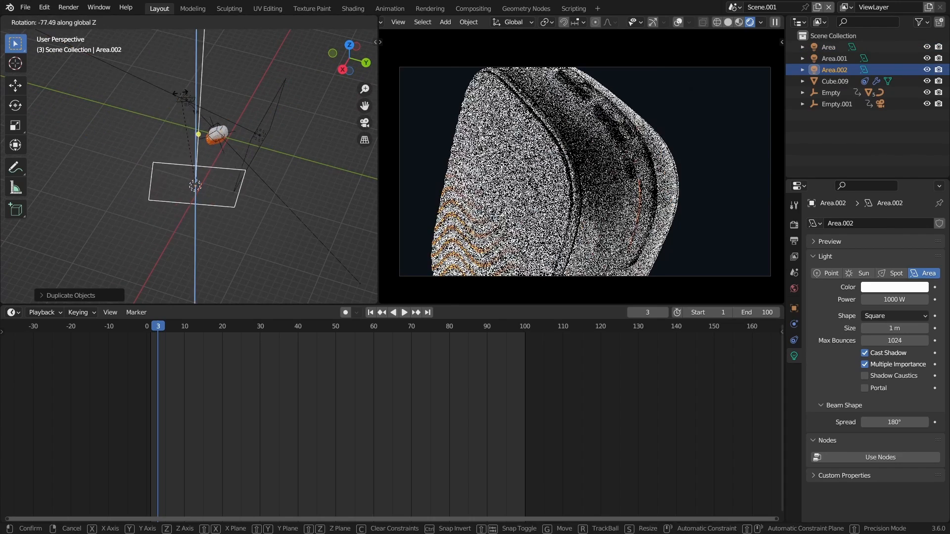
pyautogui.click(178, 130)
# Set the power of the small area light, Area.001, to 50 W and play the animation to check the lighting
pyautogui.moveTo(177, 130); pyautogui.dragTo(224, 138, button='middle')
pyautogui.moveTo(145, 128); pyautogui.dragTo(130, 111, button='middle')
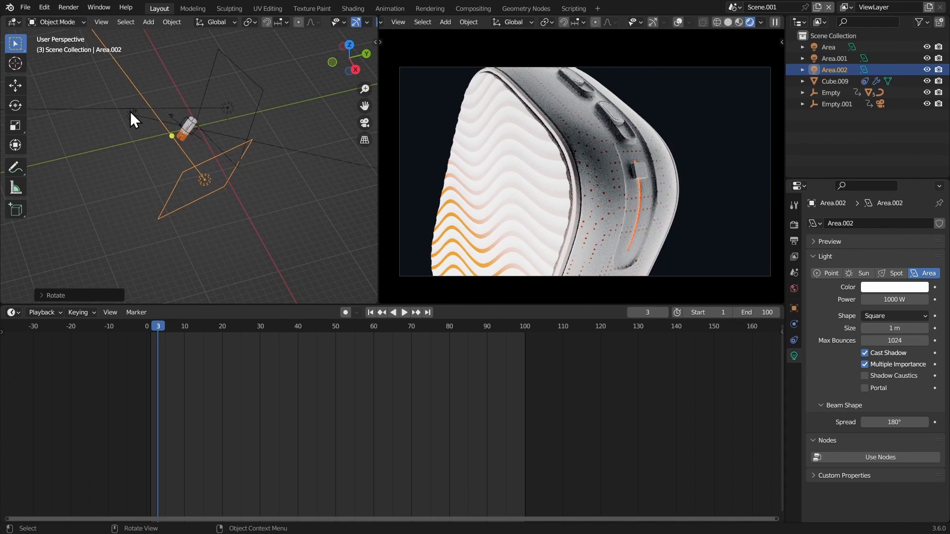
pyautogui.click(132, 114)
pyautogui.hotkey('ctrl', 'z')
pyautogui.click(877, 299)
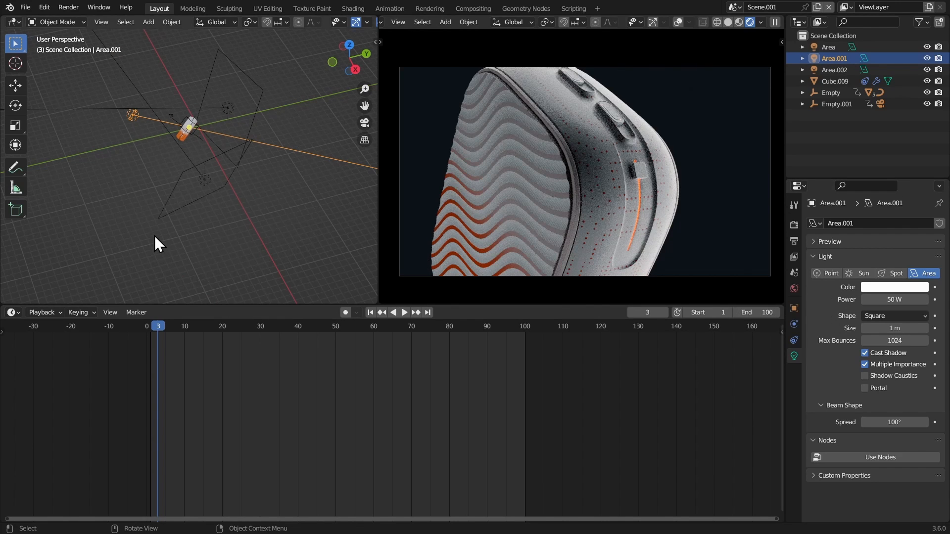
pyautogui.press('space')
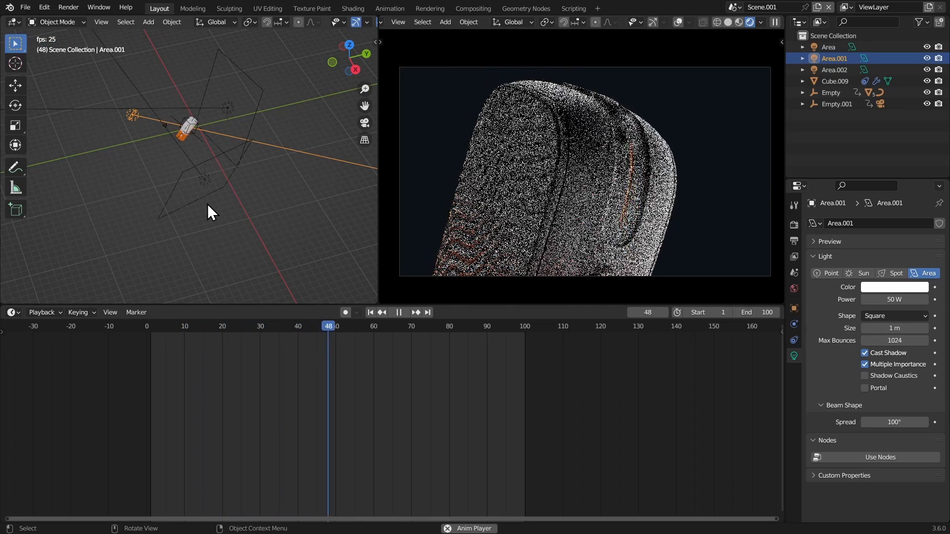
pyautogui.press('space')
# Select the slider block on the device and keyframe its Follow Path offset of -17.800 at frame 20
pyautogui.moveTo(207, 204); pyautogui.dragTo(282, 208, button='middle')
pyautogui.scroll(4, 190, 215)
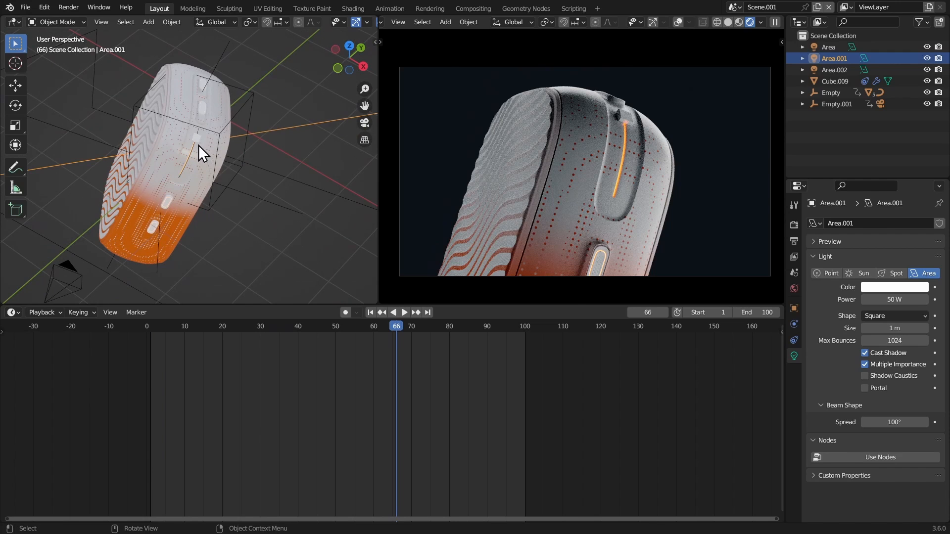
pyautogui.click(196, 138)
pyautogui.press('KP_Decimal')
pyautogui.scroll(-2, 233, 124)
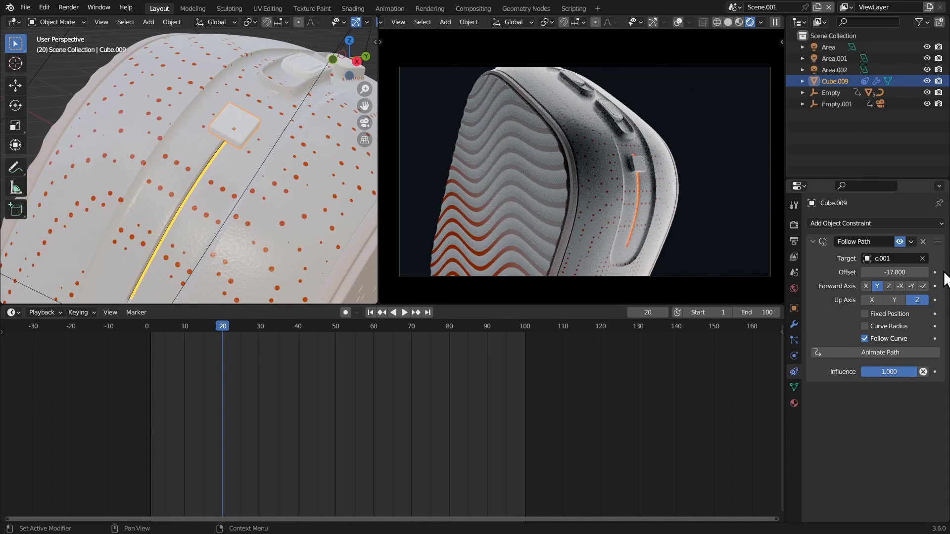
pyautogui.click(934, 273)
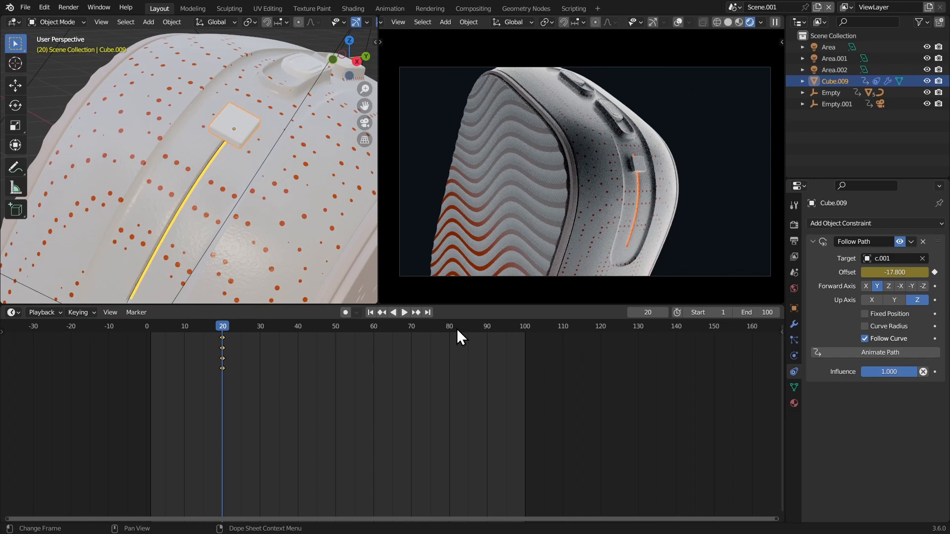
# Set the slider block's Follow Path offset to -86.000 at frame 80 and keyframe it
pyautogui.moveTo(456, 329)
pyautogui.mouseDown()
pyautogui.moveTo(470, 331)
pyautogui.moveTo(453, 333)
pyautogui.mouseUp()
pyautogui.moveTo(895, 272); pyautogui.dragTo(543, 304)
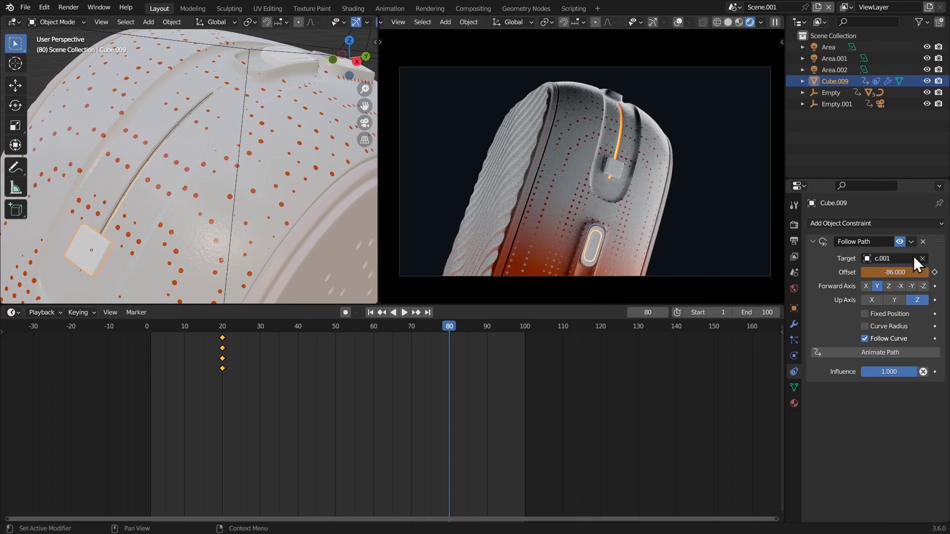
pyautogui.click(935, 273)
# Save the file and play the animation from the start in a maximized camera view to check the slider's motion
pyautogui.moveTo(208, 202); pyautogui.dragTo(239, 198, button='middle')
pyautogui.click(155, 328)
pyautogui.hotkey('ctrl', 'space')
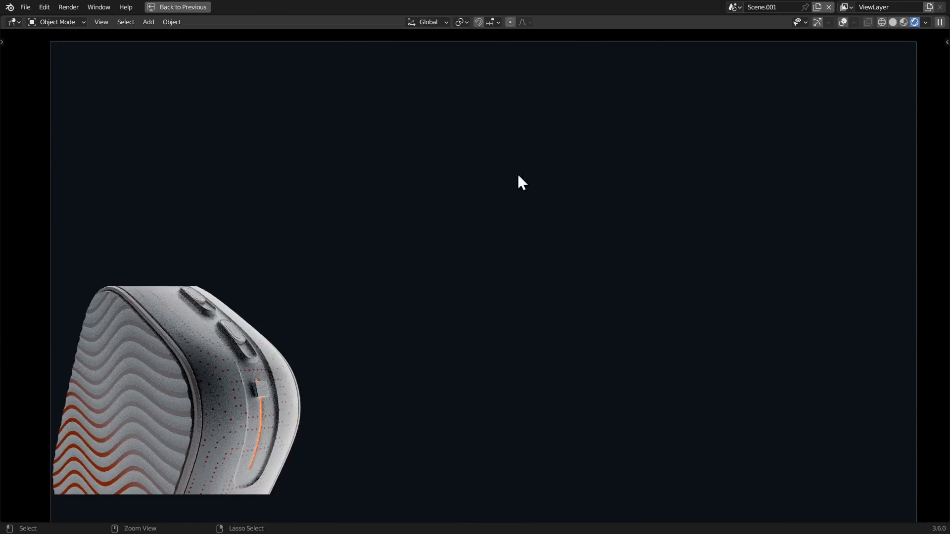
pyautogui.hotkey('ctrl', 's')
pyautogui.scroll(-1, 483, 242)
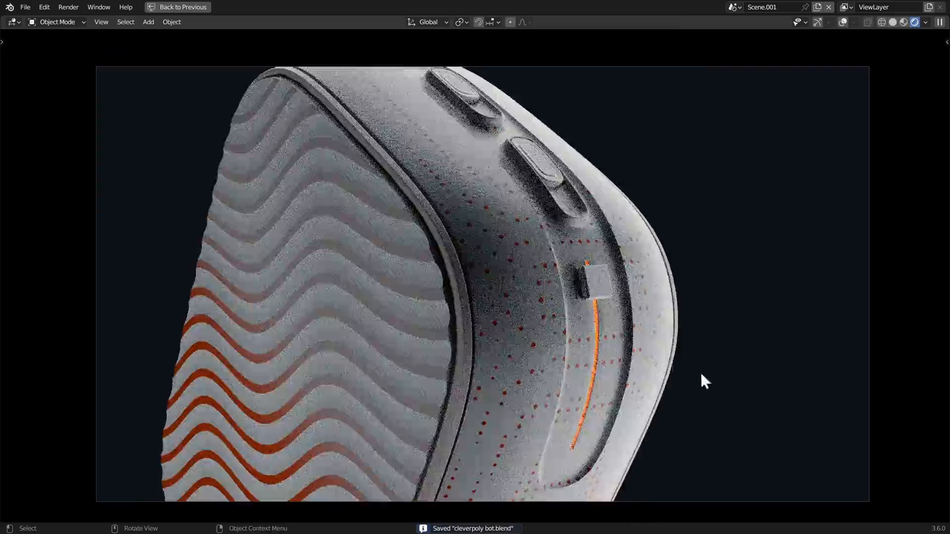
pyautogui.press('space')
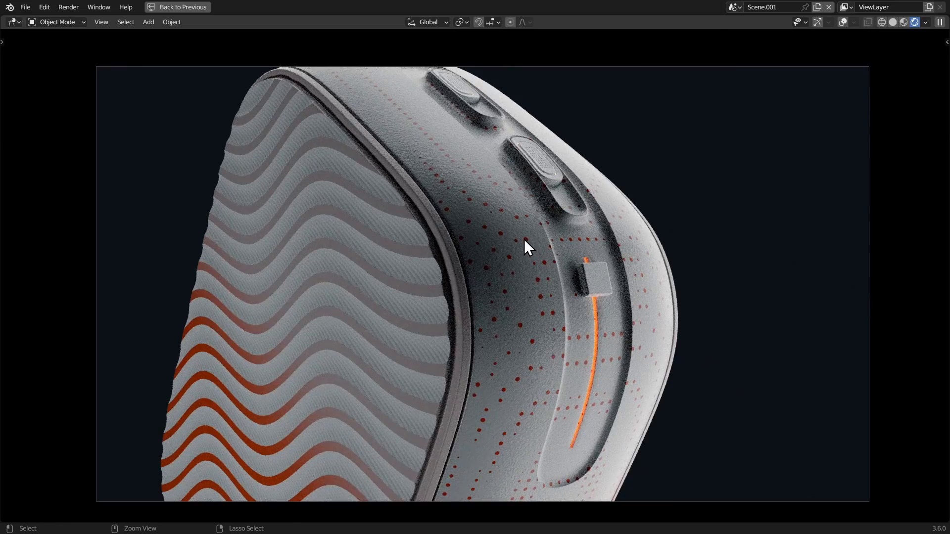
pyautogui.hotkey('ctrl', 'space')
# Switch from Scene.001 back to the first scene, Scene, and change the viewport shading to solid
pyautogui.scroll(-3, 323, 220)
pyautogui.moveTo(322, 221)
pyautogui.mouseDown(button='middle')
pyautogui.moveTo(311, 233)
pyautogui.moveTo(307, 212)
pyautogui.moveTo(330, 168)
pyautogui.moveTo(257, 189)
pyautogui.moveTo(254, 215)
pyautogui.moveTo(301, 219)
pyautogui.moveTo(322, 205)
pyautogui.mouseUp(button='middle')
pyautogui.click(307, 211)
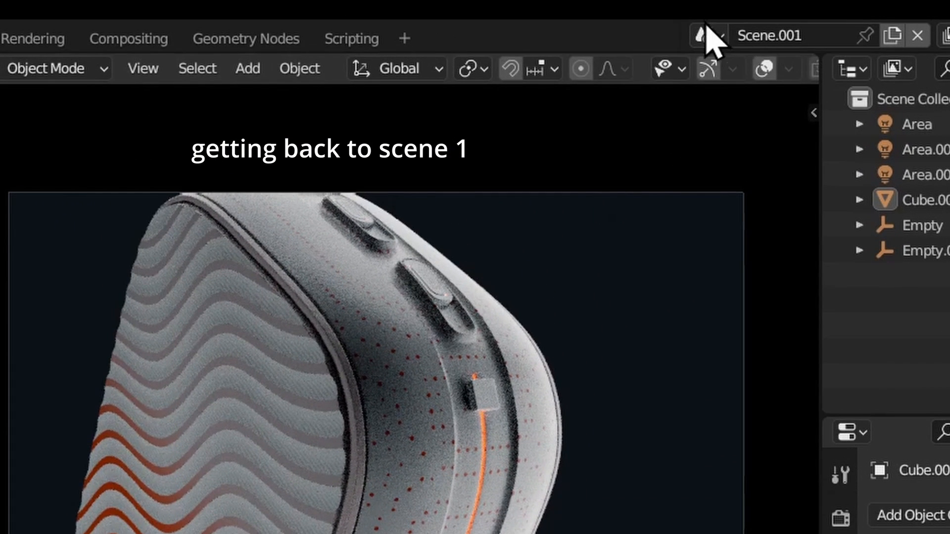
pyautogui.click(713, 30)
pyautogui.click(722, 74)
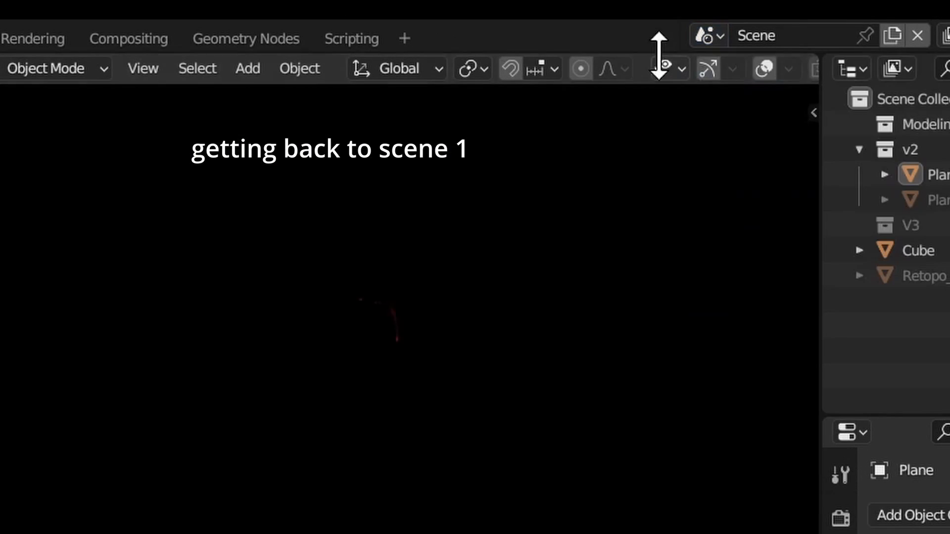
pyautogui.press('z')
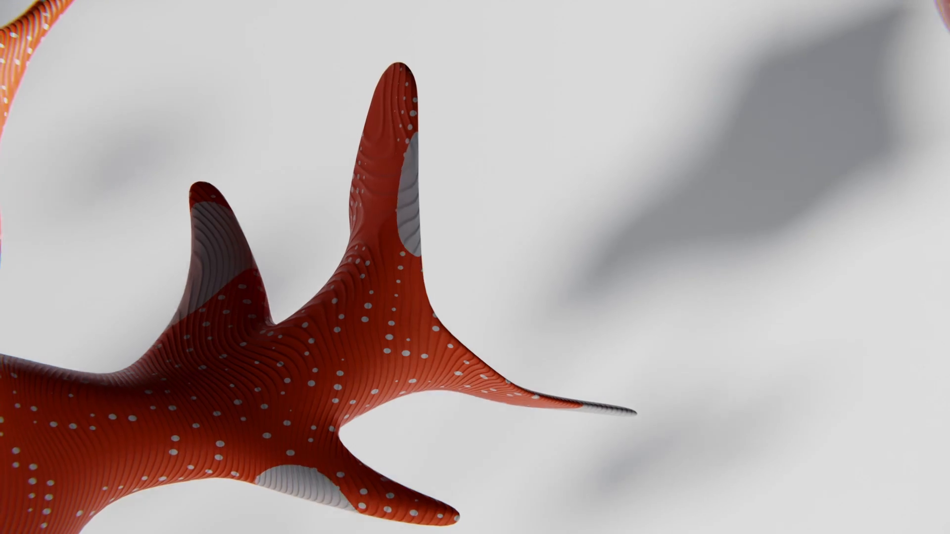
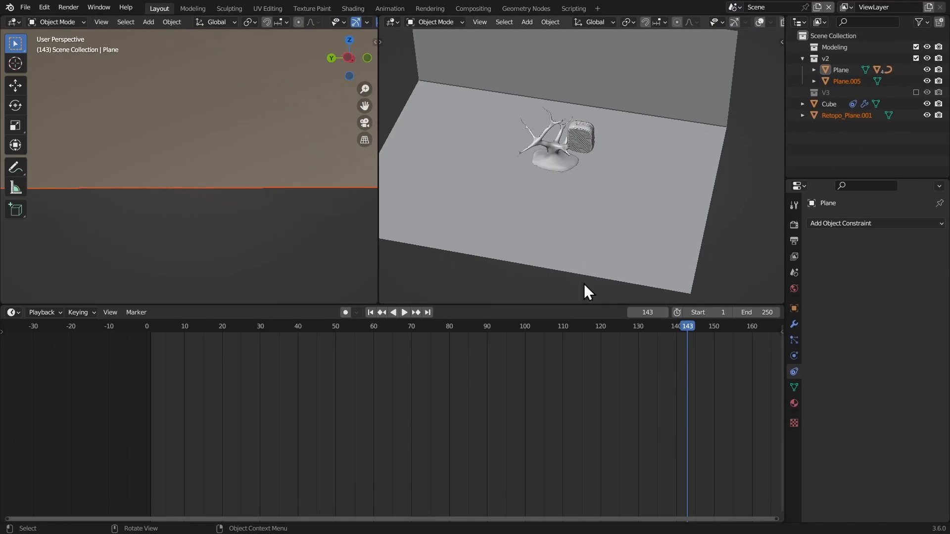
# Turn on viewport overlays, frame the tree and device, and add a camera that matches the current view as the active camera
pyautogui.moveTo(547, 236); pyautogui.dragTo(710, 78, button='middle')
pyautogui.click(759, 21)
pyautogui.keyDown('shift'); pyautogui.moveTo(587, 221); pyautogui.dragTo(611, 164, button='middle'); pyautogui.keyUp('shift')
pyautogui.click(643, 262)
pyautogui.scroll(1, 627, 198)
pyautogui.scroll(2, 626, 199)
pyautogui.moveTo(626, 199); pyautogui.dragTo(647, 165, button='middle')
pyautogui.hotkey('shift', 'a')
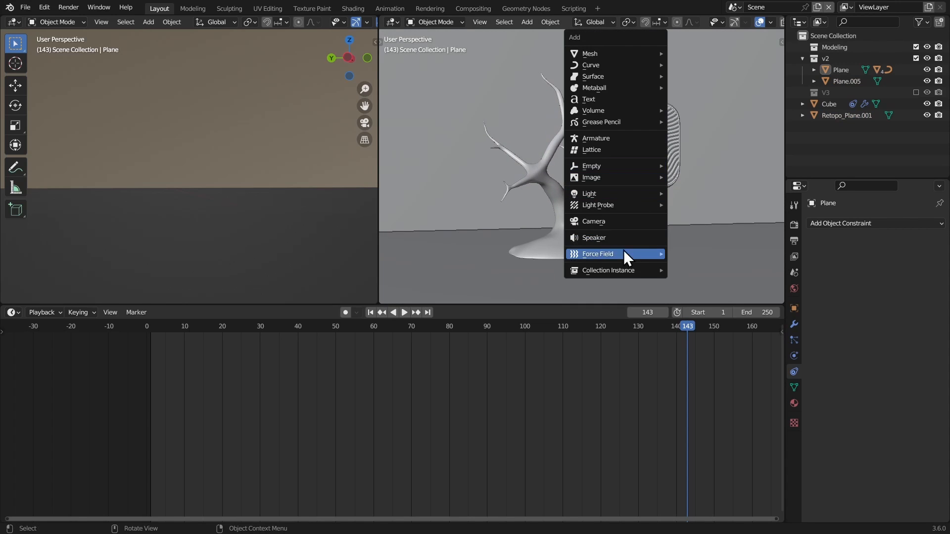
pyautogui.click(614, 223)
pyautogui.keyDown('shift'); pyautogui.moveTo(614, 224); pyautogui.dragTo(601, 181, button='middle'); pyautogui.keyUp('shift')
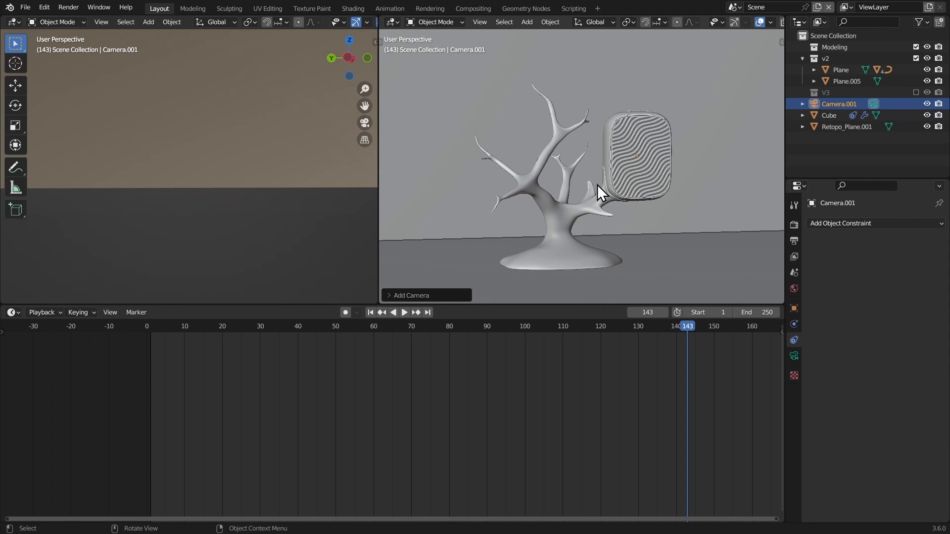
pyautogui.press('ctrl+KP_0')
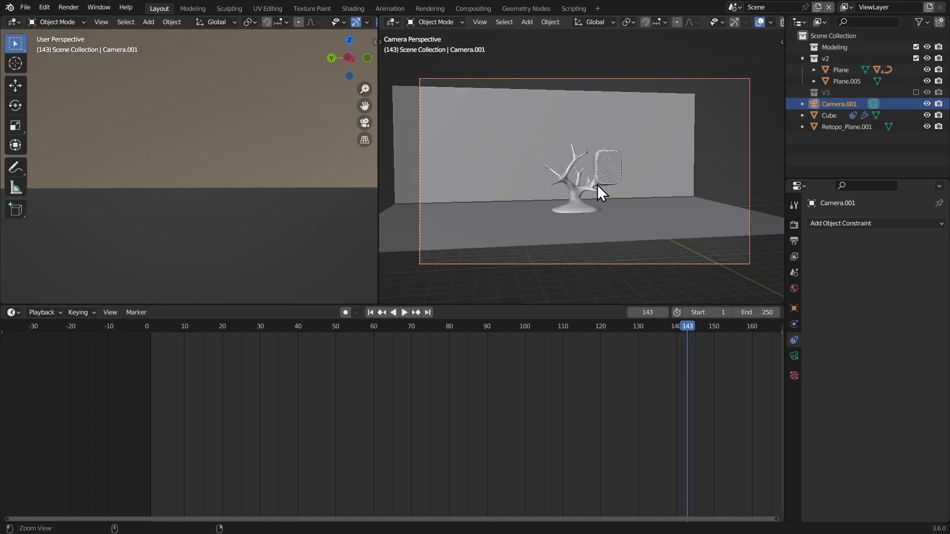
# Set the new camera's focal length to 200 mm
pyautogui.click(795, 359)
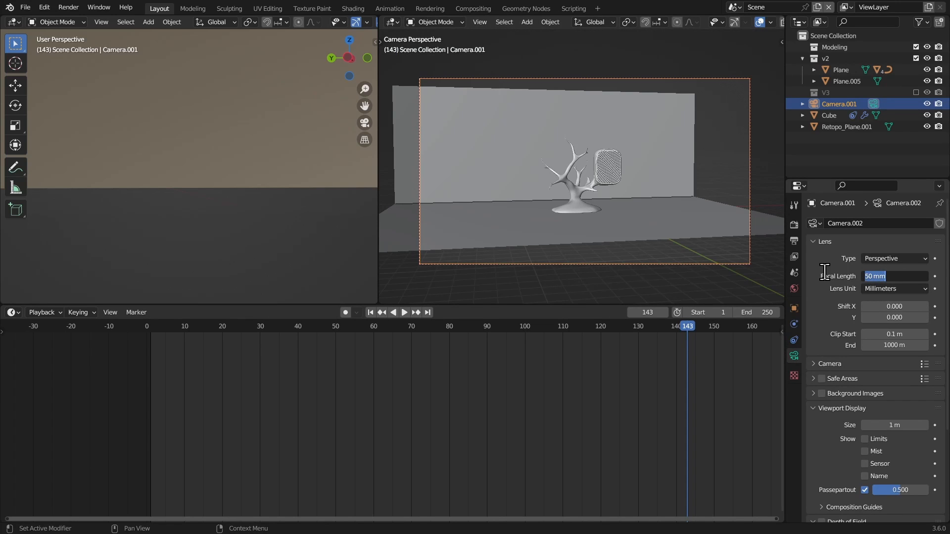
pyautogui.write('20')
pyautogui.write('0')
pyautogui.press('Return')
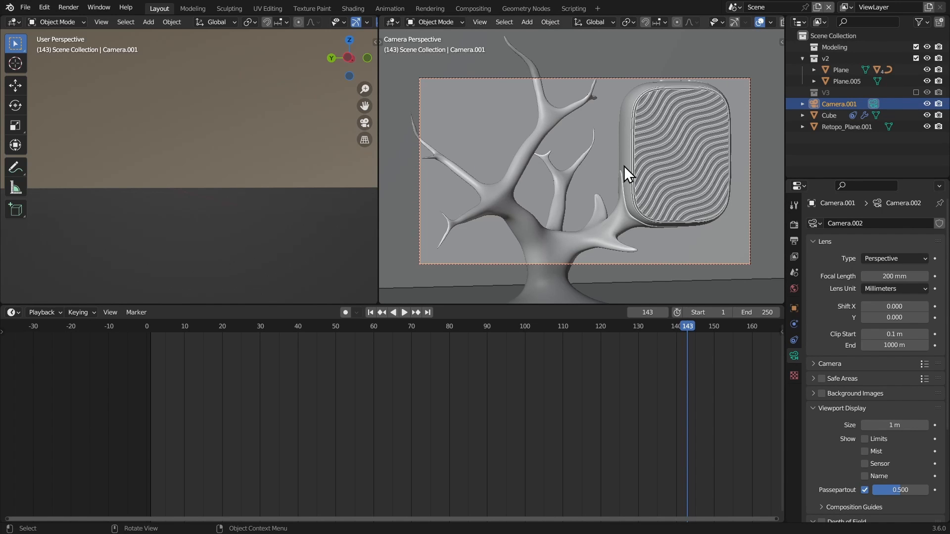
# Move the camera back along its local Z axis and reposition it so the whole tree and device fit in frame
pyautogui.press('g')
pyautogui.click(543, 497)
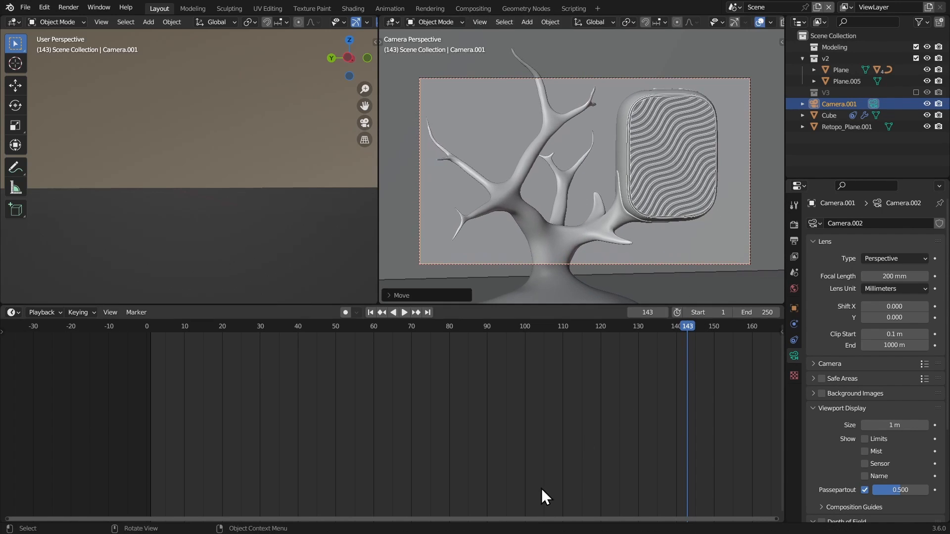
pyautogui.press('g')
pyautogui.press('z')
pyautogui.press('z')
pyautogui.click(562, 328)
pyautogui.moveTo(212, 109); pyautogui.dragTo(249, 158, button='middle')
pyautogui.press('g')
pyautogui.press('z')
pyautogui.press('z')
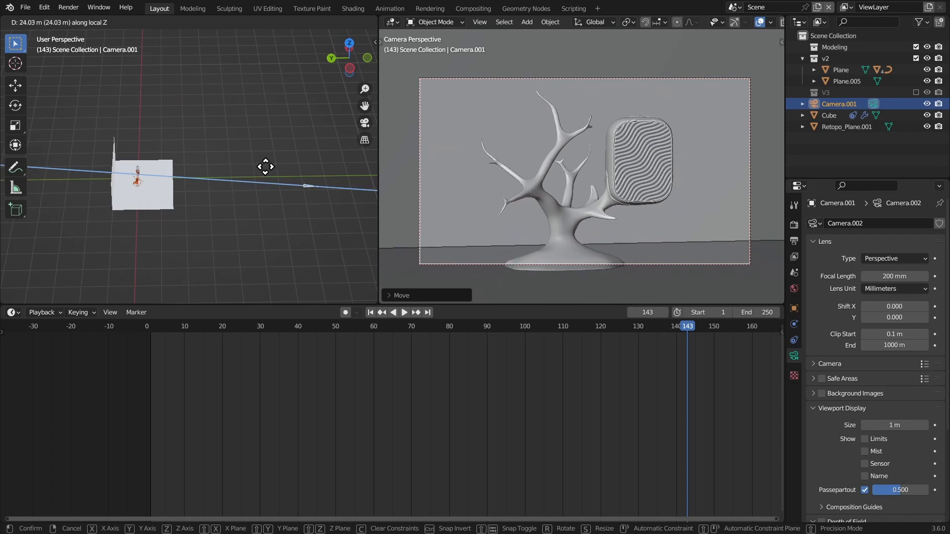
pyautogui.click(373, 195)
pyautogui.press('g')
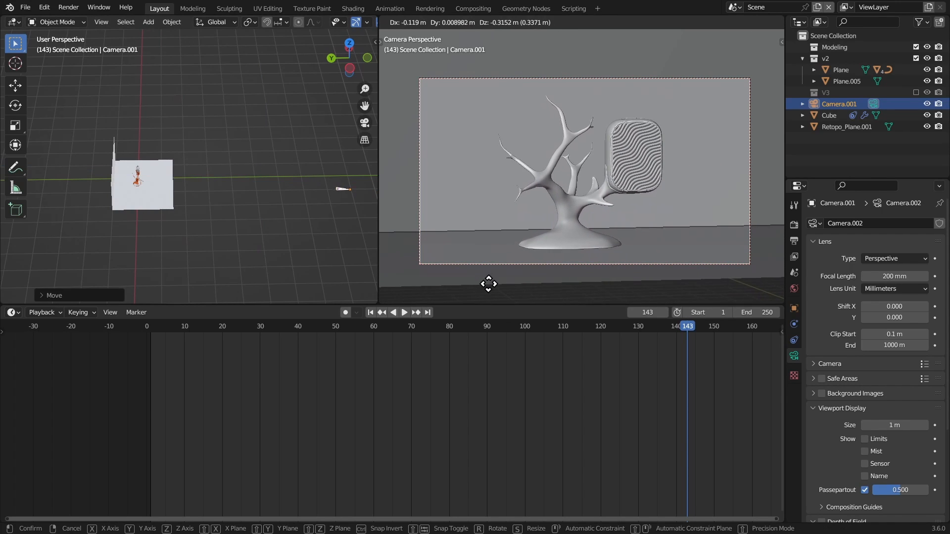
pyautogui.click(464, 383)
# Set the free viewport to solid shading and the camera viewport to Material Preview
pyautogui.moveTo(202, 232); pyautogui.dragTo(141, 228, button='middle')
pyautogui.keyDown('ctrl'); pyautogui.moveTo(250, 201); pyautogui.dragTo(256, 159, button='middle'); pyautogui.keyUp('ctrl')
pyautogui.moveTo(317, 215); pyautogui.dragTo(247, 232, button='middle')
pyautogui.keyDown('ctrl'); pyautogui.moveTo(247, 230); pyautogui.dragTo(241, 173, button='middle'); pyautogui.keyUp('ctrl')
pyautogui.moveTo(283, 198)
pyautogui.keyDown('shift'); pyautogui.mouseDown(button='middle')
pyautogui.moveTo(258, 181)
pyautogui.moveTo(163, 162)
pyautogui.mouseUp(button='middle'); pyautogui.keyUp('shift')
pyautogui.press('z')
pyautogui.click(589, 95)
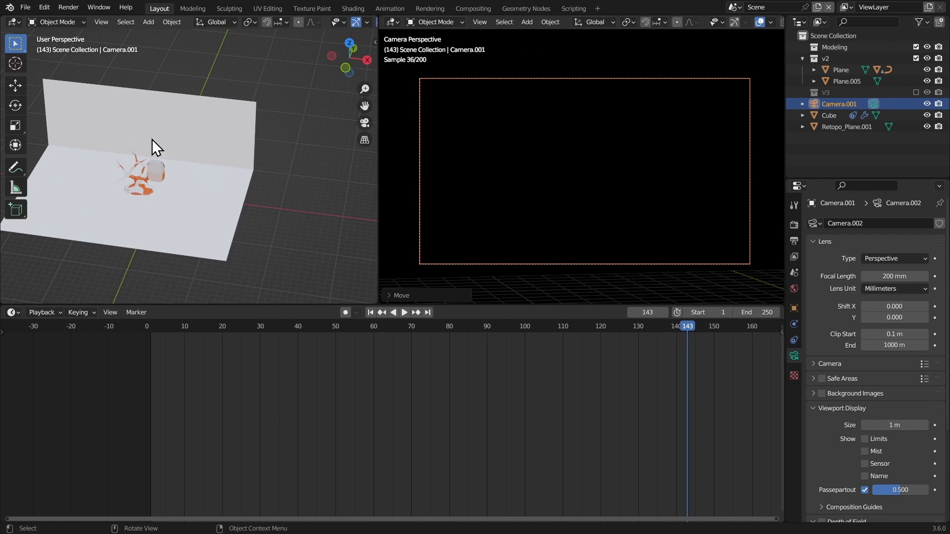
pyautogui.press('z')
pyautogui.click(545, 319)
pyautogui.press('z')
pyautogui.click(585, 218)
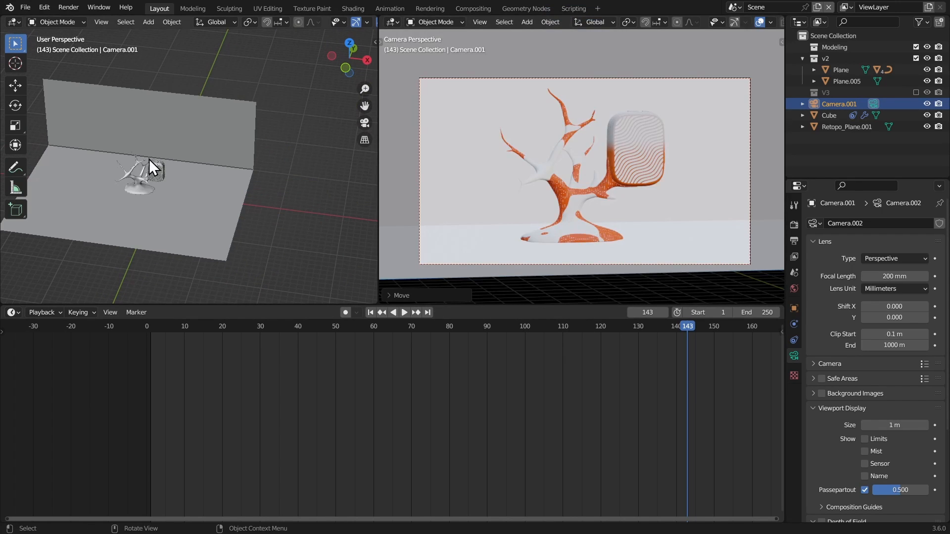
# Add a spot light, rotate it to point toward the tree and device, and move it away along its local Z axis
pyautogui.moveTo(149, 159); pyautogui.dragTo(211, 132, button='middle')
pyautogui.hotkey('shift', 'a')
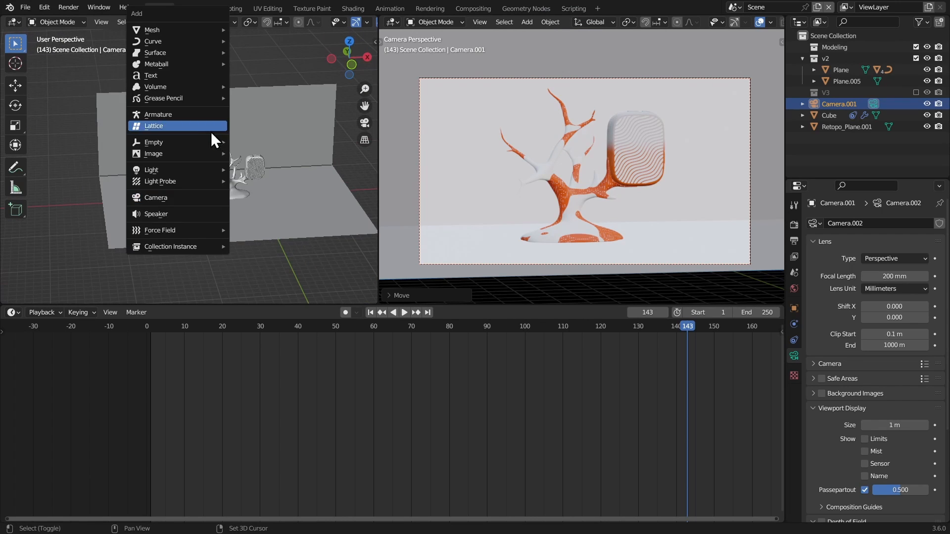
pyautogui.moveTo(180, 169)
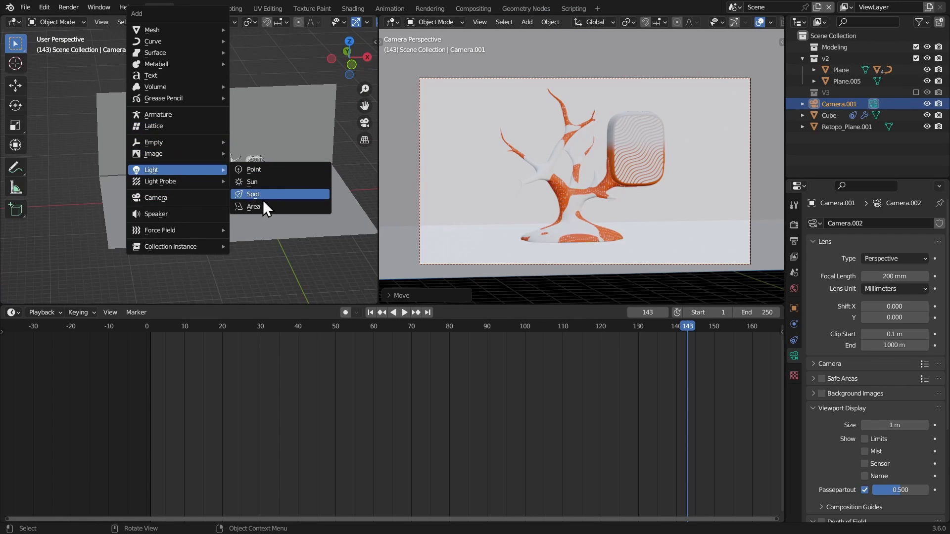
pyautogui.click(263, 194)
pyautogui.moveTo(245, 146); pyautogui.dragTo(316, 217, button='middle')
pyautogui.press('r')
pyautogui.press('r')
pyautogui.click(297, 240)
pyautogui.press('g')
pyautogui.press('z')
pyautogui.press('z')
pyautogui.click(316, 165)
# Fine-tune the spot light's rotation and position toward the tree and set its power to 30000 W
pyautogui.moveTo(249, 145); pyautogui.dragTo(137, 144, button='middle')
pyautogui.press('r')
pyautogui.press('r')
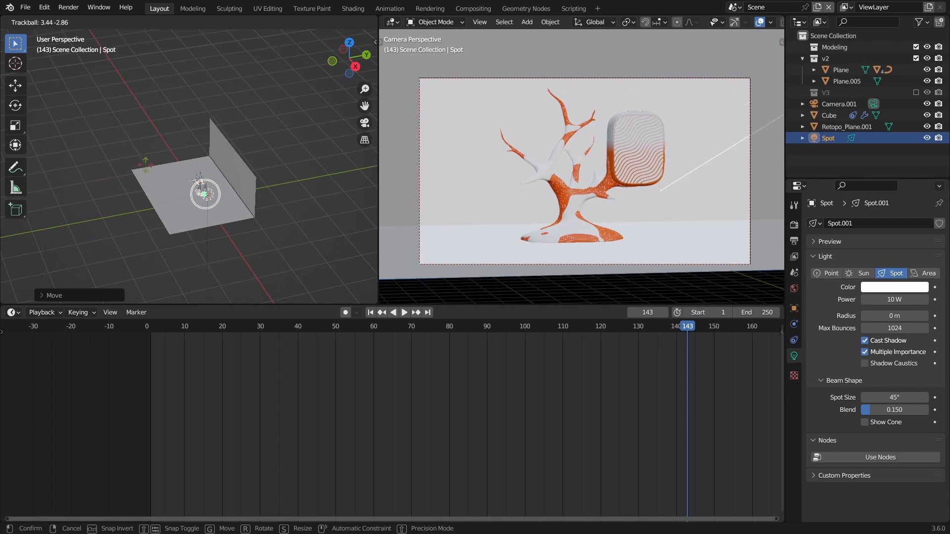
pyautogui.click(141, 162)
pyautogui.press('g')
pyautogui.click(138, 168)
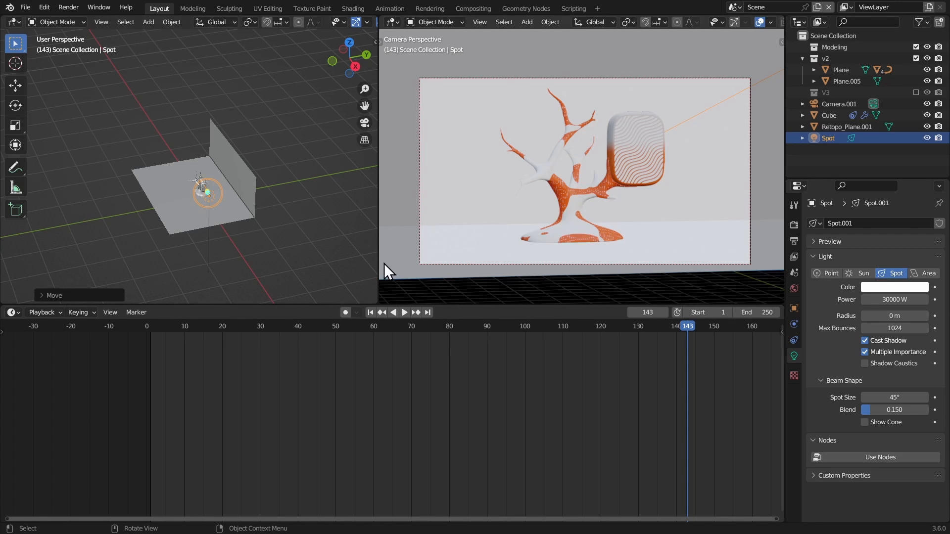
# Set the camera's passepartout opacity to 1.000 and enlarge the camera frame in the viewport
pyautogui.click(427, 268)
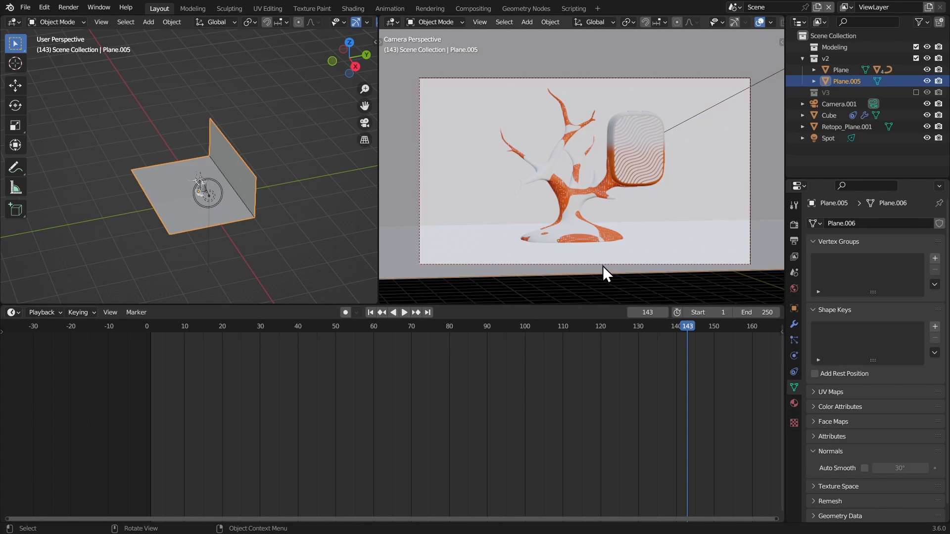
pyautogui.click(542, 266)
pyautogui.scroll(-3, 840, 412)
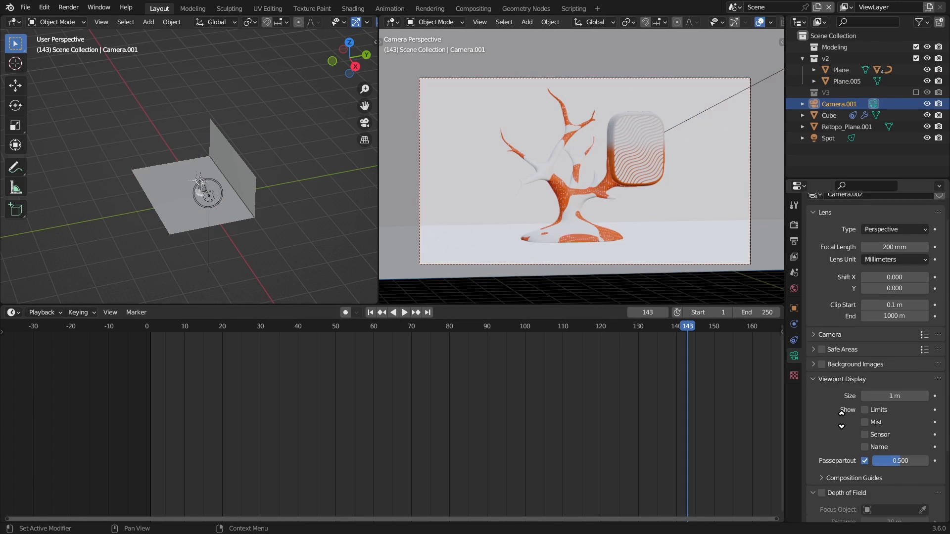
pyautogui.moveTo(883, 410); pyautogui.dragTo(926, 409)
pyautogui.keyDown('ctrl'); pyautogui.moveTo(562, 204); pyautogui.dragTo(554, 190, button='middle'); pyautogui.keyUp('ctrl')
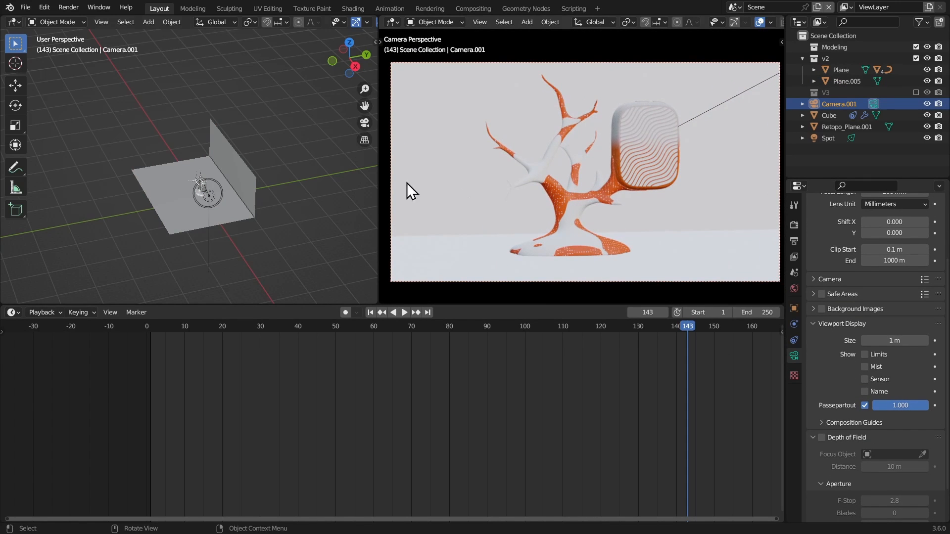
# Select the spot light and switch the camera viewport to Rendered shading
pyautogui.moveTo(347, 173); pyautogui.dragTo(281, 159, button='middle')
pyautogui.click(290, 132)
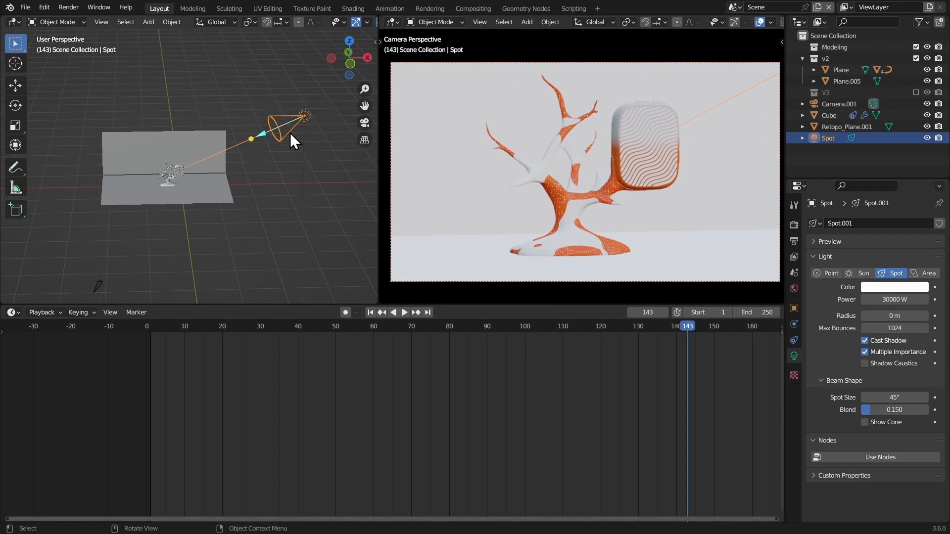
pyautogui.press('z')
pyautogui.click(594, 121)
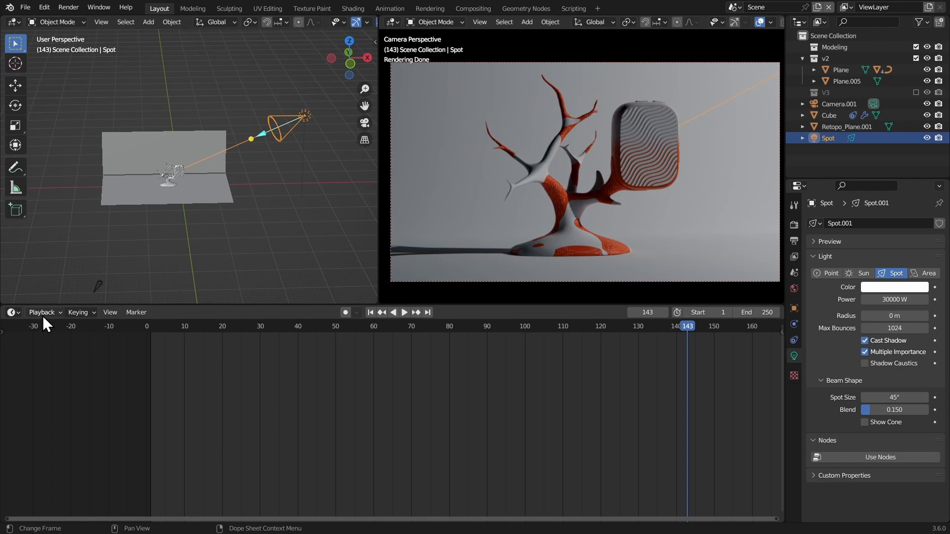
# Change the timeline area to the Shader Editor and enable nodes for the spot light
pyautogui.click(12, 312)
pyautogui.click(20, 418)
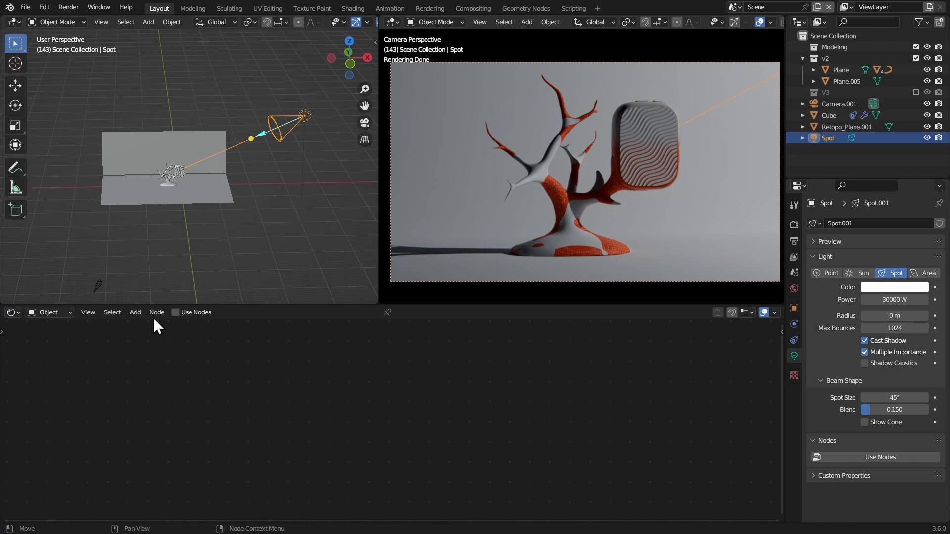
pyautogui.click(180, 311)
pyautogui.moveTo(305, 362); pyautogui.dragTo(168, 385, button='middle')
pyautogui.scroll(8, 238, 354)
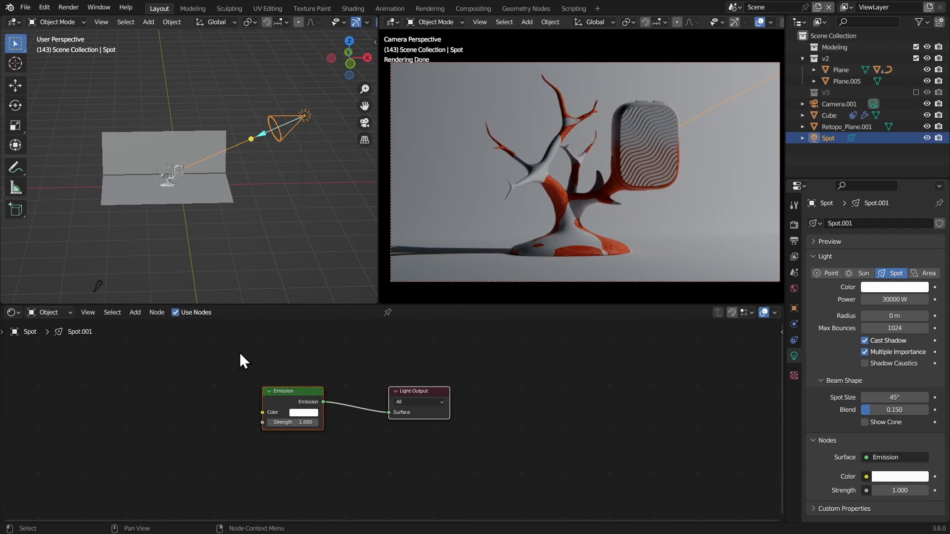
# Add a Noise Texture node before the Emission node in the spot light's node tree
pyautogui.moveTo(239, 352); pyautogui.dragTo(456, 383, button='middle')
pyautogui.moveTo(372, 387); pyautogui.dragTo(381, 388)
pyautogui.hotkey('shift', 'a')
pyautogui.click(364, 374)
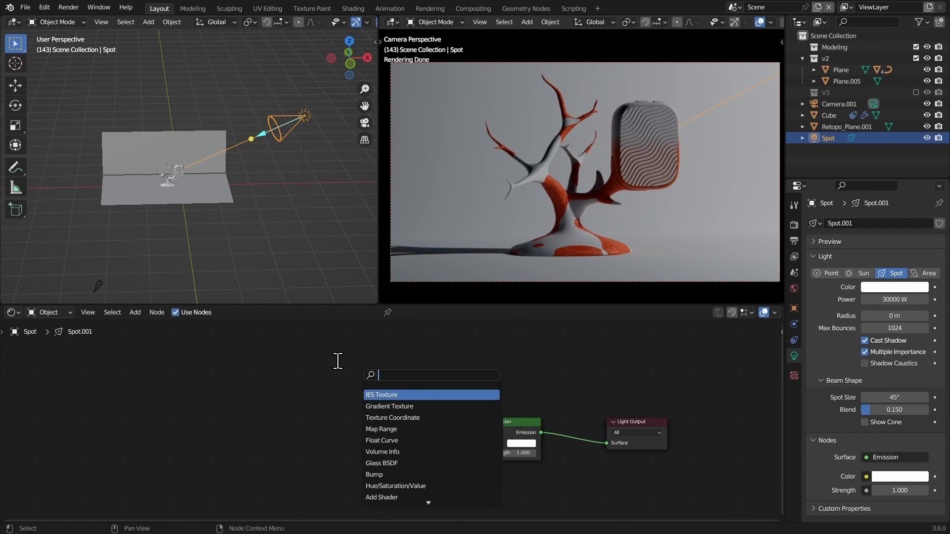
pyautogui.write('noi')
pyautogui.press('Return')
pyautogui.click(307, 382)
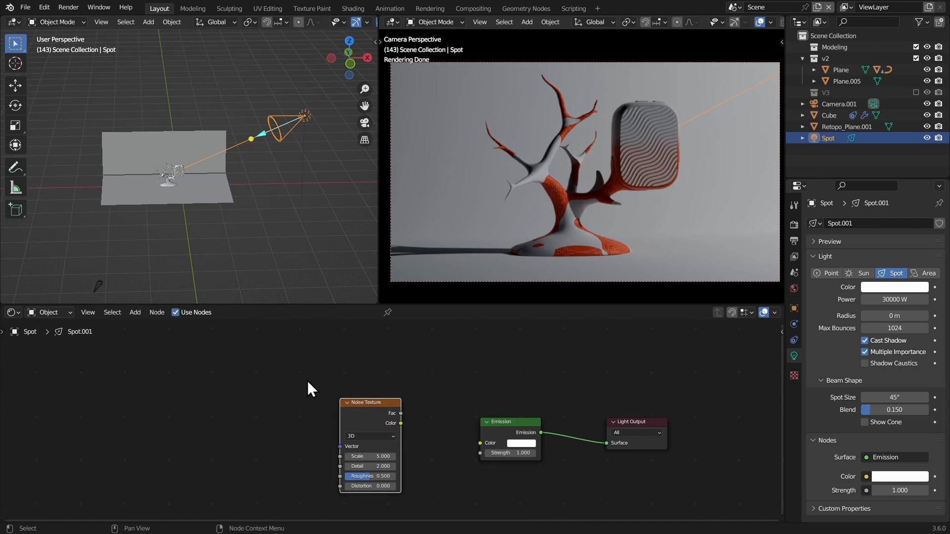
pyautogui.moveTo(304, 379); pyautogui.dragTo(307, 348, button='middle')
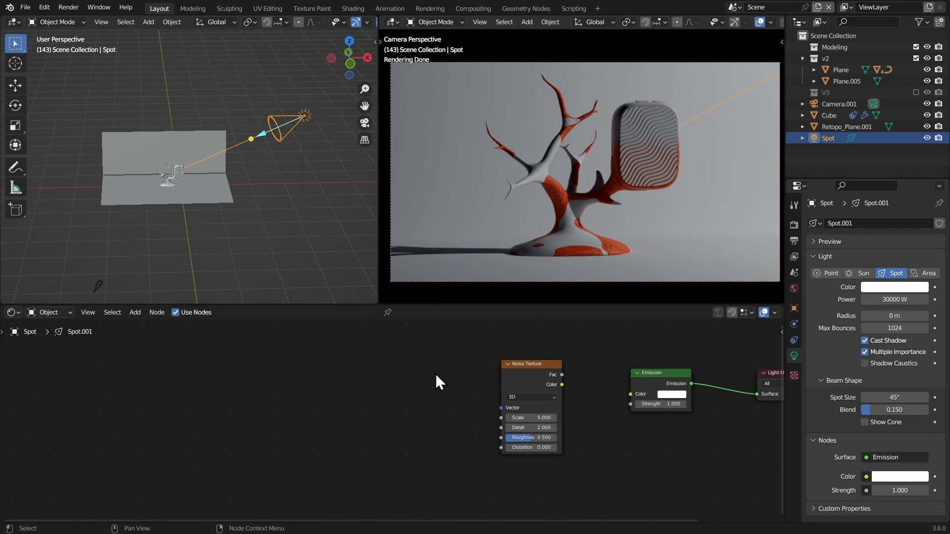
# Add a Texture Coordinate node feeding its Normal output into the Noise Texture's Vector, removing the Mapping node in between
pyautogui.hotkey('ctrl', 't')
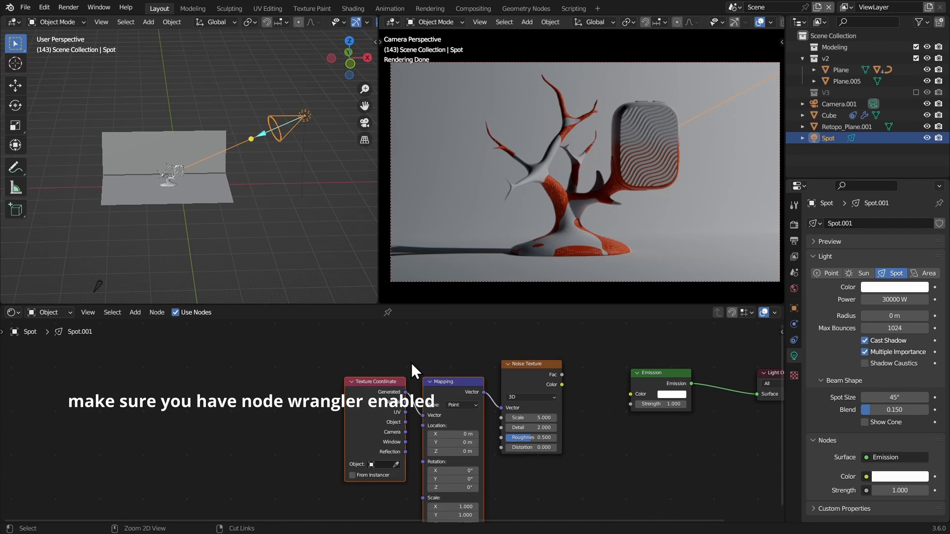
pyautogui.moveTo(433, 413); pyautogui.dragTo(429, 390)
pyautogui.hotkey('ctrl', 'x')
# Add a Greater Than math node after the Noise Texture's Fac output and connect its Value to the Emission node's Strength
pyautogui.moveTo(480, 368); pyautogui.dragTo(440, 362, button='middle')
pyautogui.moveTo(482, 361); pyautogui.dragTo(510, 391)
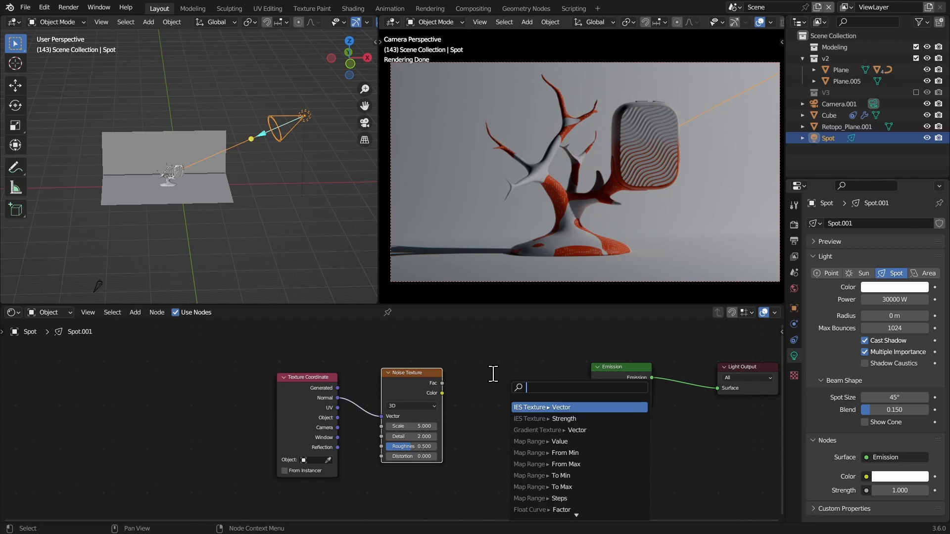
pyautogui.write('grea')
pyautogui.press('Return')
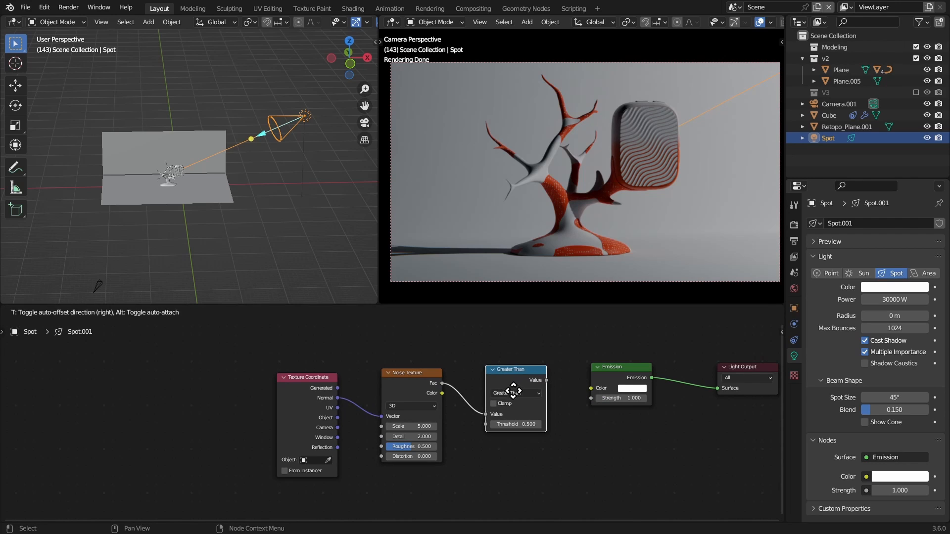
pyautogui.click(505, 381)
pyautogui.click(519, 398)
pyautogui.moveTo(523, 361); pyautogui.dragTo(481, 356, button='middle')
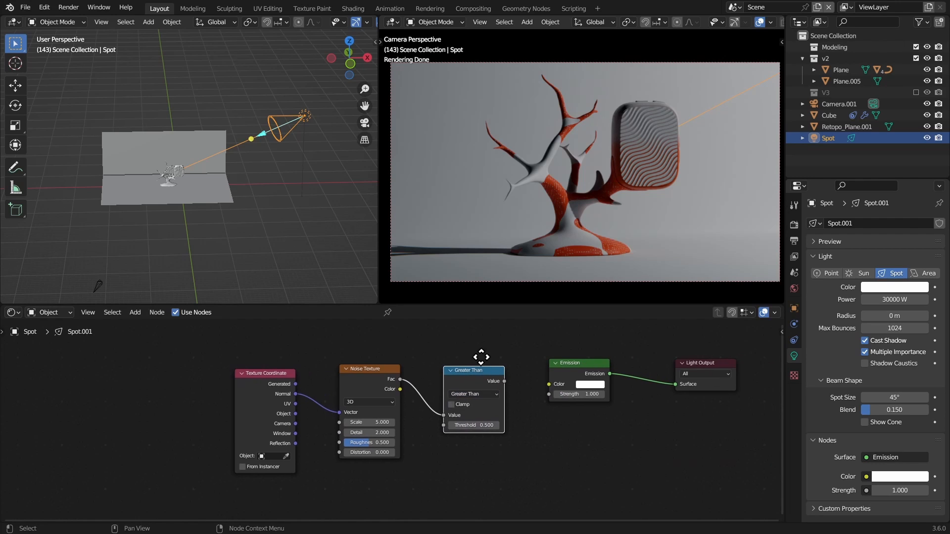
pyautogui.moveTo(503, 381); pyautogui.dragTo(549, 394)
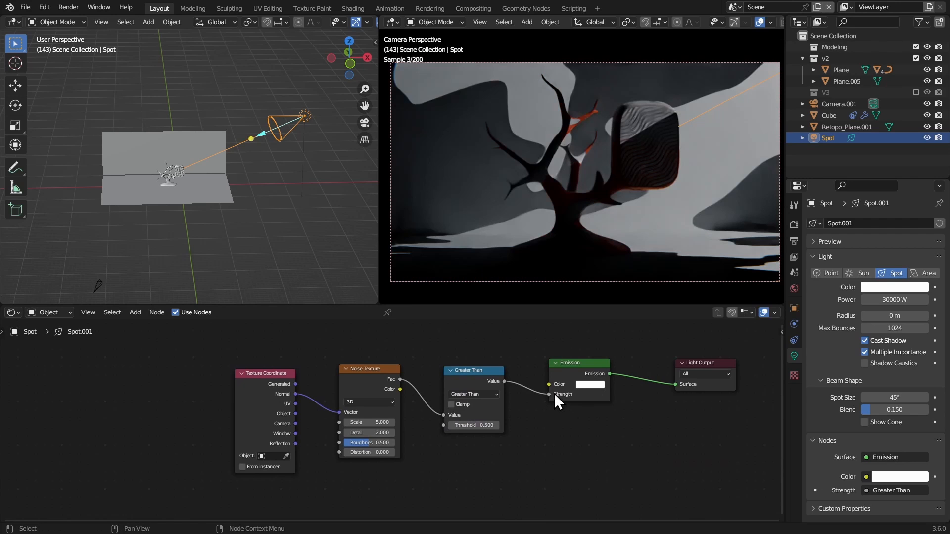
# Try a Noise Texture scale of 16.480 and a Greater Than threshold of 0.530 for the shadow pattern
pyautogui.moveTo(467, 390); pyautogui.dragTo(507, 357, button='middle')
pyautogui.moveTo(499, 409); pyautogui.dragTo(468, 426, button='middle')
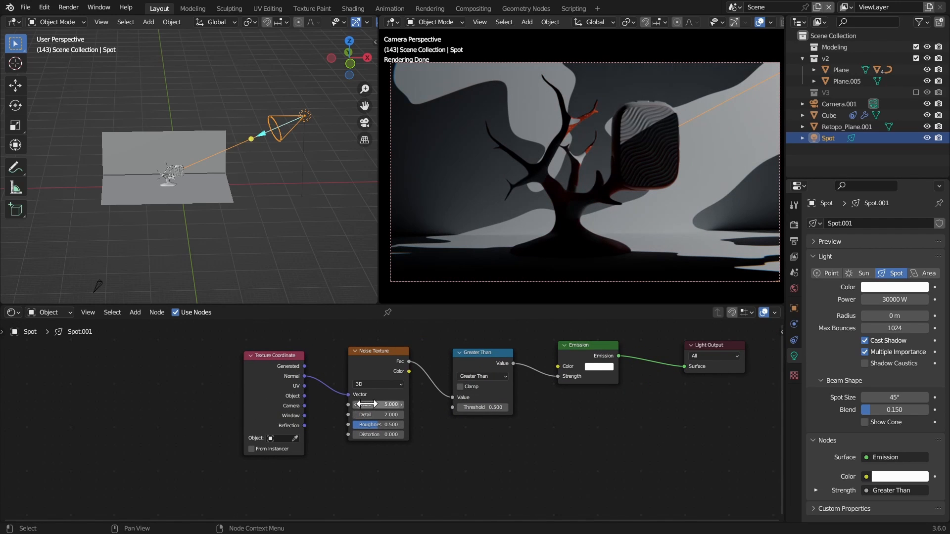
pyautogui.moveTo(371, 405); pyautogui.dragTo(420, 409)
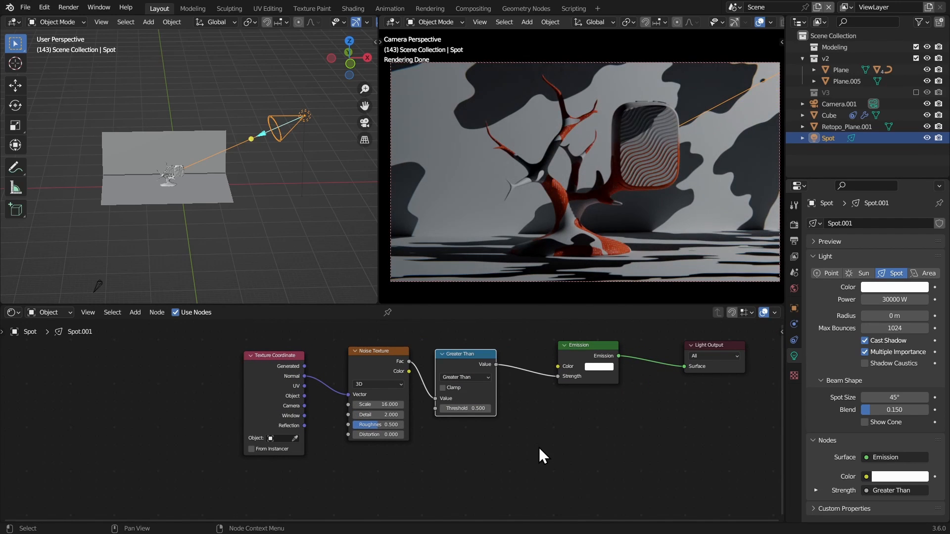
pyautogui.moveTo(518, 398); pyautogui.dragTo(472, 399, button='middle')
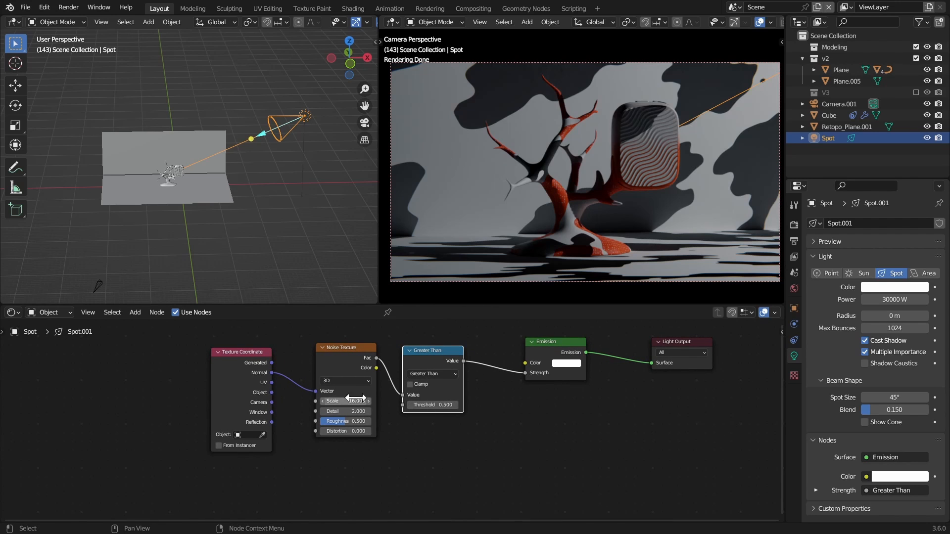
pyautogui.moveTo(433, 406); pyautogui.dragTo(410, 406)
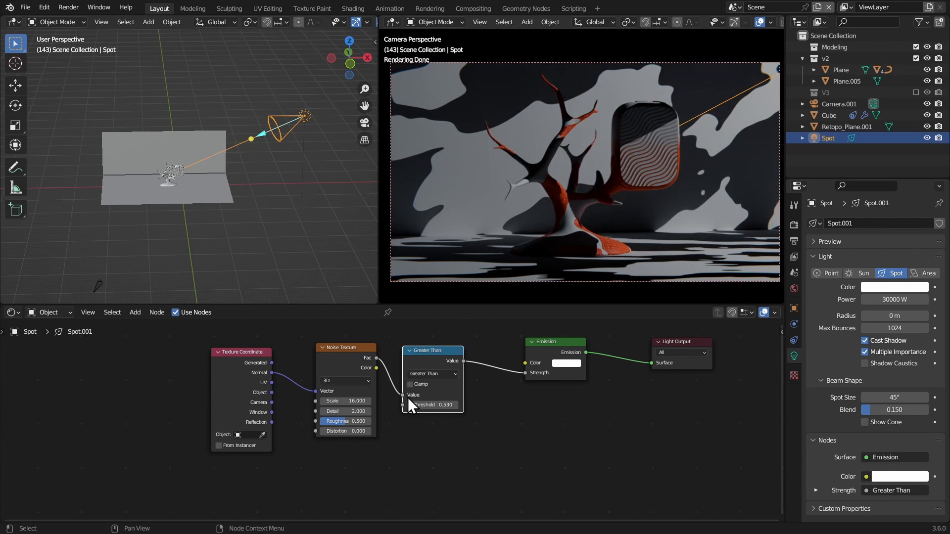
pyautogui.moveTo(335, 402); pyautogui.dragTo(346, 401)
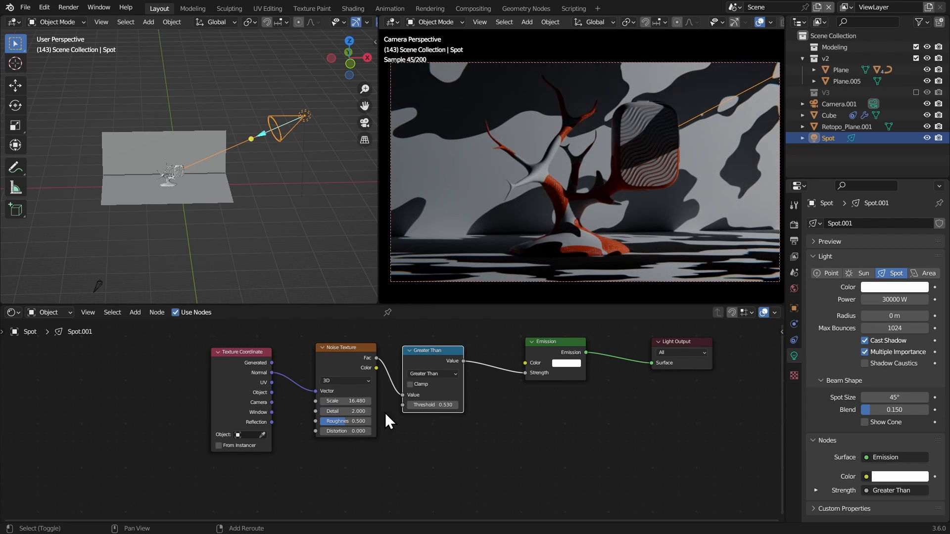
# Make room before the Emission node and insert a copy of the Greater Than node changed to Multiply with a value of 3.530
pyautogui.moveTo(436, 439); pyautogui.dragTo(240, 344)
pyautogui.moveTo(405, 358); pyautogui.dragTo(315, 362)
pyautogui.click(303, 362)
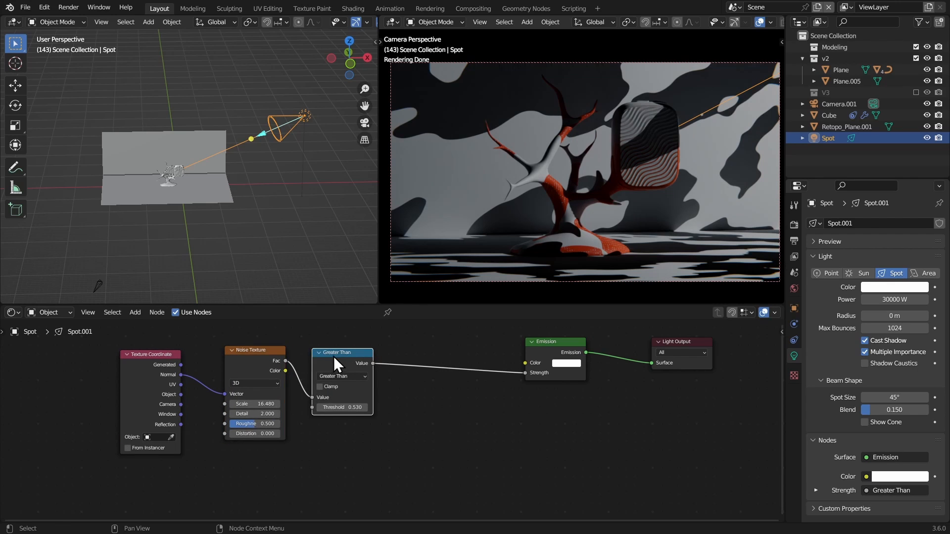
pyautogui.hotkey('shift', 'd')
pyautogui.click(422, 387)
pyautogui.click(416, 402)
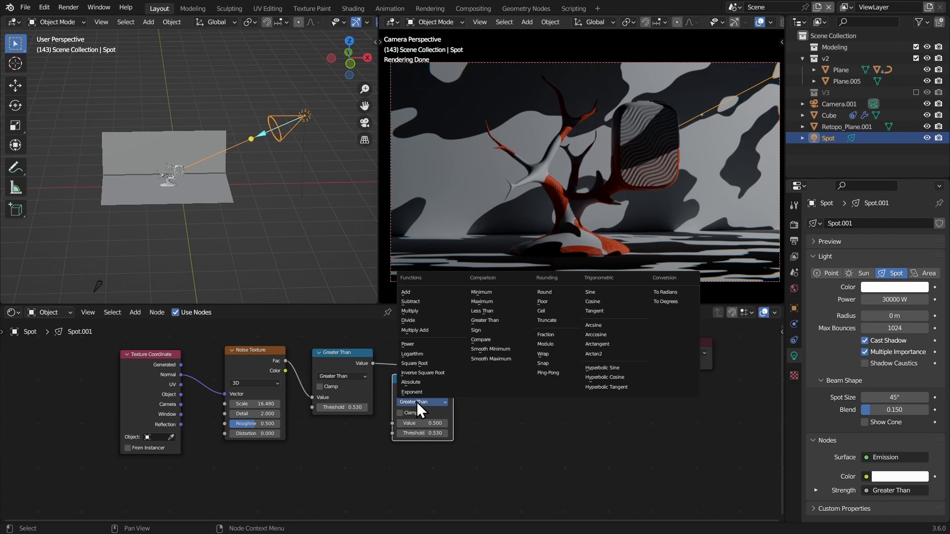
pyautogui.click(410, 311)
pyautogui.moveTo(415, 426); pyautogui.dragTo(451, 403)
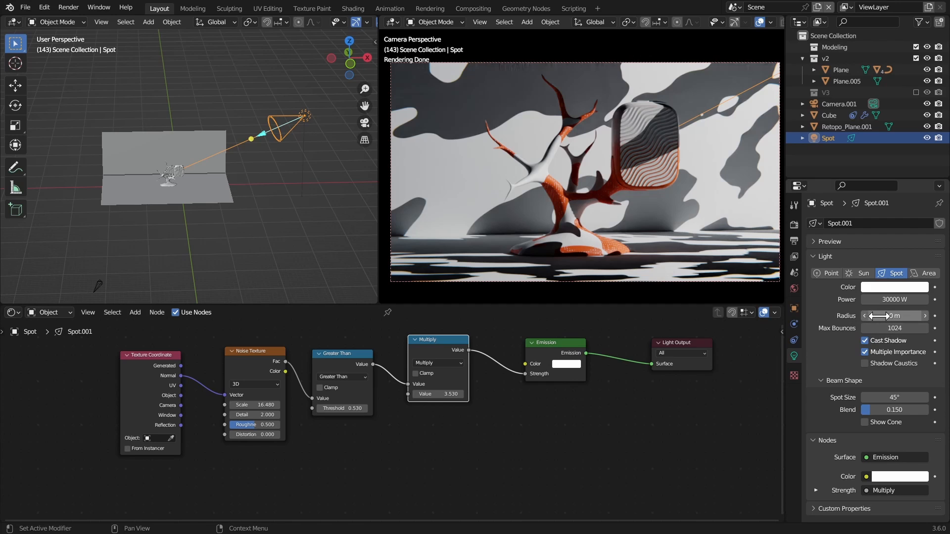
# Refine the spot light's shadows with a radius of 0.34 m, a noise scale of 21.480 and a threshold of 0.460
pyautogui.moveTo(877, 315); pyautogui.dragTo(897, 321)
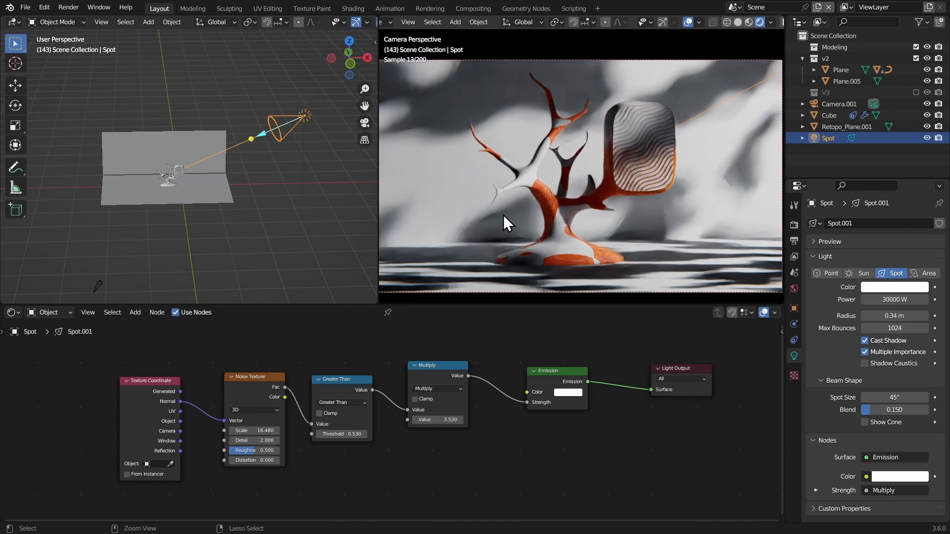
pyautogui.moveTo(253, 431); pyautogui.dragTo(272, 431)
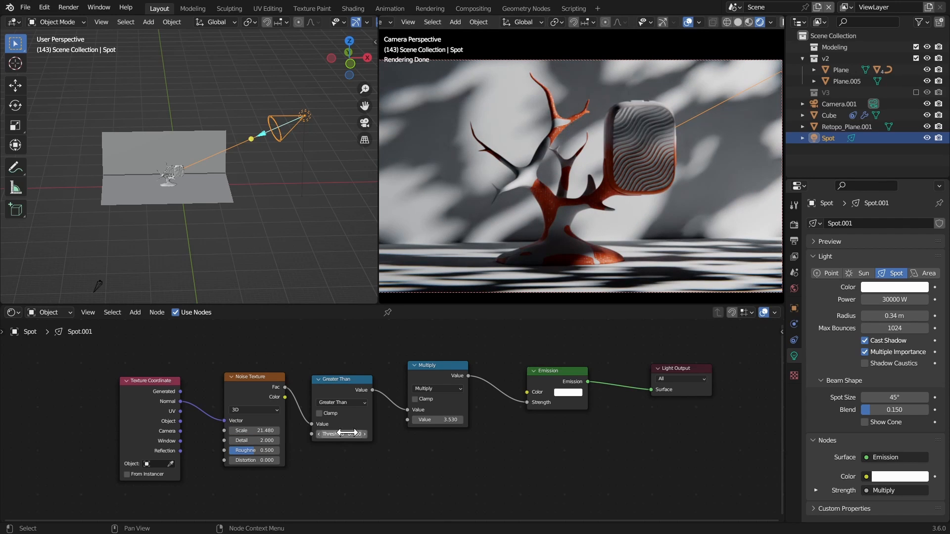
pyautogui.moveTo(346, 434); pyautogui.dragTo(333, 434)
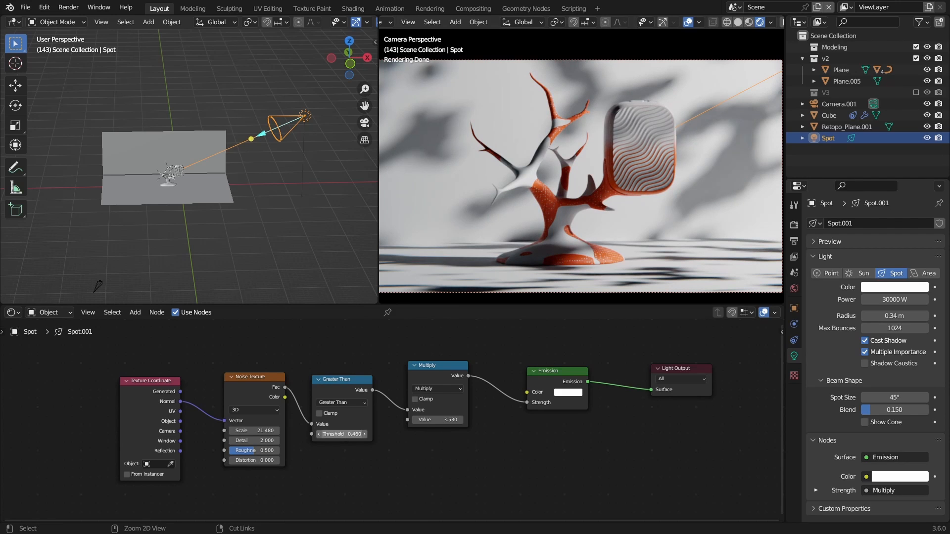
pyautogui.hotkey('ctrl', 'space')
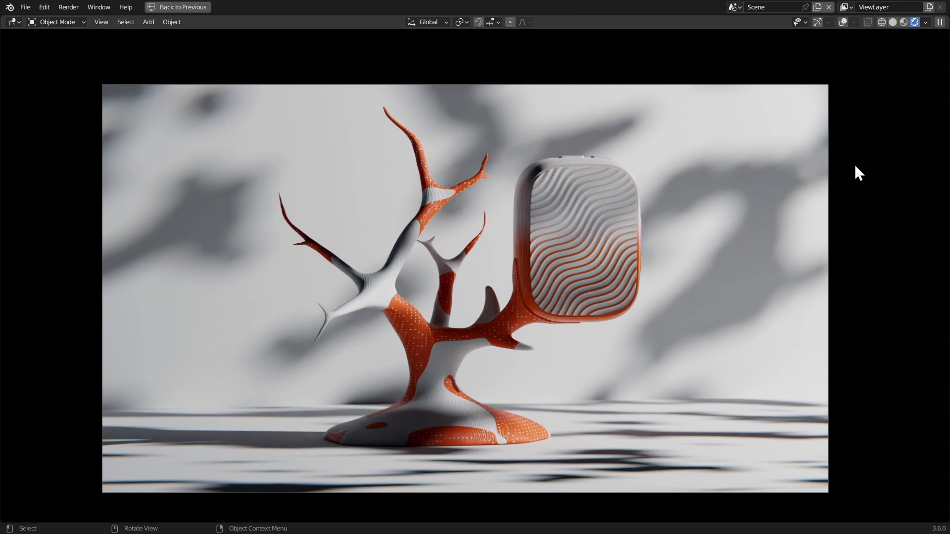
pyautogui.hotkey('ctrl', 'space')
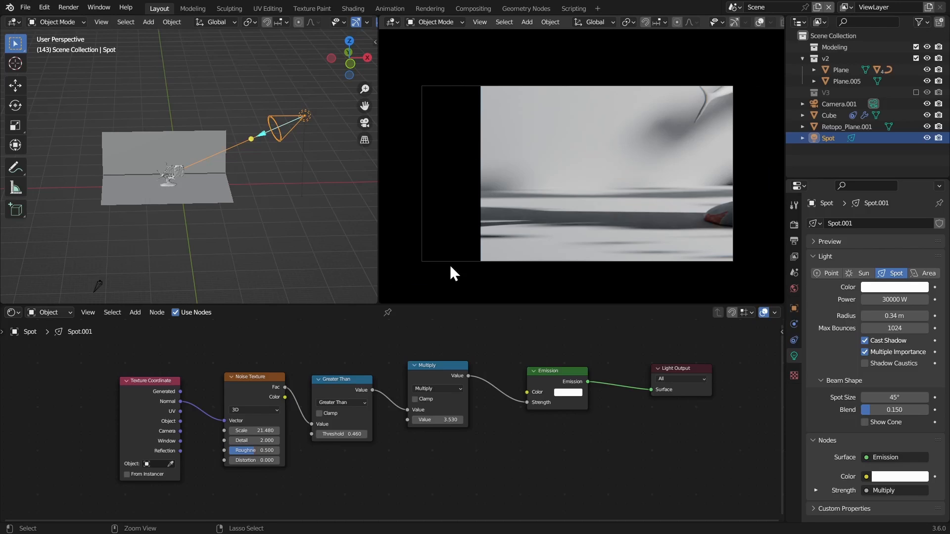
# Switch the Noise Texture to 4D and set its W value to 0.220
pyautogui.moveTo(215, 405); pyautogui.dragTo(389, 344, button='middle')
pyautogui.scroll(2, 389, 344)
pyautogui.moveTo(444, 364); pyautogui.dragTo(441, 415, button='middle')
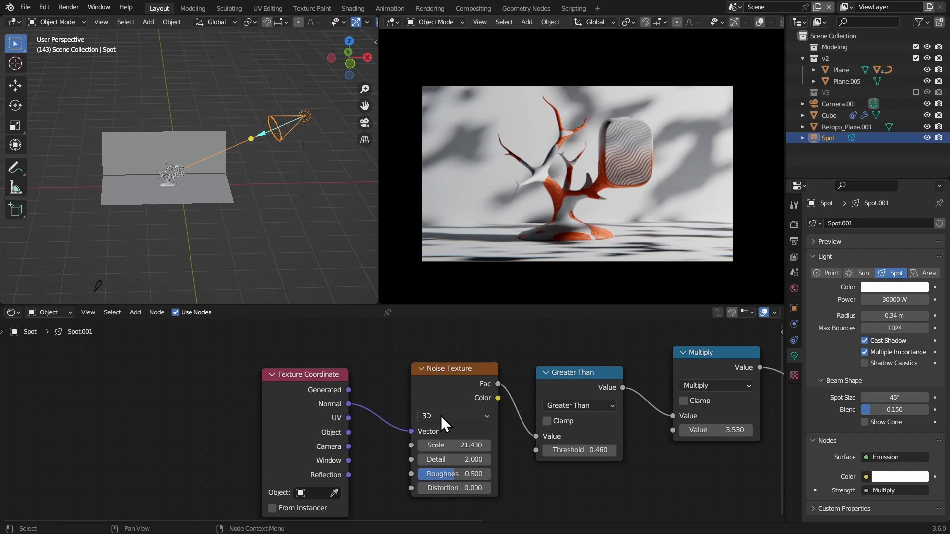
pyautogui.click(446, 417)
pyautogui.click(442, 424)
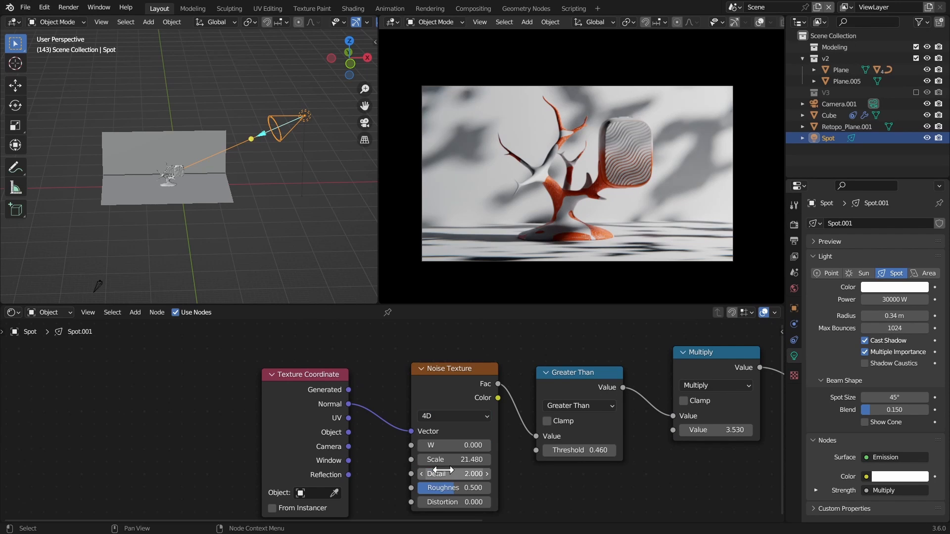
pyautogui.moveTo(407, 455); pyautogui.dragTo(410, 422, button='middle')
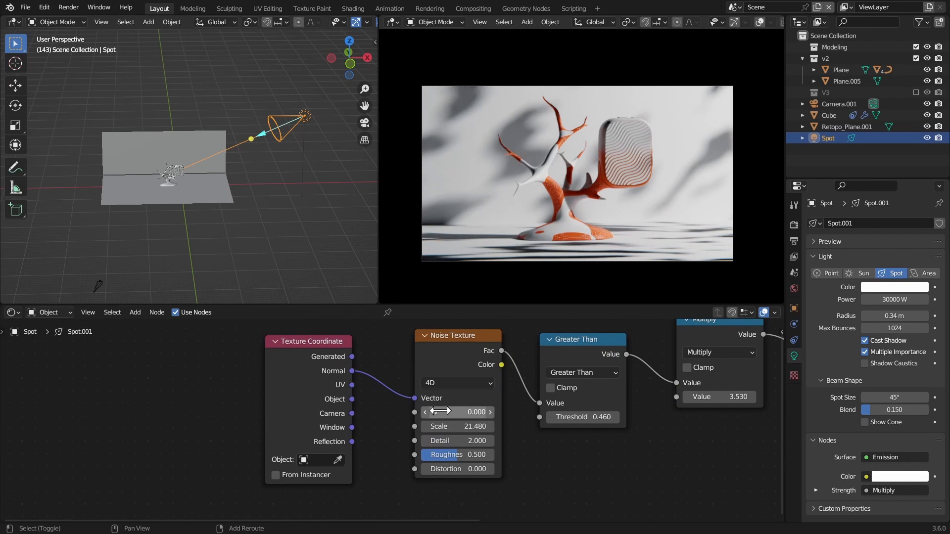
pyautogui.moveTo(440, 412); pyautogui.dragTo(475, 411)
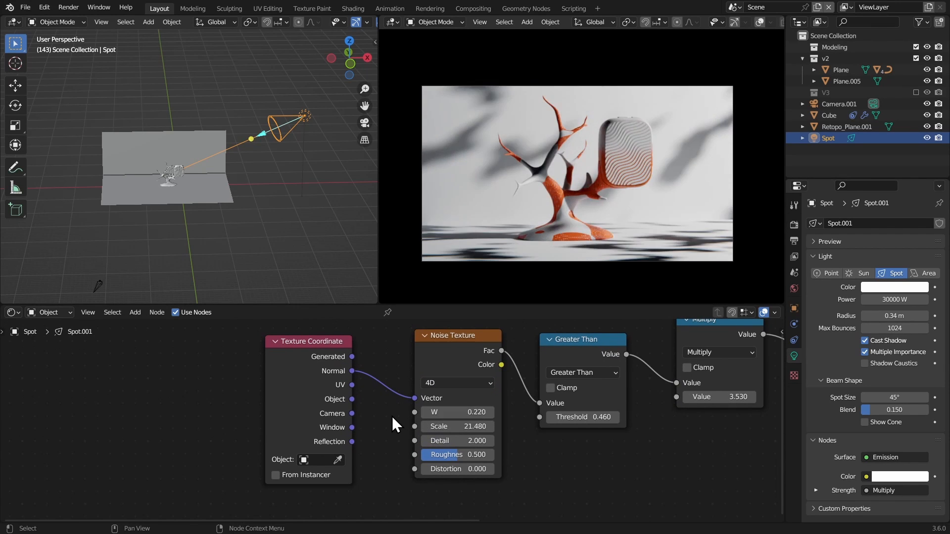
# Drive the Noise Texture's W value with the expression #frame/1000 and play the animation to preview the moving shadows
pyautogui.click(452, 412)
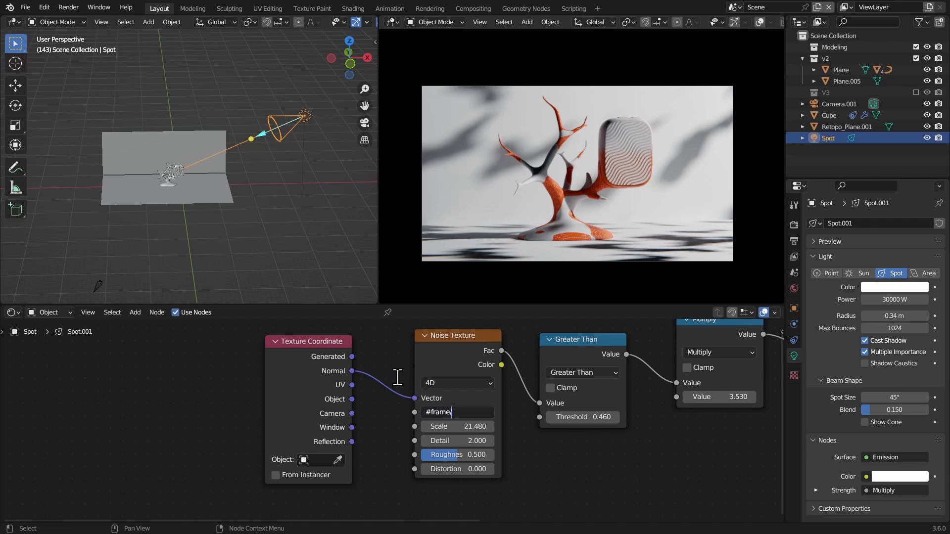
pyautogui.click(469, 412)
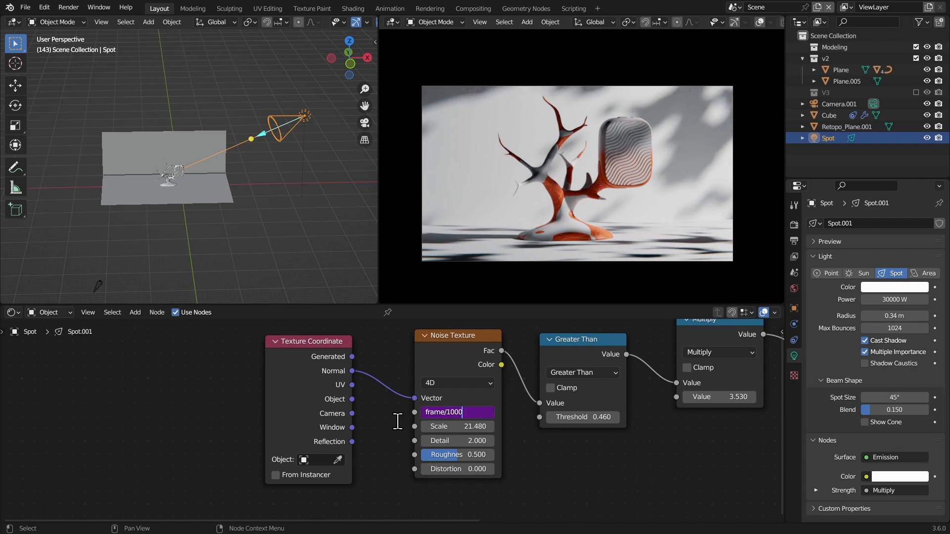
pyautogui.press('Return')
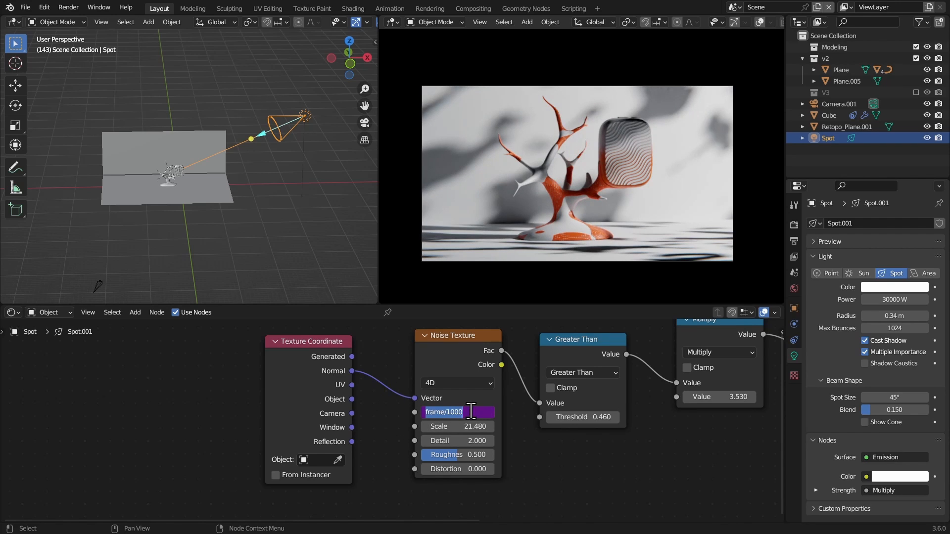
pyautogui.press('Return')
pyautogui.press('space')
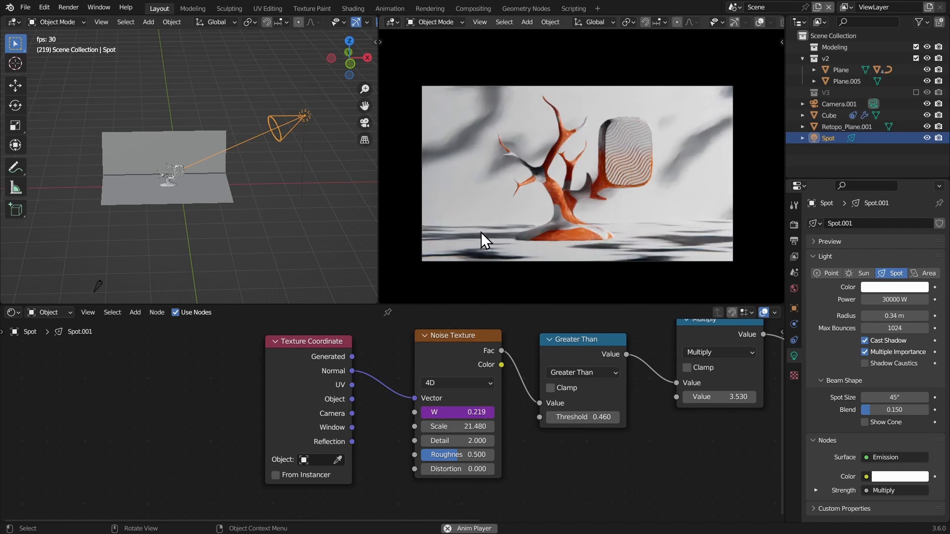
pyautogui.press('space')
# Slow the shadow movement by increasing the frame divisor in the W driver expression, and start playback
pyautogui.click(473, 411)
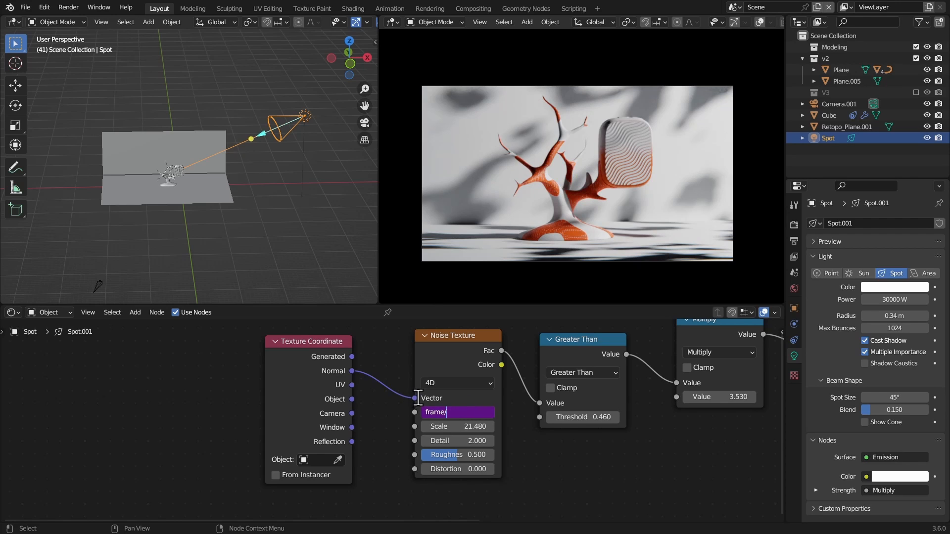
pyautogui.press('Return')
pyautogui.press('space')
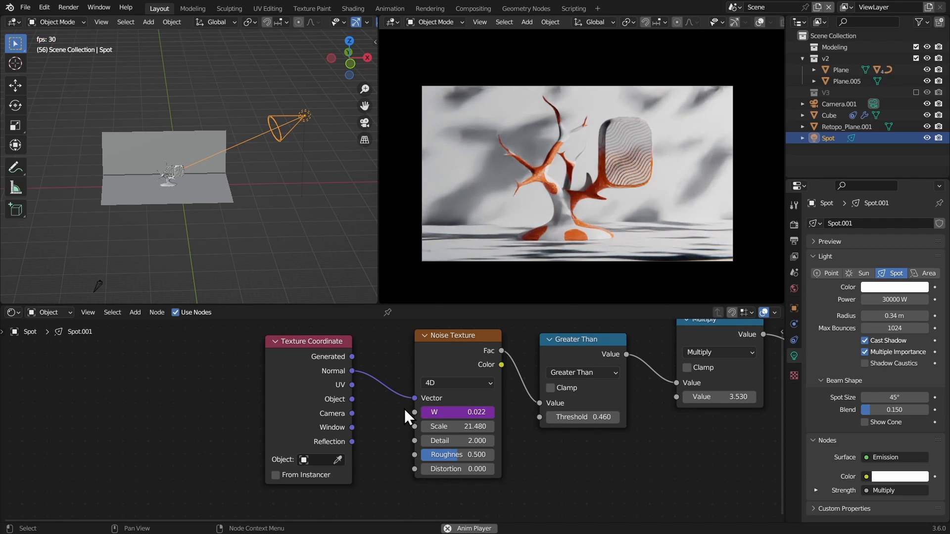
# Examine the animated shadows on the tree and device in the maximized camera viewport, including a close-up playback
pyautogui.hotkey('ctrl', 'space')
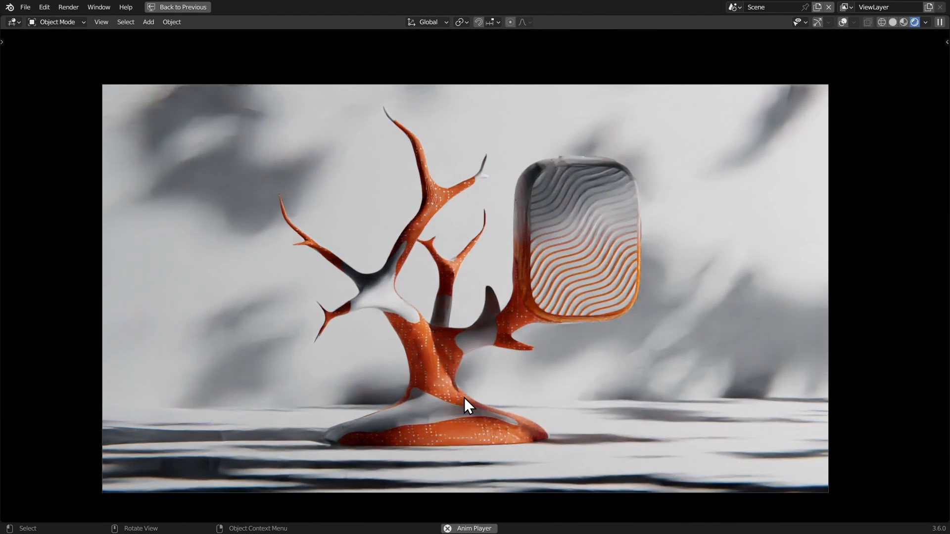
pyautogui.press('space')
pyautogui.keyDown('ctrl'); pyautogui.moveTo(464, 396); pyautogui.dragTo(302, 257, button='middle'); pyautogui.keyUp('ctrl')
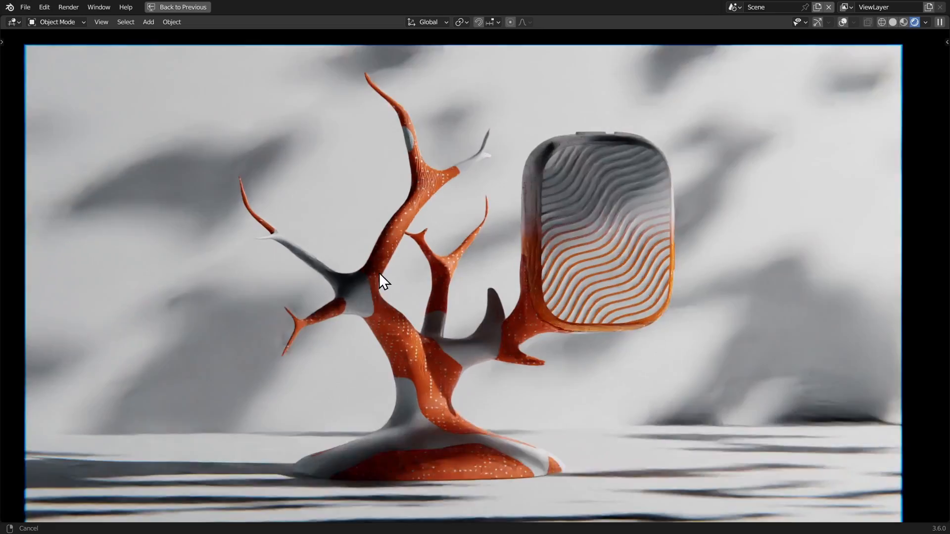
pyautogui.press('space')
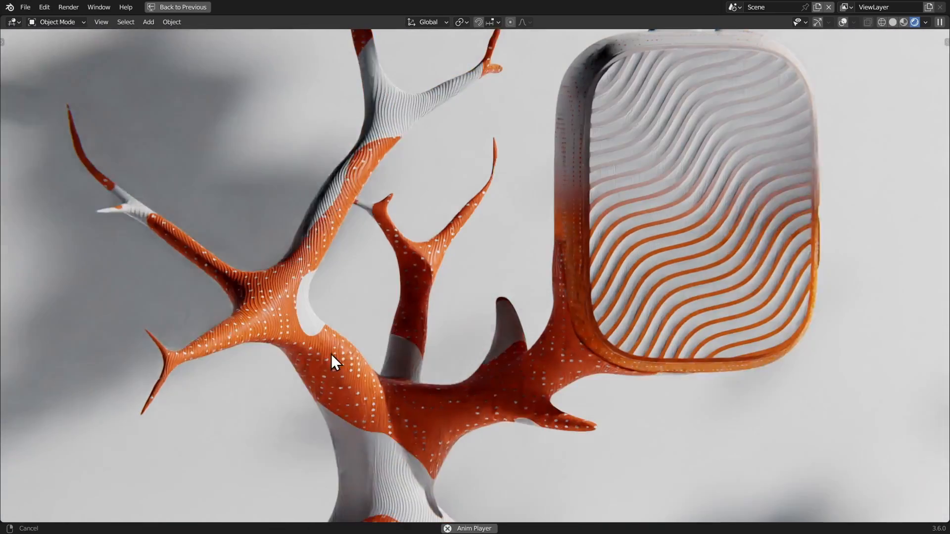
pyautogui.keyDown('ctrl'); pyautogui.moveTo(331, 354); pyautogui.dragTo(320, 307, button='middle'); pyautogui.keyUp('ctrl')
pyautogui.press('space')
pyautogui.hotkey('ctrl', 'space')
pyautogui.scroll(4, 548, 185)
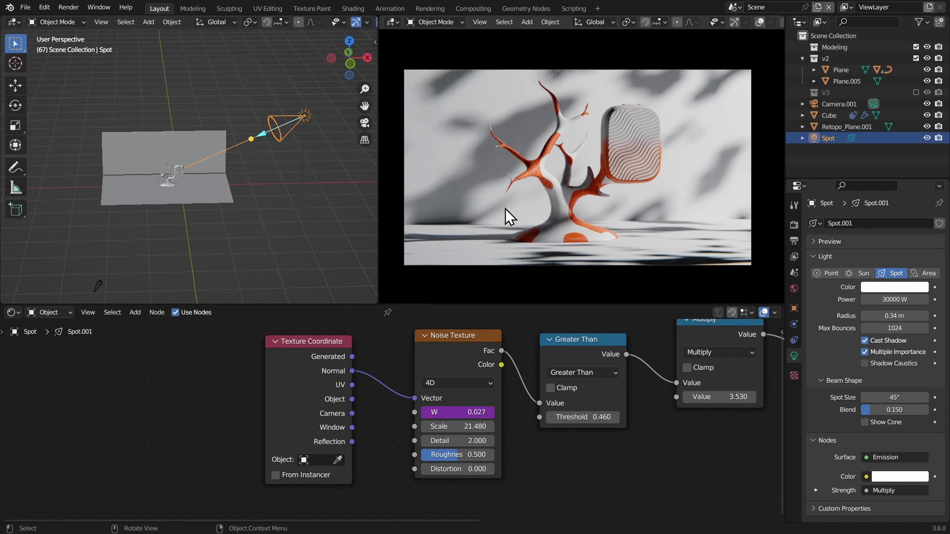
# Change the Shader Editor area back to the Timeline and select the tree mesh in the perspective viewport
pyautogui.click(6, 311)
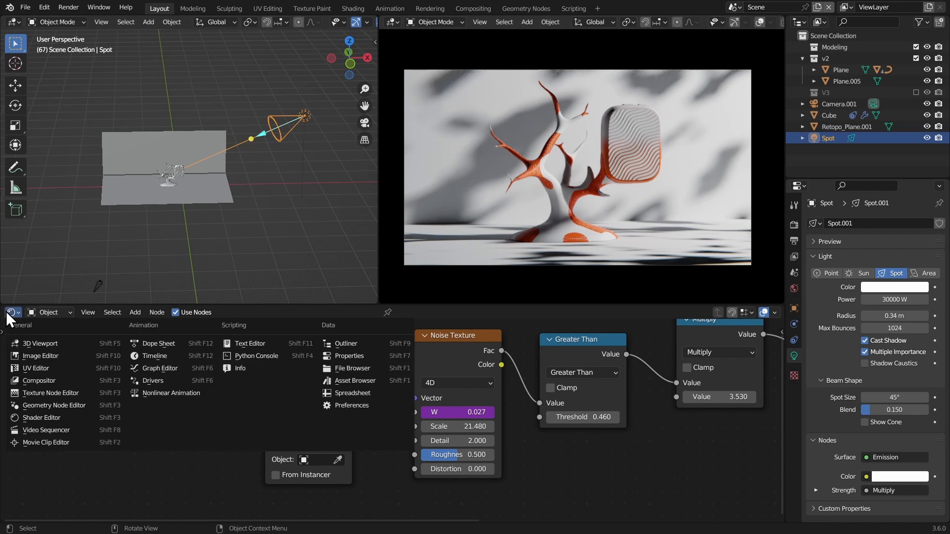
pyautogui.click(153, 356)
pyautogui.keyDown('ctrl'); pyautogui.moveTo(137, 236); pyautogui.dragTo(177, 208, button='middle'); pyautogui.keyUp('ctrl')
pyautogui.keyDown('ctrl'); pyautogui.moveTo(176, 208); pyautogui.dragTo(200, 184, button='middle'); pyautogui.keyUp('ctrl')
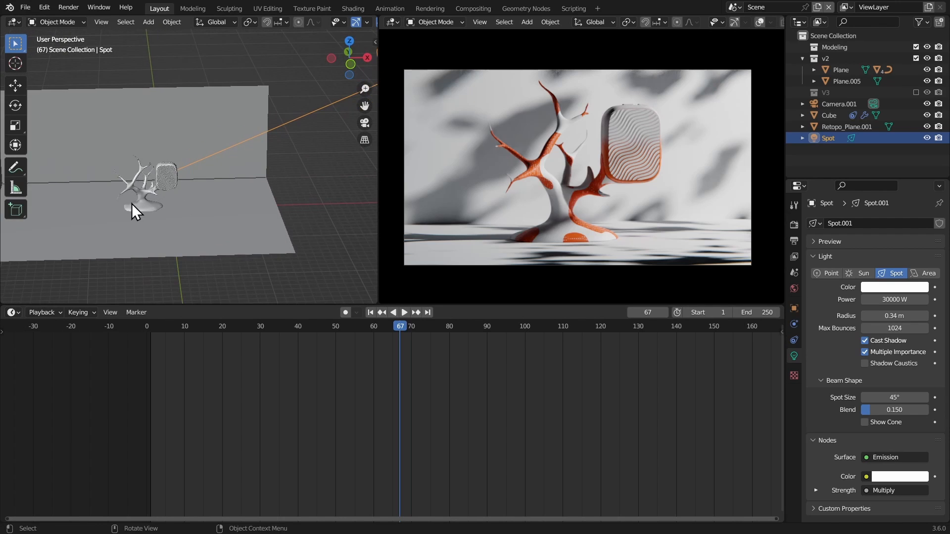
pyautogui.keyDown('shift'); pyautogui.moveTo(131, 203); pyautogui.dragTo(231, 195, button='middle'); pyautogui.keyUp('shift')
pyautogui.click(272, 208)
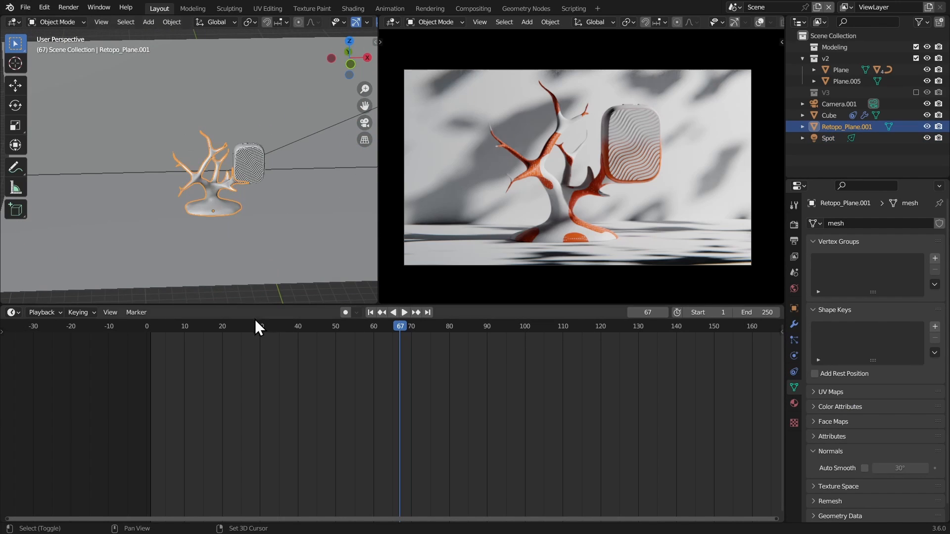
# Add a Plain Axes empty, enlarge it, and move it up between the tree's branches and the device
pyautogui.hotkey('shift', 'a')
pyautogui.moveTo(188, 300)
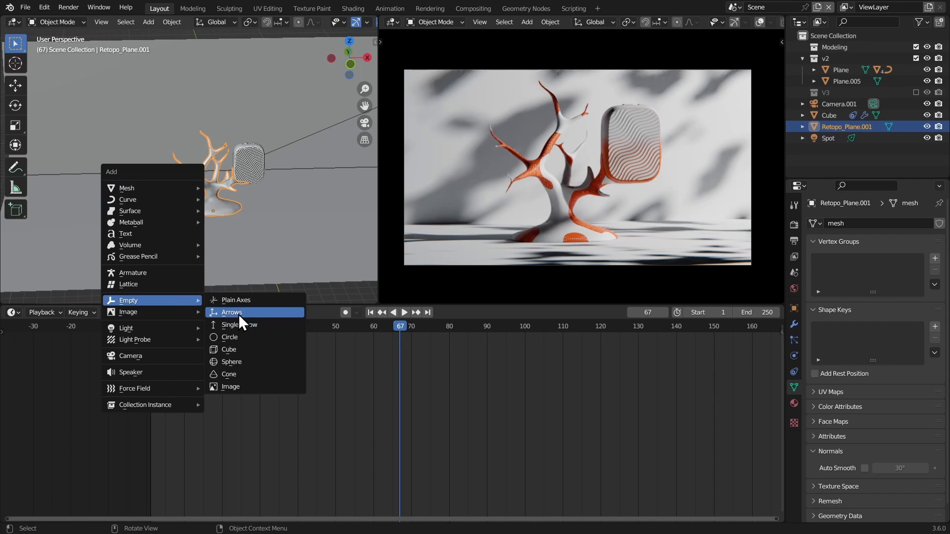
pyautogui.click(240, 300)
pyautogui.rightClick(180, 184)
pyautogui.moveTo(205, 202)
pyautogui.mouseDown(button='middle')
pyautogui.moveTo(186, 141)
pyautogui.moveTo(209, 188)
pyautogui.mouseUp(button='middle')
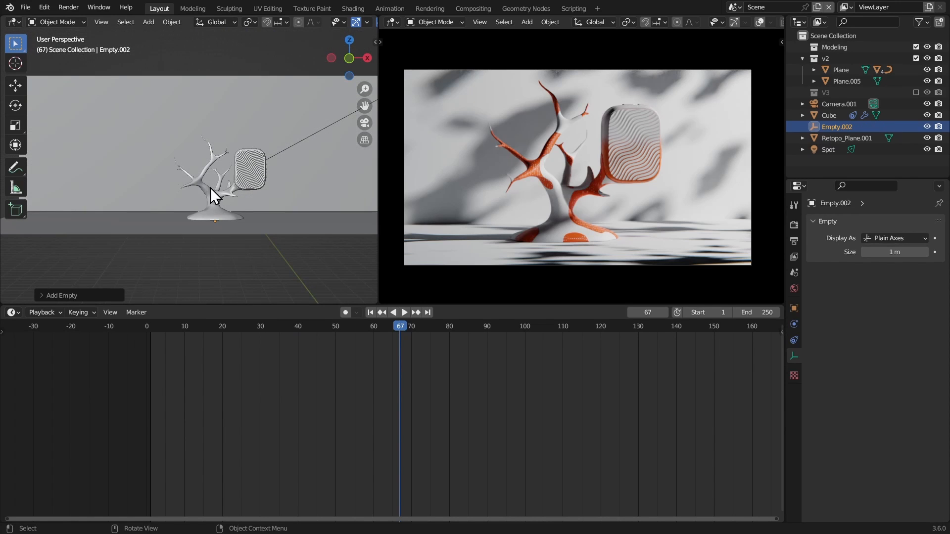
pyautogui.press('s')
pyautogui.click(49, 111)
pyautogui.press('g')
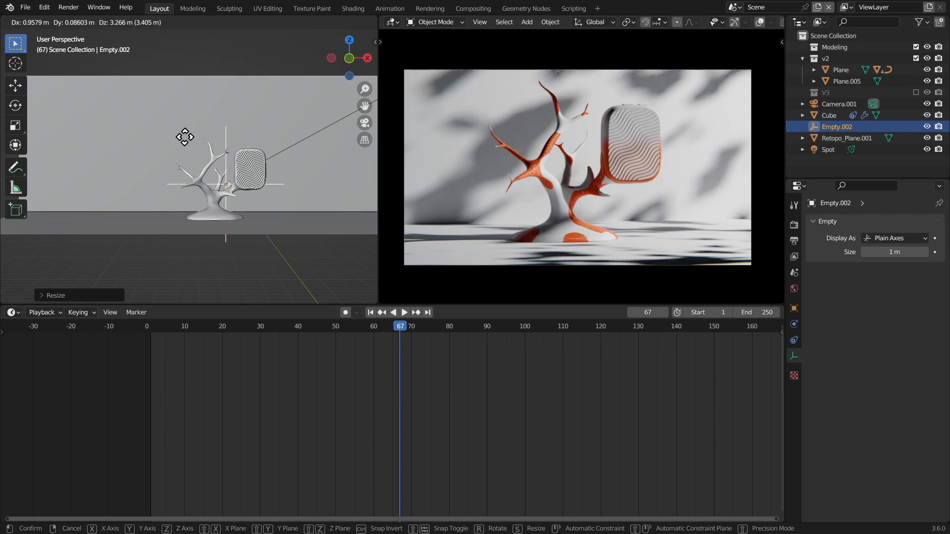
pyautogui.click(185, 136)
# Parent the camera to the new empty
pyautogui.keyDown('ctrl'); pyautogui.moveTo(193, 153); pyautogui.dragTo(210, 247, button='middle'); pyautogui.keyUp('ctrl')
pyautogui.moveTo(205, 218); pyautogui.dragTo(109, 184, button='middle')
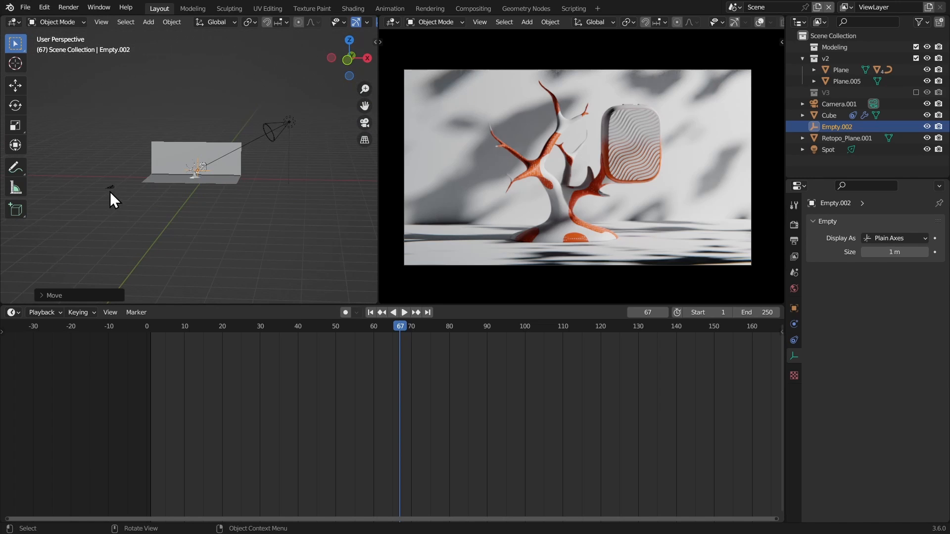
pyautogui.click(110, 192)
pyautogui.keyDown('shift'); pyautogui.moveTo(250, 180); pyautogui.dragTo(155, 138, button='middle'); pyautogui.keyUp('shift')
pyautogui.keyDown('shift'); pyautogui.click(84, 222); pyautogui.keyUp('shift')
pyautogui.hotkey('ctrl', 'z')
pyautogui.moveTo(193, 217); pyautogui.dragTo(124, 220, button='middle')
pyautogui.keyDown('shift'); pyautogui.click(183, 256); pyautogui.keyUp('shift')
pyautogui.moveTo(183, 253); pyautogui.dragTo(223, 241, button='middle')
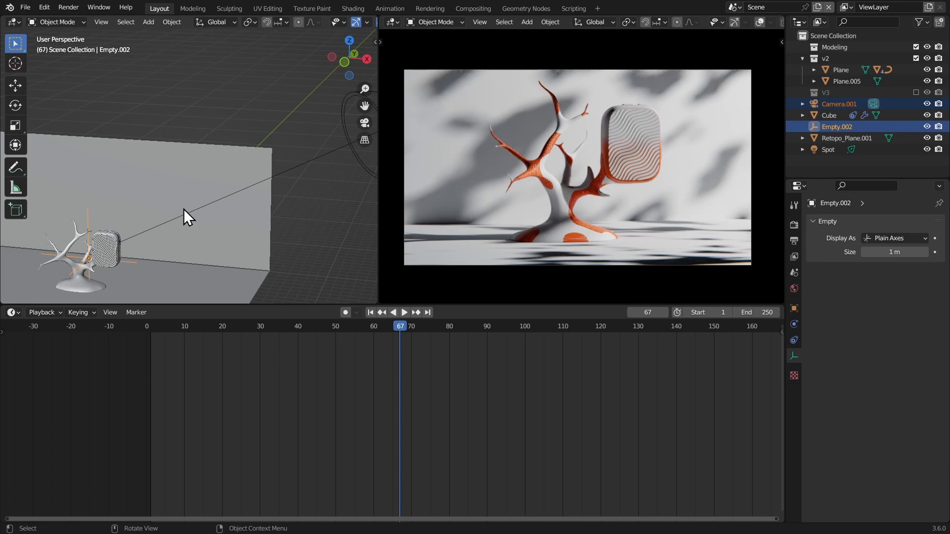
pyautogui.hotkey('ctrl', 'p')
pyautogui.click(147, 207)
# Try rotating the empty about the global Z axis near the start of the timeline to test the camera rig
pyautogui.moveTo(148, 206); pyautogui.dragTo(196, 287, button='middle')
pyautogui.moveTo(188, 247); pyautogui.dragTo(152, 230, button='middle')
pyautogui.keyDown('shift'); pyautogui.moveTo(154, 265); pyautogui.dragTo(207, 257, button='middle'); pyautogui.keyUp('shift')
pyautogui.moveTo(168, 326); pyautogui.dragTo(154, 326)
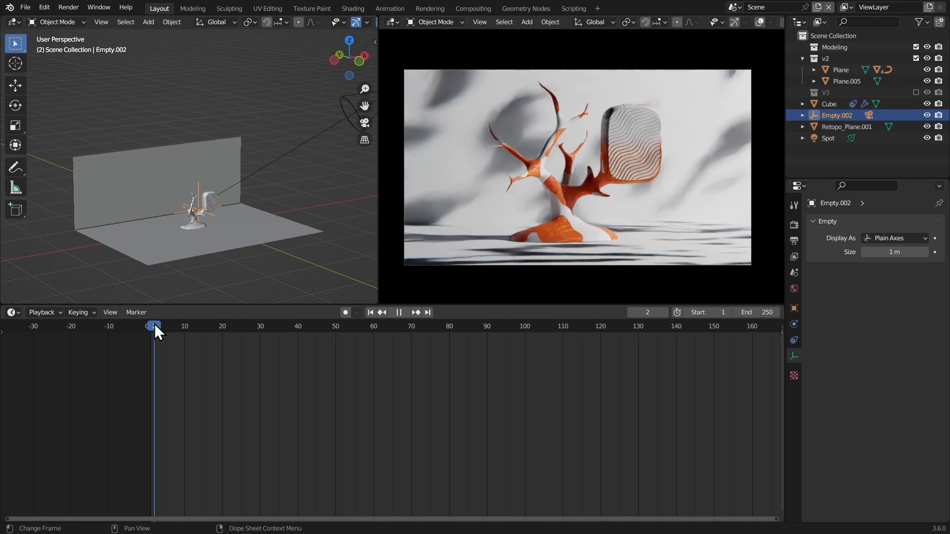
pyautogui.moveTo(149, 188); pyautogui.dragTo(158, 155, button='middle')
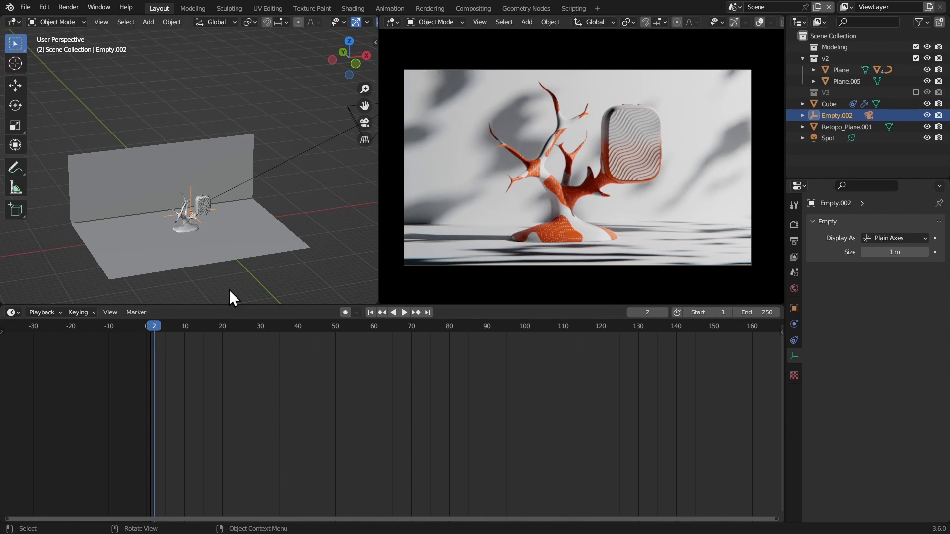
pyautogui.keyDown('ctrl'); pyautogui.hscroll(5, 321, 384); pyautogui.keyUp('ctrl')
pyautogui.press('r')
pyautogui.press('z')
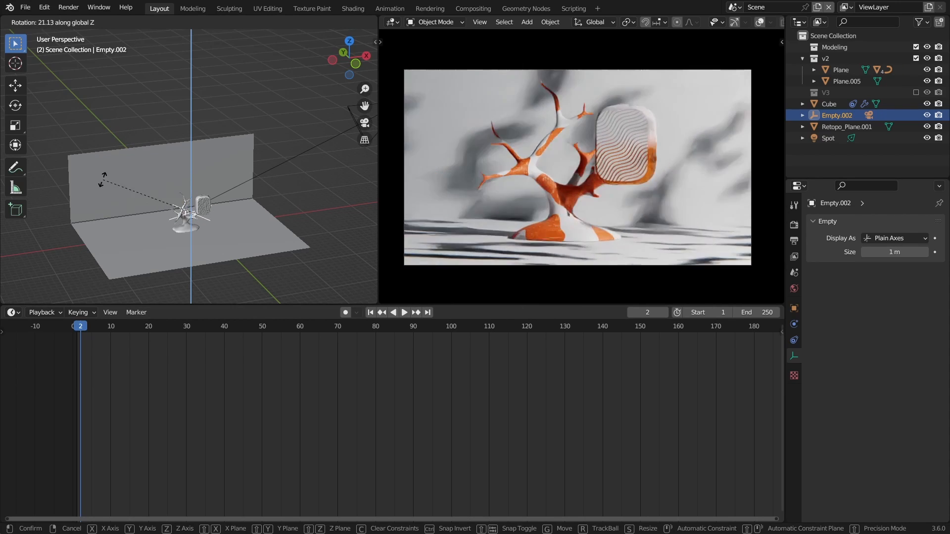
pyautogui.click(116, 137)
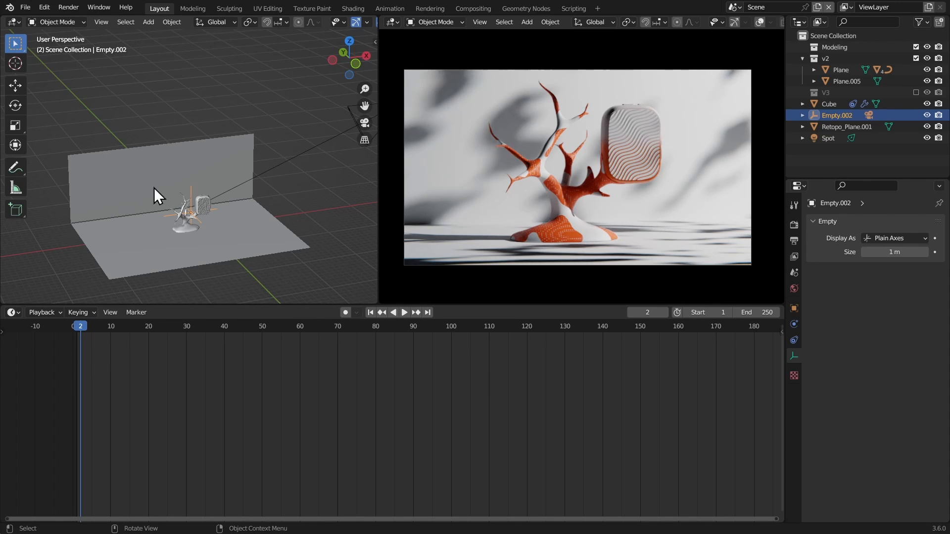
# At frame 1, scale down, trackball-rotate and move the camera's empty for a close-up of the branch and device
pyautogui.click(77, 327)
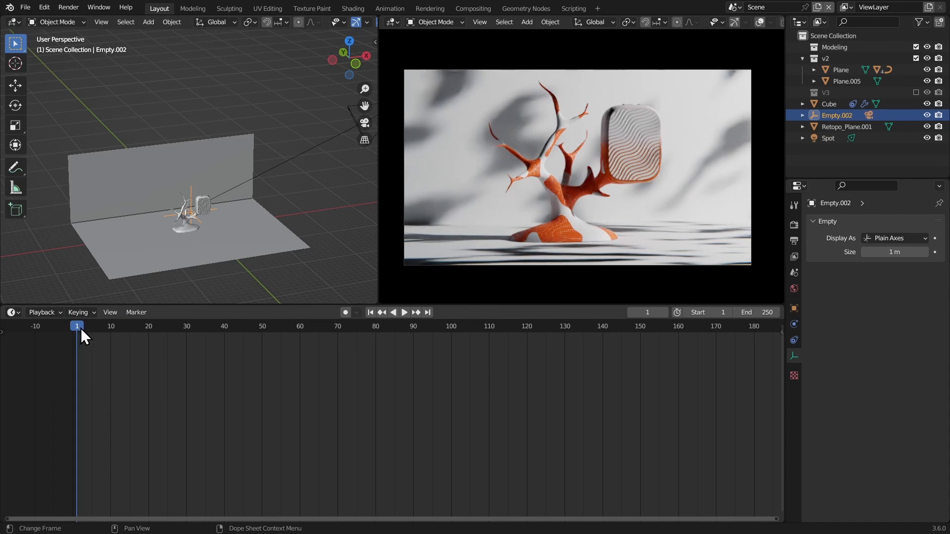
pyautogui.press('s')
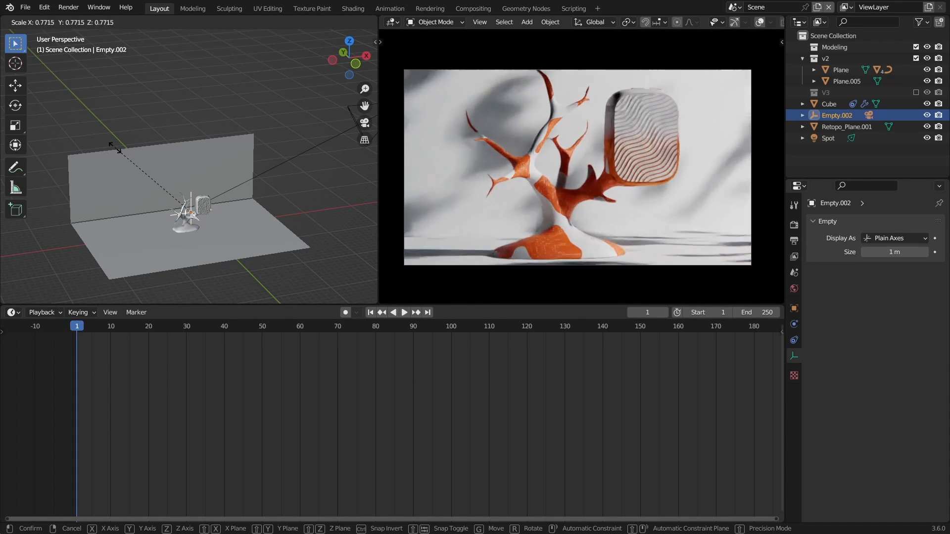
pyautogui.click(159, 184)
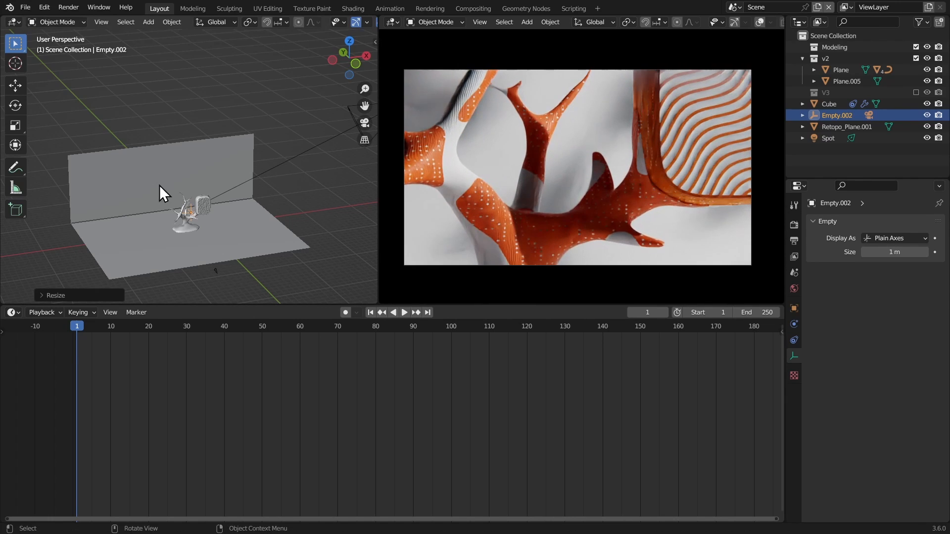
pyautogui.press('r')
pyautogui.press('r')
pyautogui.click(549, 143)
pyautogui.press('g')
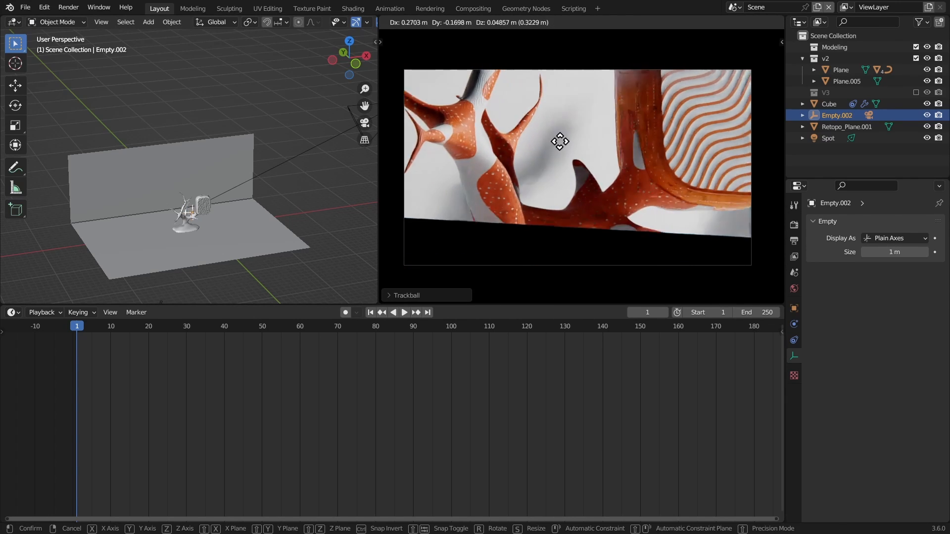
pyautogui.click(529, 110)
# Refine the tilted close-up by rotating and shifting the empty, and insert its keyframe at frame 1
pyautogui.press('r')
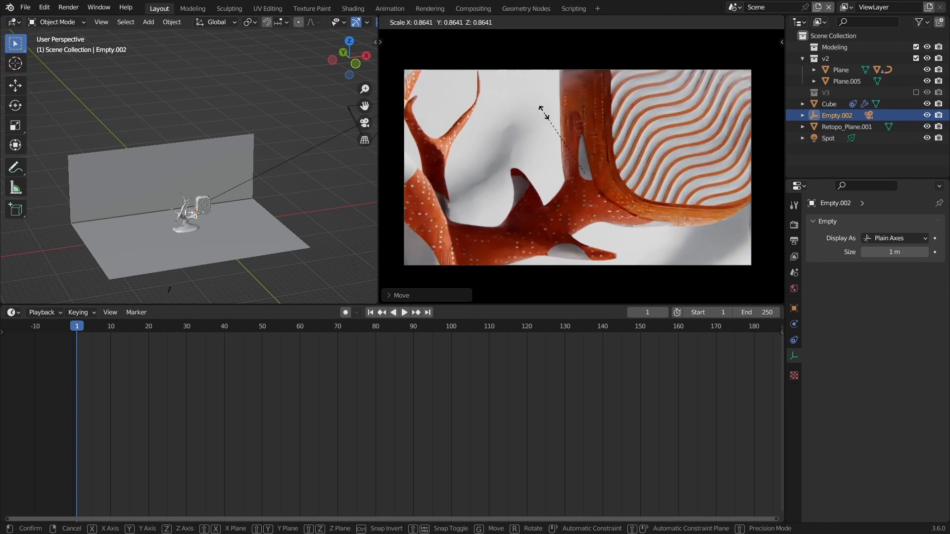
pyautogui.press('r')
pyautogui.click(512, 104)
pyautogui.press('r')
pyautogui.click(486, 122)
pyautogui.press('r')
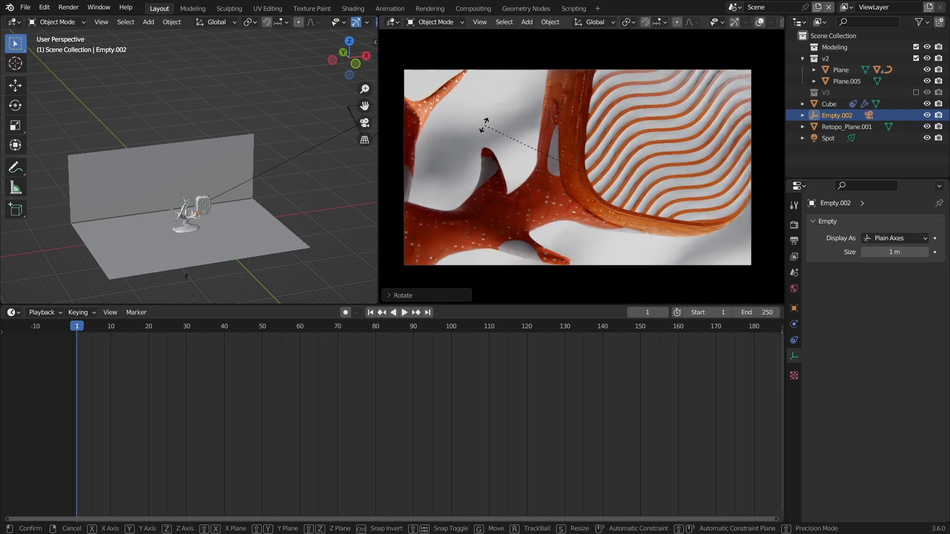
pyautogui.press('r')
pyautogui.click(485, 124)
pyautogui.press('g')
pyautogui.click(494, 134)
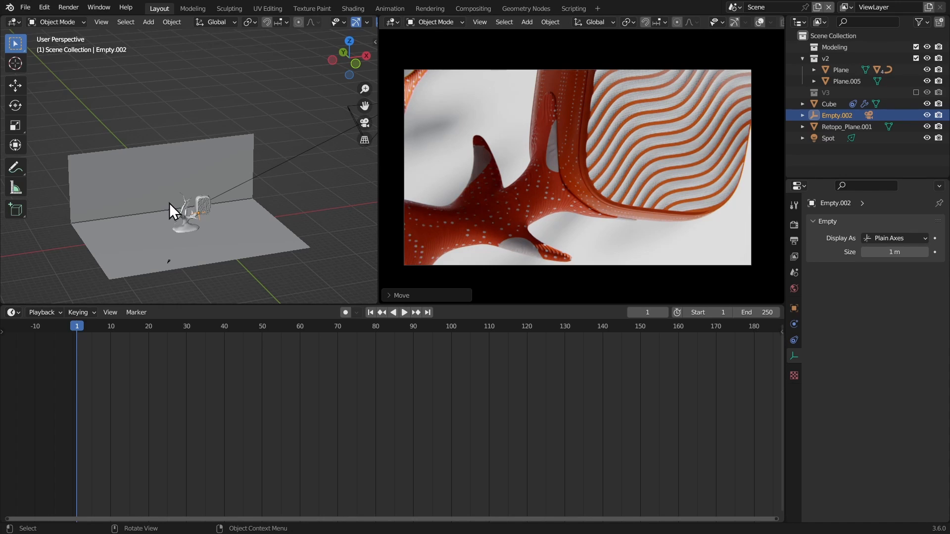
pyautogui.press('i')
pyautogui.click(148, 247)
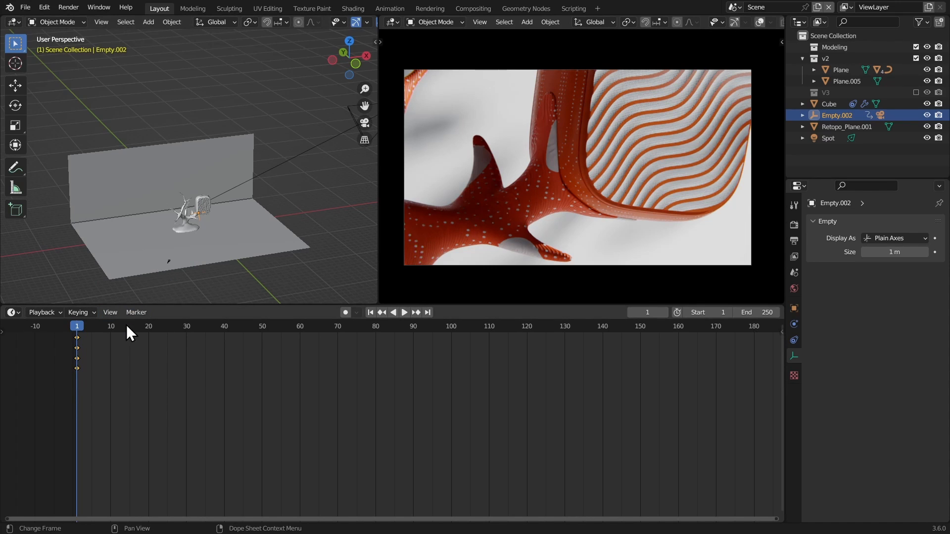
# At frame 60, rotate the empty slightly about the Z axis and with trackball rotation for a changed camera angle
pyautogui.click(299, 331)
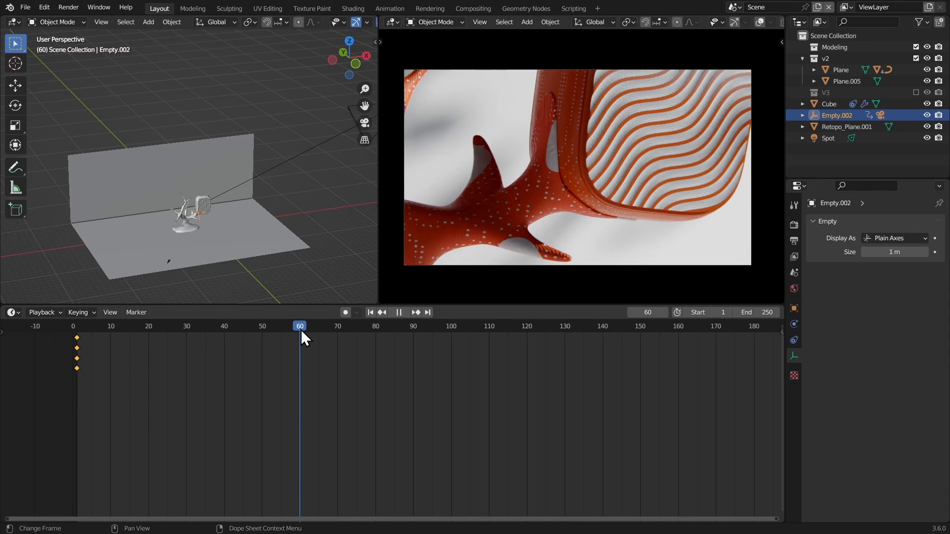
pyautogui.press('r')
pyautogui.press('z')
pyautogui.click(480, 146)
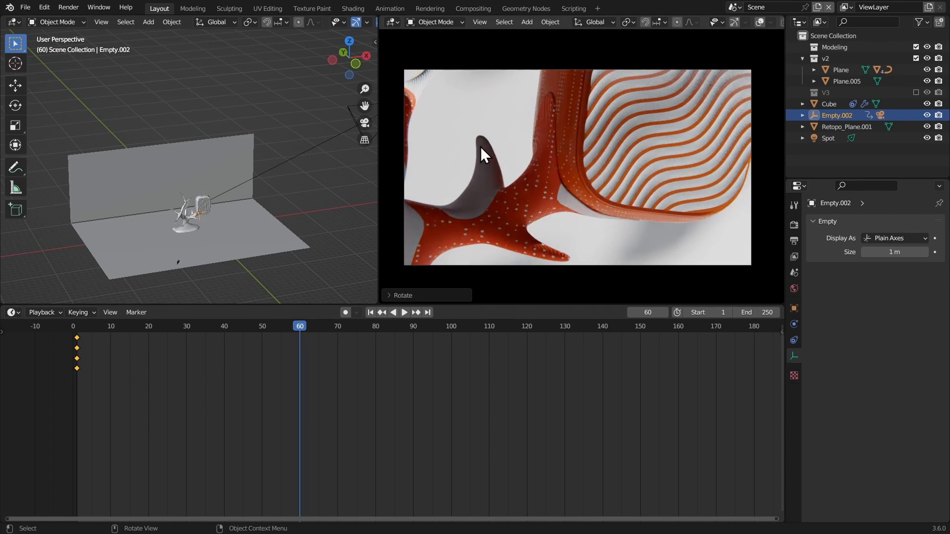
pyautogui.press('r')
pyautogui.press('r')
pyautogui.click(483, 159)
# Adjust the empty's scale and position slightly, and insert its keyframe at frame 60
pyautogui.press('s')
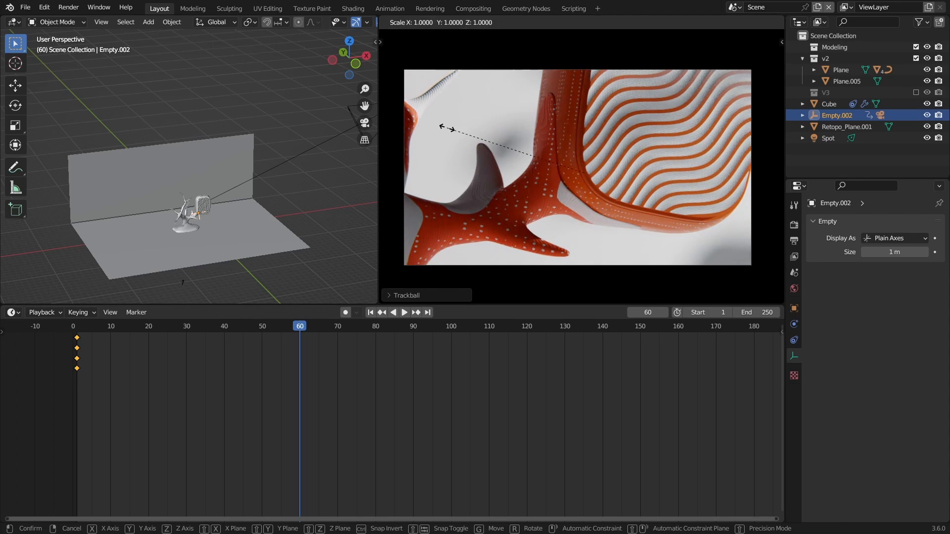
pyautogui.click(443, 131)
pyautogui.press('g')
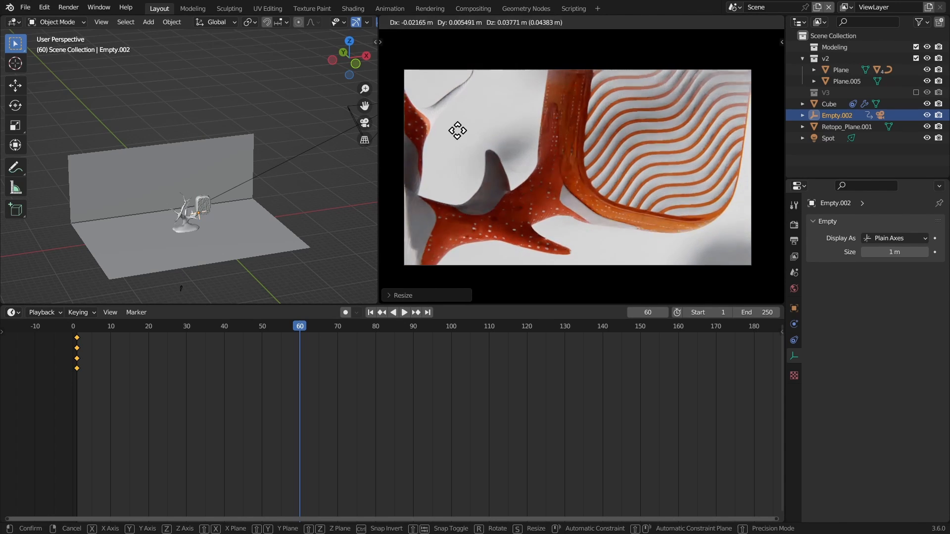
pyautogui.click(458, 133)
pyautogui.press('i')
pyautogui.click(466, 151)
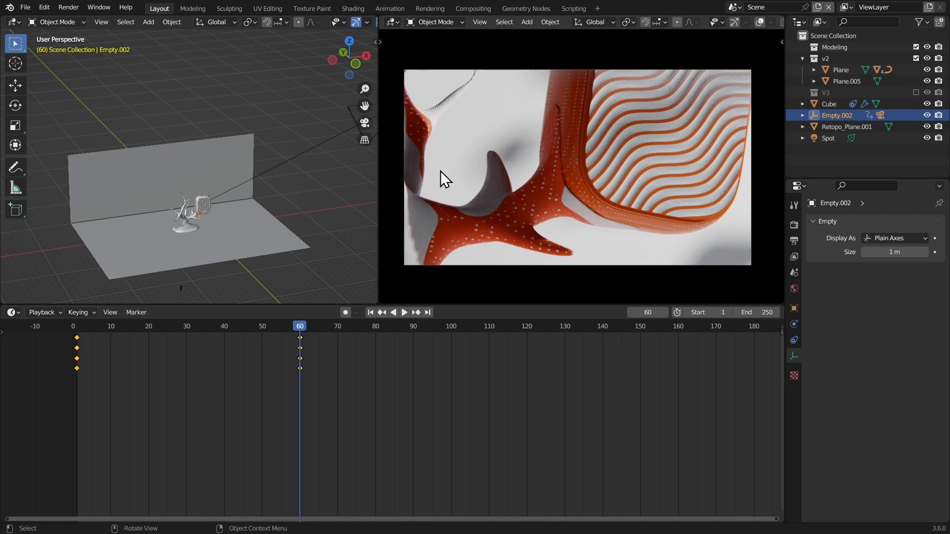
# Play the camera animation from frame 1 to preview the move, and return to frame 1
pyautogui.click(78, 331)
pyautogui.press('space')
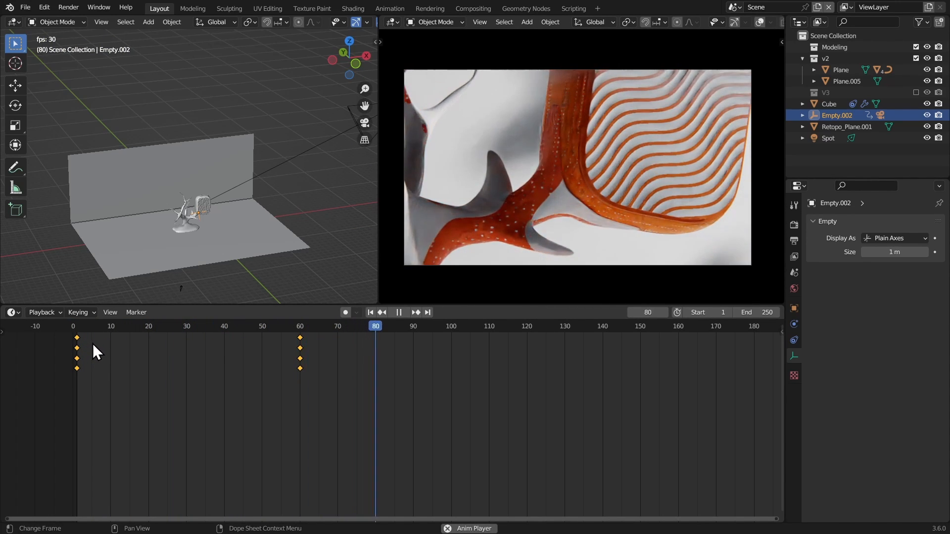
pyautogui.click(78, 331)
pyautogui.press('space')
# Select the device, change the Timeline area to the Shader Editor, and show the Geometry node and material slots of its Body material
pyautogui.scroll(6, 254, 221)
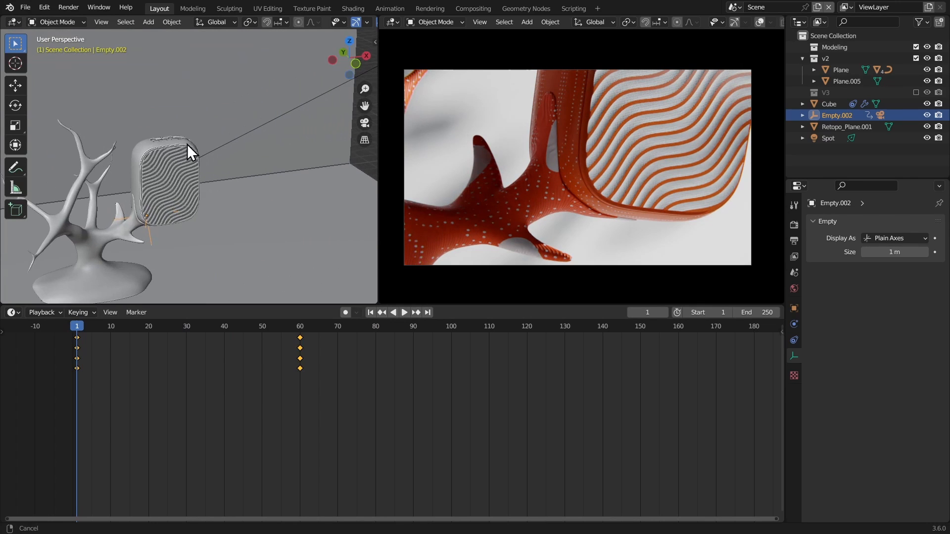
pyautogui.click(173, 171)
pyautogui.moveTo(174, 171); pyautogui.dragTo(169, 164, button='middle')
pyautogui.scroll(3, 96, 190)
pyautogui.click(11, 312)
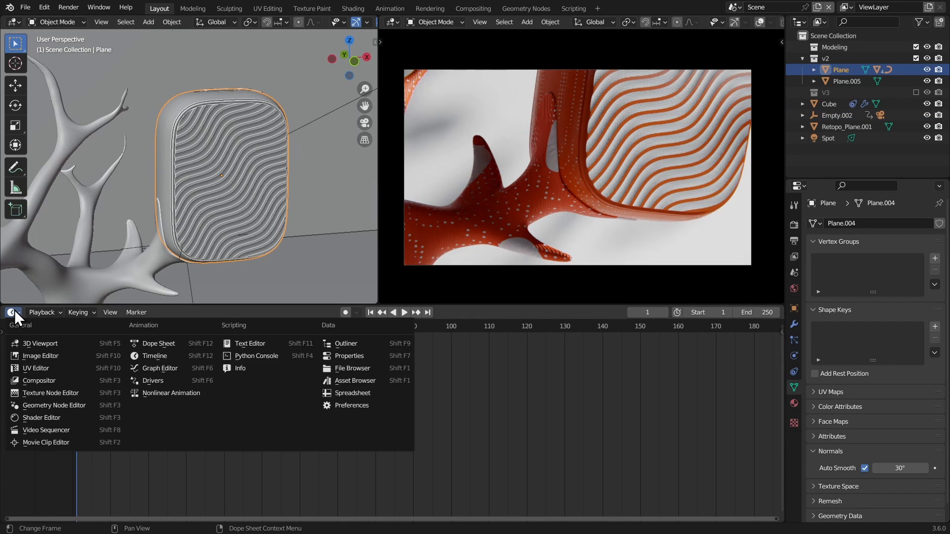
pyautogui.click(55, 415)
pyautogui.scroll(-5, 183, 361)
pyautogui.keyDown('ctrl'); pyautogui.moveTo(269, 391); pyautogui.dragTo(341, 356, button='middle'); pyautogui.keyUp('ctrl')
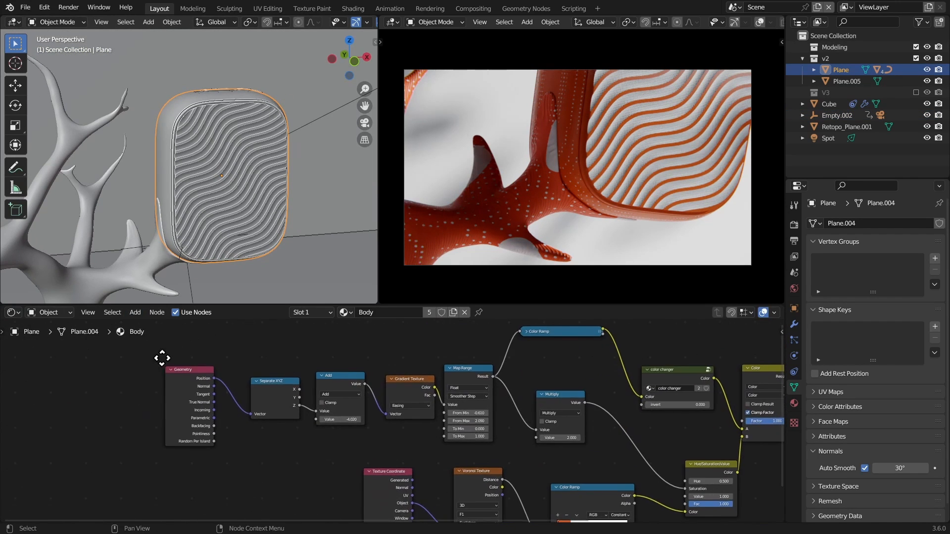
pyautogui.moveTo(163, 358); pyautogui.dragTo(295, 376, button='middle')
pyautogui.keyDown('ctrl'); pyautogui.moveTo(294, 376); pyautogui.dragTo(390, 301, button='middle'); pyautogui.keyUp('ctrl')
pyautogui.moveTo(387, 342); pyautogui.dragTo(423, 322, button='middle')
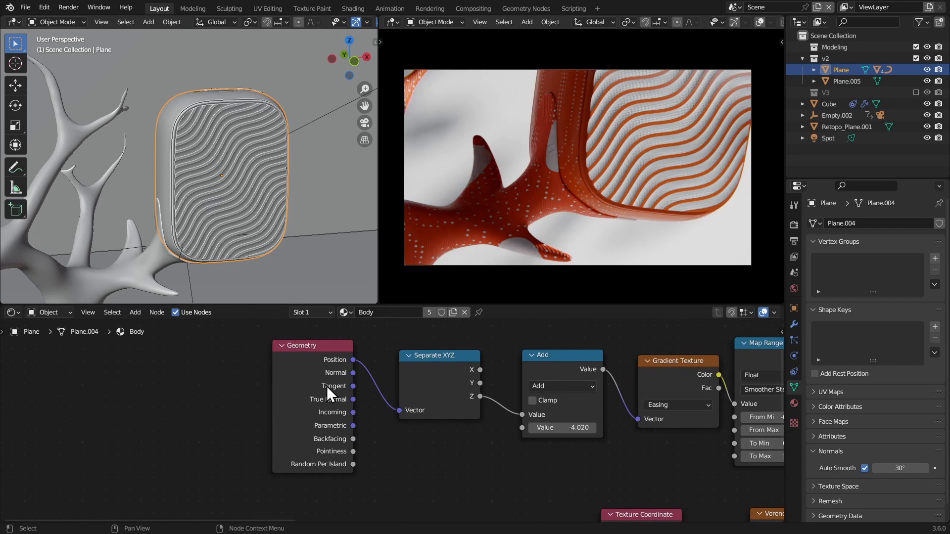
pyautogui.click(794, 403)
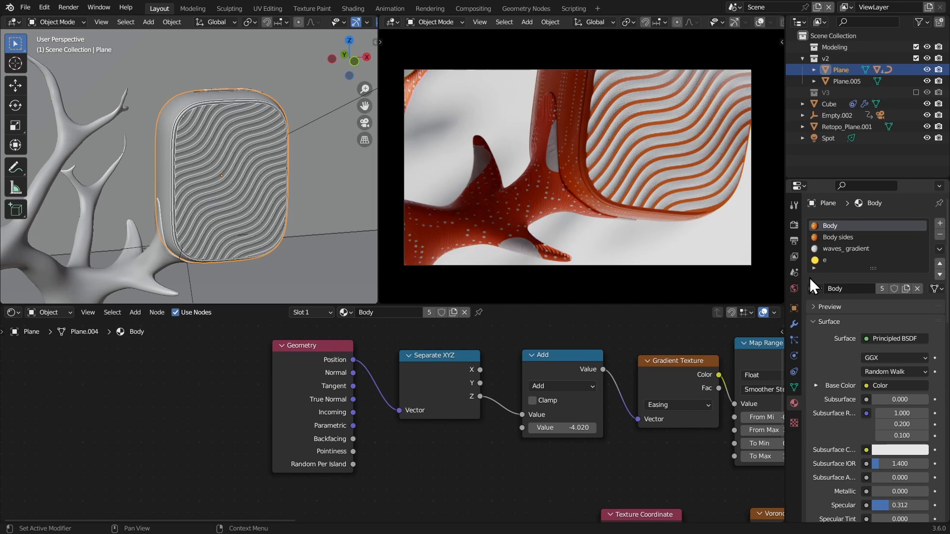
# Add a Plain Axes empty at the device and scale it up well beyond the device's outline
pyautogui.press('`')
pyautogui.hotkey('shift', 'a')
pyautogui.moveTo(148, 142)
pyautogui.click(180, 142)
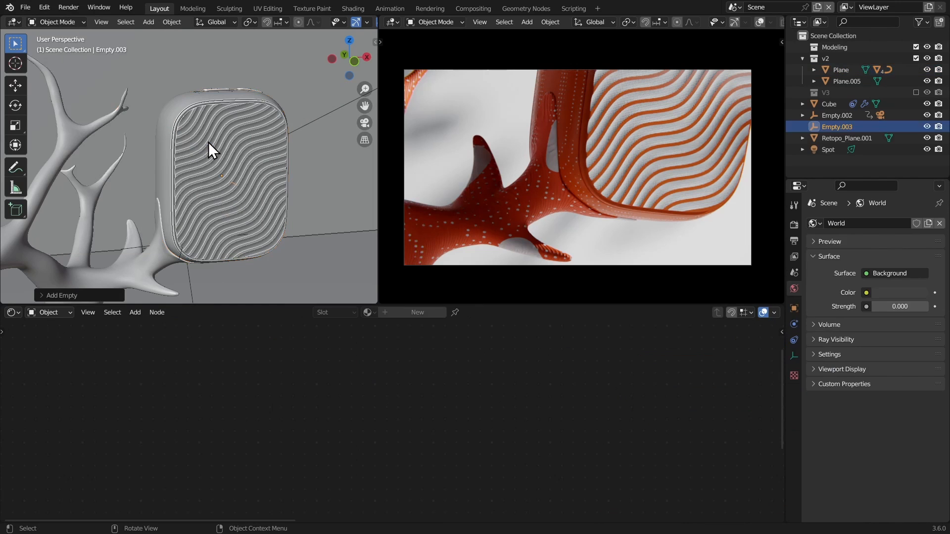
pyautogui.press('s')
pyautogui.click(158, 134)
pyautogui.press('s')
pyautogui.click(203, 135)
# Replace the Geometry node in the device's Body material with a Texture Coordinate node
pyautogui.click(213, 149)
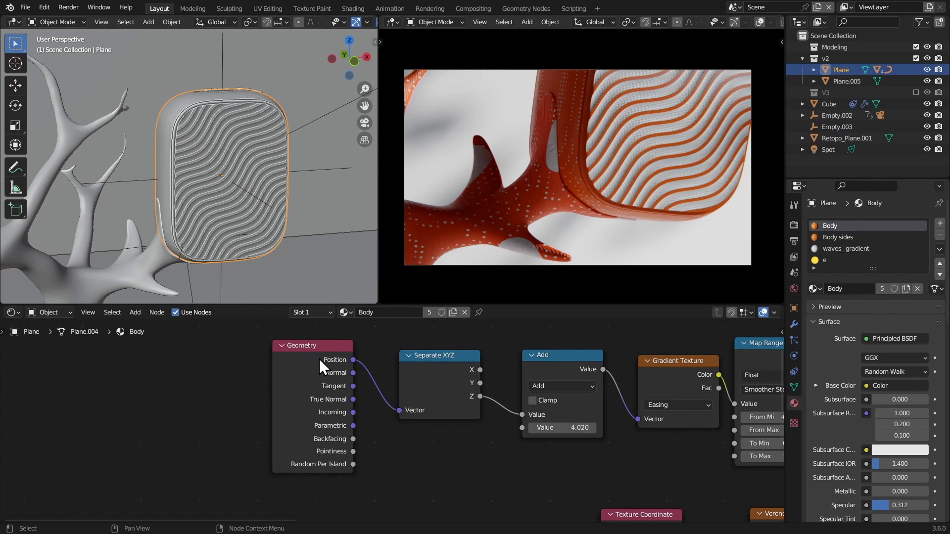
pyautogui.click(307, 371)
pyautogui.press('Delete')
pyautogui.hotkey('shift', 'a')
pyautogui.click(306, 370)
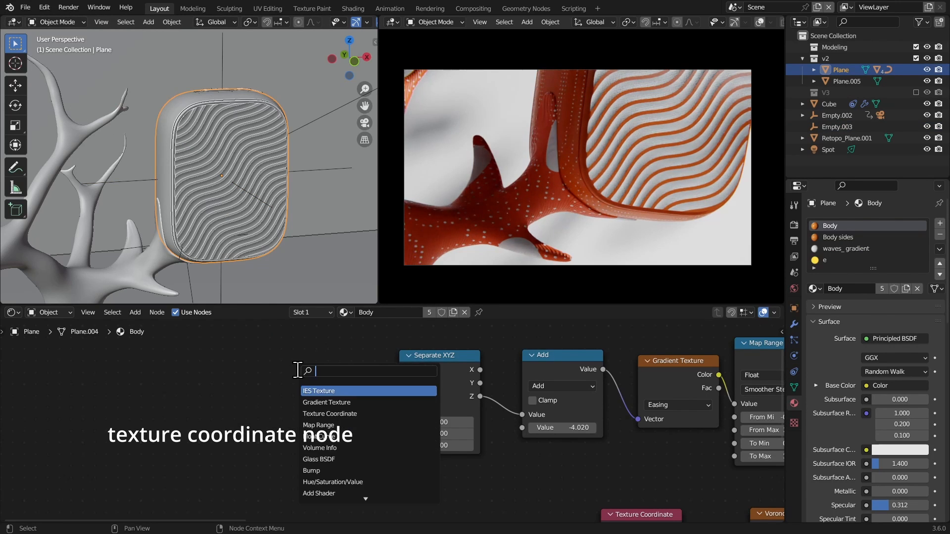
pyautogui.write('coor')
pyautogui.press('Return')
pyautogui.click(284, 379)
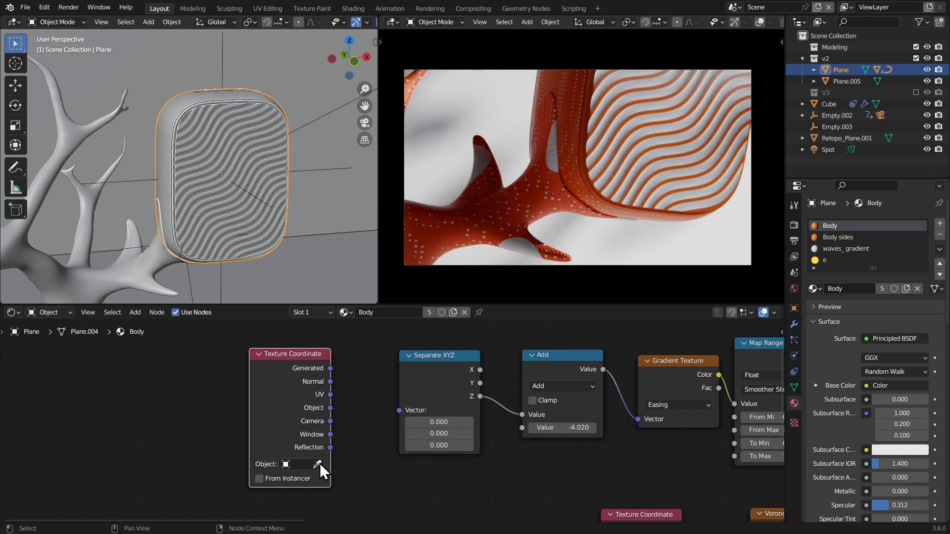
# Set the device's empty as the Texture Coordinate object and connect its Object output to the Separate XYZ vector input
pyautogui.click(318, 464)
pyautogui.click(227, 80)
pyautogui.moveTo(299, 405); pyautogui.dragTo(281, 409)
pyautogui.moveTo(380, 395); pyautogui.dragTo(400, 410)
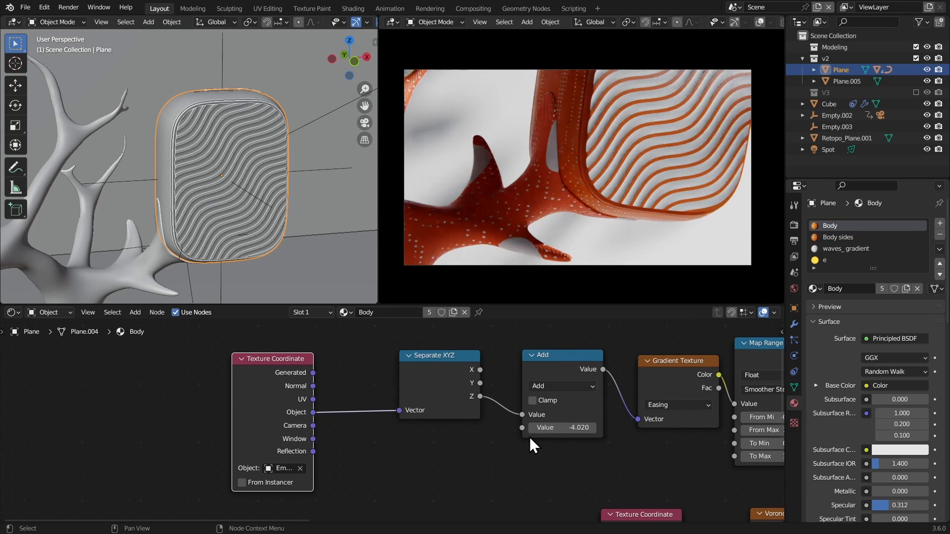
# Set the Add node's value to 0.480 to reposition the color gradient on the device's body
pyautogui.moveTo(529, 438); pyautogui.dragTo(450, 430, button='middle')
pyautogui.moveTo(525, 204); pyautogui.dragTo(396, 201, button='middle')
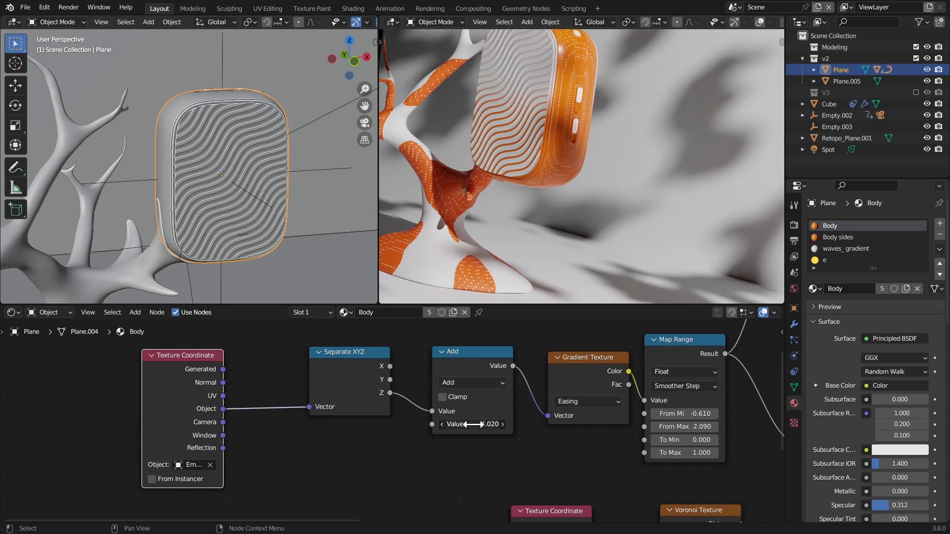
pyautogui.moveTo(473, 424)
pyautogui.mouseDown()
pyautogui.moveTo(508, 429)
pyautogui.moveTo(482, 425)
pyautogui.mouseUp()
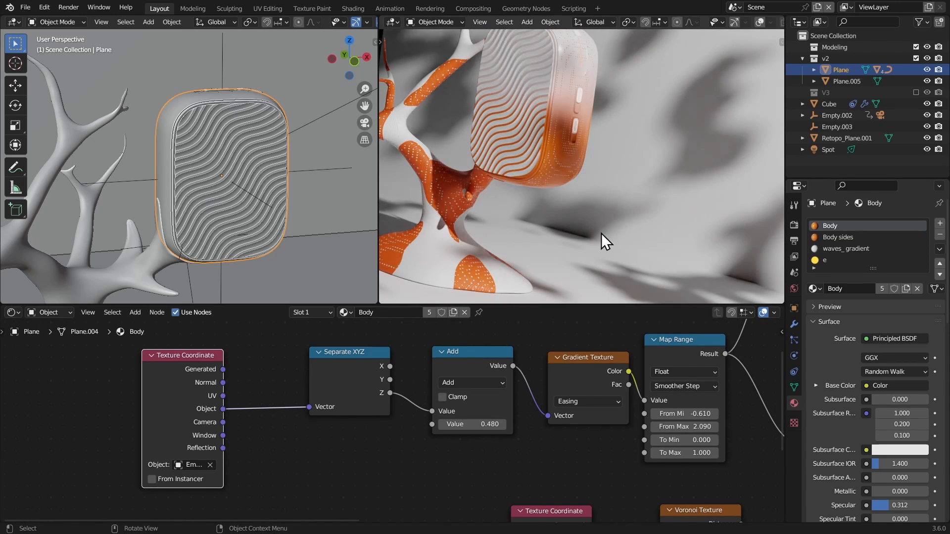
# Copy the Body material's Texture Coordinate, Separate XYZ and Add nodes into the Body sides material
pyautogui.moveTo(470, 465); pyautogui.dragTo(100, 373)
pyautogui.rightClick(457, 358)
pyautogui.click(420, 318)
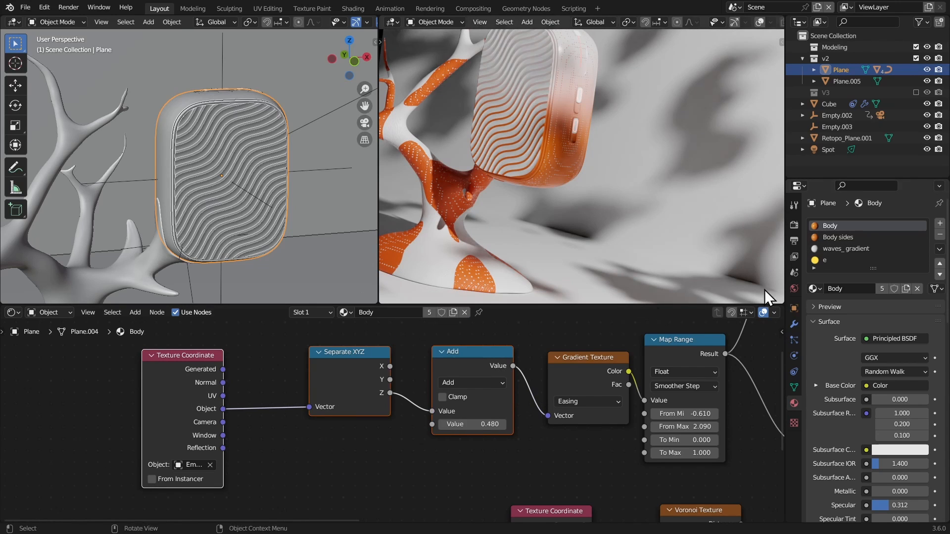
pyautogui.click(840, 238)
pyautogui.keyDown('ctrl'); pyautogui.moveTo(438, 394); pyautogui.dragTo(439, 419, button='middle'); pyautogui.keyUp('ctrl')
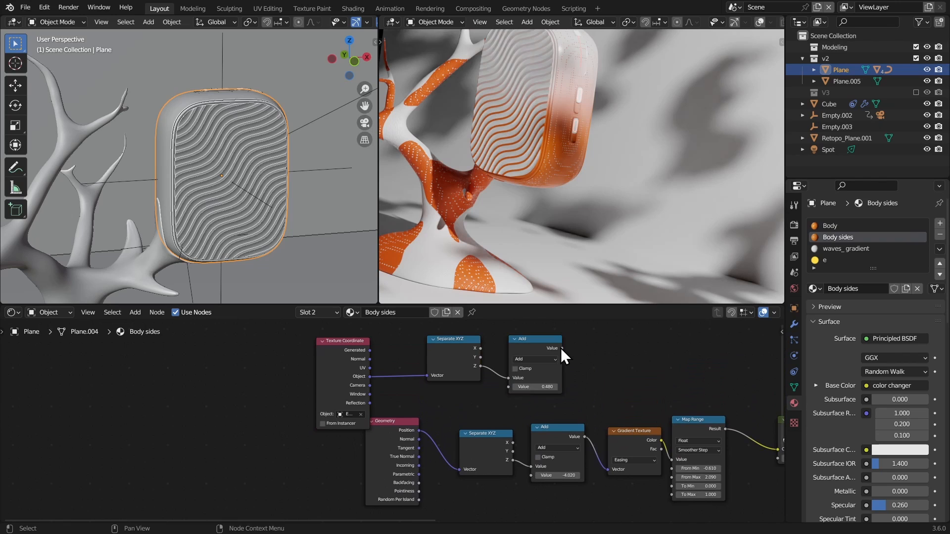
# Connect the pasted Add node to the Gradient Texture vector input and delete the old Geometry, Separate XYZ and Add nodes
pyautogui.moveTo(561, 348); pyautogui.dragTo(608, 470)
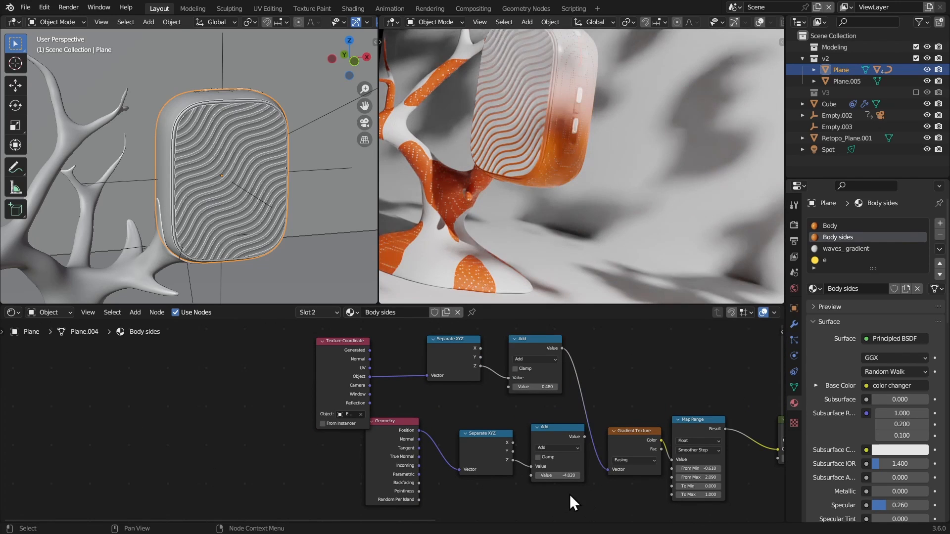
pyautogui.moveTo(569, 494); pyautogui.dragTo(397, 444)
pyautogui.press('x')
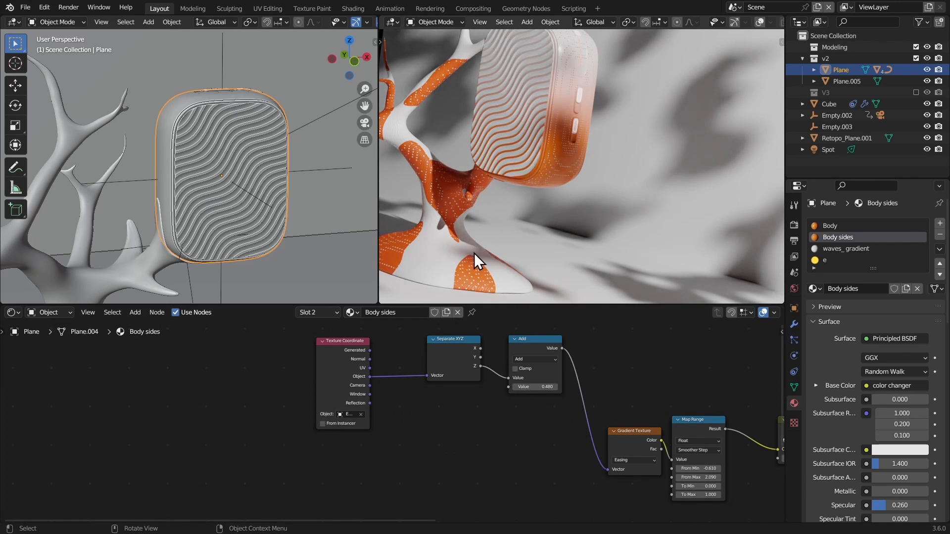
# Parent the device's Plane object to Empty.003 using Object (Keep Transform)
pyautogui.press('KP_0')
pyautogui.moveTo(201, 157); pyautogui.dragTo(227, 169, button='middle')
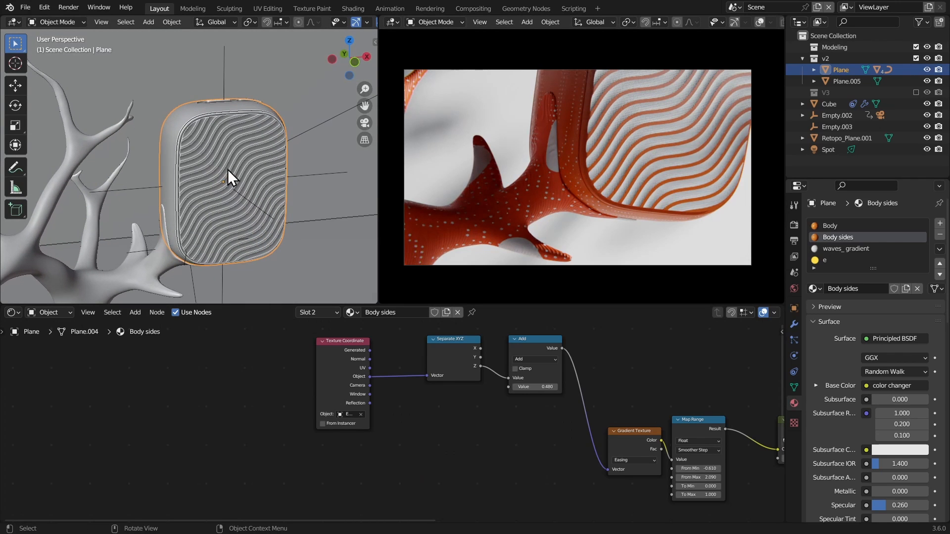
pyautogui.click(317, 182)
pyautogui.moveTo(317, 182); pyautogui.dragTo(297, 180, button='middle')
pyautogui.hotkey('ctrl', 'p')
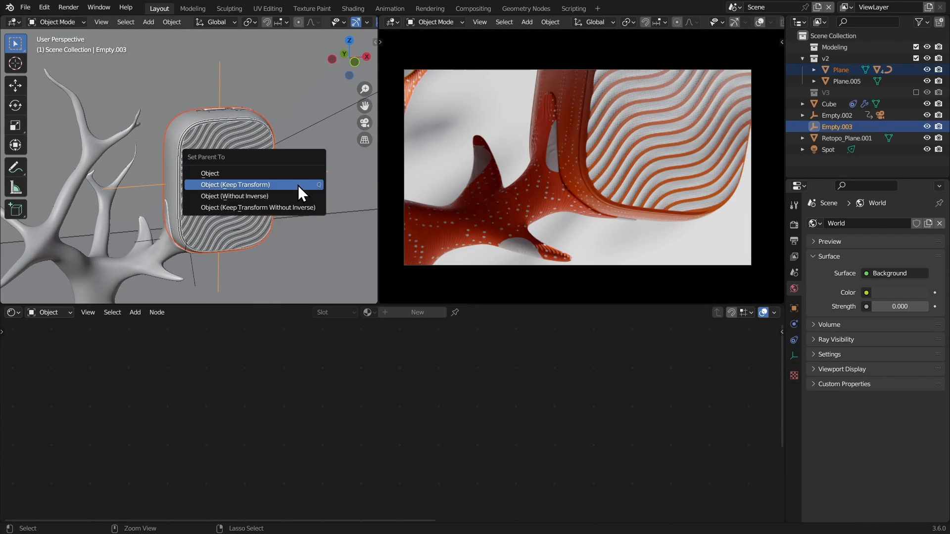
pyautogui.click(256, 185)
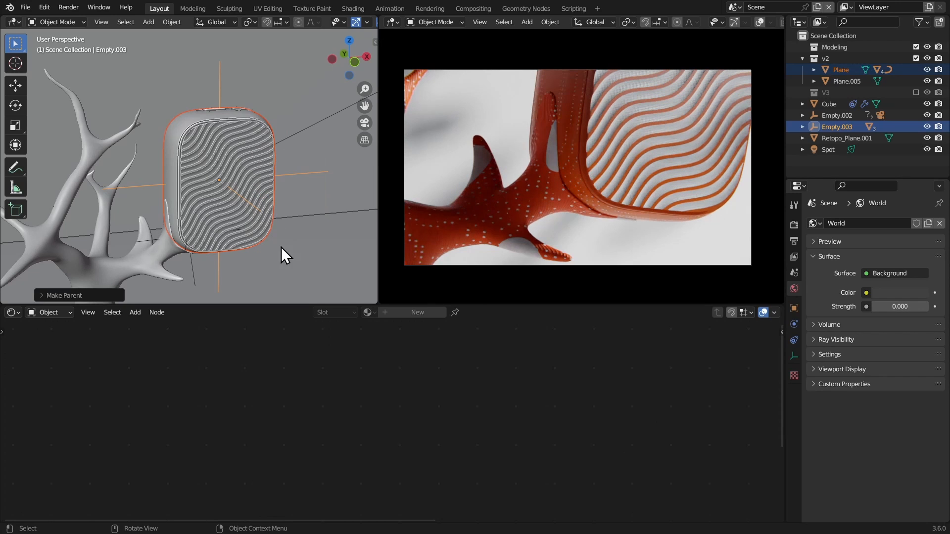
# Show the Timeline and insert a Location & Rotation keyframe for Empty.003 at frame 45
pyautogui.click(286, 175)
pyautogui.click(285, 174)
pyautogui.click(11, 308)
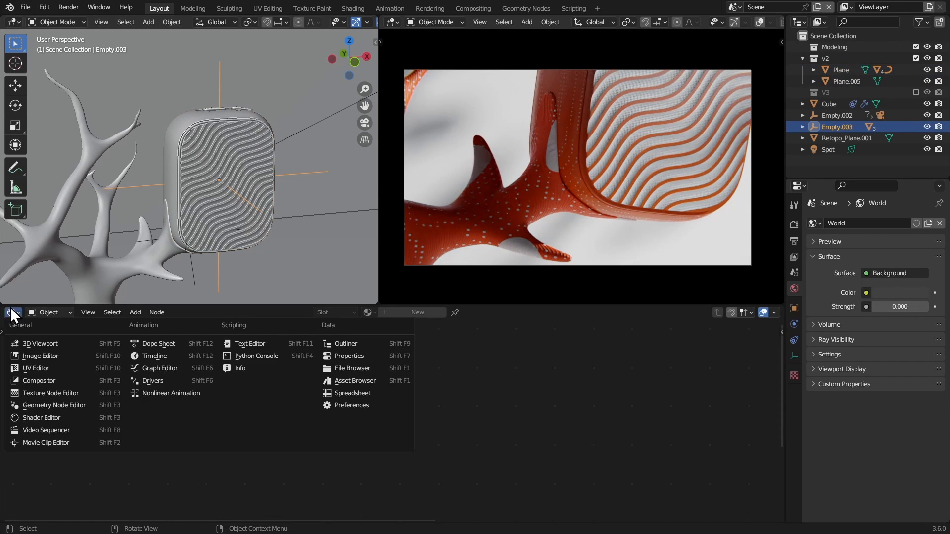
pyautogui.click(155, 357)
pyautogui.moveTo(211, 328); pyautogui.dragTo(244, 334)
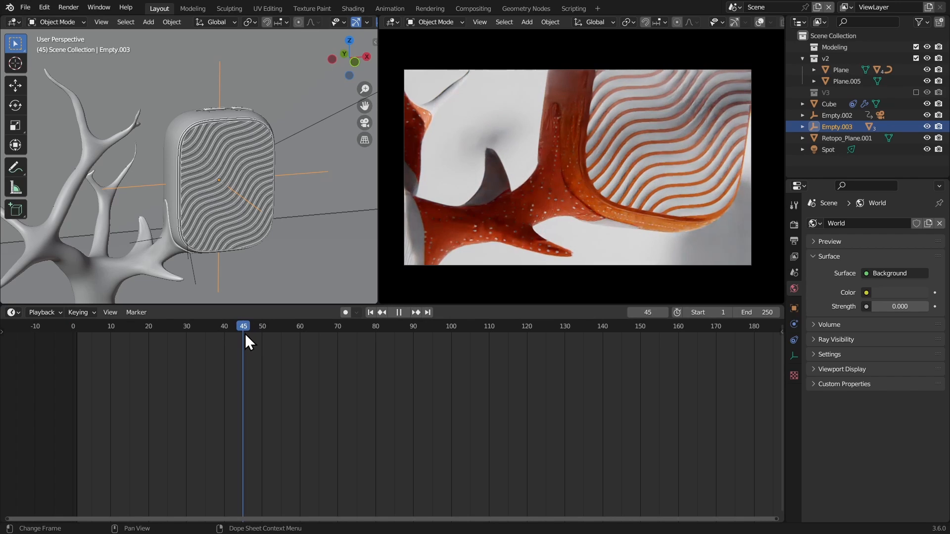
pyautogui.press('i')
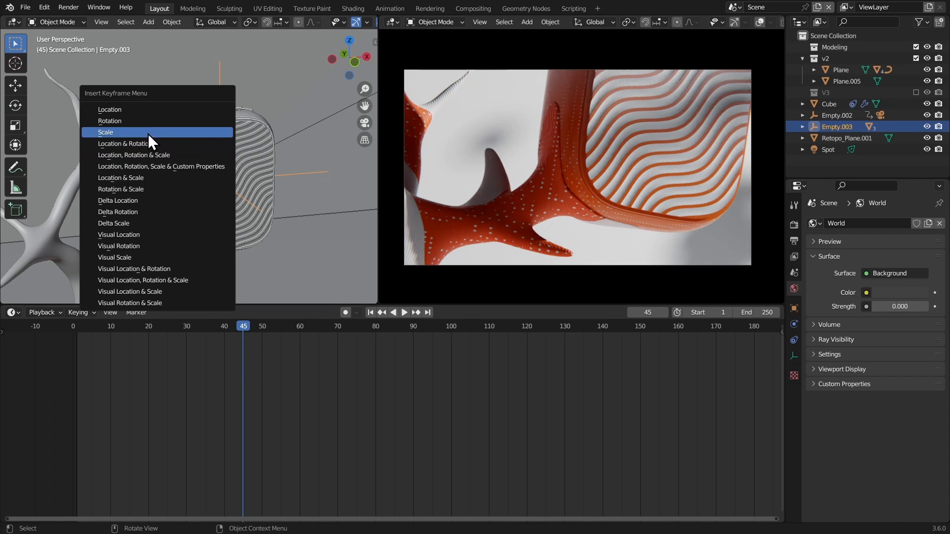
pyautogui.click(155, 145)
# At frame 1, move Empty.003 up and away from the tree until the device leaves the camera frame, and tilt it
pyautogui.hotkey('shift', 'Left')
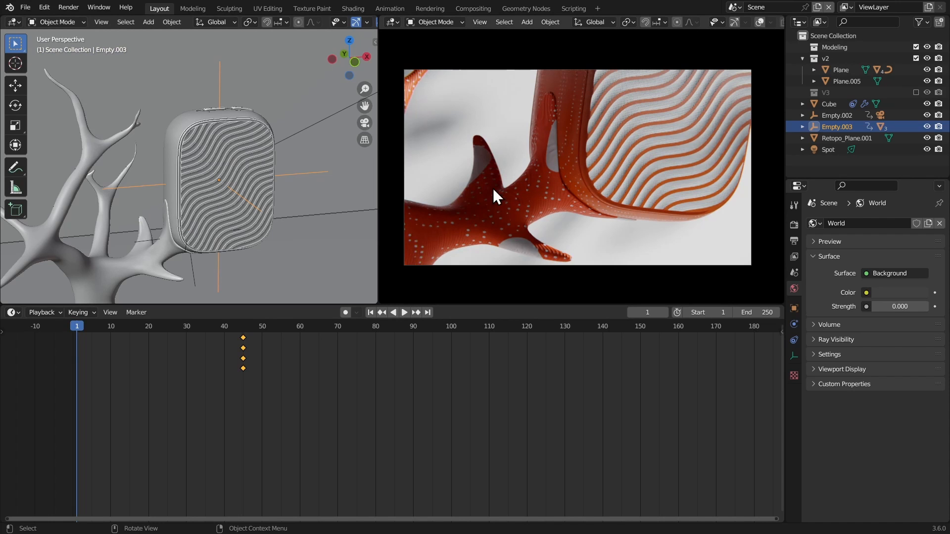
pyautogui.press('g')
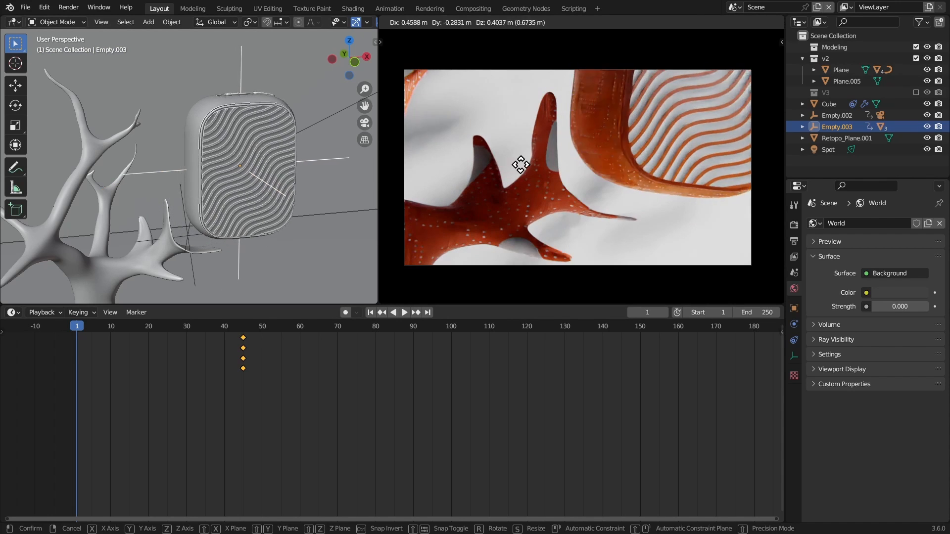
pyautogui.click(566, 136)
pyautogui.press('r')
pyautogui.click(517, 68)
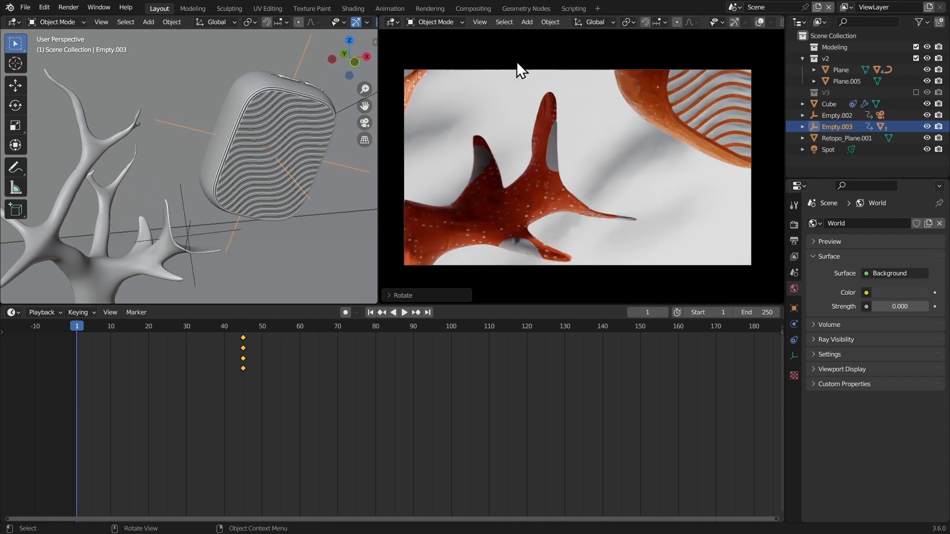
pyautogui.press('g')
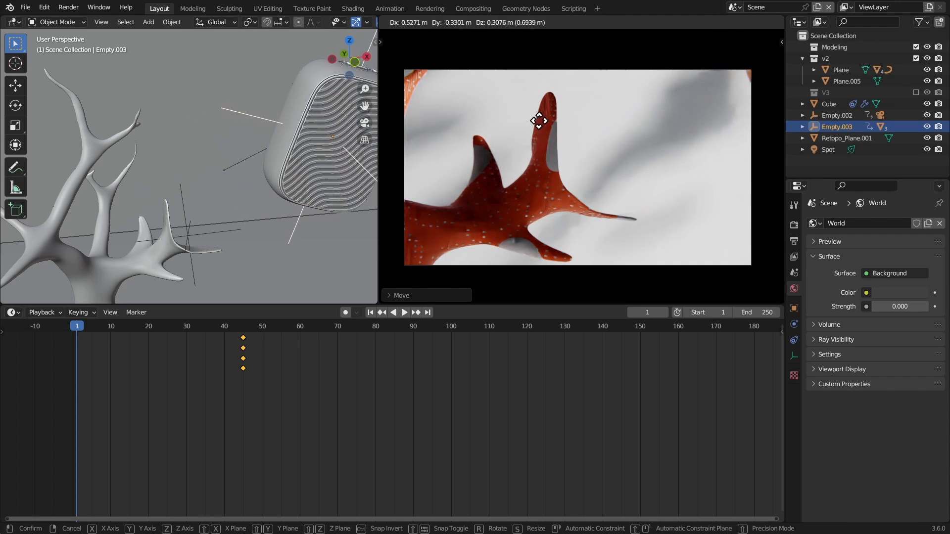
pyautogui.click(527, 132)
# Turn Empty.003 freely with Trackball rotation, adjust its position slightly, and insert a Location & Rotation keyframe at frame 1
pyautogui.moveTo(257, 149); pyautogui.dragTo(201, 171, button='middle')
pyautogui.press('r')
pyautogui.press('r')
pyautogui.click(275, 134)
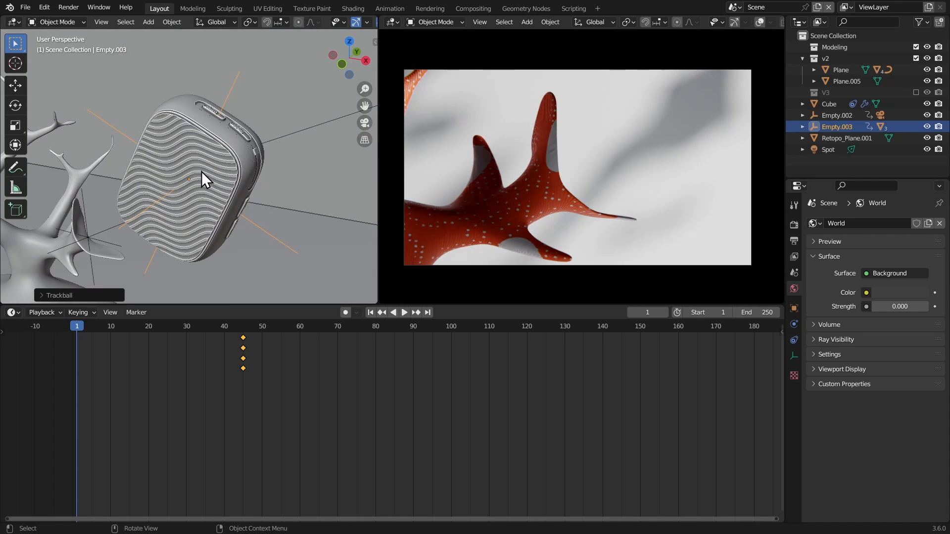
pyautogui.press('g')
pyautogui.click(214, 169)
pyautogui.press('i')
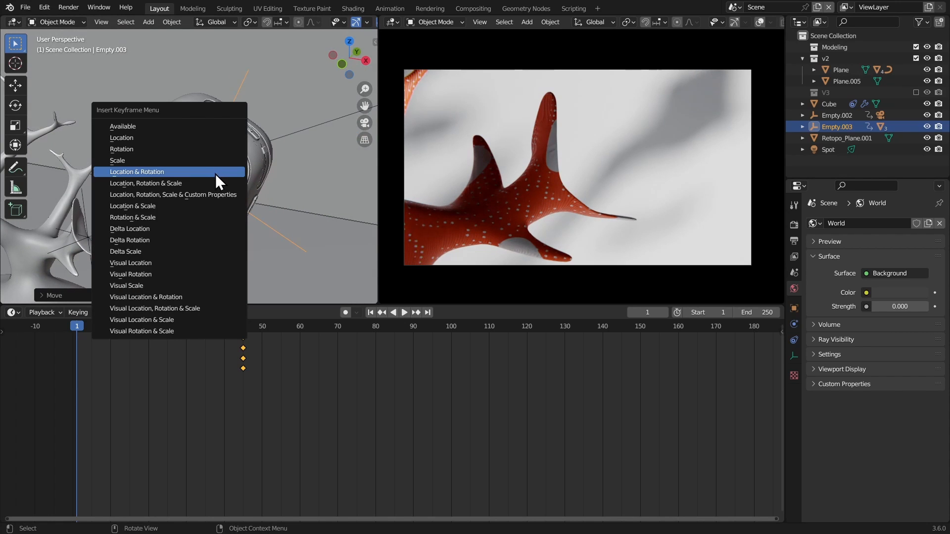
pyautogui.click(189, 173)
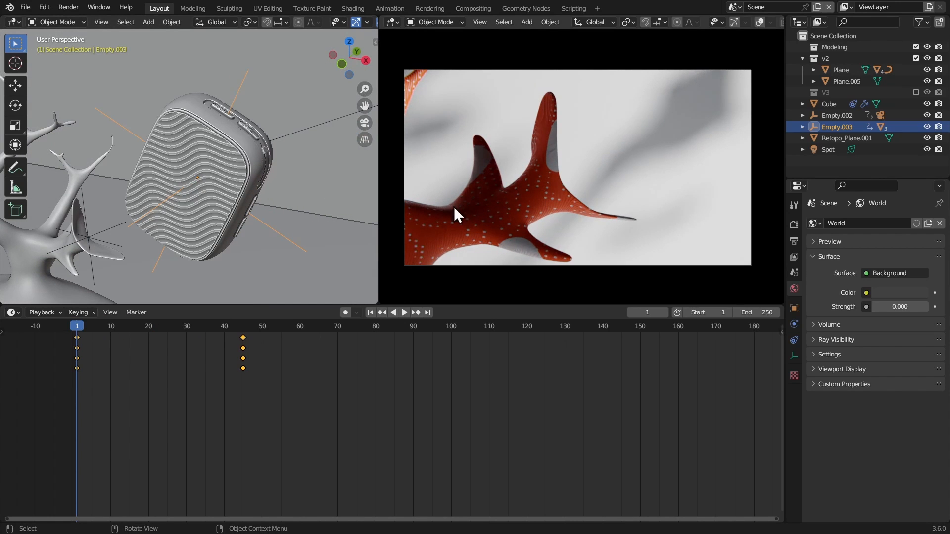
# Play the animation from frame 1 to check how the device flies onto the tree branch
pyautogui.press('space')
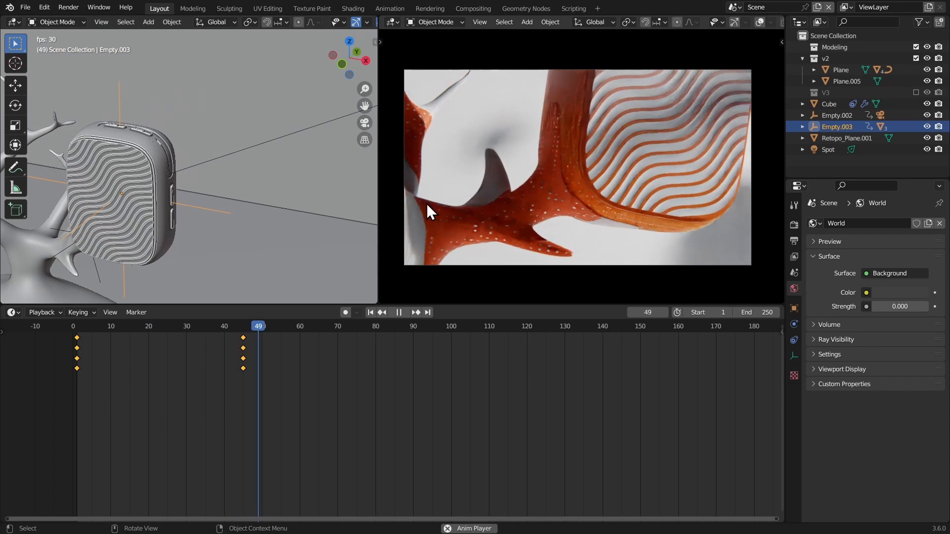
pyautogui.press('Escape')
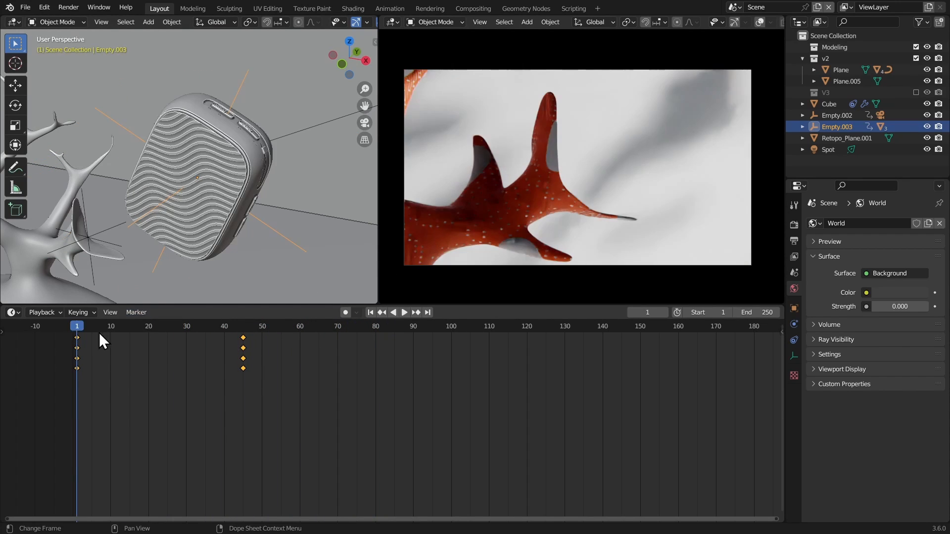
pyautogui.press('space')
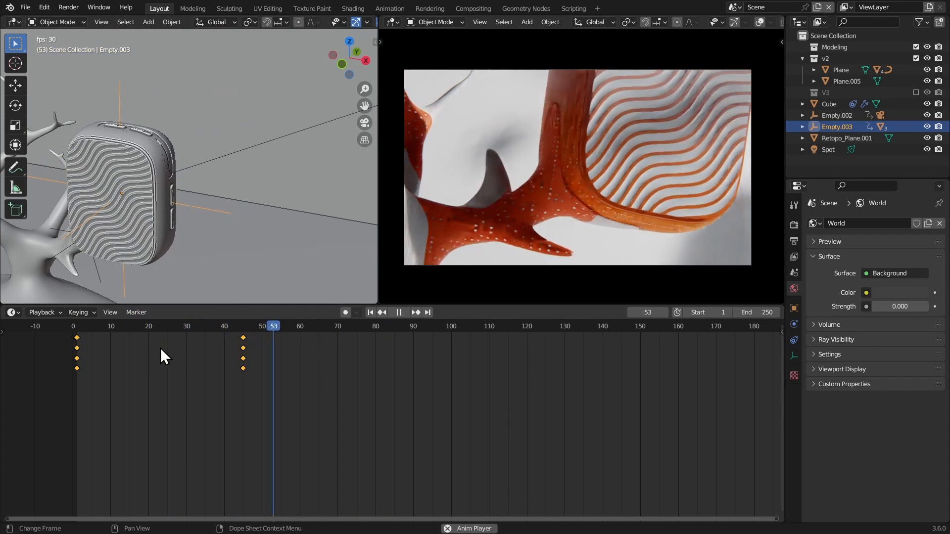
pyautogui.click(80, 328)
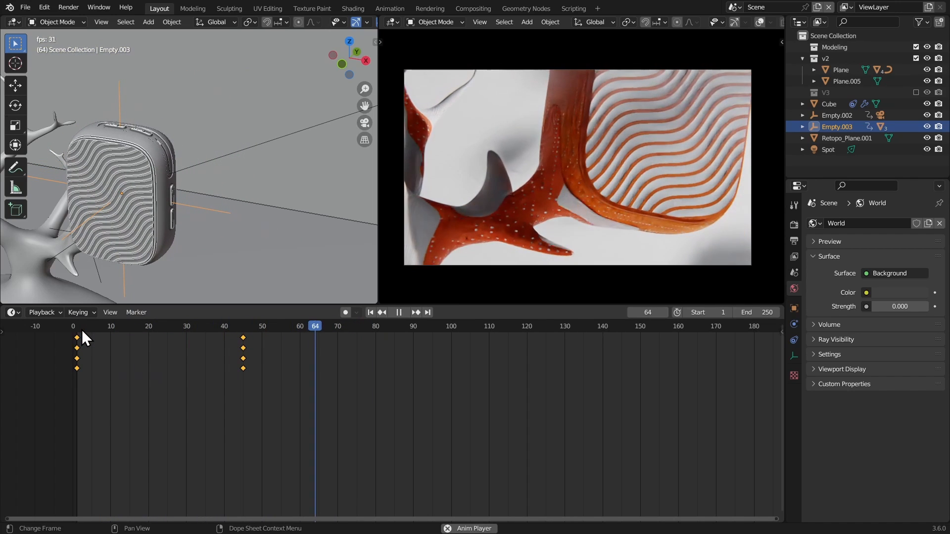
# At frame 61, clear the rotation of the camera's Empty.002 and scale it up so the camera frames the whole tree and device
pyautogui.click(305, 328)
pyautogui.scroll(-8, 209, 201)
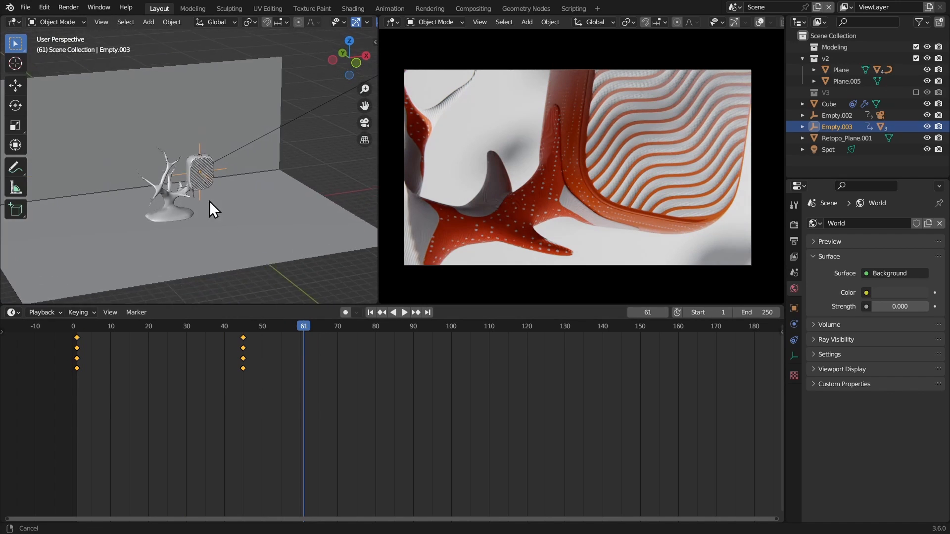
pyautogui.scroll(2, 209, 201)
pyautogui.moveTo(209, 201); pyautogui.dragTo(186, 203, button='middle')
pyautogui.scroll(-5, 207, 171)
pyautogui.scroll(6, 219, 190)
pyautogui.click(204, 204)
pyautogui.hotkey('alt', 's')
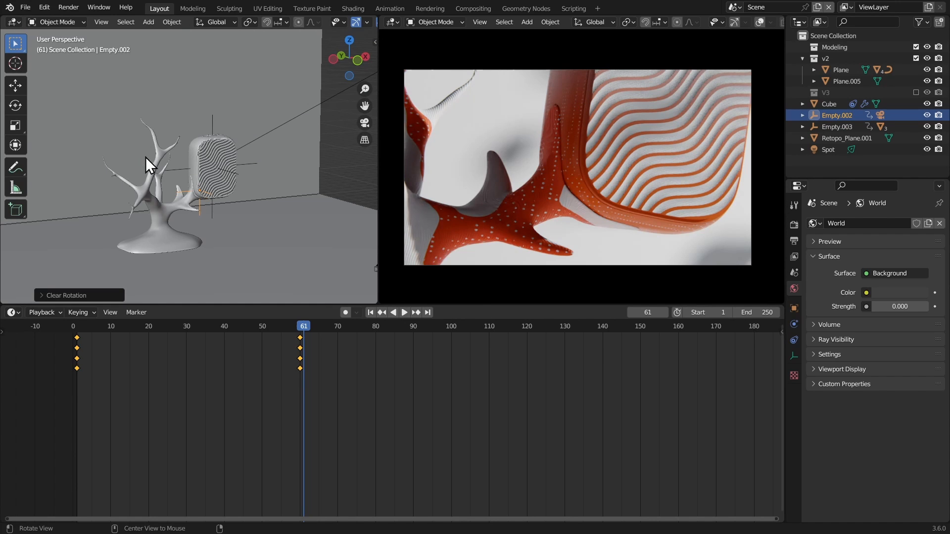
pyautogui.press('s')
pyautogui.click(78, 147)
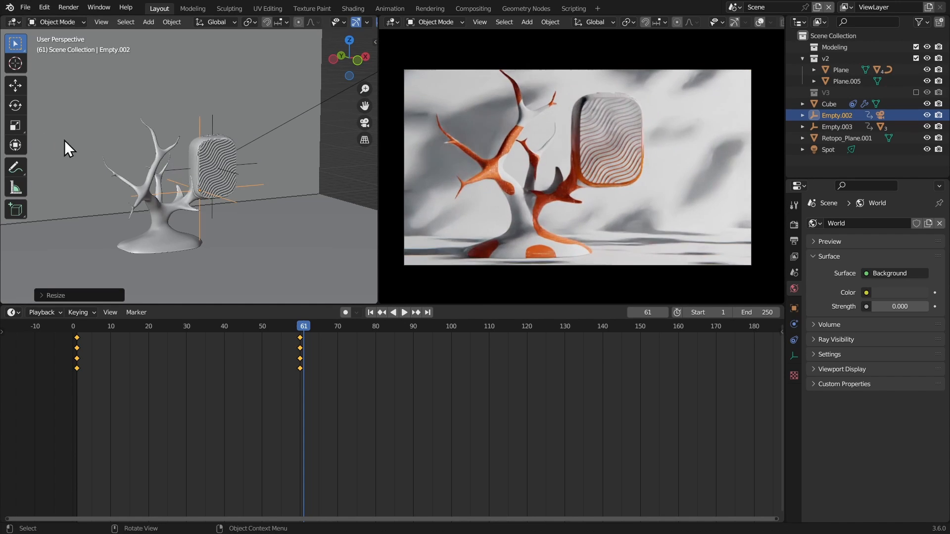
# Move Empty.002 along X, rotate it slightly, scale it down to tighten the framing, and insert a keyframe at frame 61
pyautogui.press('g')
pyautogui.press('x')
pyautogui.click(439, 138)
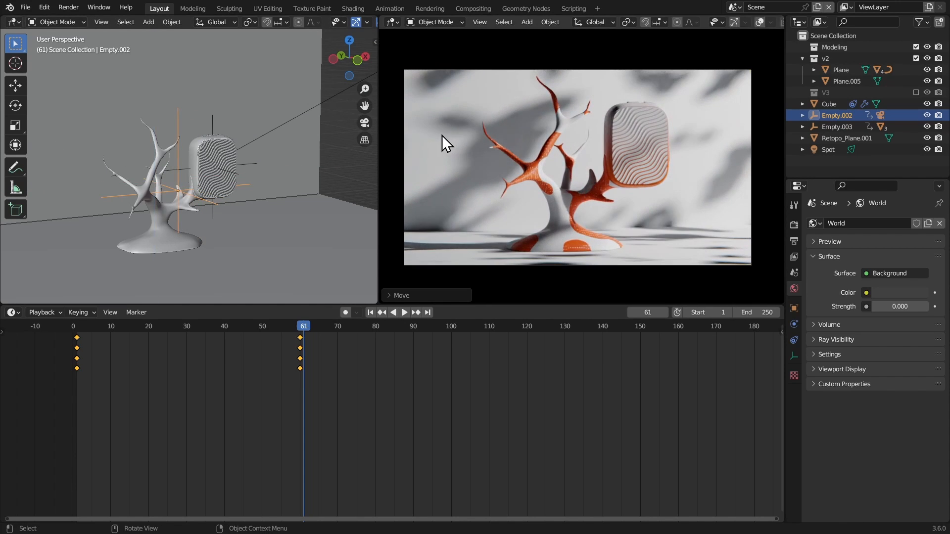
pyautogui.press('r')
pyautogui.click(440, 154)
pyautogui.press('s')
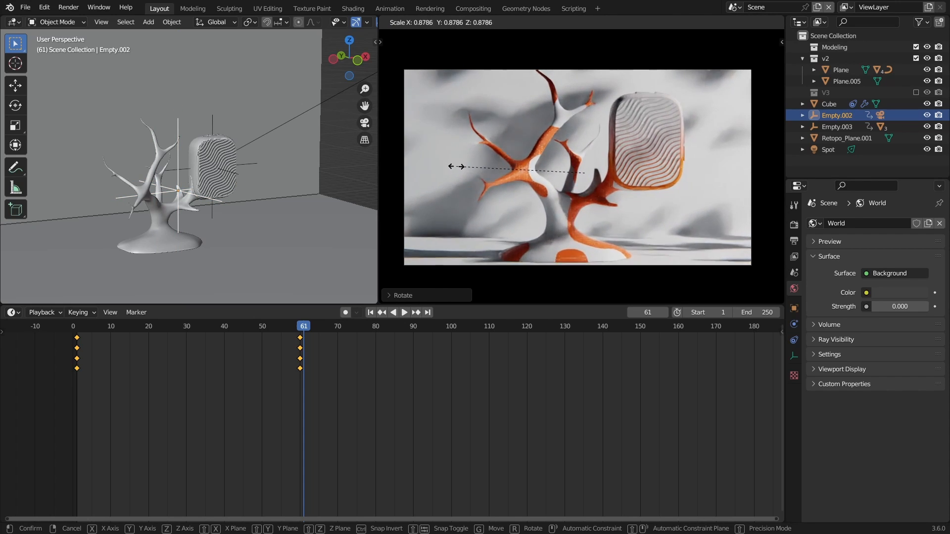
pyautogui.click(468, 170)
pyautogui.press('i')
pyautogui.click(470, 170)
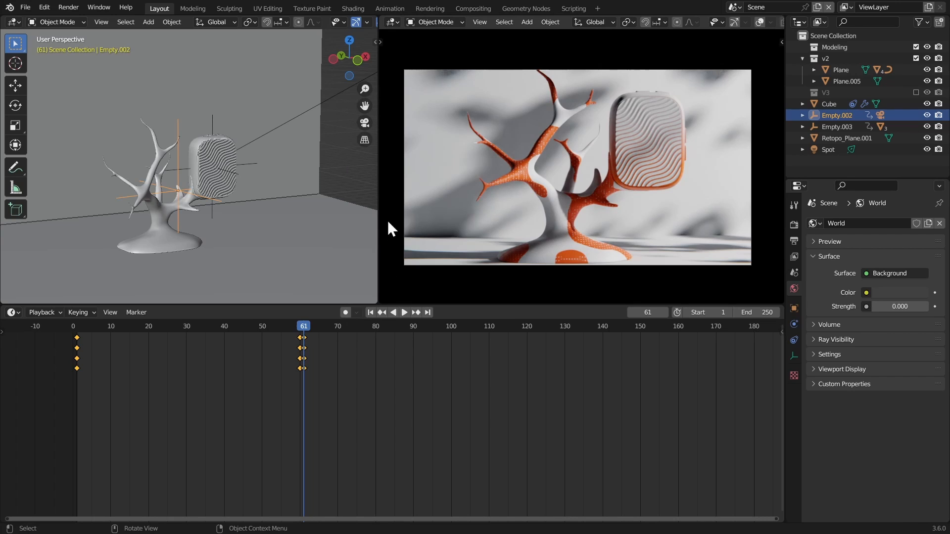
# At frame 200, scale up Empty.002 to pull the camera back and rotate it slightly about the Z axis
pyautogui.moveTo(485, 430); pyautogui.dragTo(314, 419, button='middle')
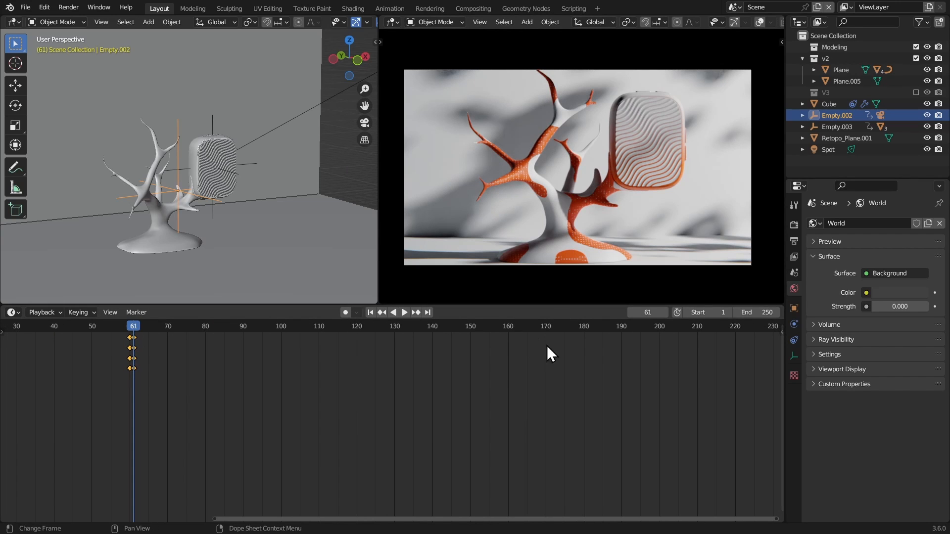
pyautogui.click(659, 327)
pyautogui.press('s')
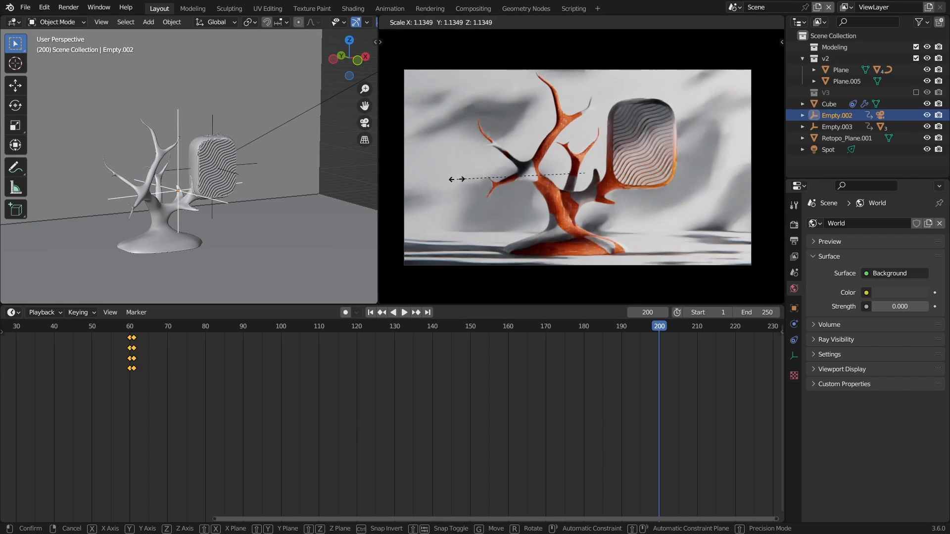
pyautogui.click(436, 176)
pyautogui.press('r')
pyautogui.press('z')
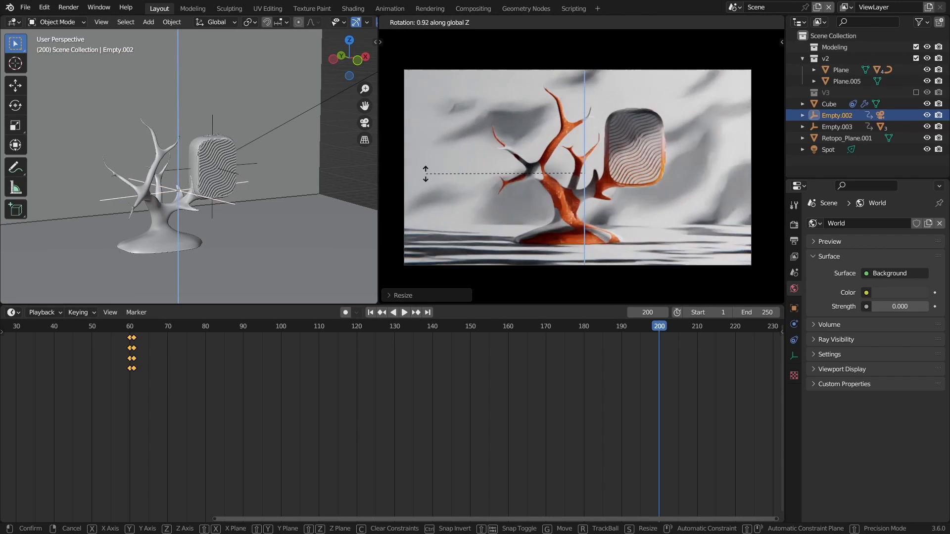
pyautogui.click(436, 150)
# Adjust the camera angle with a Trackball rotation of Empty.002, scale it down slightly, and insert a keyframe at frame 200
pyautogui.press('r')
pyautogui.press('r')
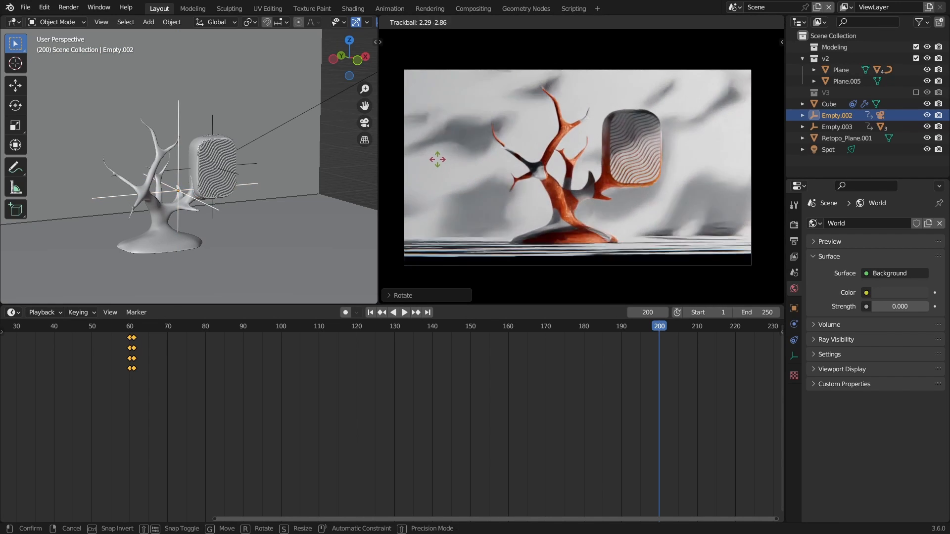
pyautogui.click(436, 158)
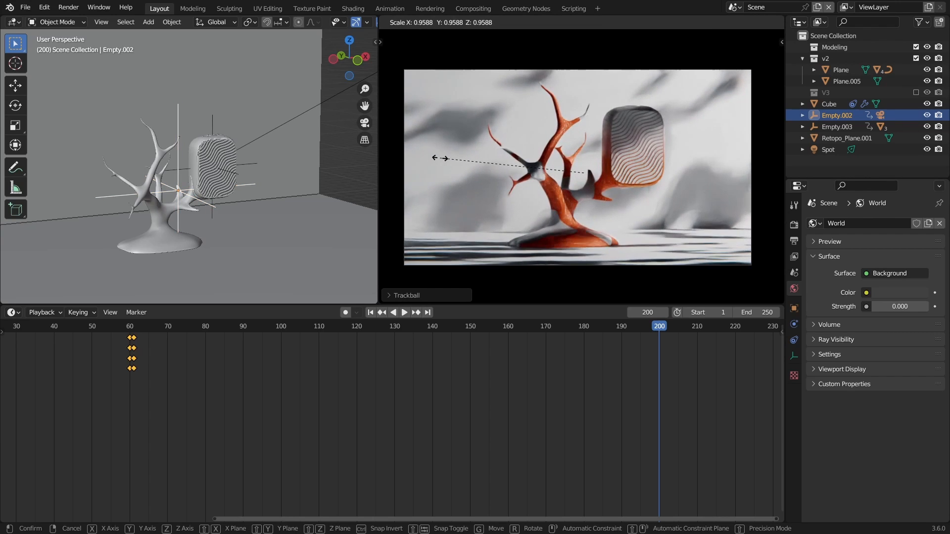
pyautogui.press('i')
pyautogui.click(447, 162)
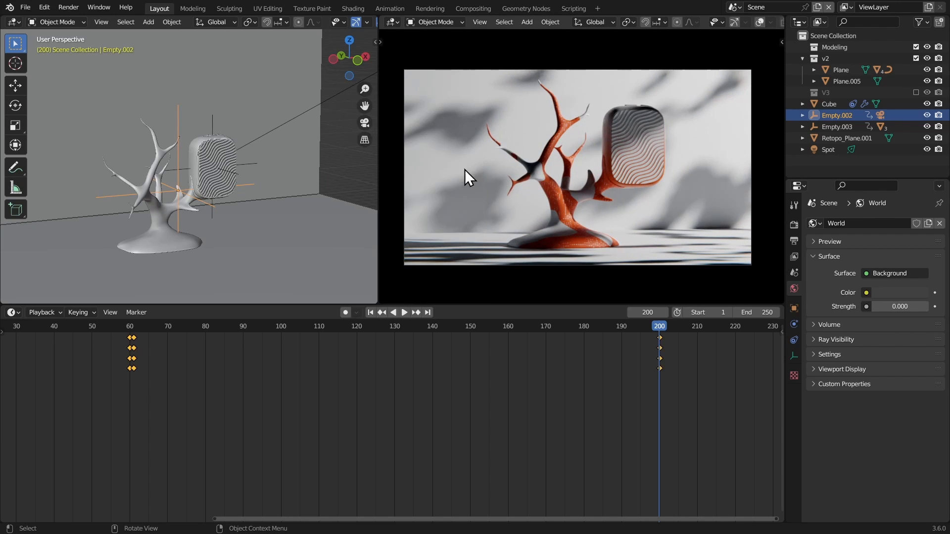
# Set the animation's end frame to 200
pyautogui.doubleClick(739, 311)
pyautogui.write('200')
pyautogui.press('Return')
# Return to the start of the animation and play it in the maximized camera view to review the complete shot
pyautogui.moveTo(287, 405); pyautogui.dragTo(380, 407, button='middle')
pyautogui.click(165, 324)
pyautogui.hotkey('ctrl', 'space')
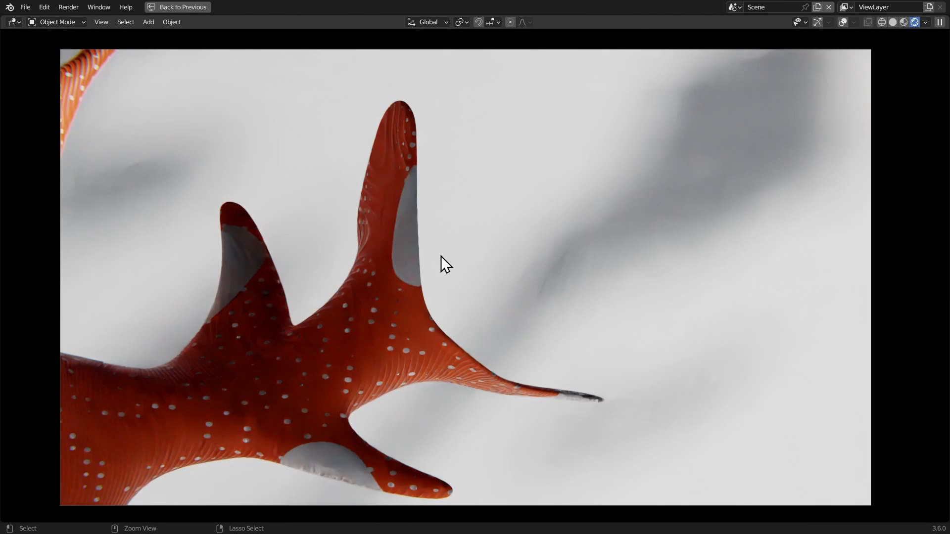
pyautogui.press('space')
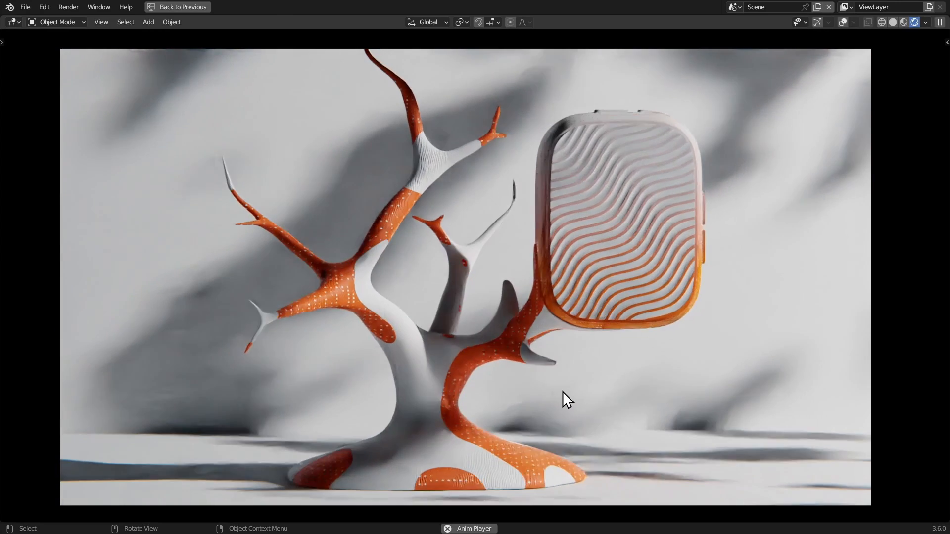
# Switch the maximized camera view to solid shading, replay the animation from the start, and restore the full layout
pyautogui.press('space')
pyautogui.press('z')
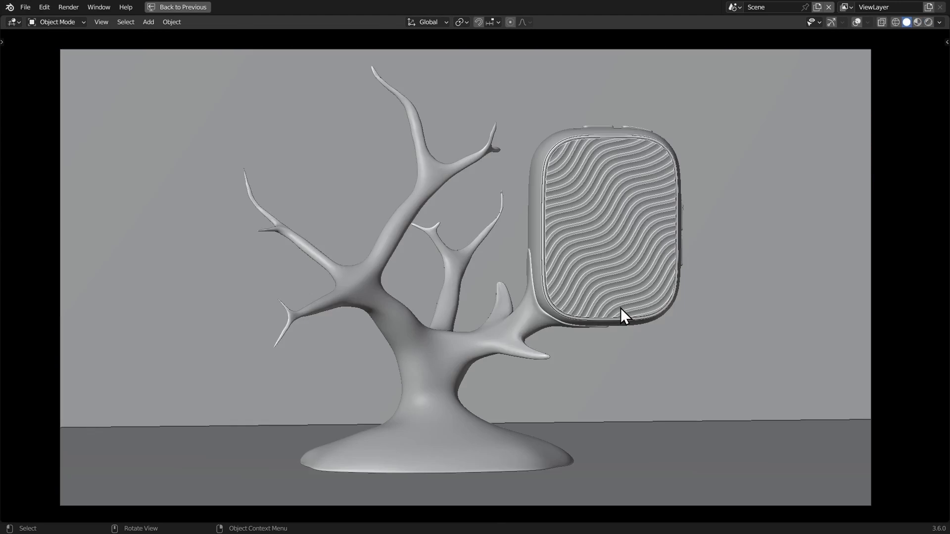
pyautogui.hotkey('shift', 'Left')
pyautogui.press('space')
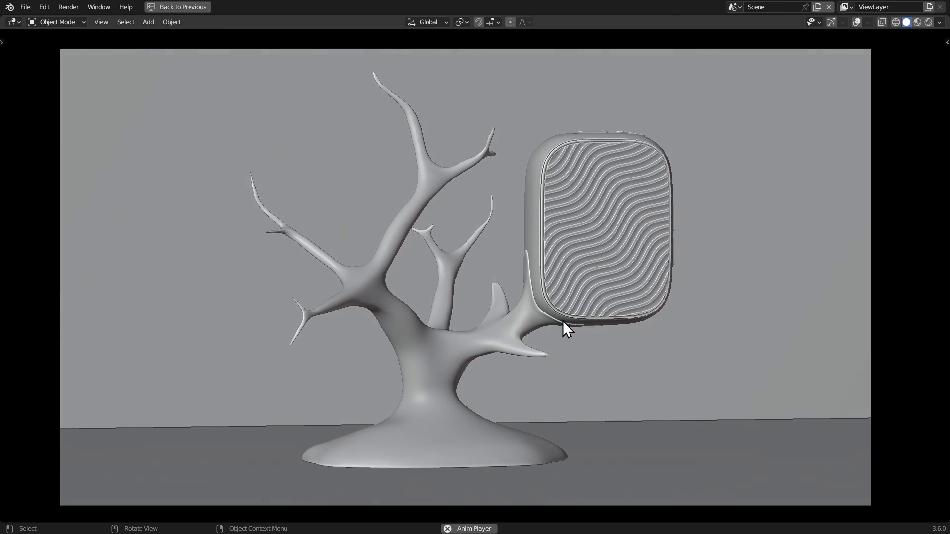
pyautogui.hotkey('ctrl', 'alt', 'space')
pyautogui.press('space')
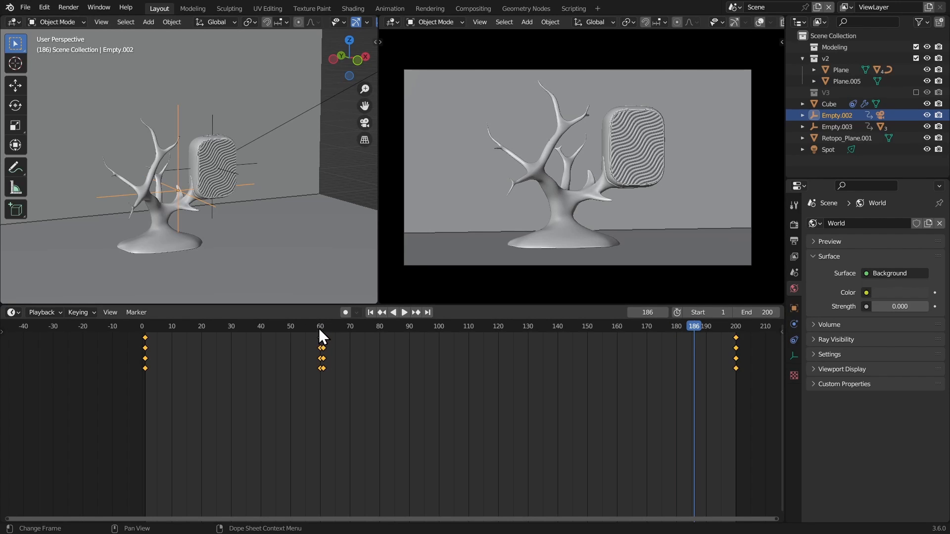
# Insert a Location, Rotation & Scale keyframe for Empty.002 at frame 55
pyautogui.click(307, 326)
pyautogui.press('space')
pyautogui.moveTo(308, 328); pyautogui.dragTo(306, 330)
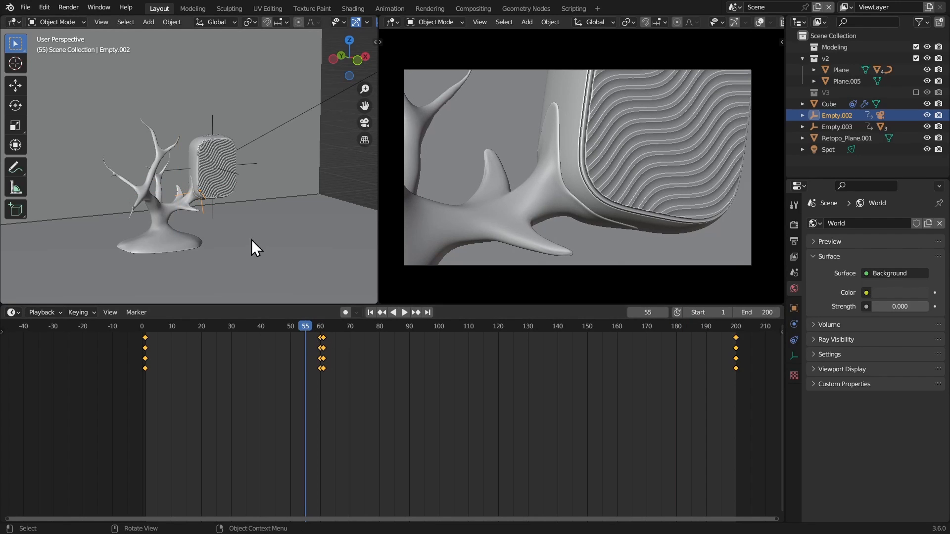
pyautogui.keyDown('ctrl'); pyautogui.moveTo(251, 239); pyautogui.dragTo(222, 191, button='middle'); pyautogui.keyUp('ctrl')
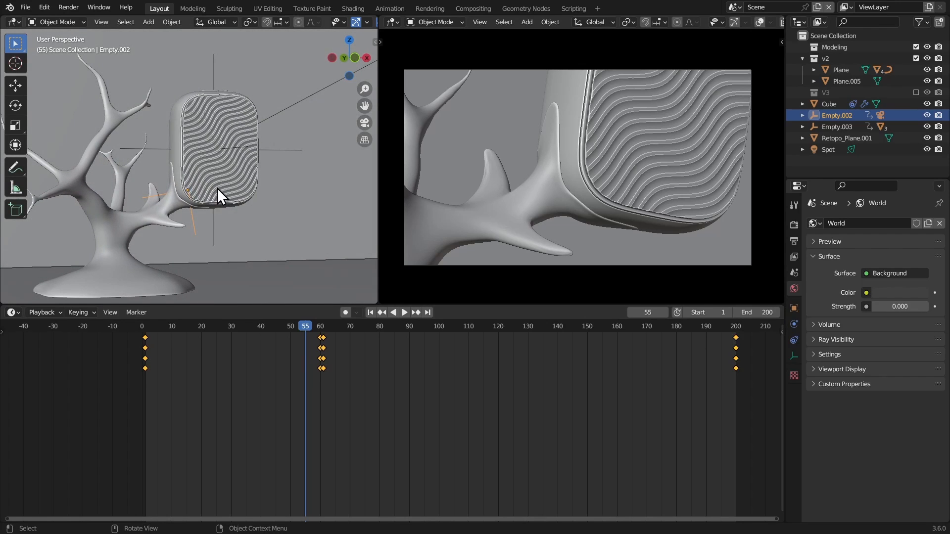
pyautogui.press('i')
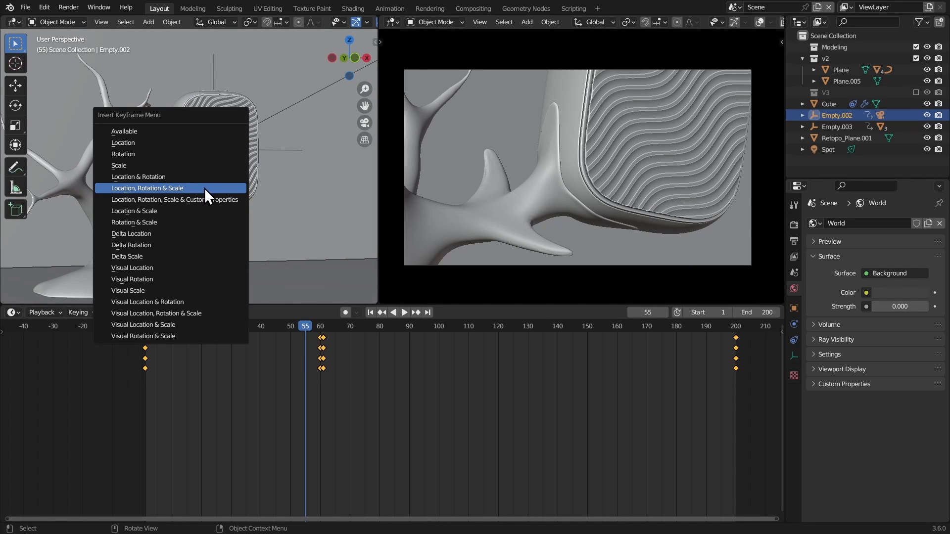
pyautogui.click(198, 188)
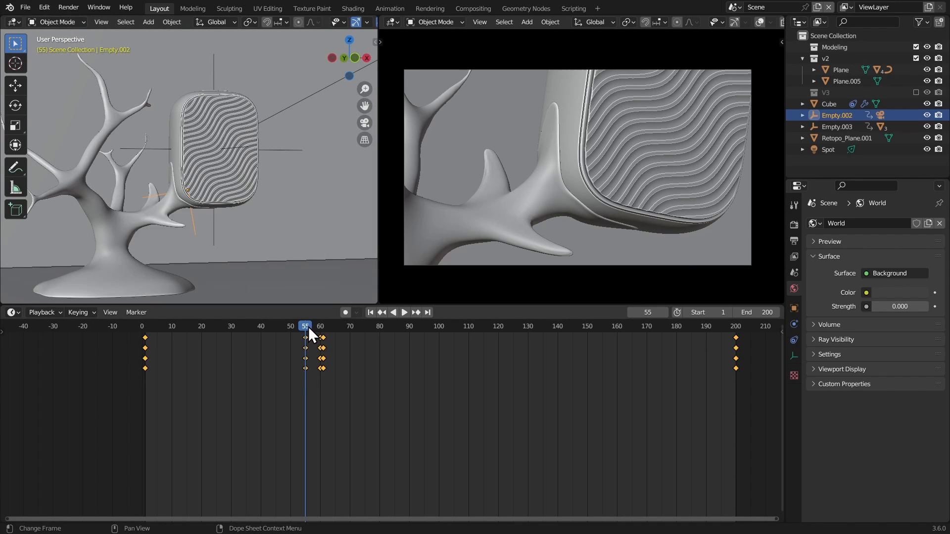
# Try scaling up Empty.002 at frame 60 to pull the camera back and keyframe its location, rotation and scale
pyautogui.moveTo(307, 327); pyautogui.dragTo(322, 338)
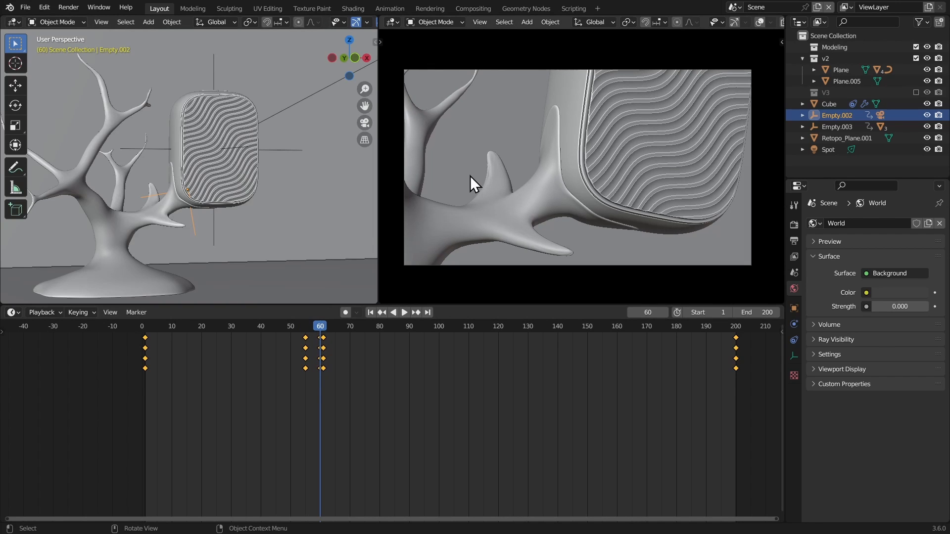
pyautogui.press('s')
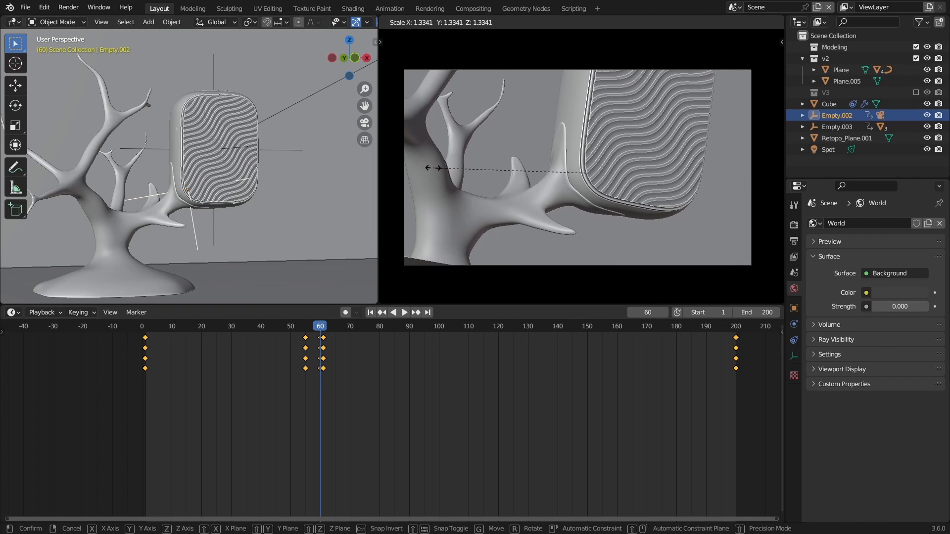
pyautogui.click(437, 168)
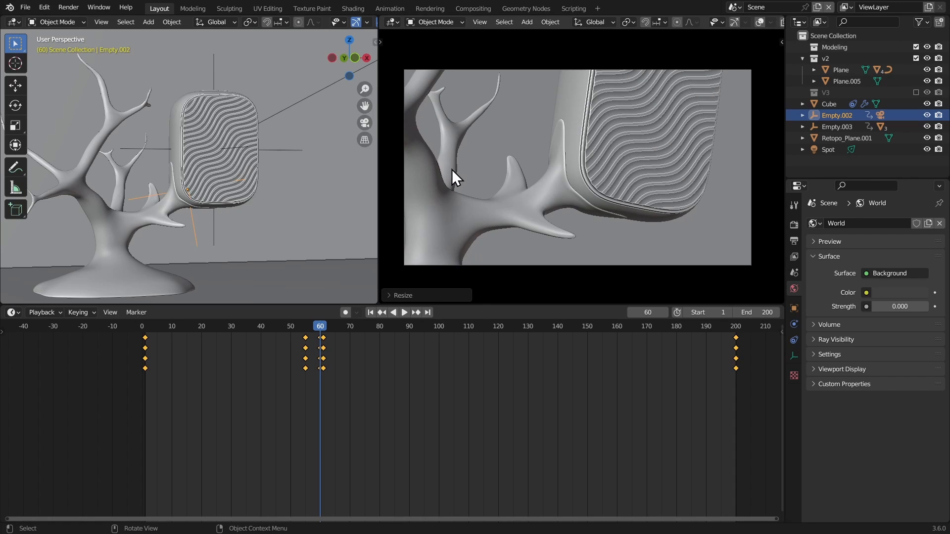
pyautogui.press('i')
pyautogui.click(445, 169)
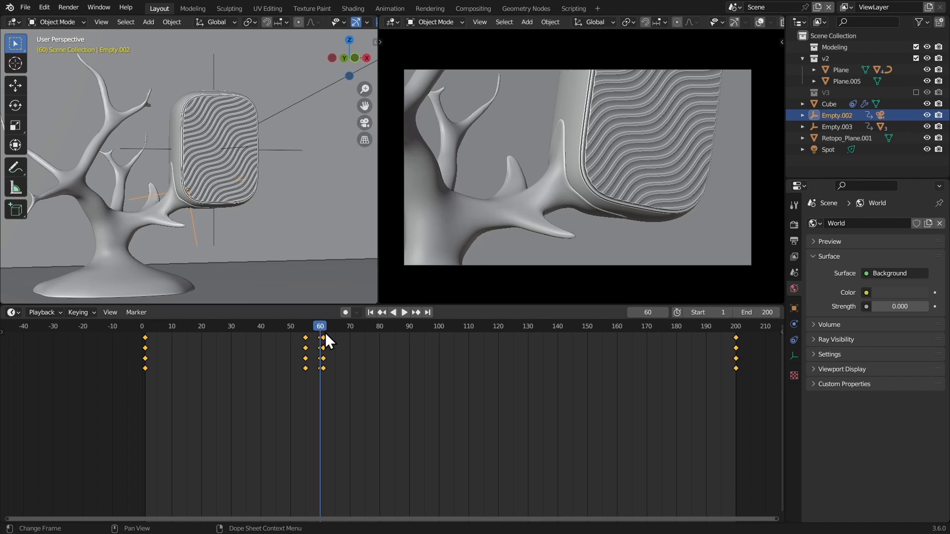
# At frame 61, scale down Empty.002 to bring the camera closer and insert a Location, Rotation & Scale keyframe
pyautogui.press('space')
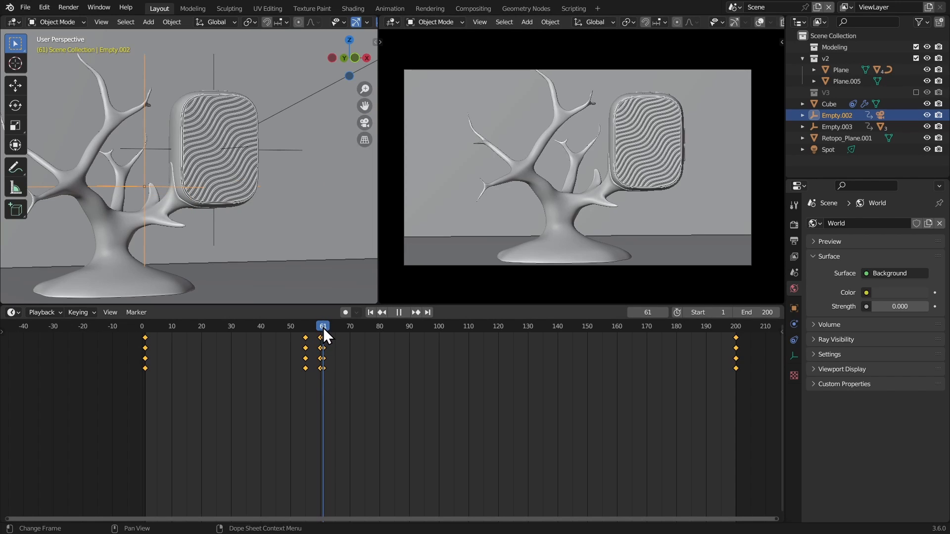
pyautogui.press('space')
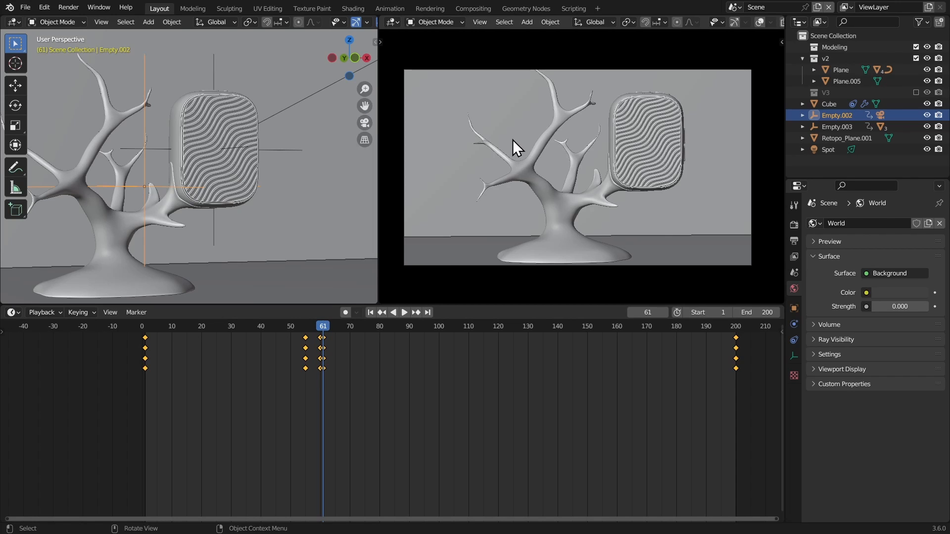
pyautogui.press('s')
pyautogui.click(524, 149)
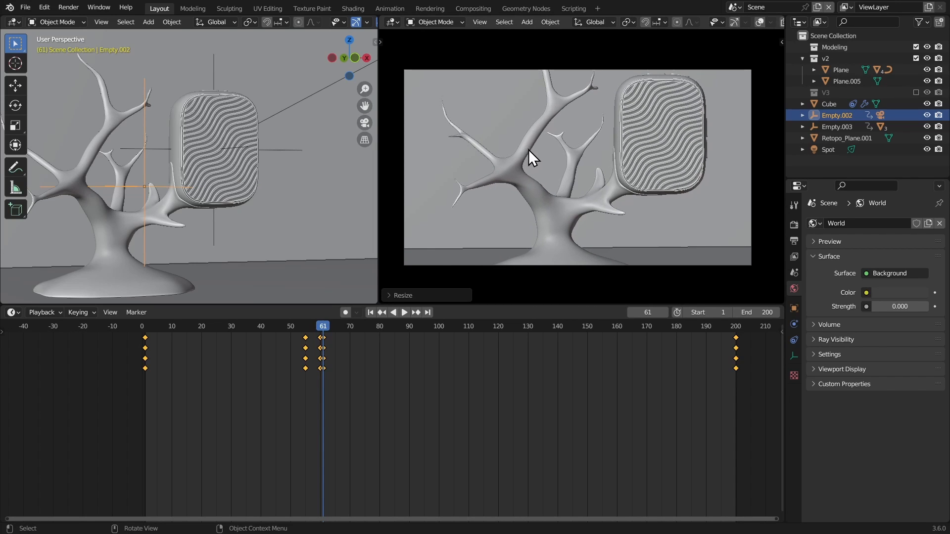
pyautogui.press('i')
pyautogui.click(527, 154)
# At frame 65, scale up Empty.002 by about 1.16 and insert a Location, Rotation & Scale keyframe
pyautogui.moveTo(317, 331); pyautogui.dragTo(336, 331)
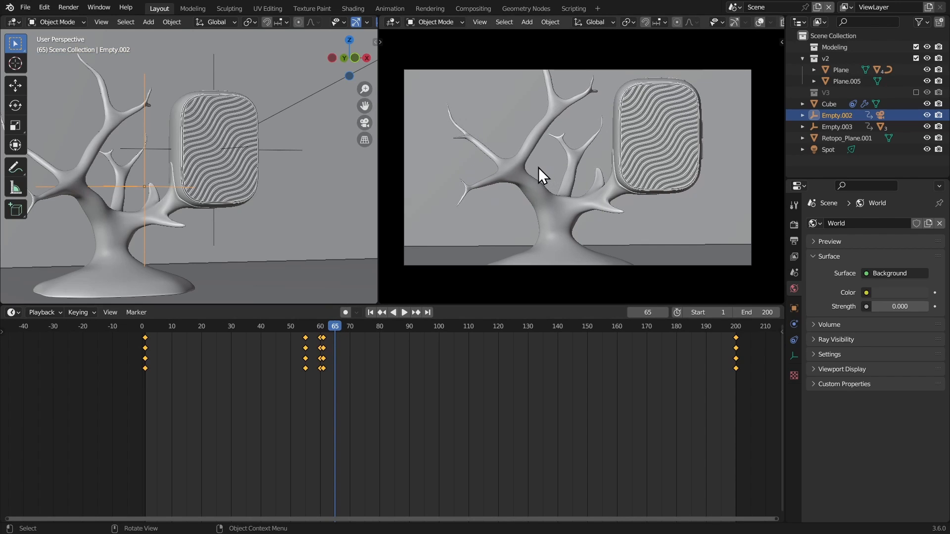
pyautogui.press('s')
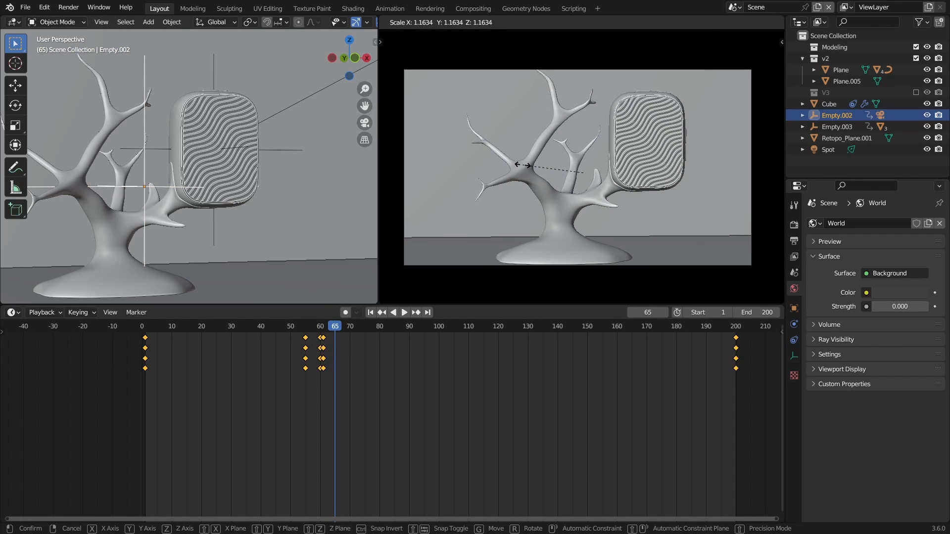
pyautogui.click(523, 165)
pyautogui.press('i')
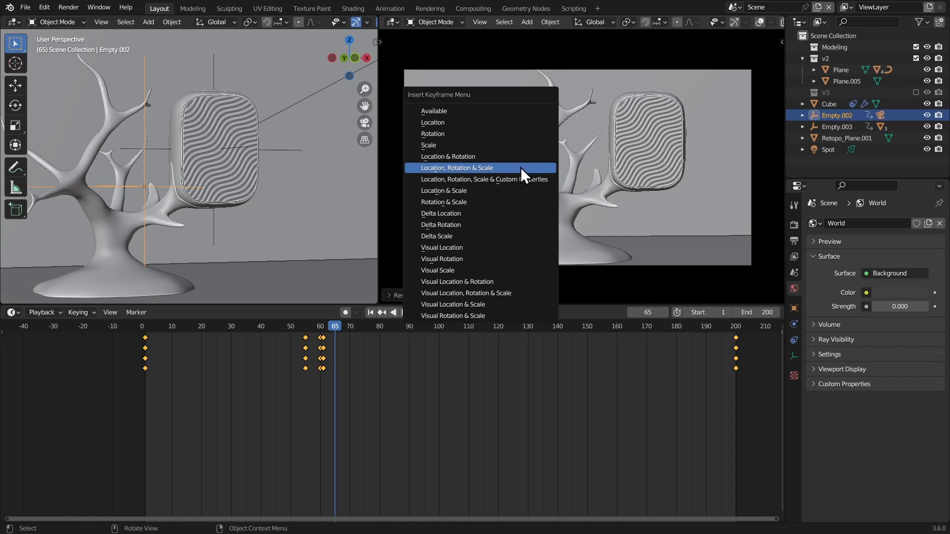
pyautogui.click(520, 167)
# Play the animation from frame 1 in the maximized camera view and recheck the camera cut in the timeline
pyautogui.click(144, 330)
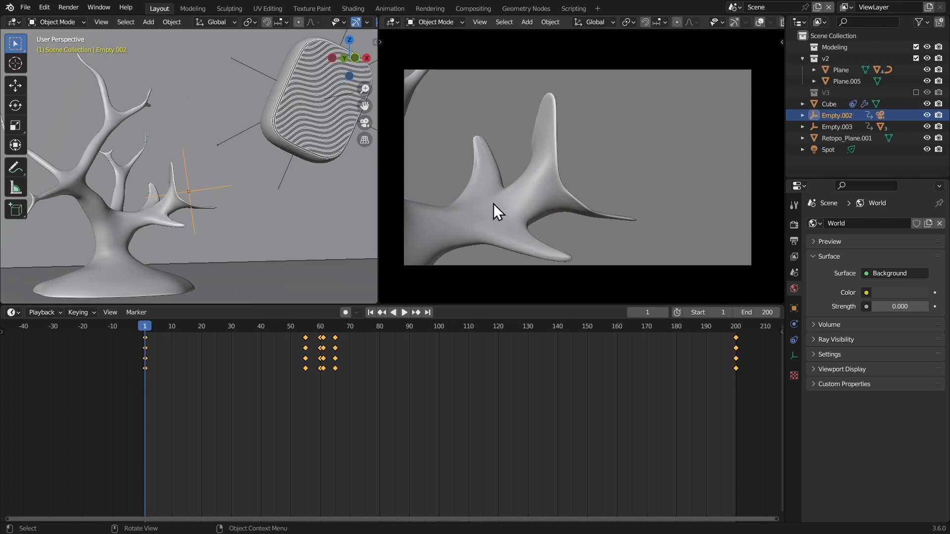
pyautogui.hotkey('ctrl', 'alt', 'space')
pyautogui.press('space')
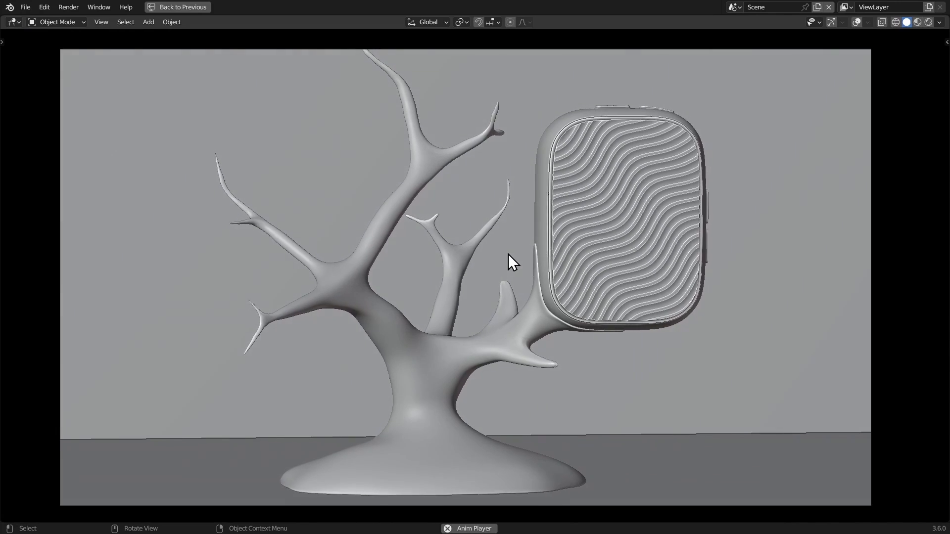
pyautogui.hotkey('ctrl', 'alt', 'space')
pyautogui.click(293, 328)
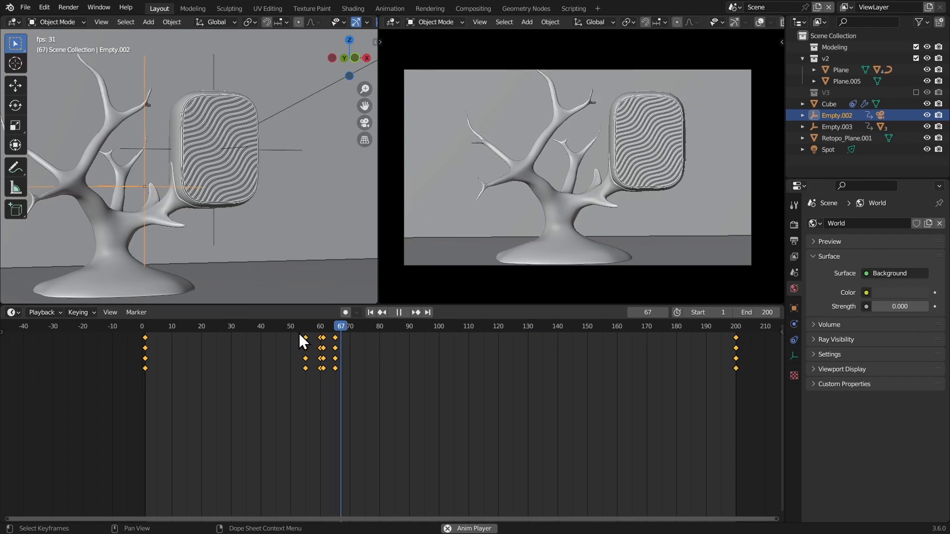
pyautogui.click(295, 332)
pyautogui.click(291, 331)
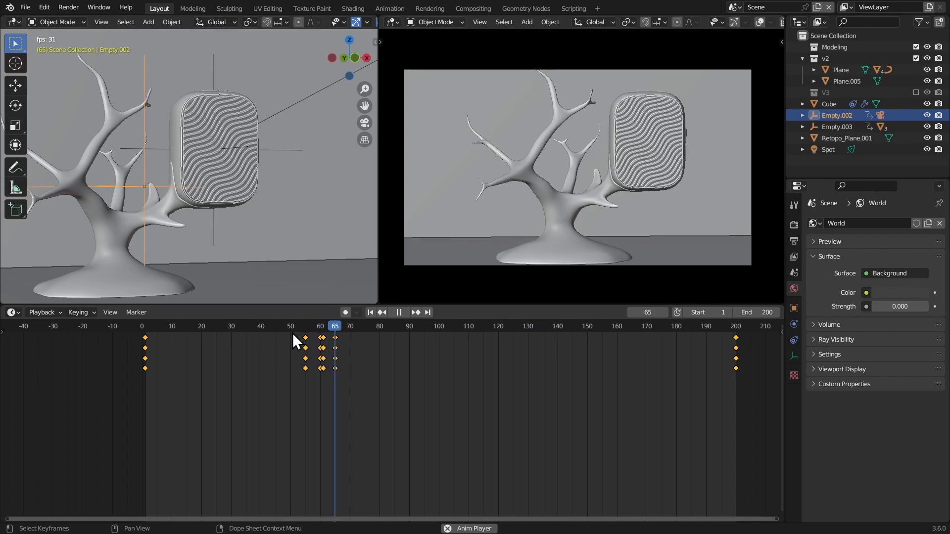
pyautogui.click(291, 333)
# At frame 61, rotate Empty.002 about -14° to tilt the camera and insert a Location, Rotation & Scale keyframe
pyautogui.click(306, 328)
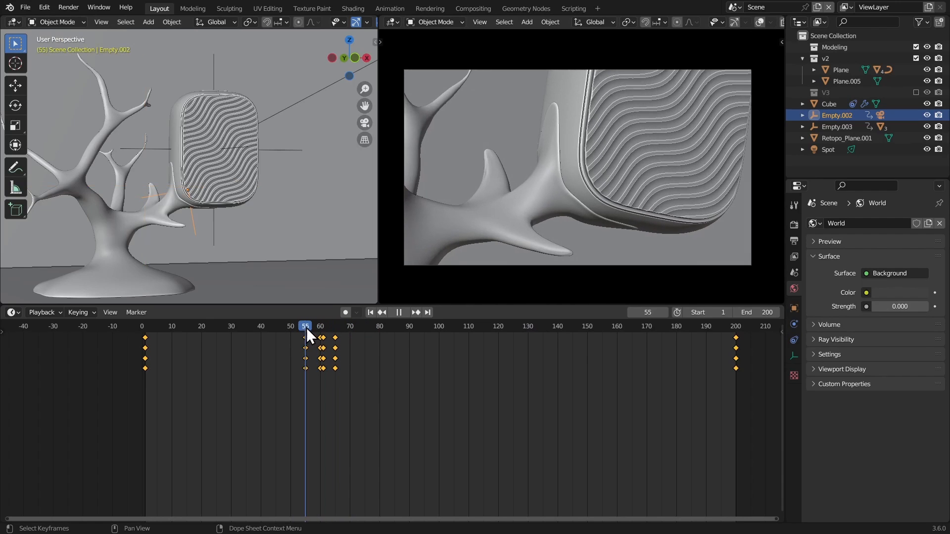
pyautogui.moveTo(306, 328); pyautogui.dragTo(322, 339)
pyautogui.press('space')
pyautogui.press('r')
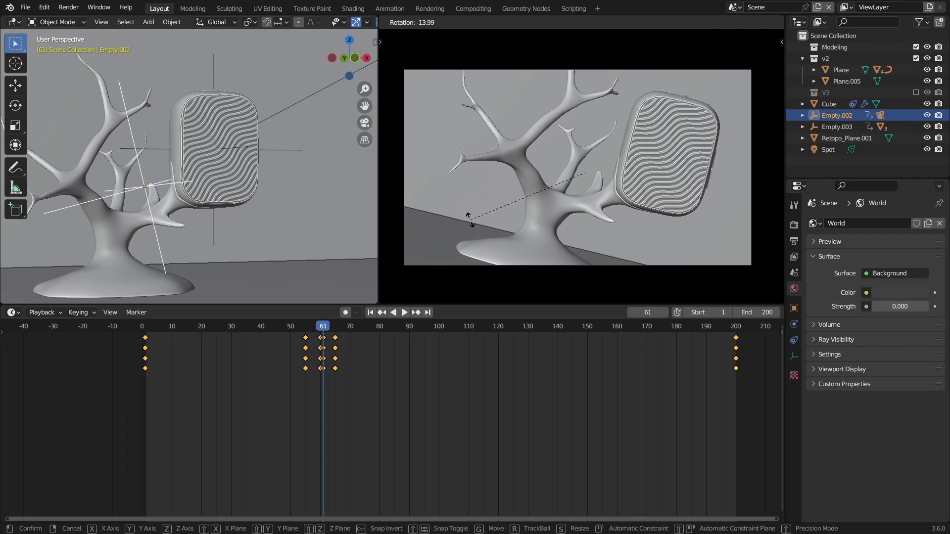
pyautogui.click(470, 218)
pyautogui.press('i')
pyautogui.click(469, 218)
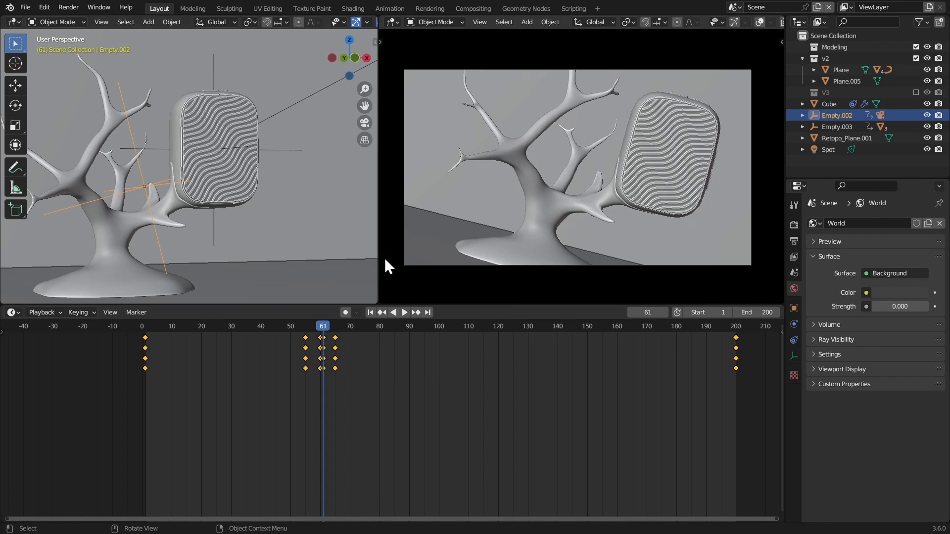
# Preview the tilted camera transition, shift the keyframes at frame 65 to frame 70, and replay it
pyautogui.click(212, 330)
pyautogui.press('space')
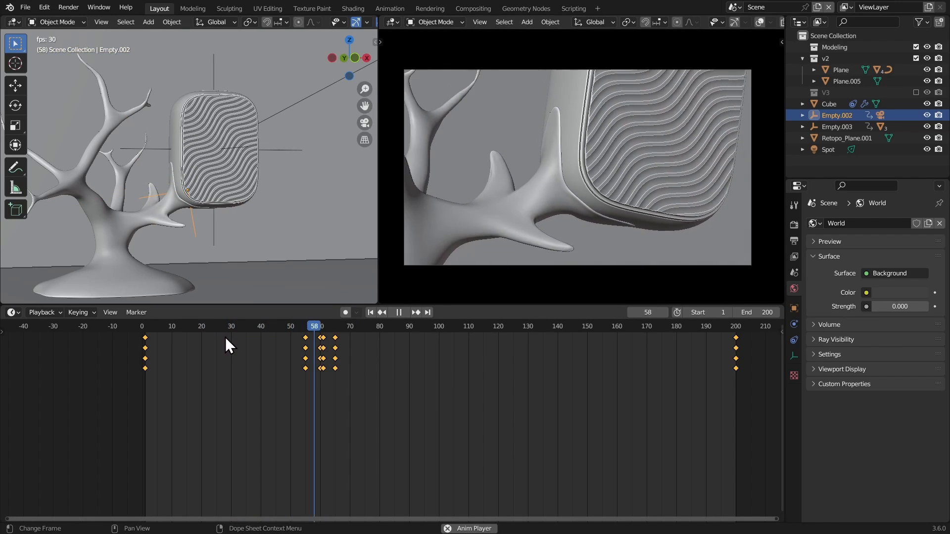
pyautogui.press('space')
pyautogui.click(326, 326)
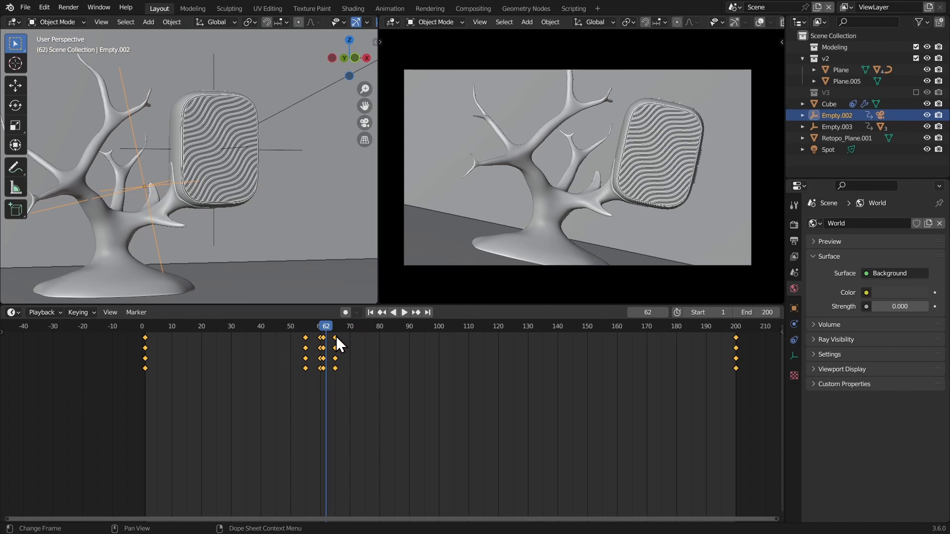
pyautogui.moveTo(337, 340); pyautogui.dragTo(356, 339)
pyautogui.click(289, 328)
pyautogui.press('space')
pyautogui.click(280, 328)
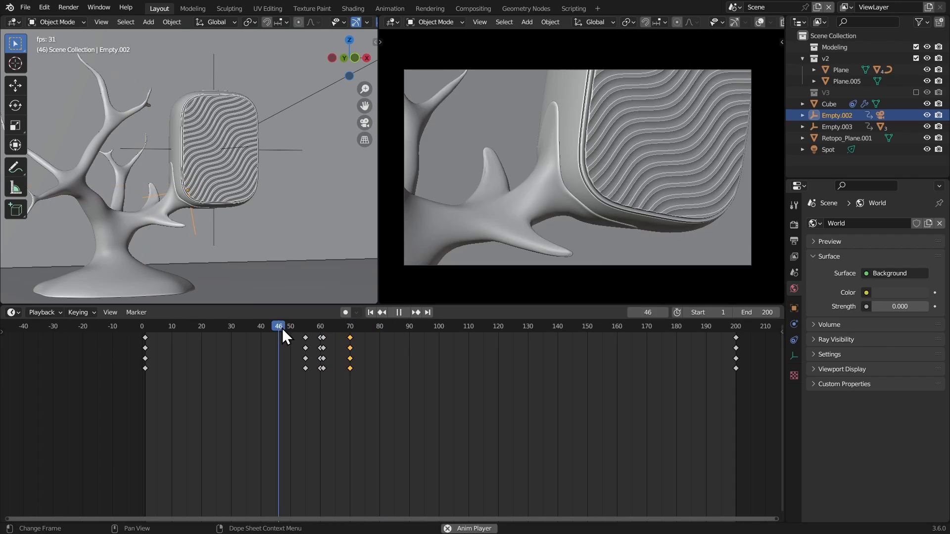
# At frame 61, refine Empty.002 with a Trackball rotation, a slight scale-down and a small rotation, and keyframe location, rotation and scale
pyautogui.click(325, 328)
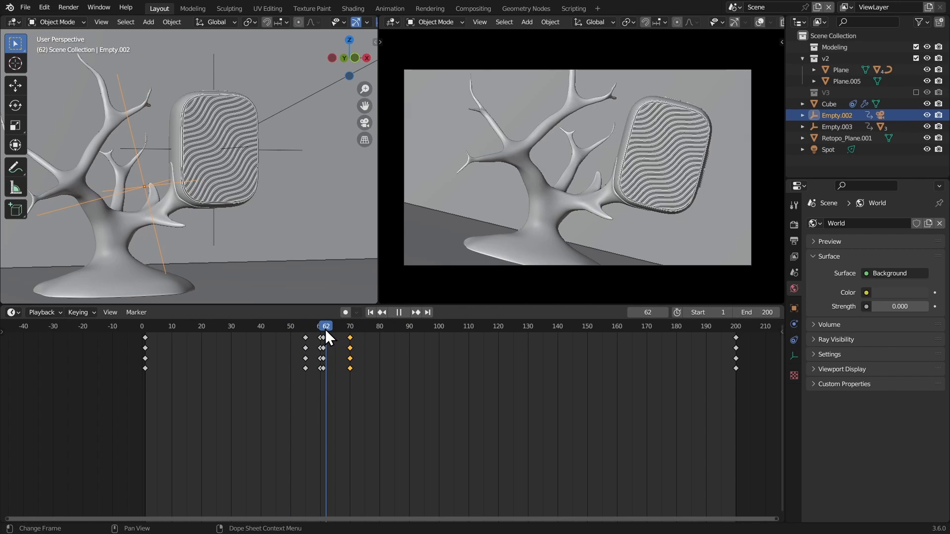
pyautogui.press('space')
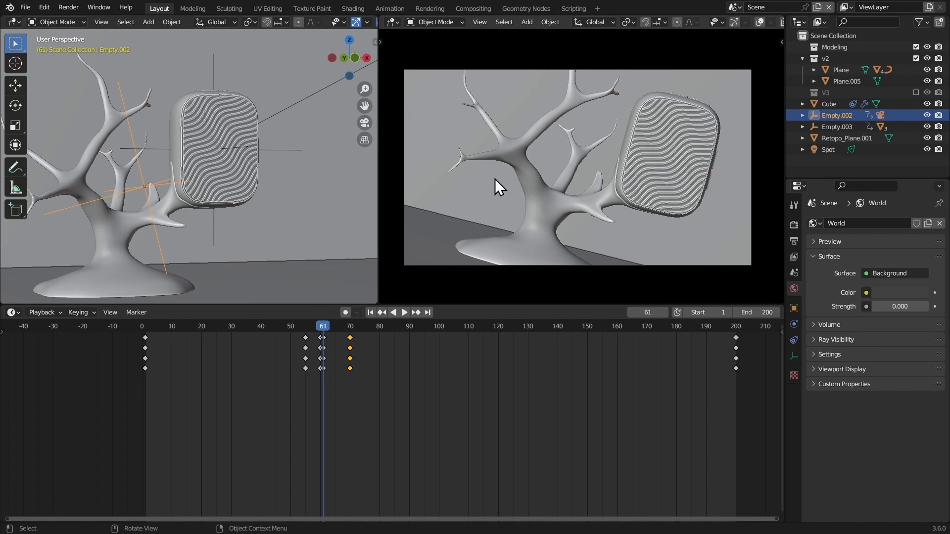
pyautogui.press('r')
pyautogui.press('r')
pyautogui.click(467, 159)
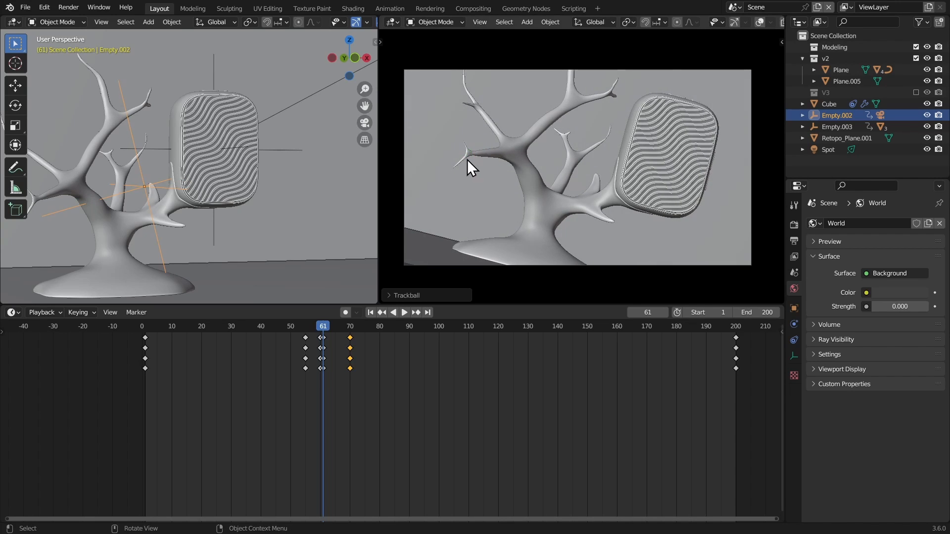
pyautogui.press('s')
pyautogui.click(470, 160)
pyautogui.press('r')
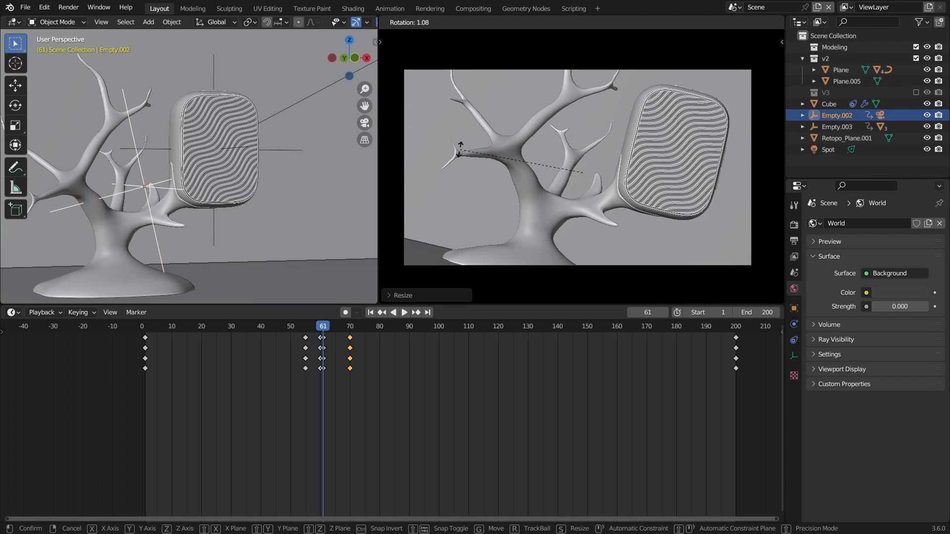
pyautogui.click(464, 161)
pyautogui.press('i')
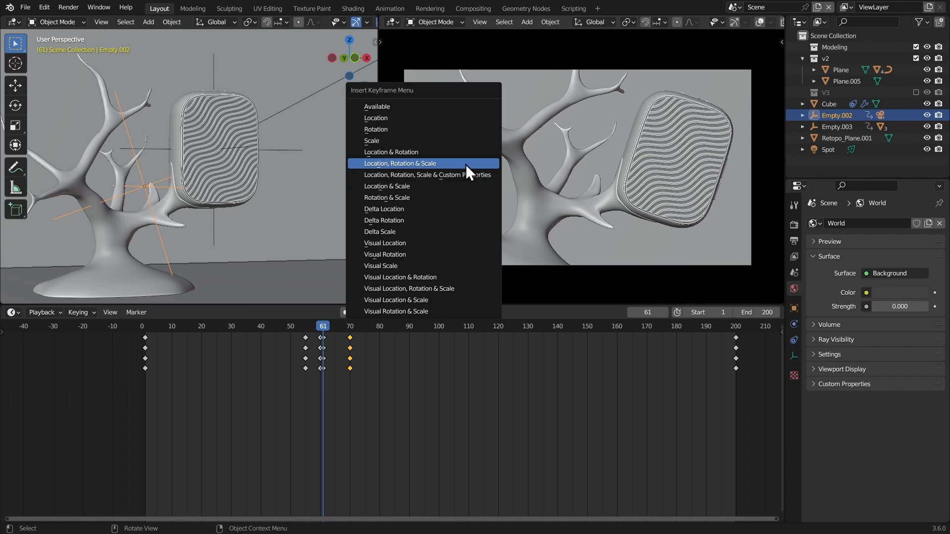
pyautogui.click(466, 166)
# Replay the camera transition between about frames 40 and 70 to check its timing
pyautogui.click(258, 325)
pyautogui.press('space')
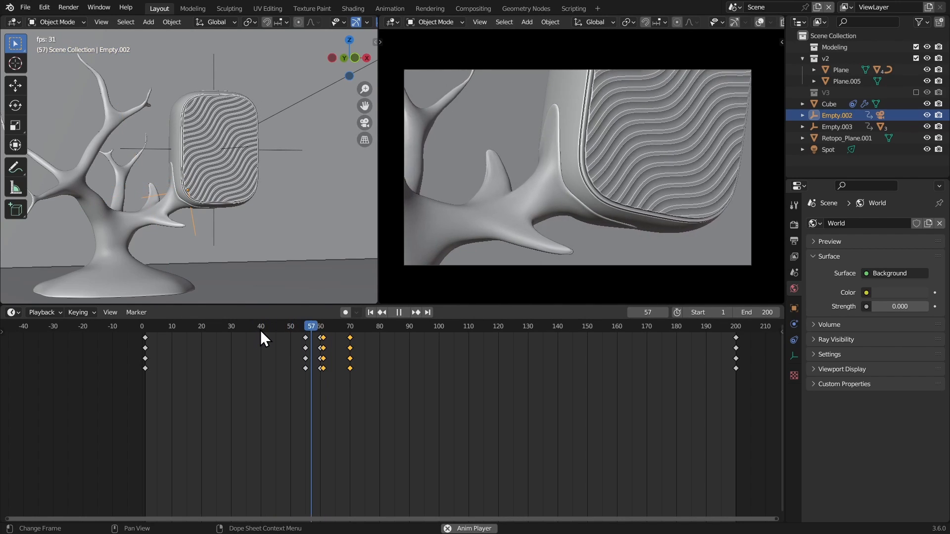
pyautogui.press('space')
pyautogui.click(286, 327)
pyautogui.press('space')
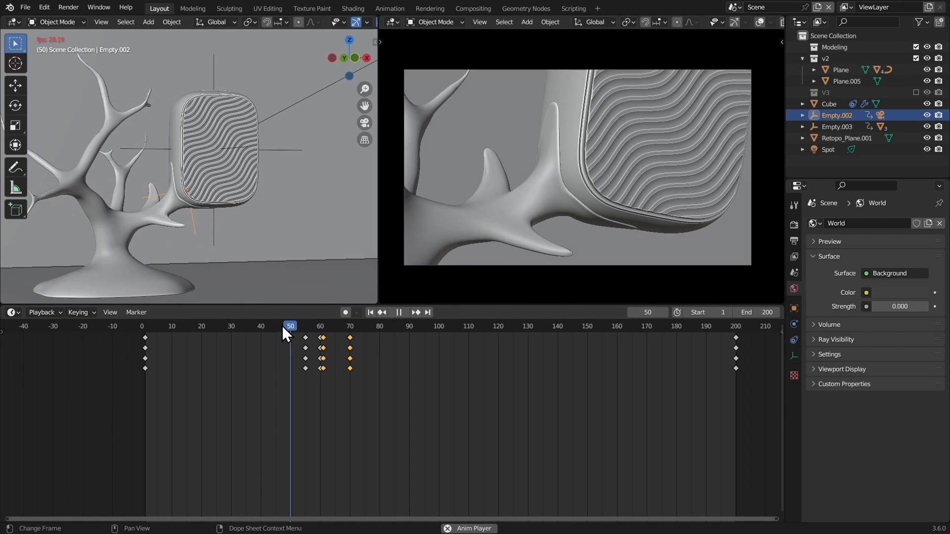
pyautogui.click(345, 328)
pyautogui.press('space')
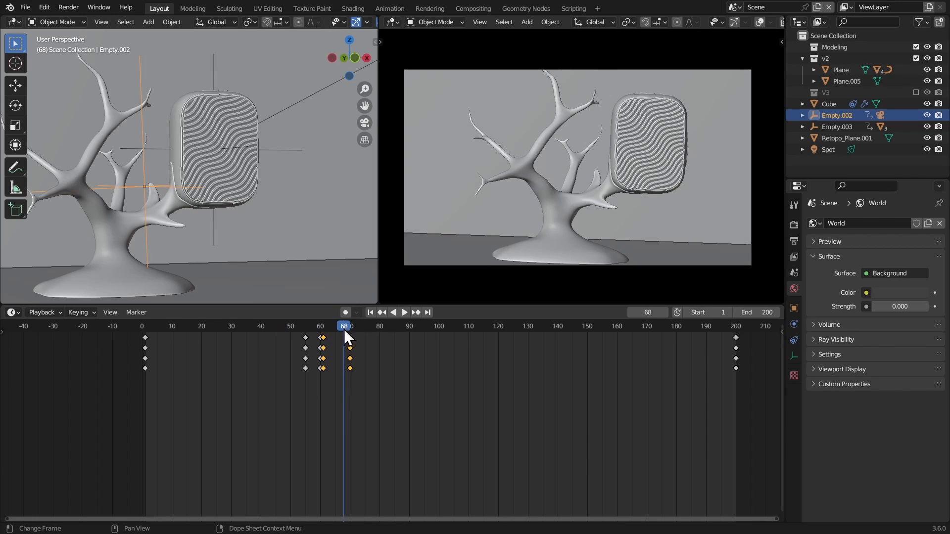
# Move the Empty.002 keyframes at frame 70 to frame 129 and play the animation from near the start
pyautogui.click(344, 328)
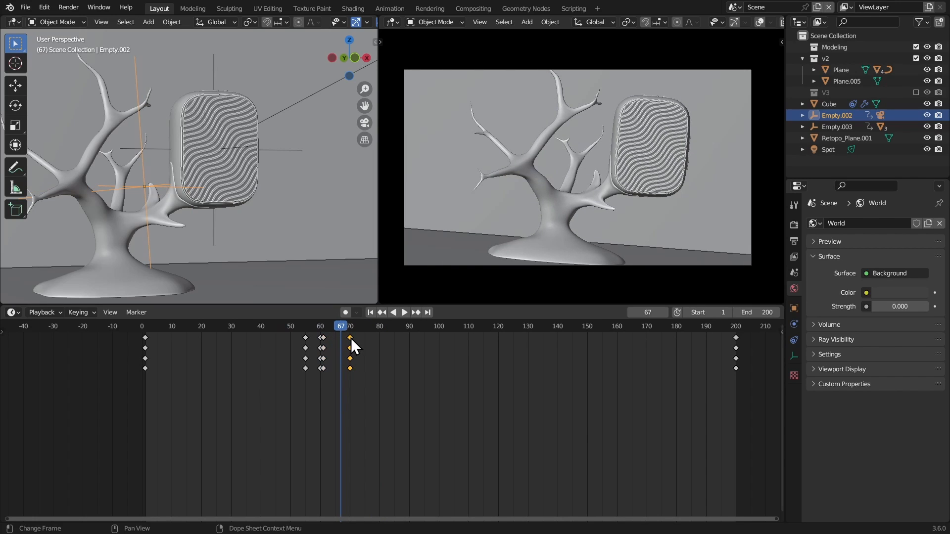
pyautogui.moveTo(351, 337); pyautogui.dragTo(416, 355)
pyautogui.moveTo(262, 327); pyautogui.dragTo(153, 327)
pyautogui.press('space')
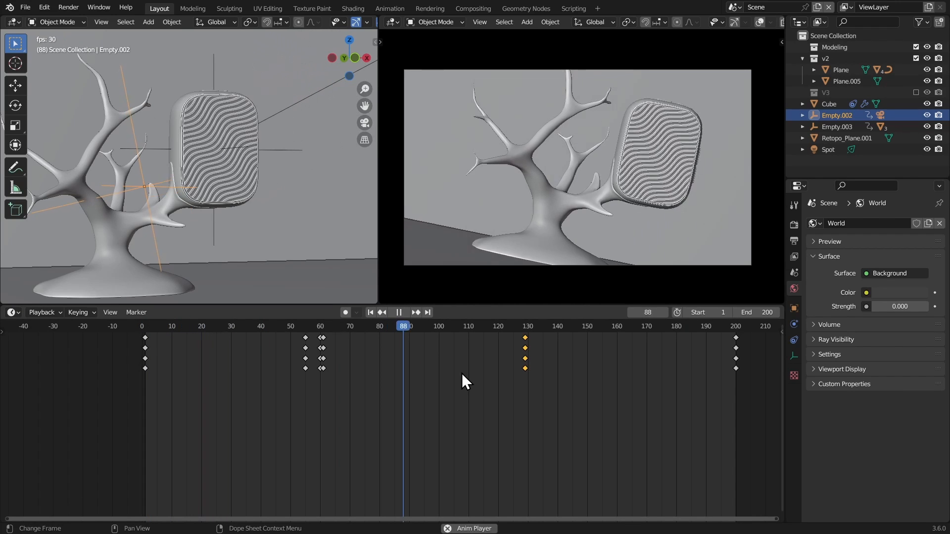
pyautogui.press('space')
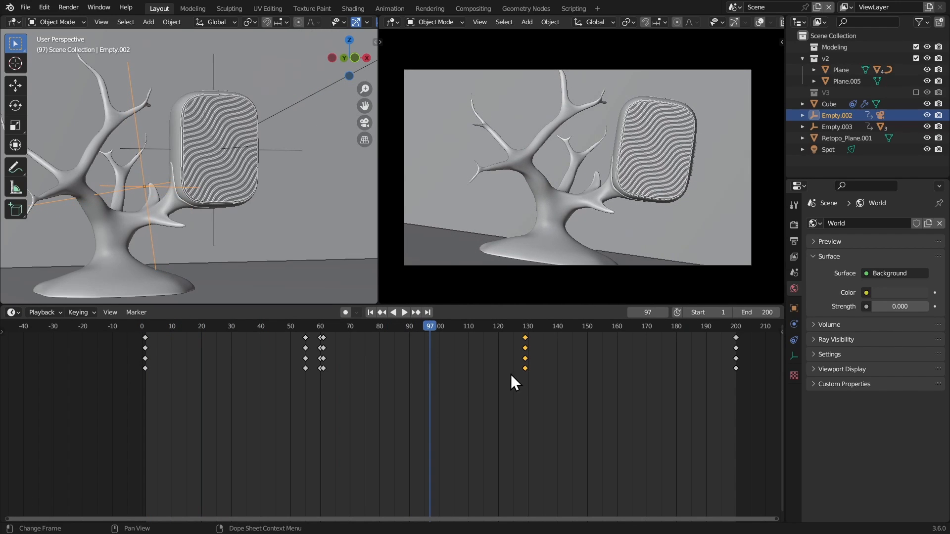
# Delete the Empty.002 keyframes at frame 129 and replay the animation from near the start
pyautogui.press('x')
pyautogui.click(521, 345)
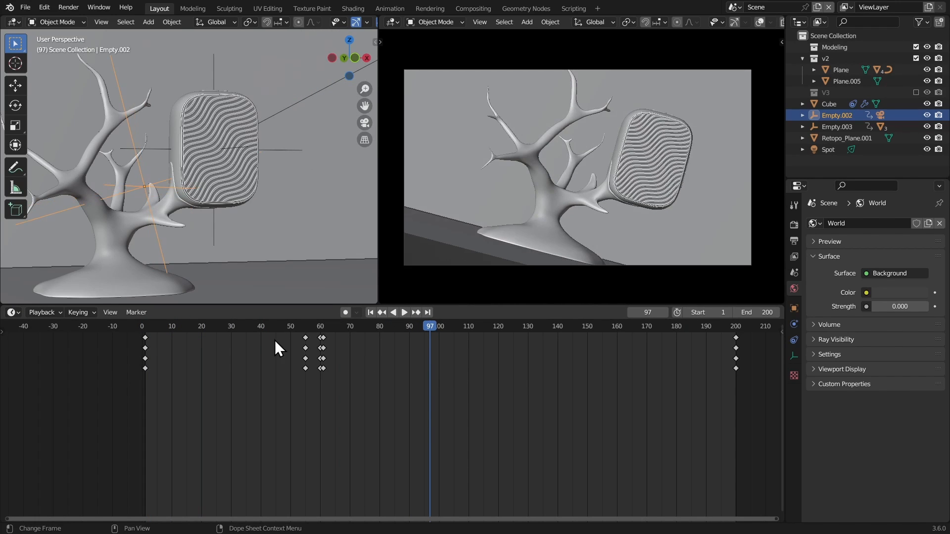
pyautogui.click(151, 325)
pyautogui.press('space')
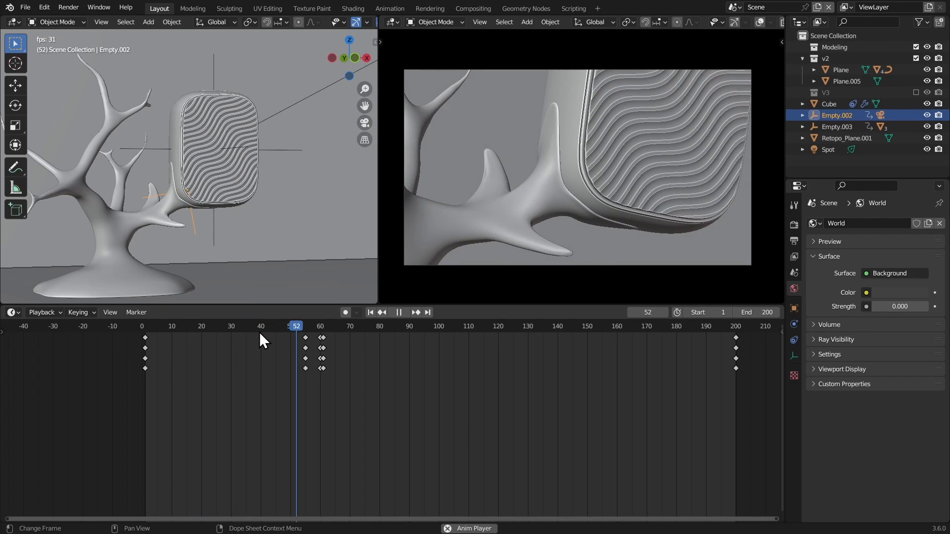